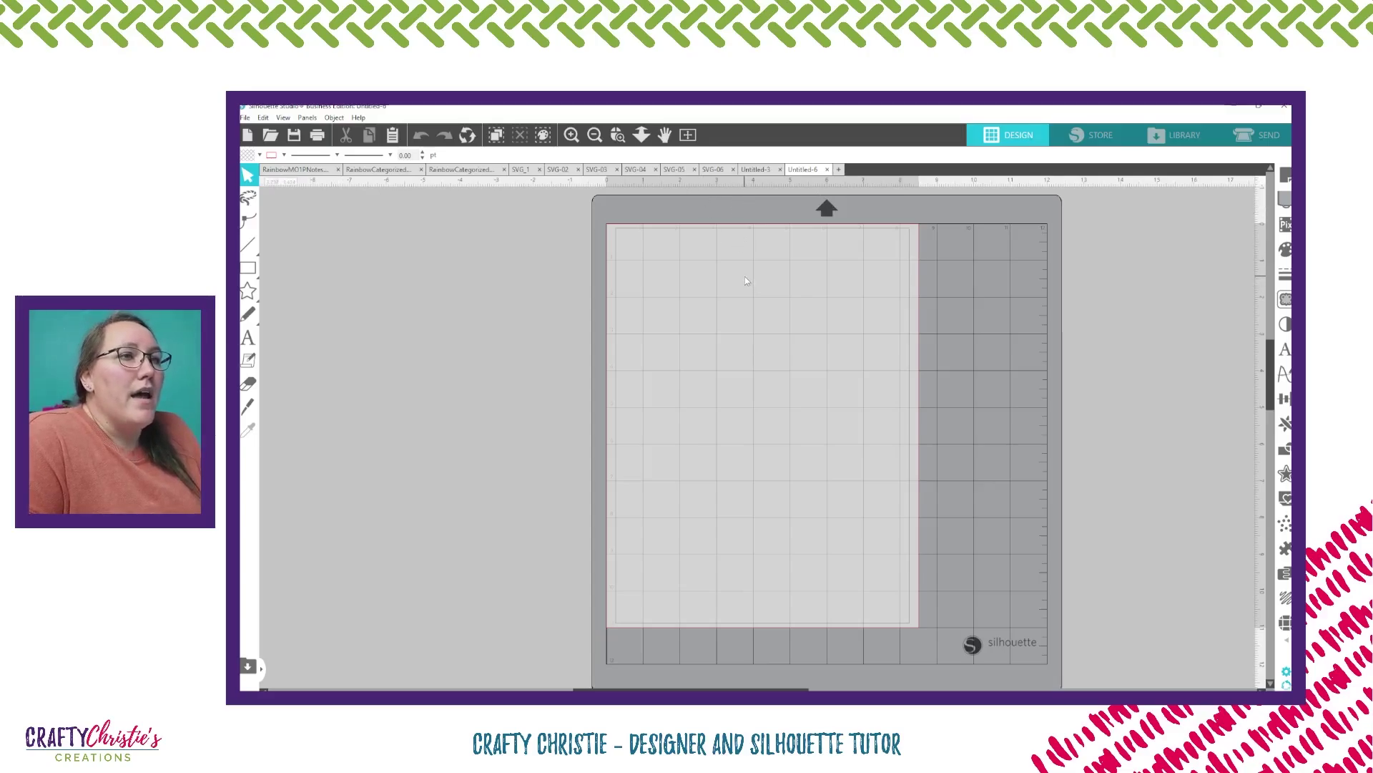
Draw a rectangle about 6.75 in wide and 3.9 in high in the upper half of the page.
click(248, 221)
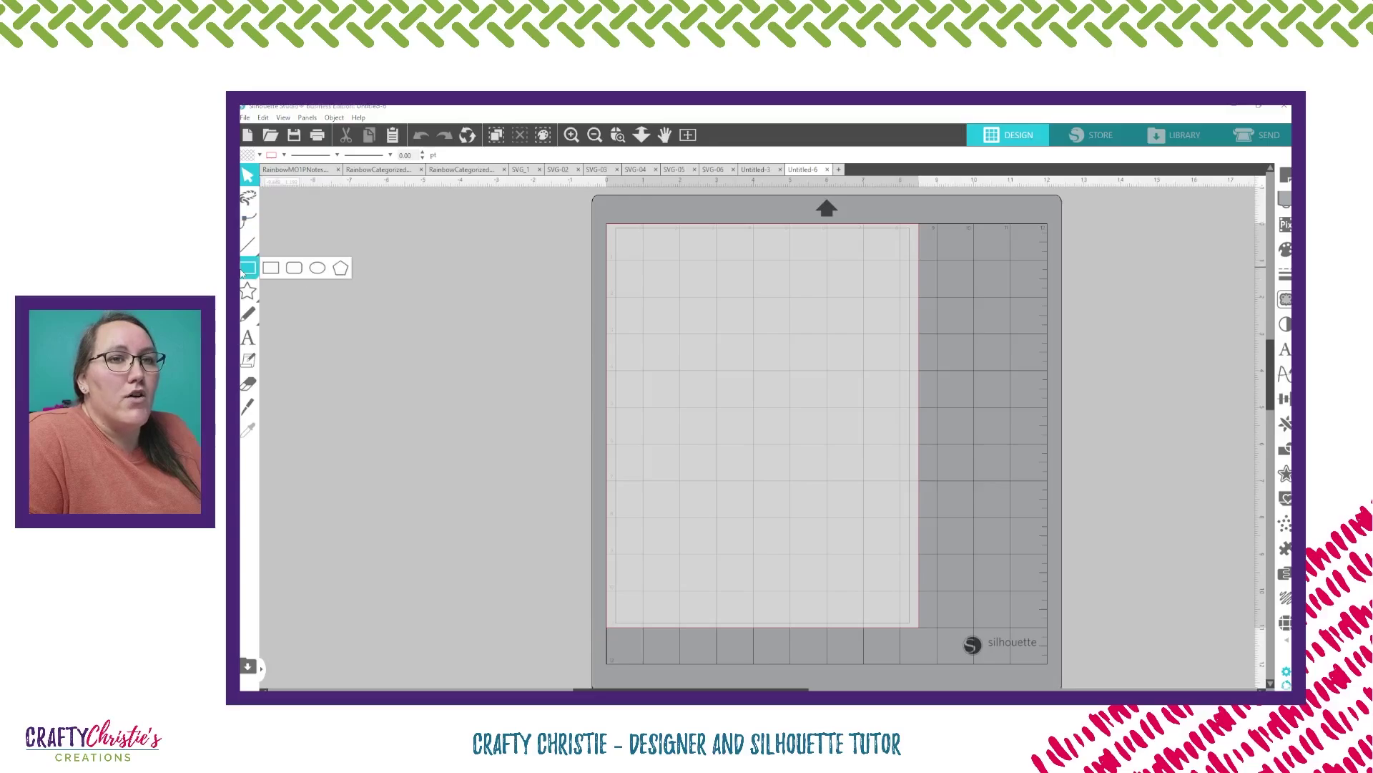
click(276, 273)
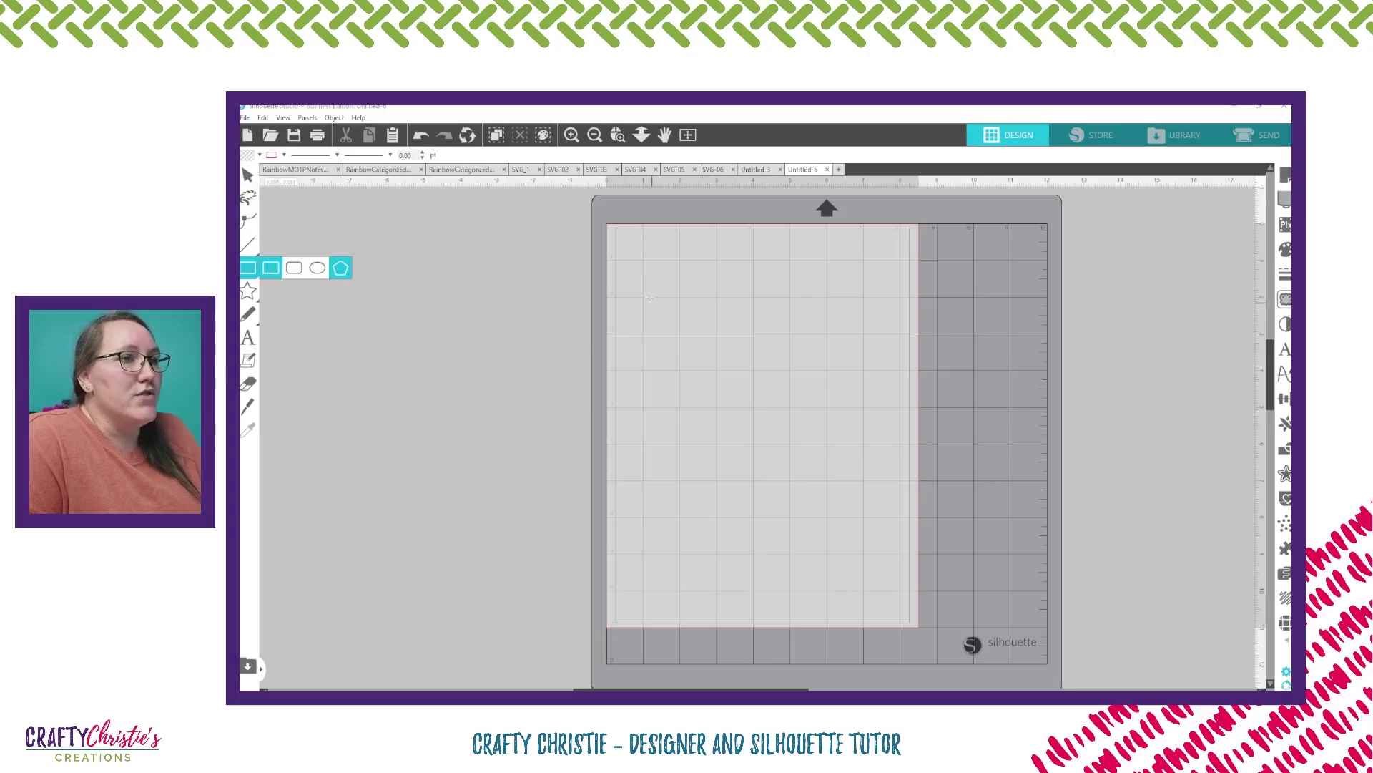
drag(640, 288, 889, 432)
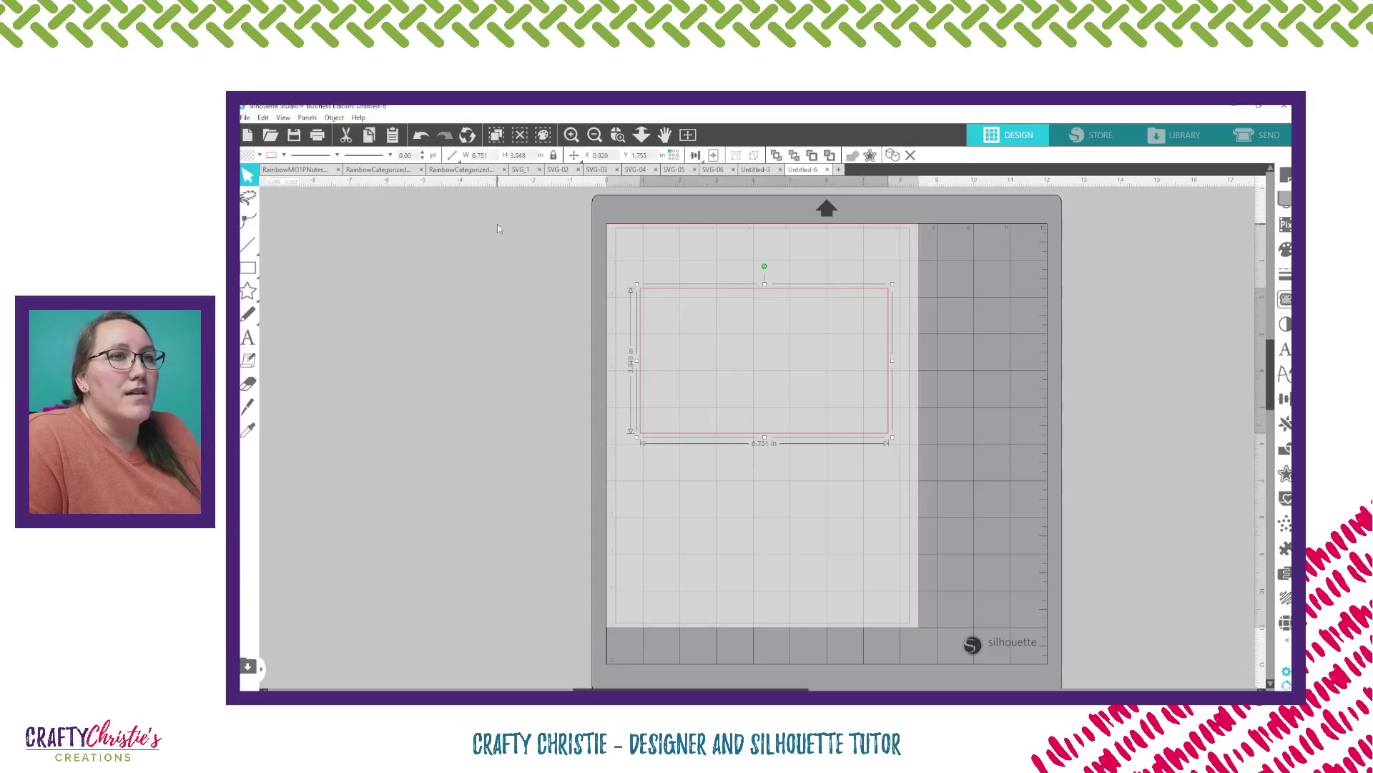
Unlock the rectangle's aspect ratio and resize it to 6 in wide by 4 in high.
click(553, 156)
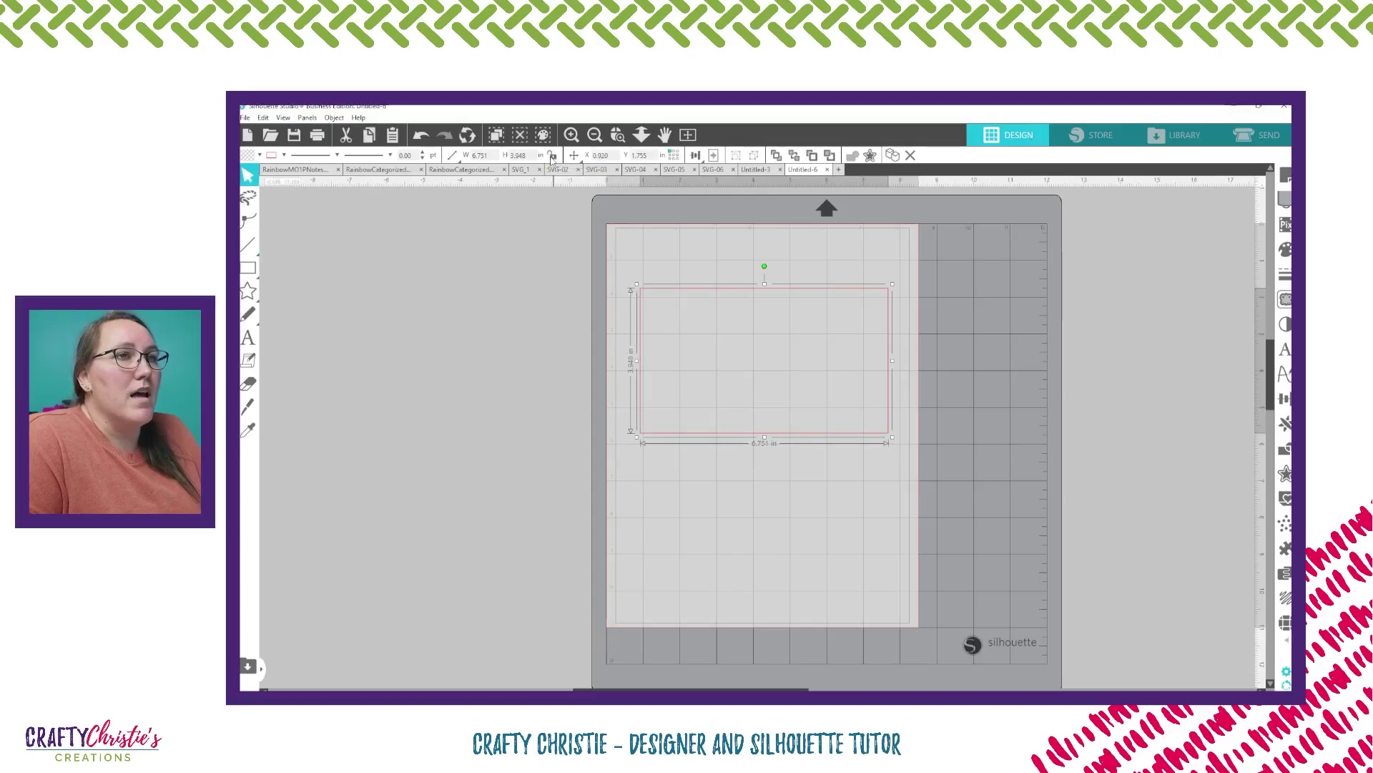
double_click(494, 156)
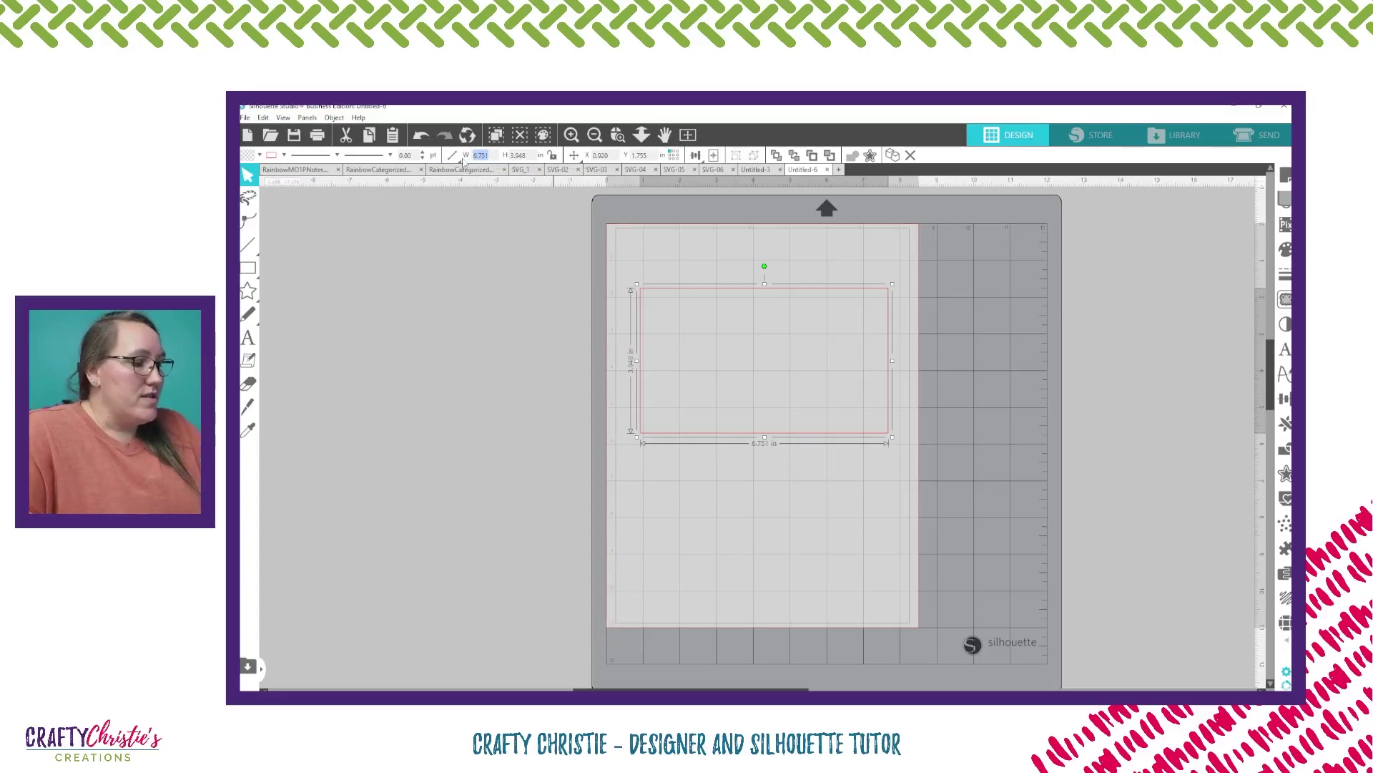
text(6)
key(Tab)
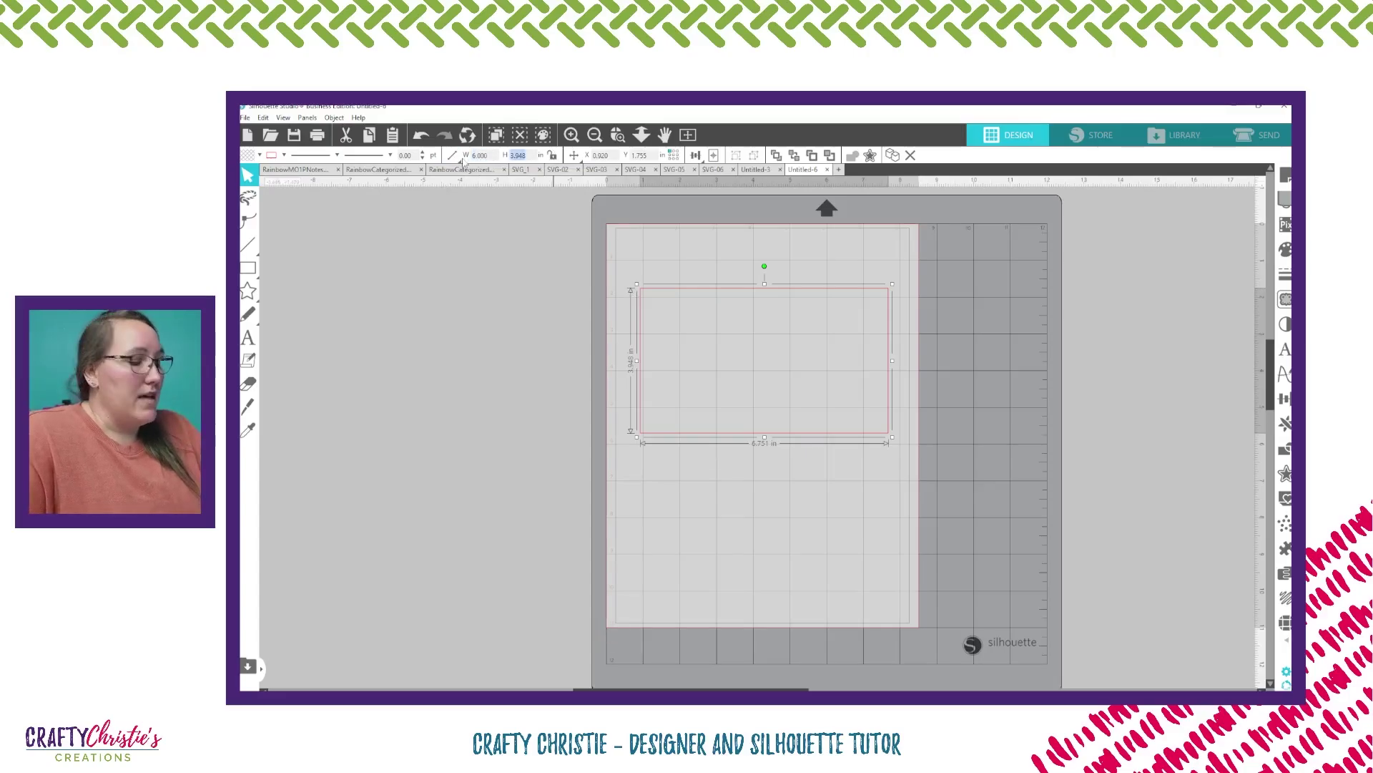
text(4)
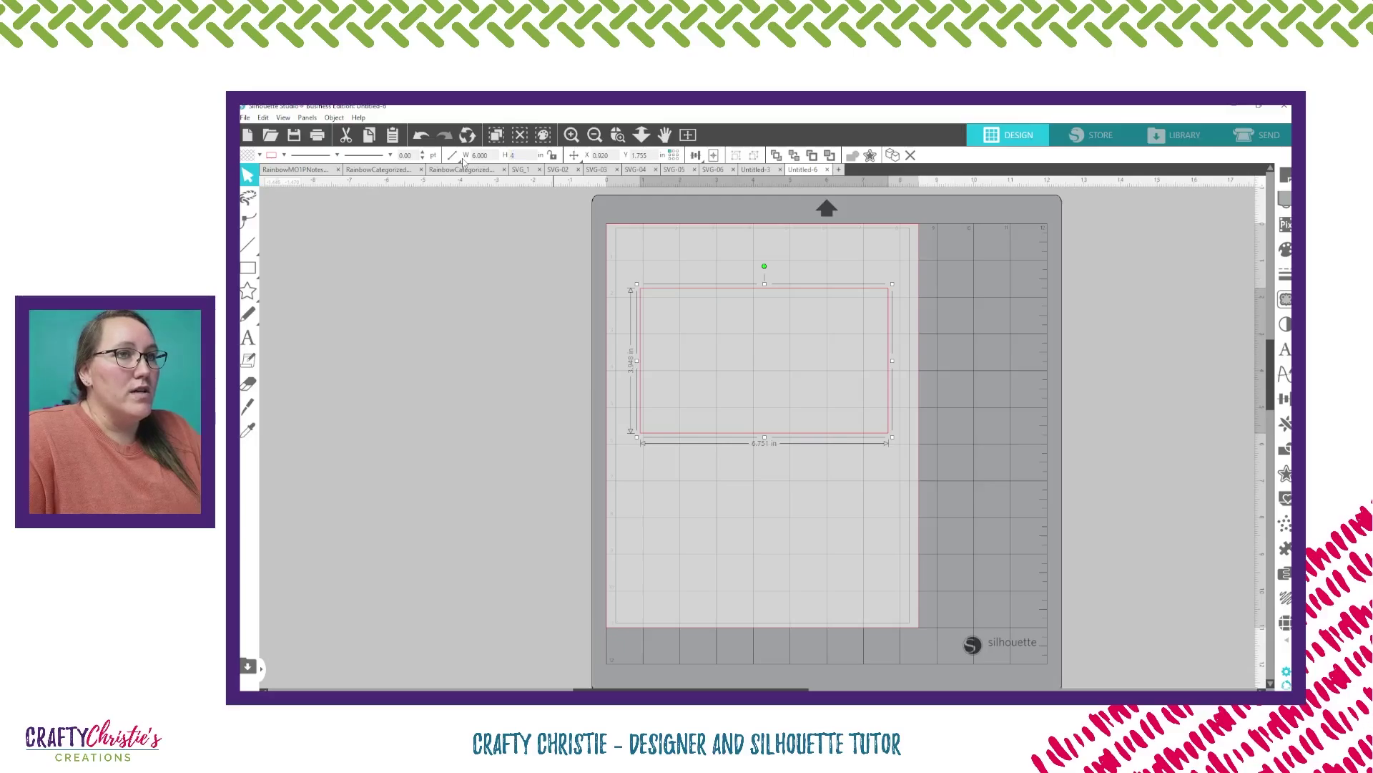
key(Return)
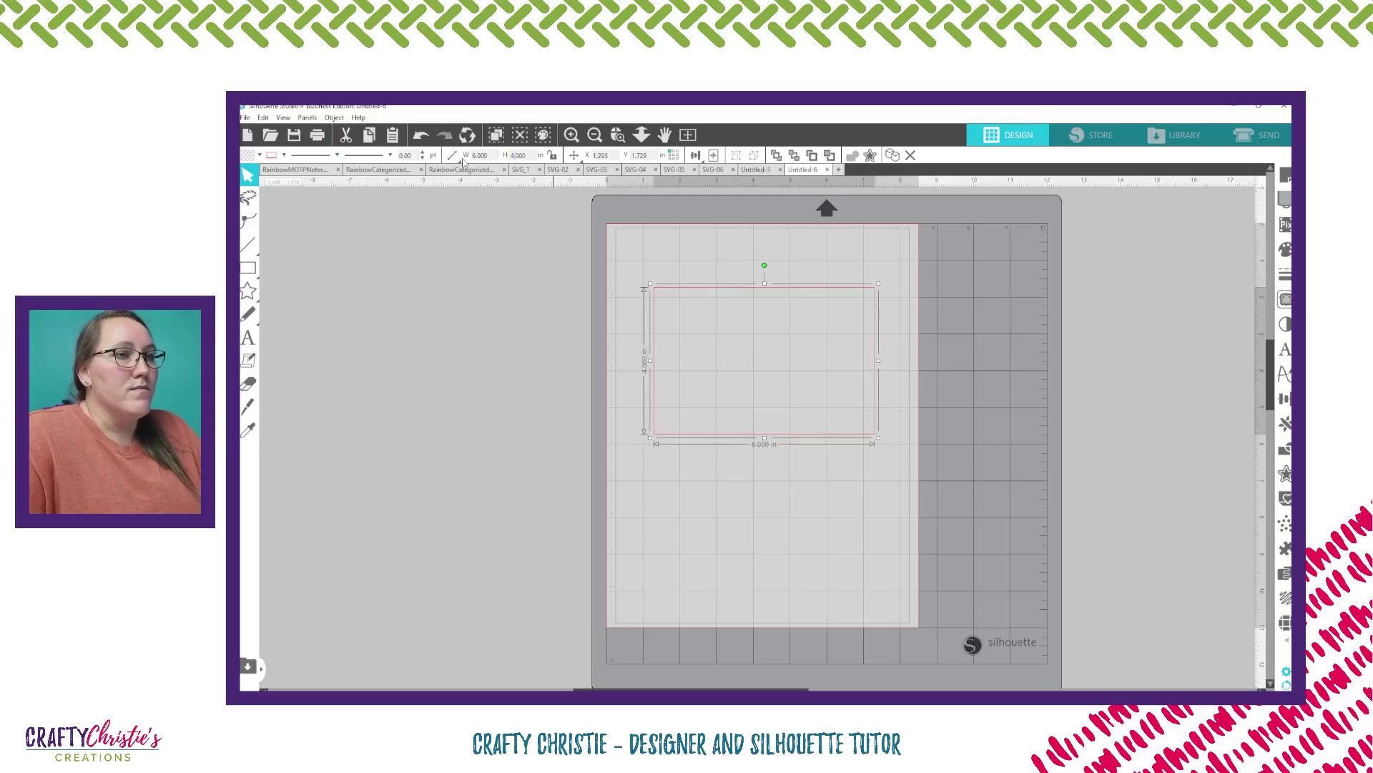
click(452, 155)
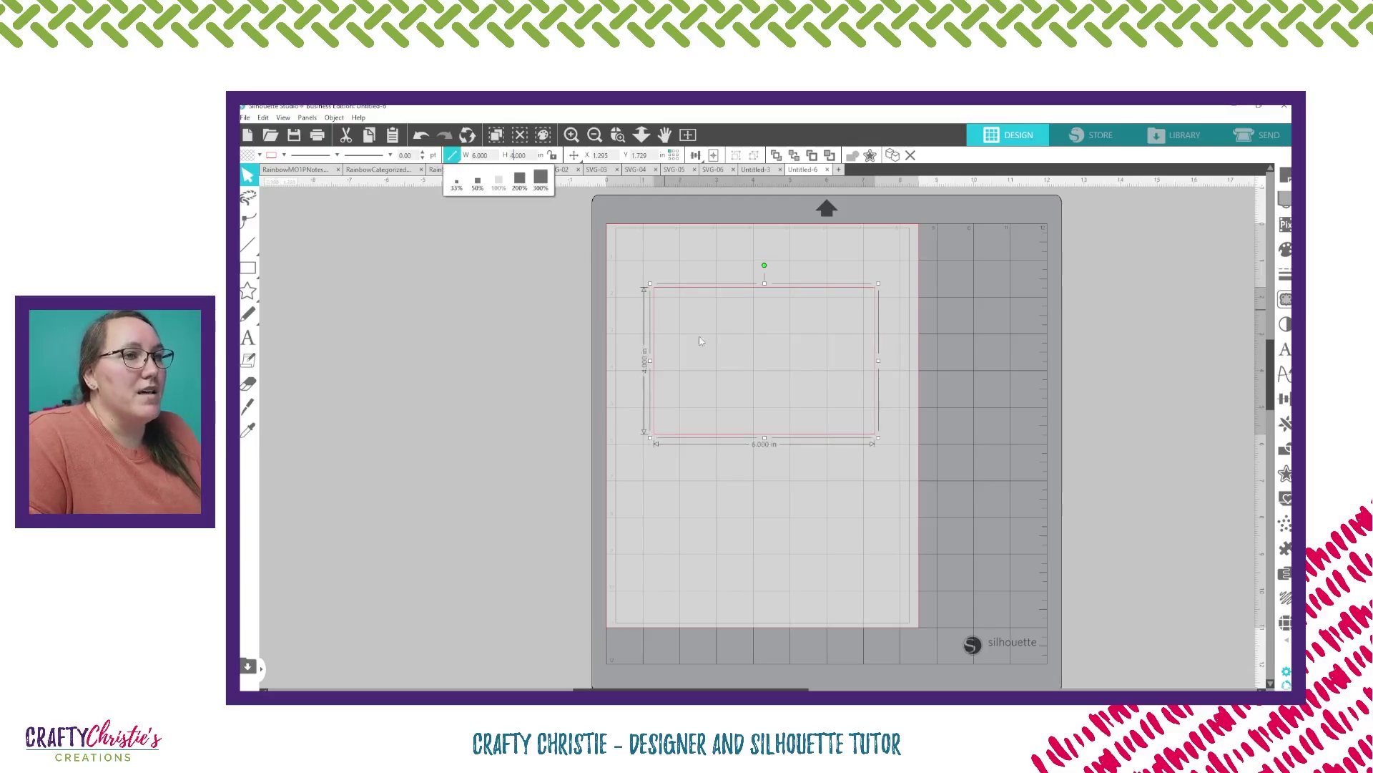
click(777, 345)
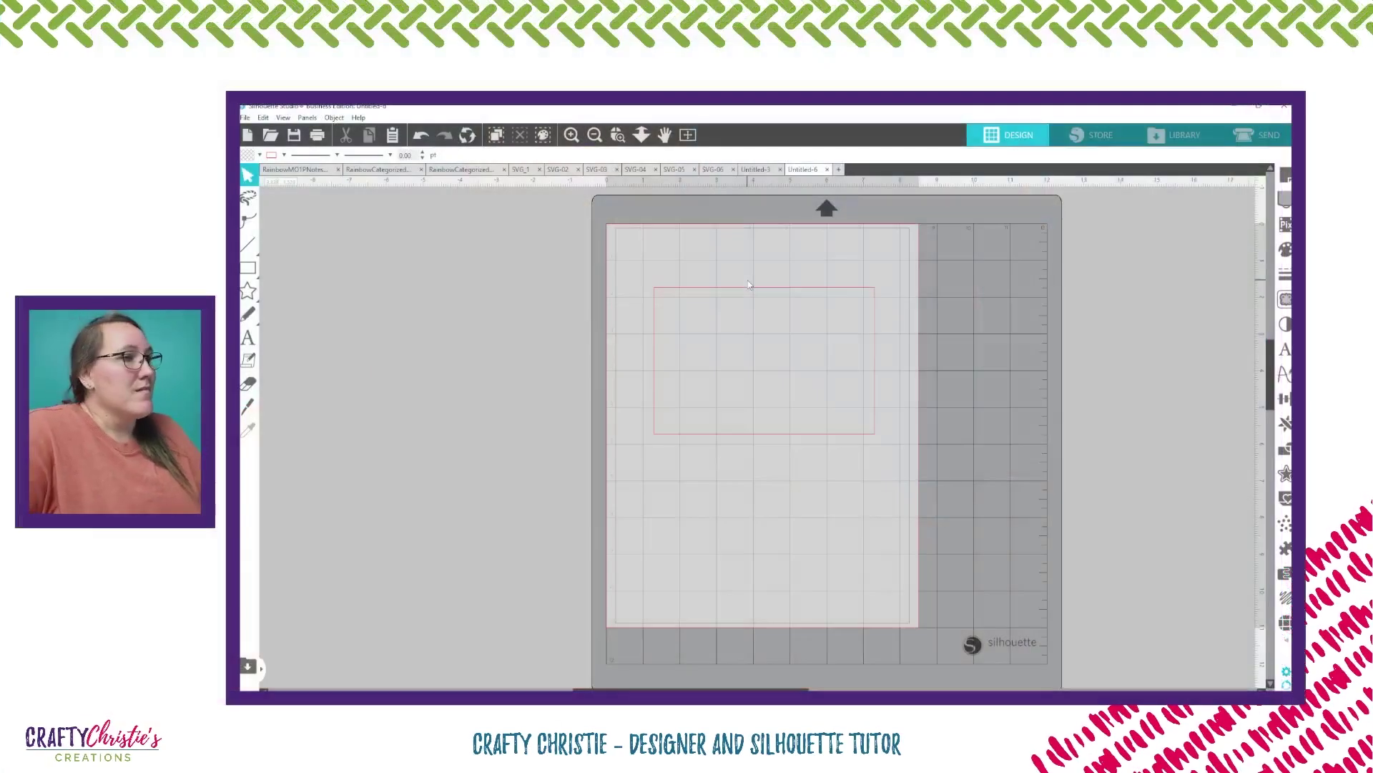
Fill the 6 by 4 in rectangle with the magenta, pink and gray argyle pattern.
click(1285, 254)
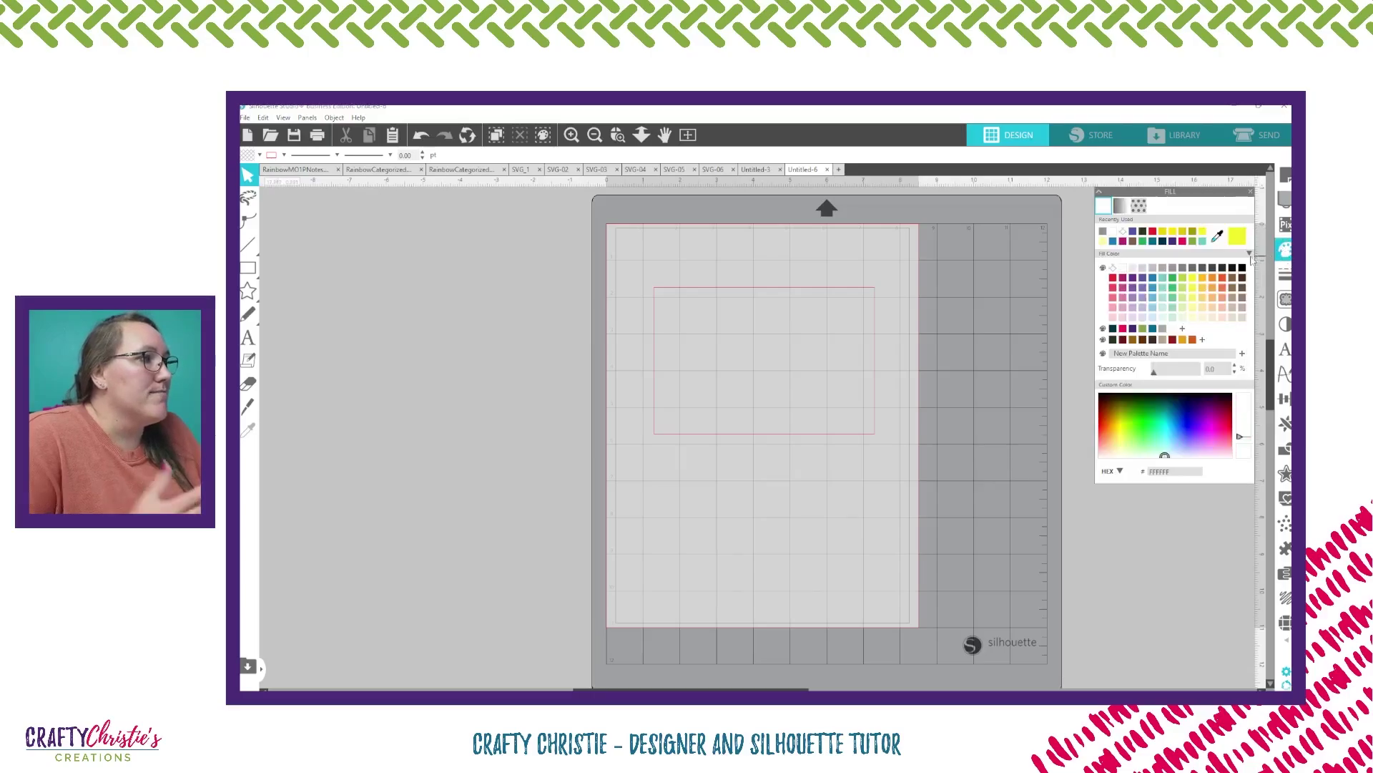
click(815, 288)
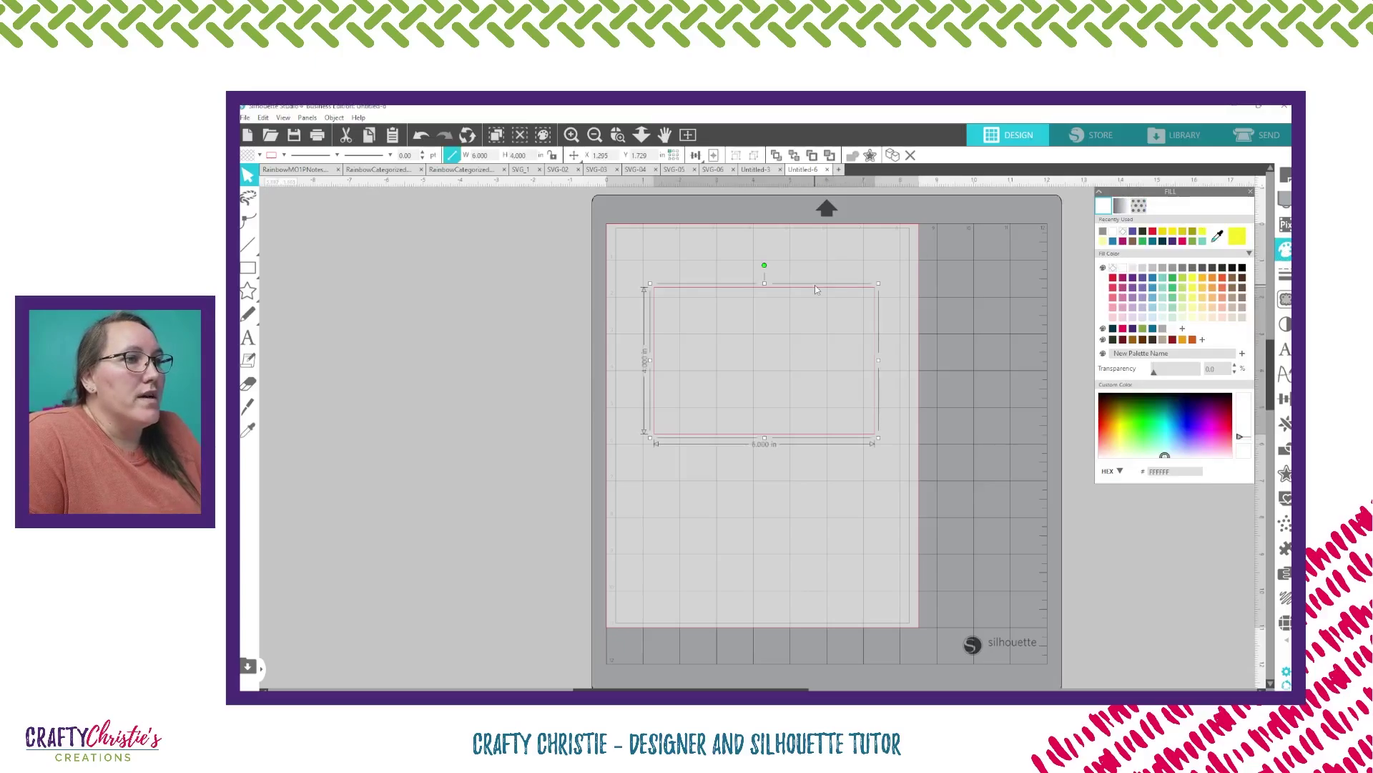
click(1139, 207)
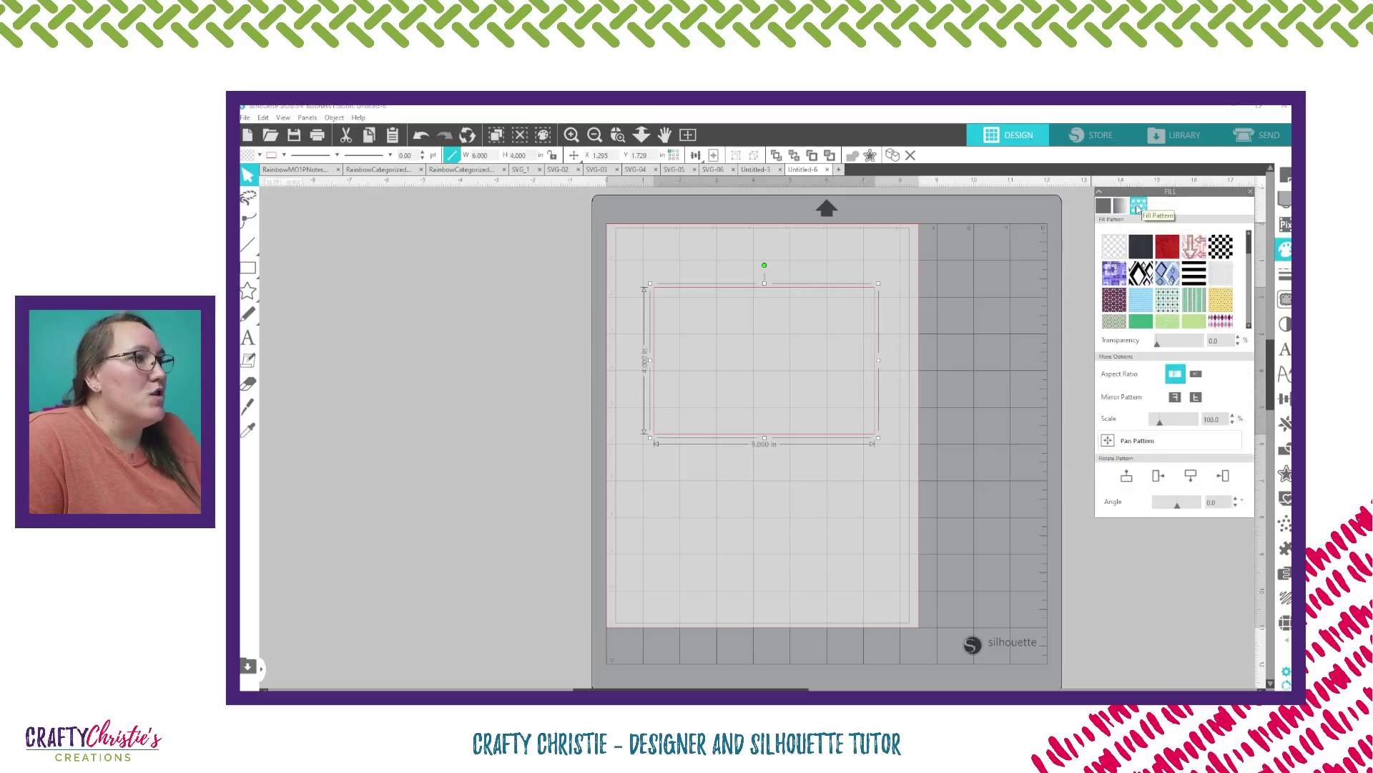
scroll(1197, 274, down, 1)
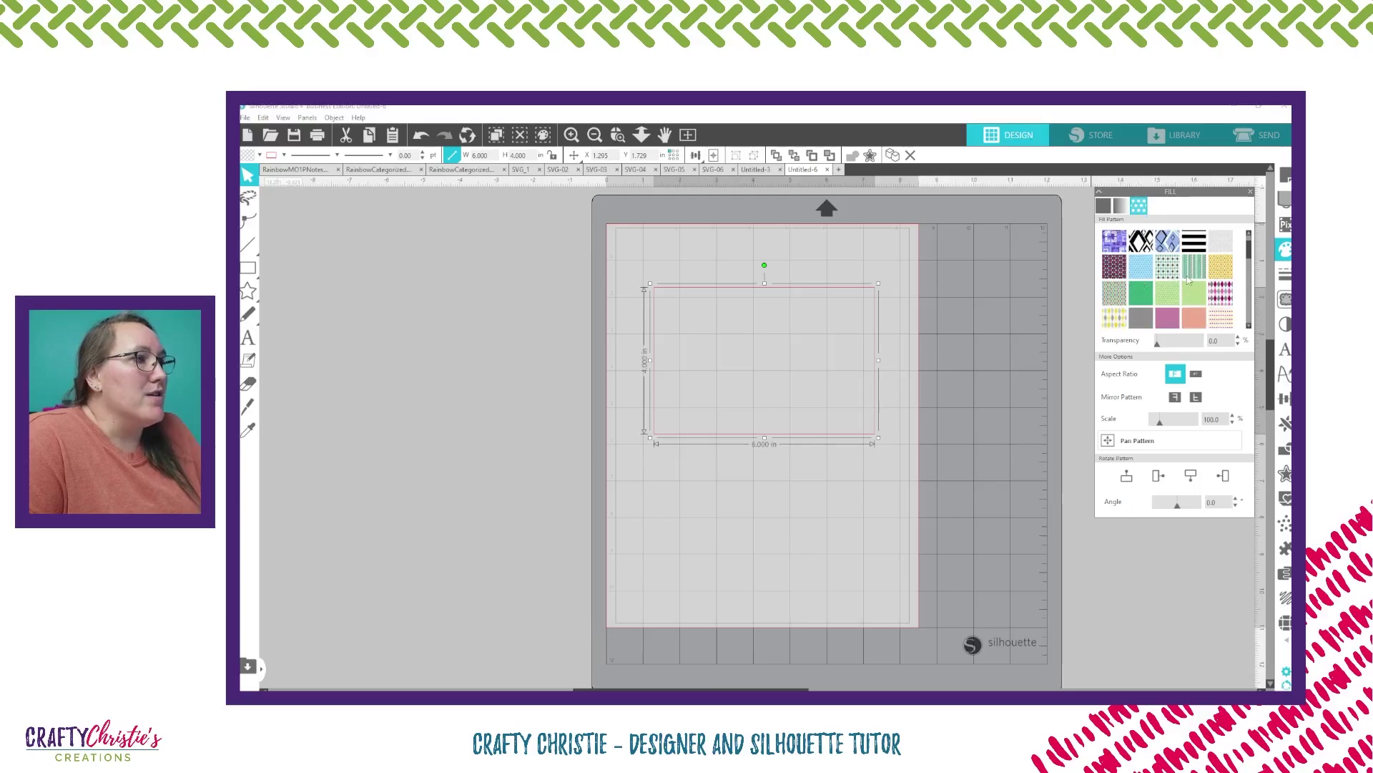
scroll(1187, 280, down, 5)
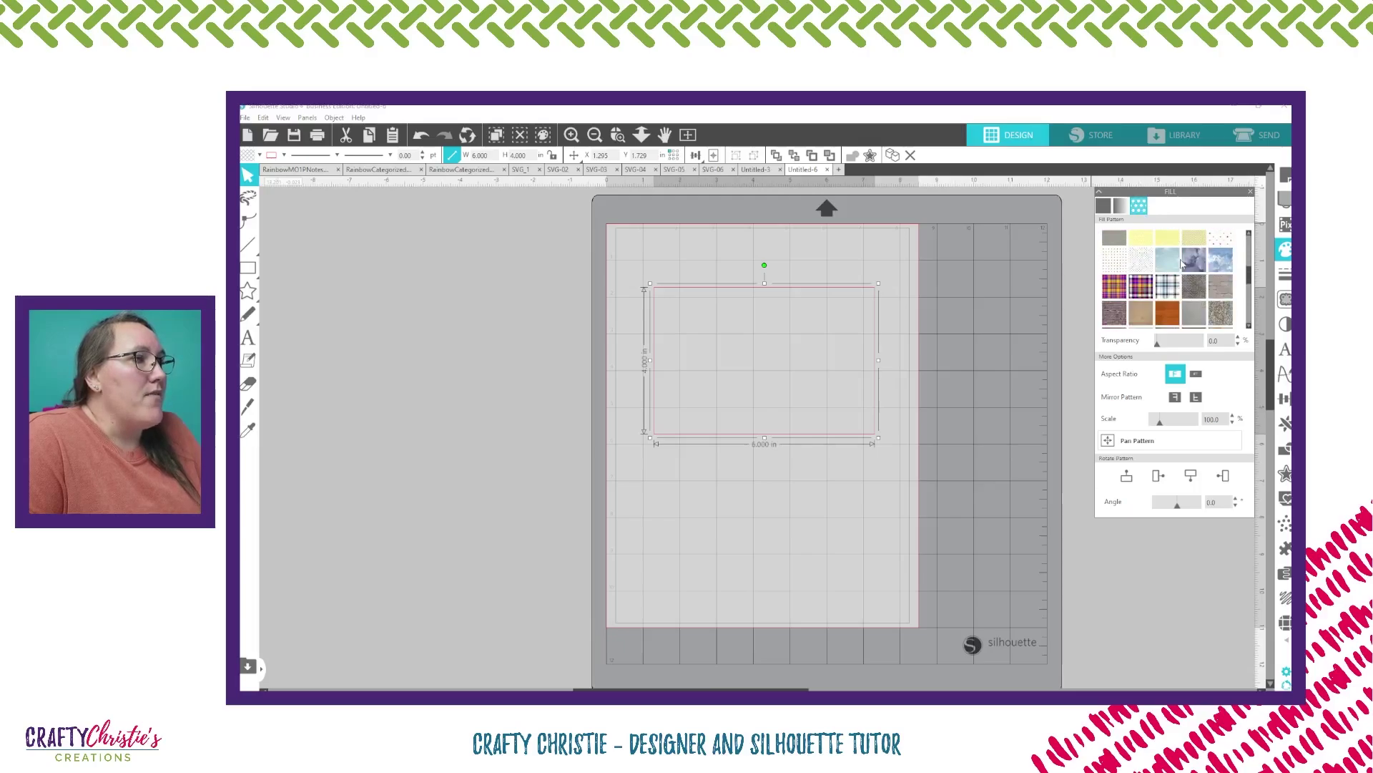
scroll(1181, 264, down, 1)
scroll(1181, 264, down, 1)
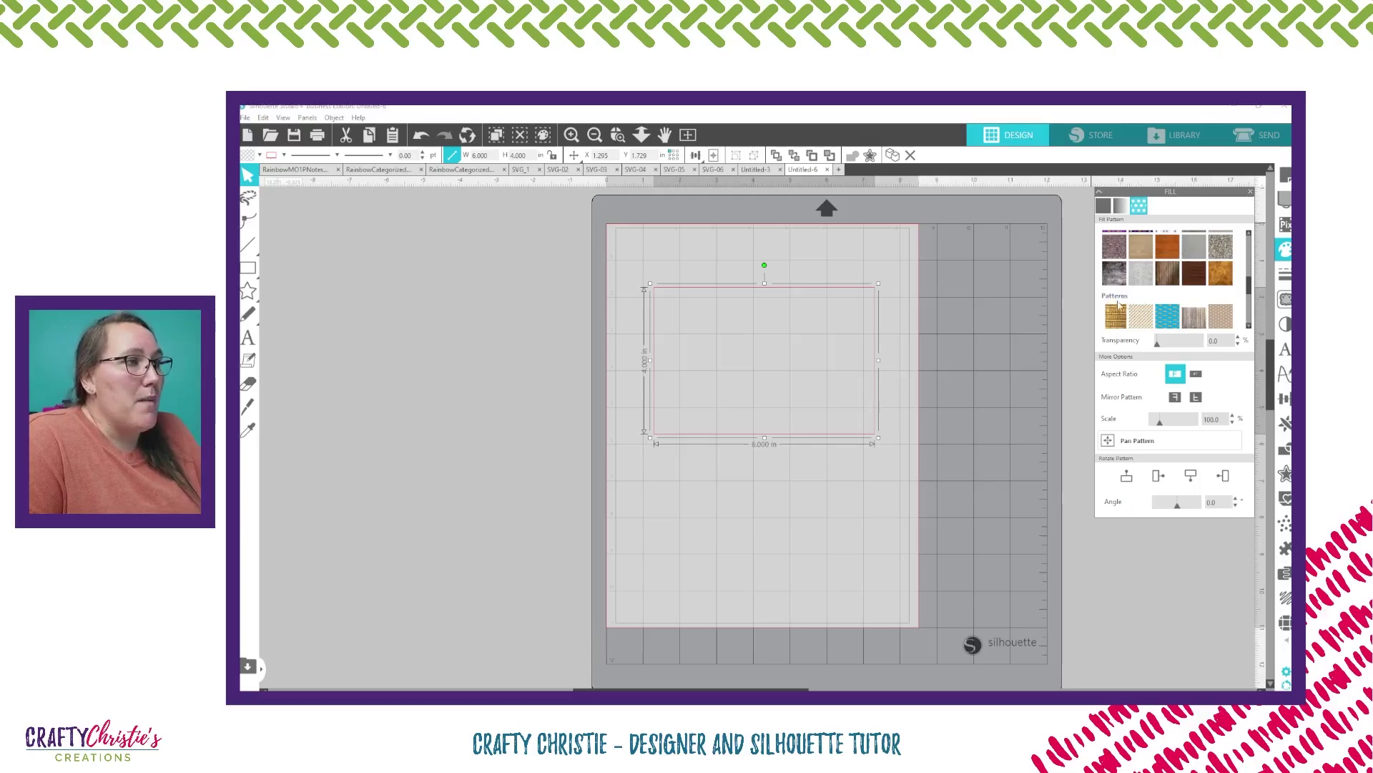
scroll(1132, 301, down, 1)
scroll(1149, 293, down, 3)
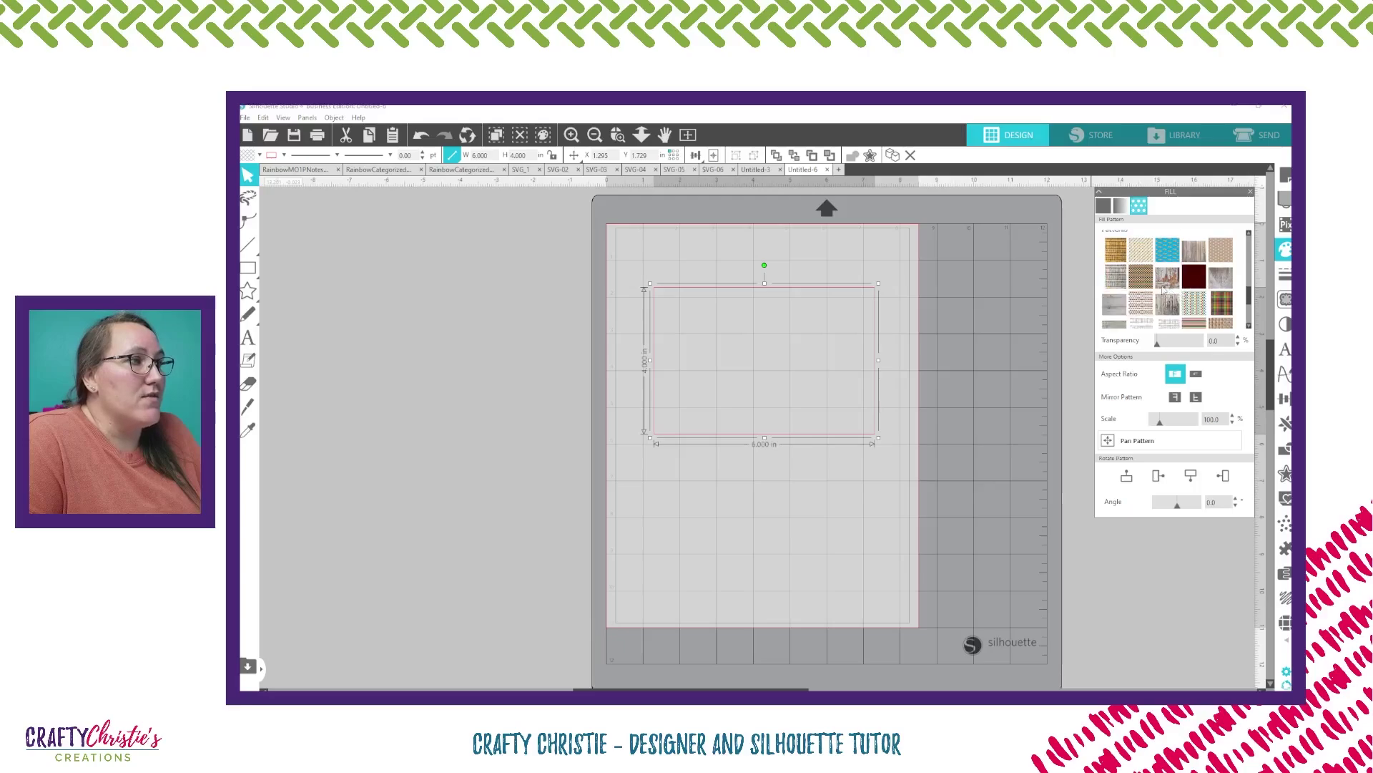
scroll(1195, 301, down, 3)
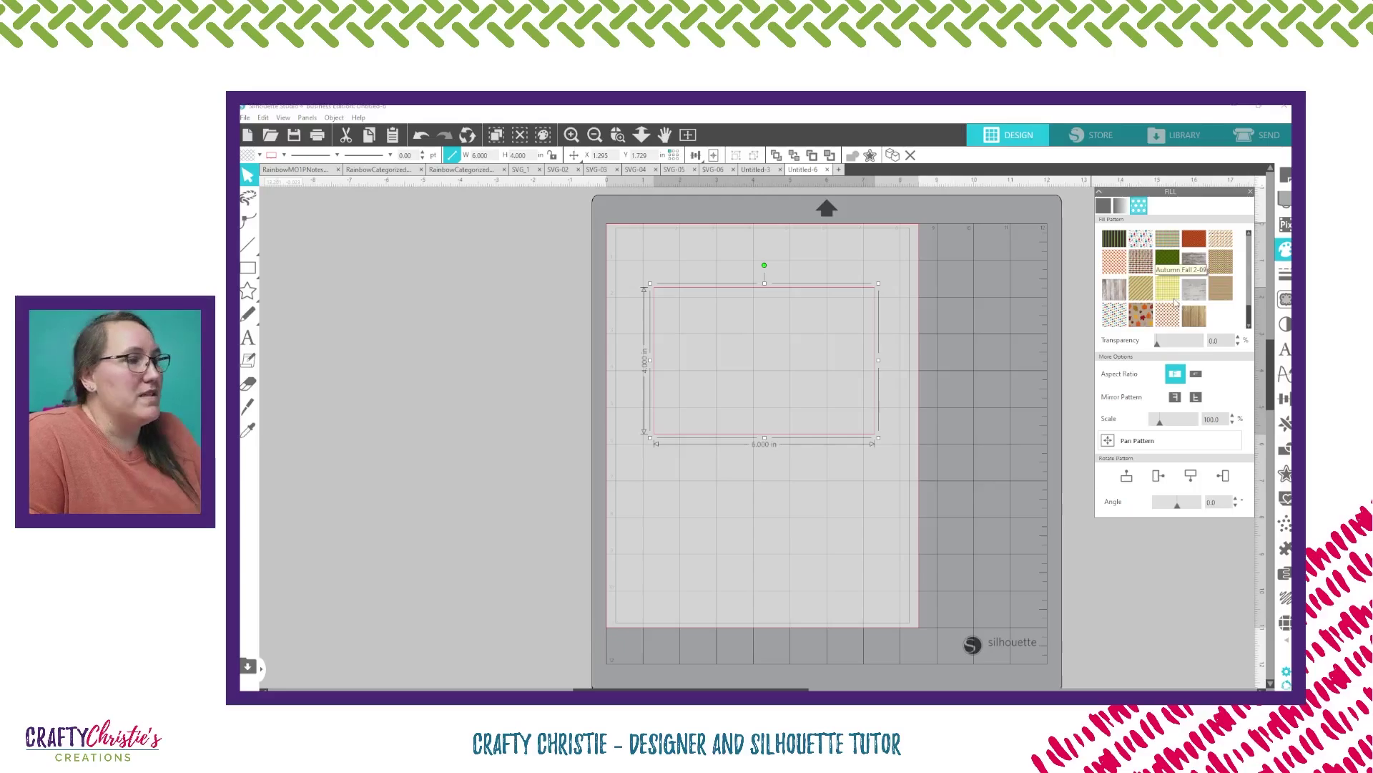
scroll(1171, 303, up, 1)
scroll(1172, 305, up, 1)
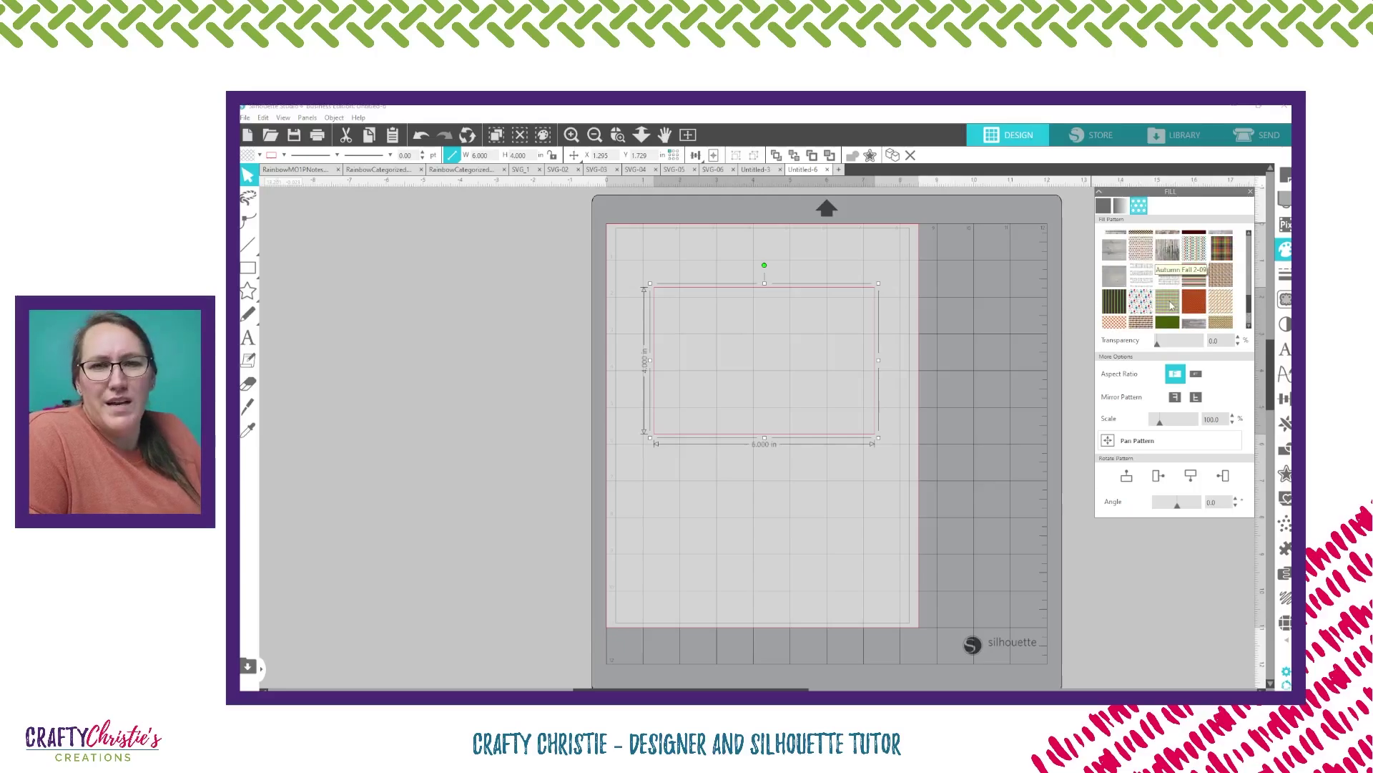
scroll(1171, 306, down, 4)
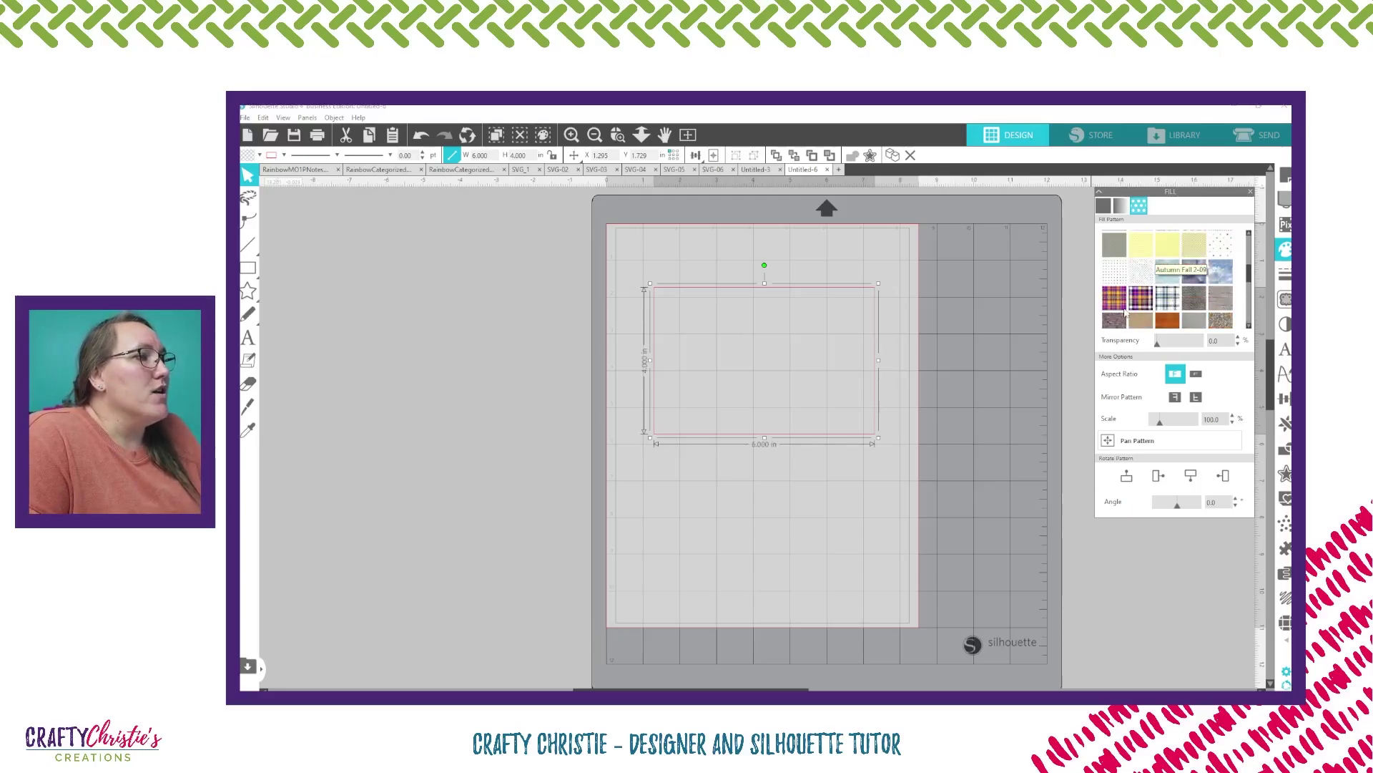
scroll(1191, 293, up, 2)
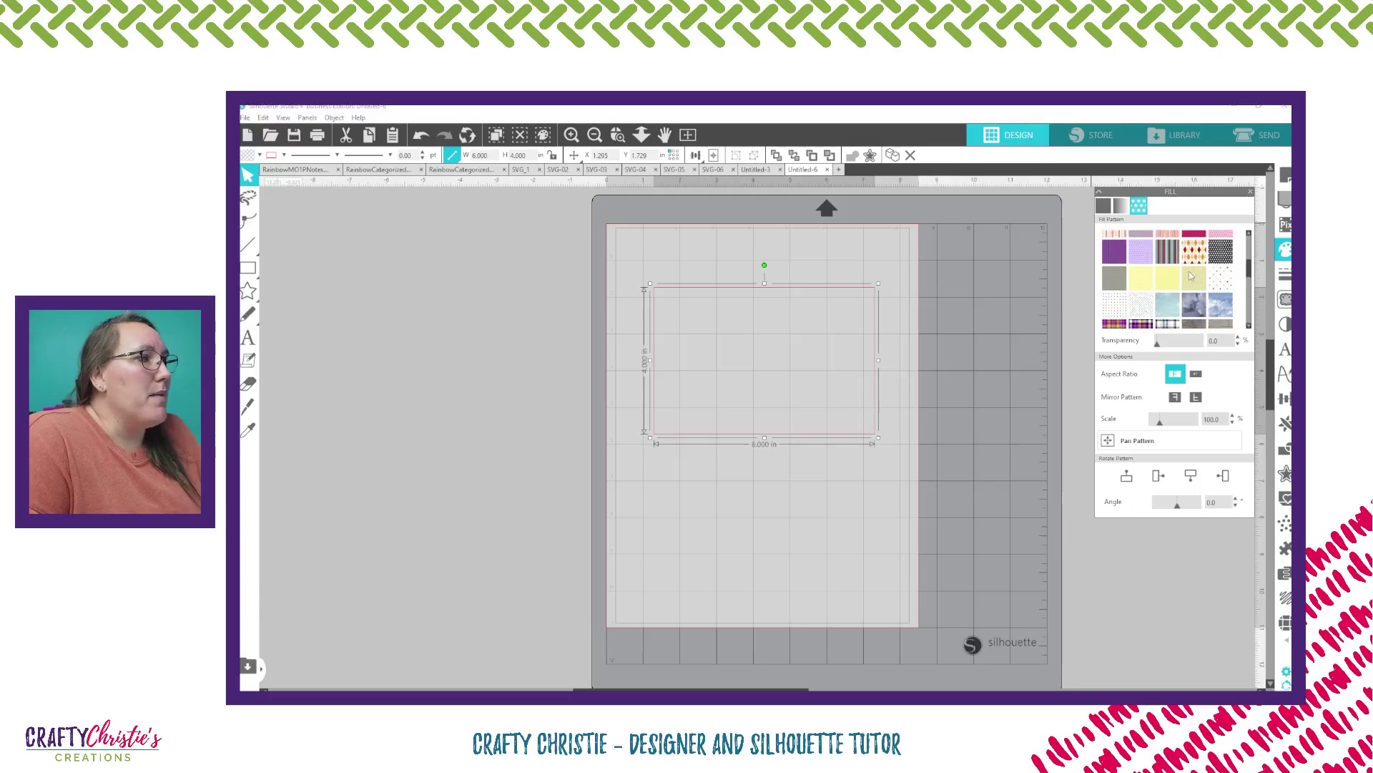
scroll(1192, 284, up, 1)
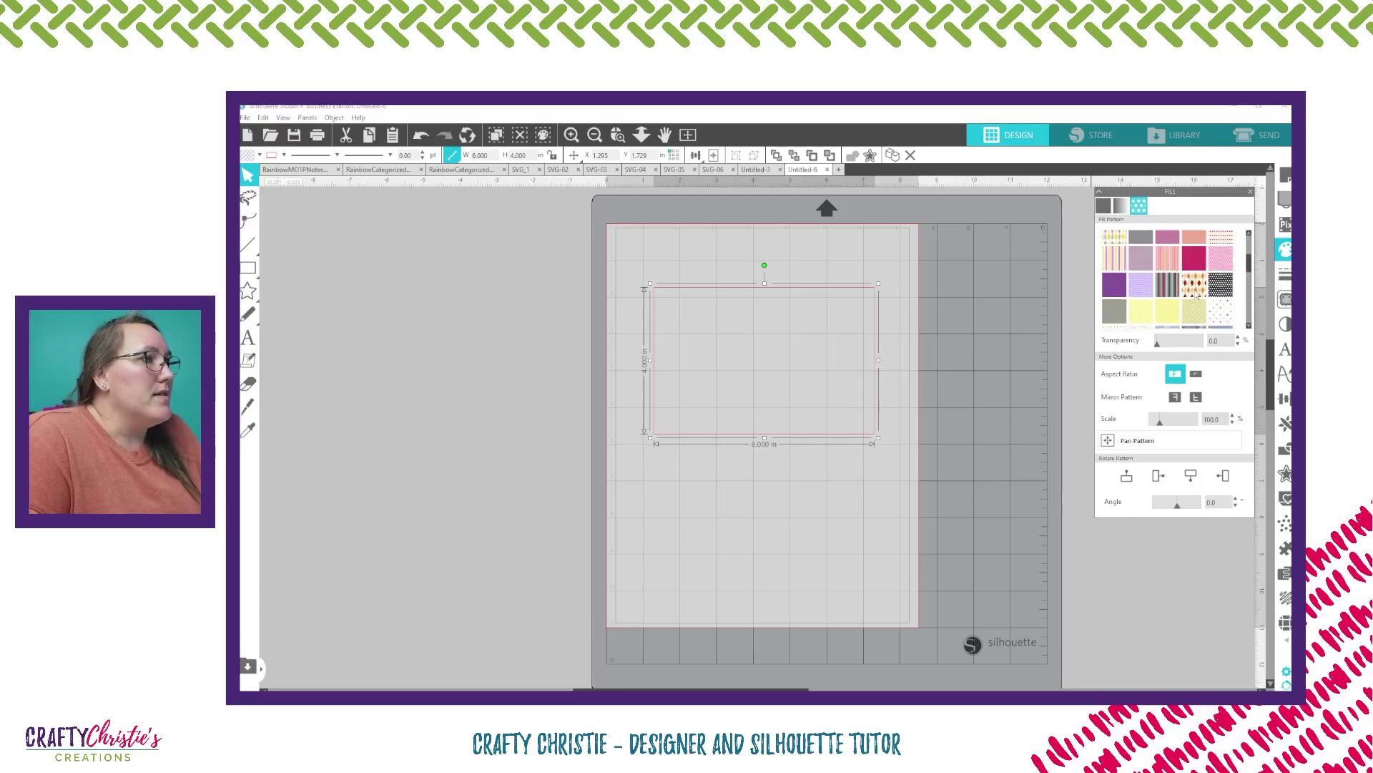
scroll(1200, 288, up, 1)
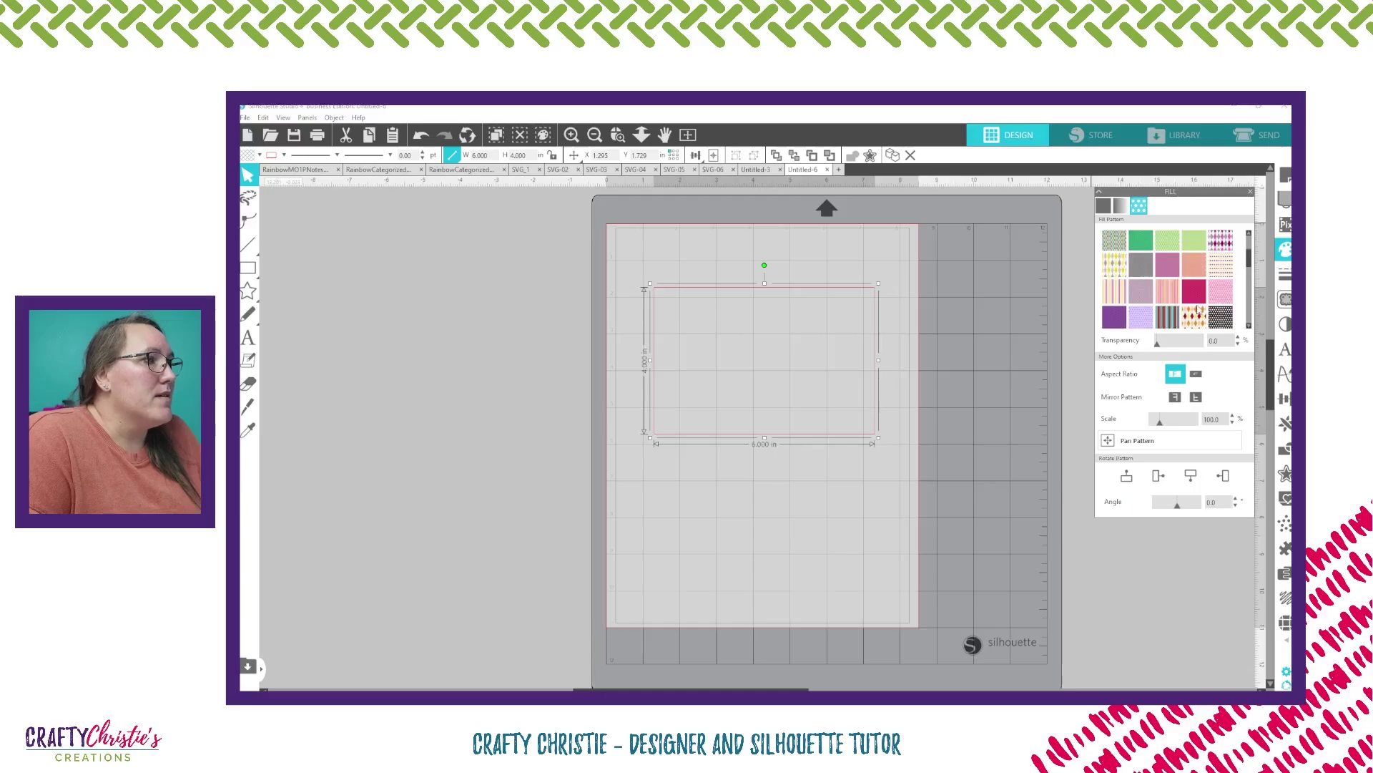
scroll(1209, 280, up, 1)
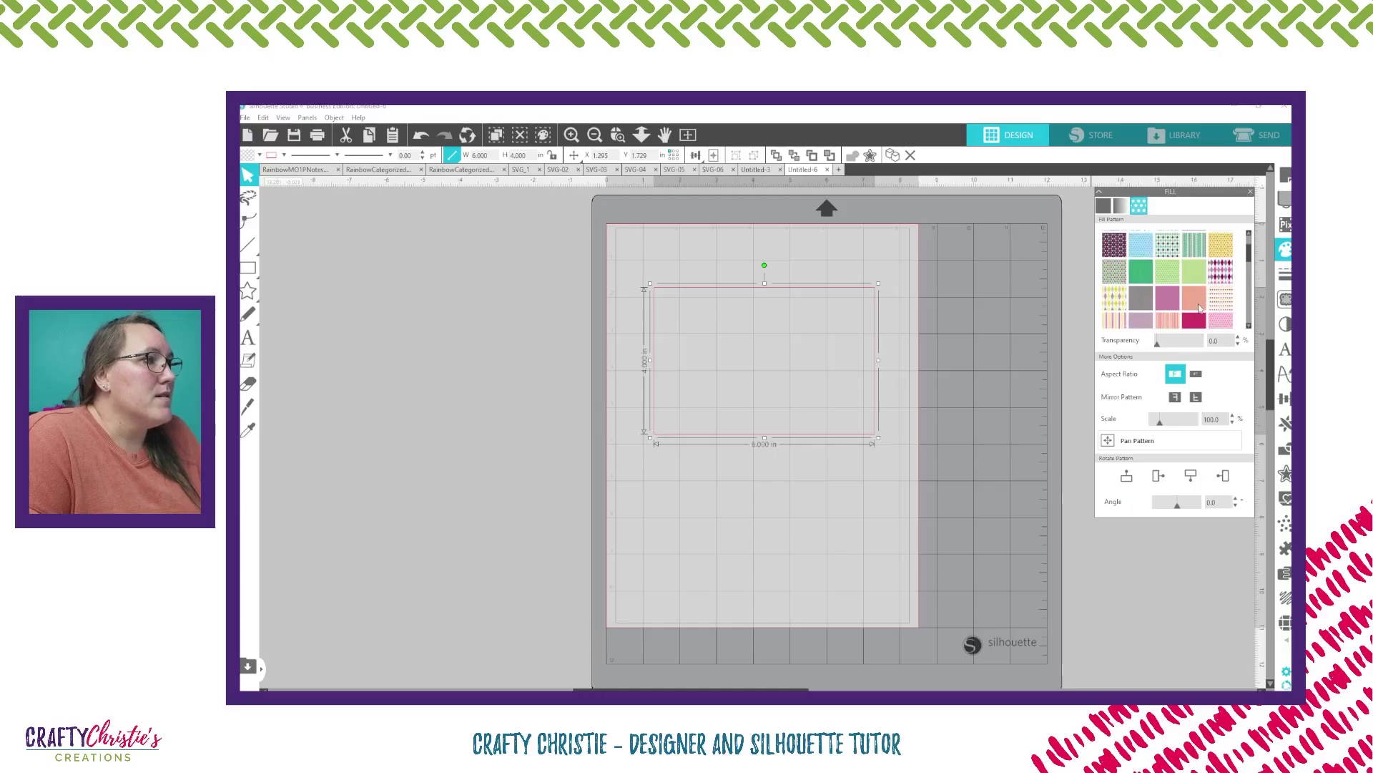
click(1220, 271)
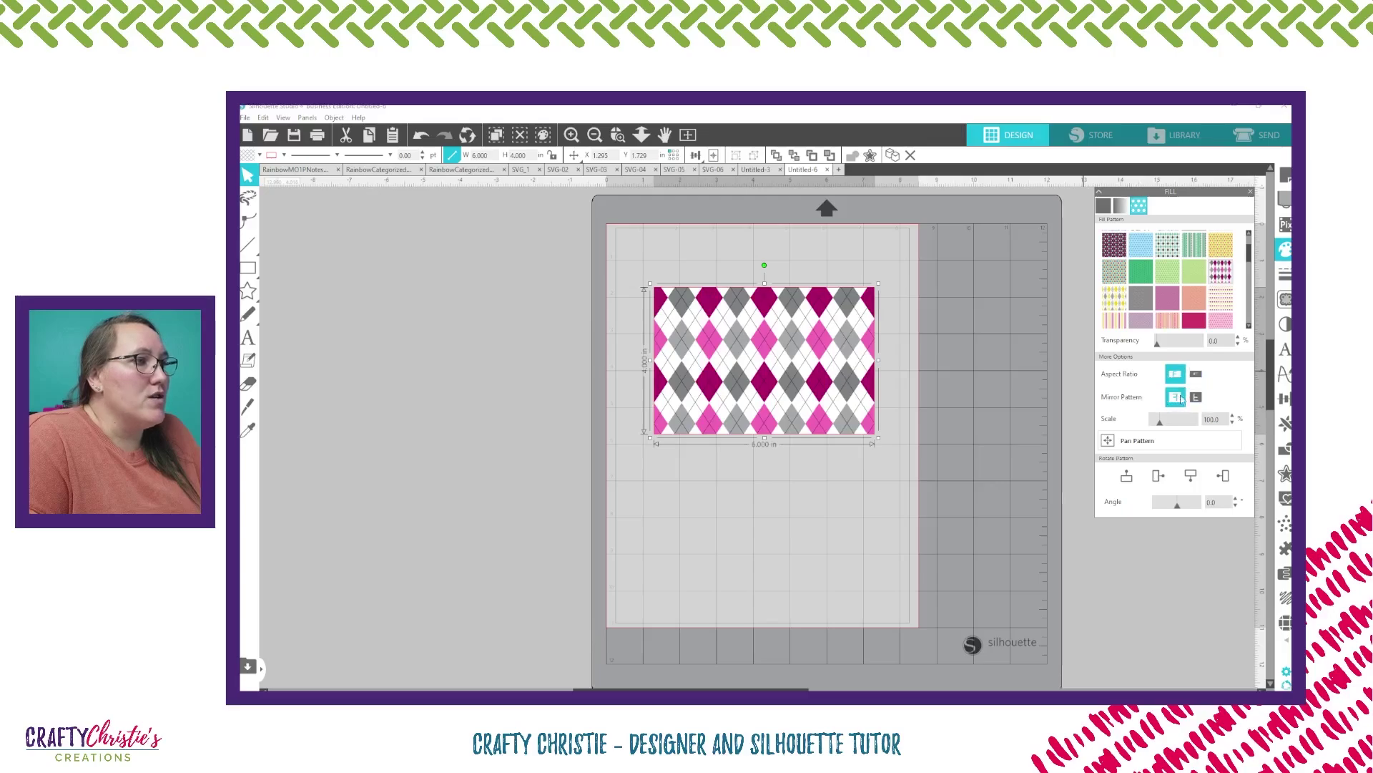
Reduce the scale of the rectangle's argyle fill pattern to 40% and deselect the rectangle.
click(1147, 441)
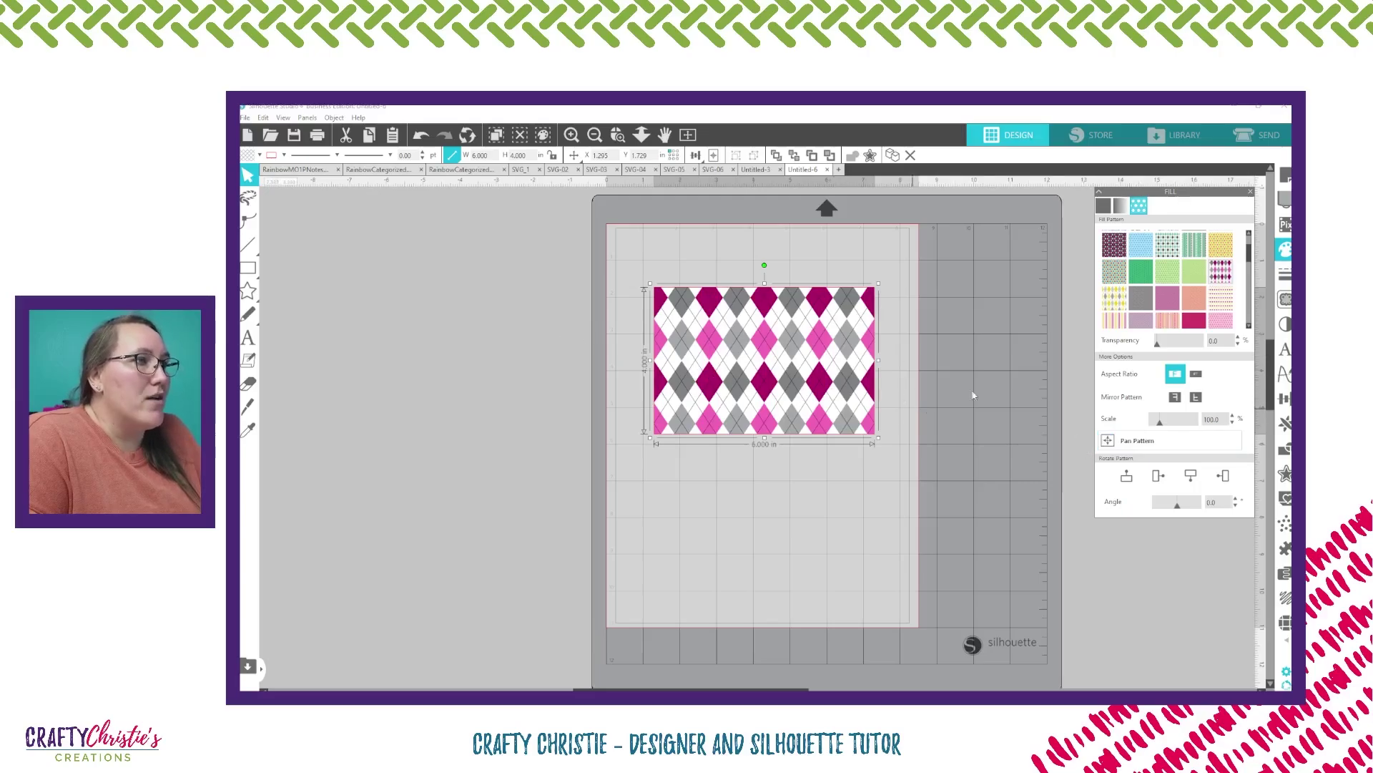
mouse_move(1160, 426)
mouse_down()
mouse_move(1199, 432)
mouse_move(1156, 437)
mouse_up()
click(1157, 438)
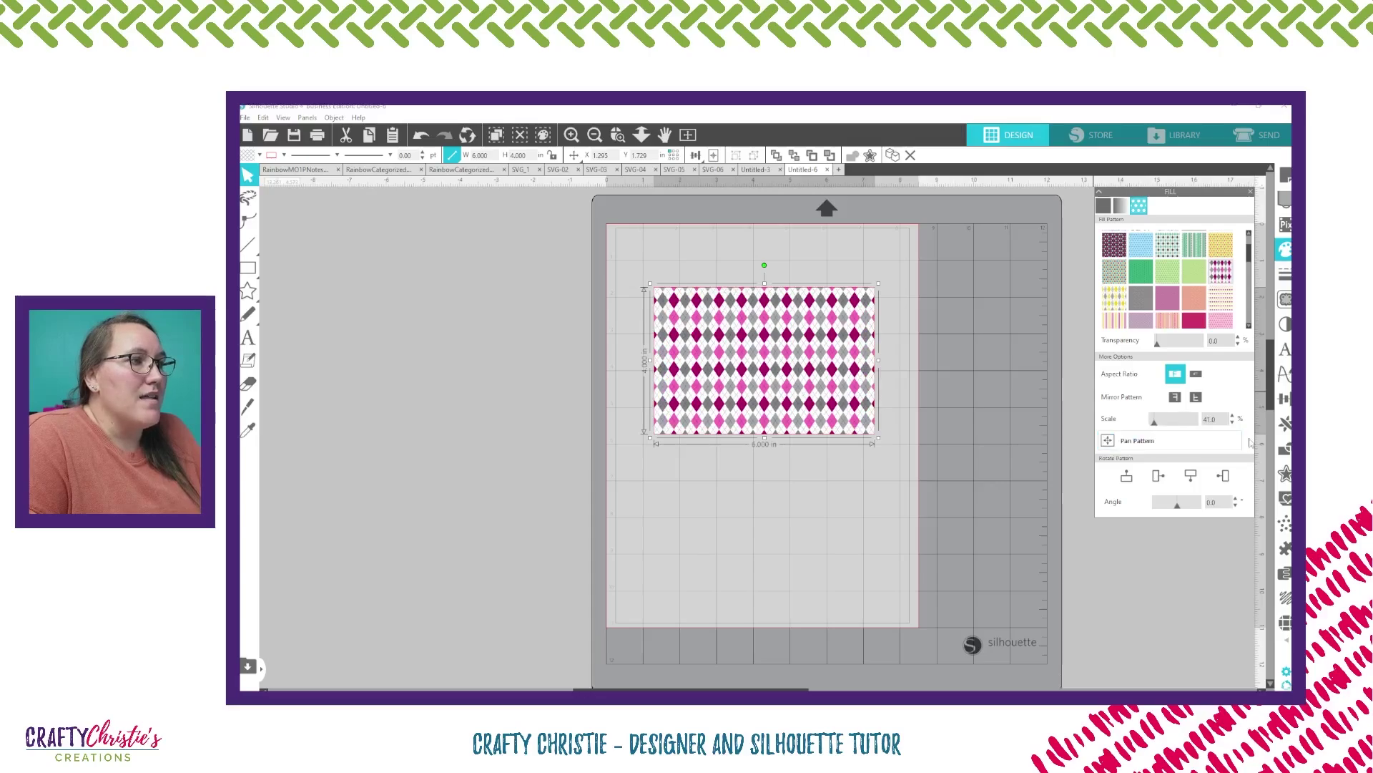
click(1231, 422)
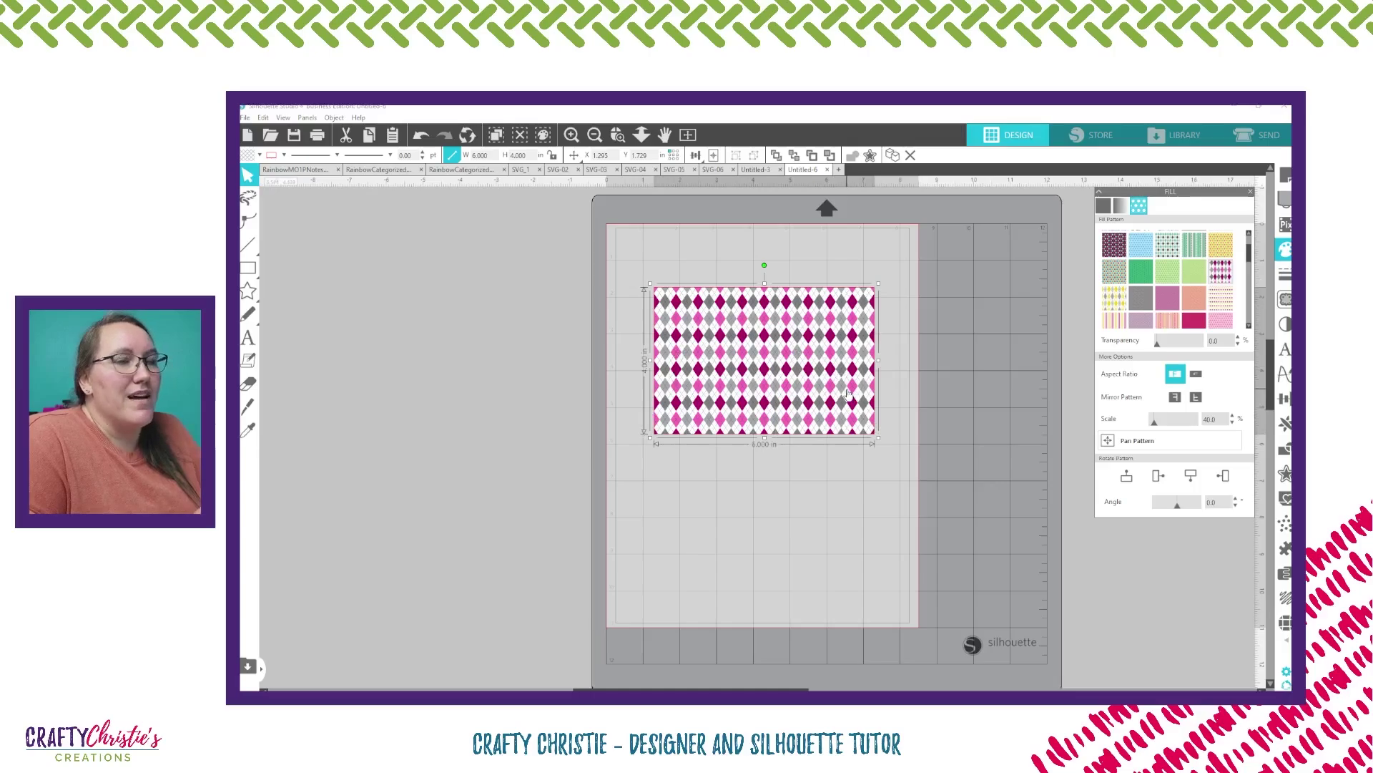
click(894, 337)
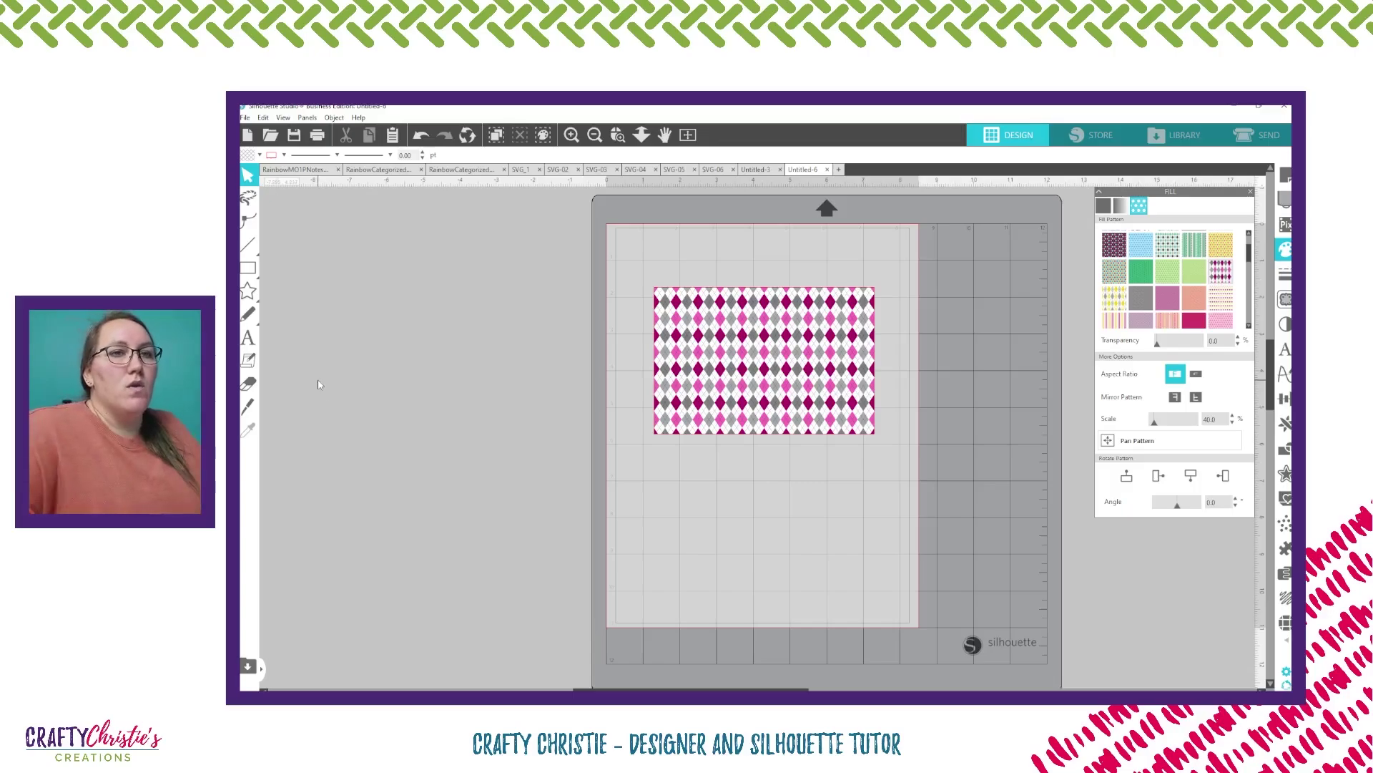
Draw a second rectangle about 5.3 in wide and 3 in high inside the argyle rectangle.
click(252, 269)
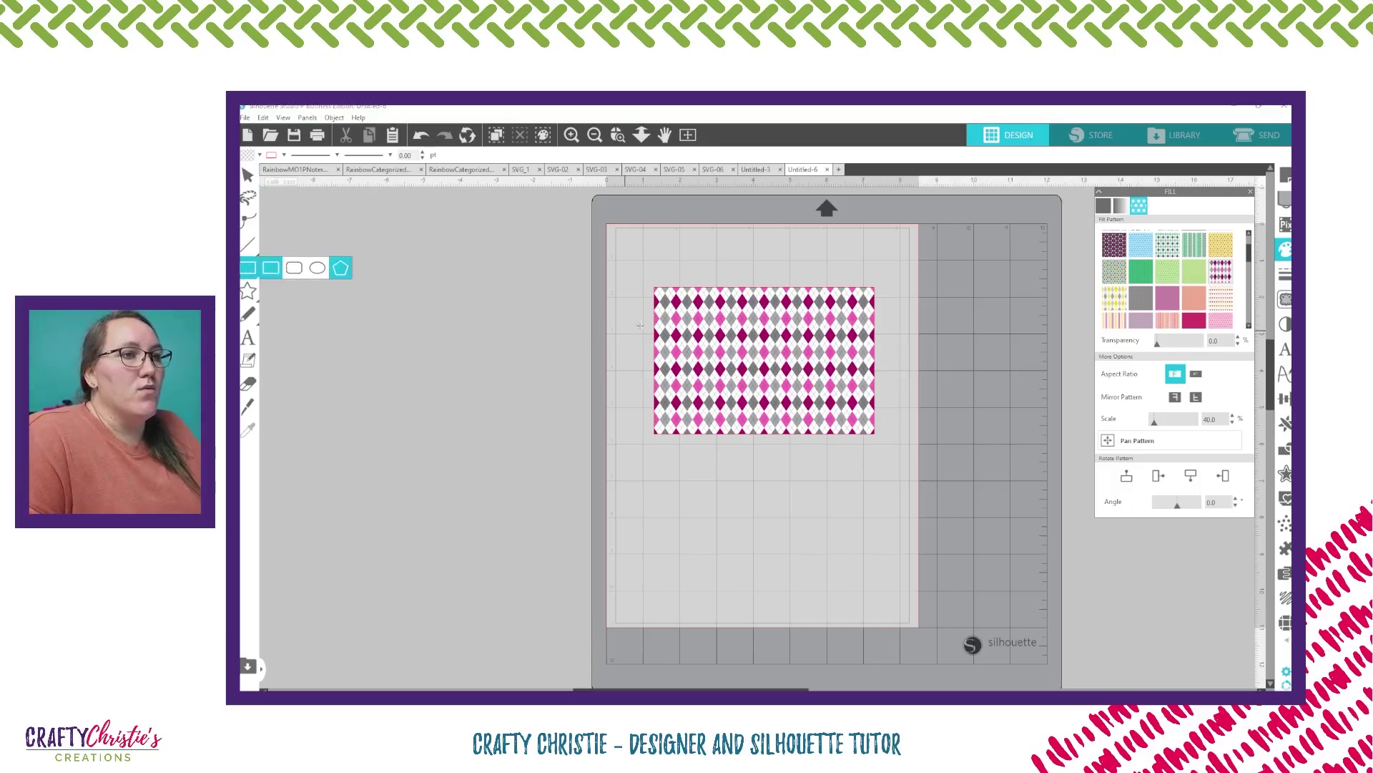
drag(869, 419, 661, 290)
key(v)
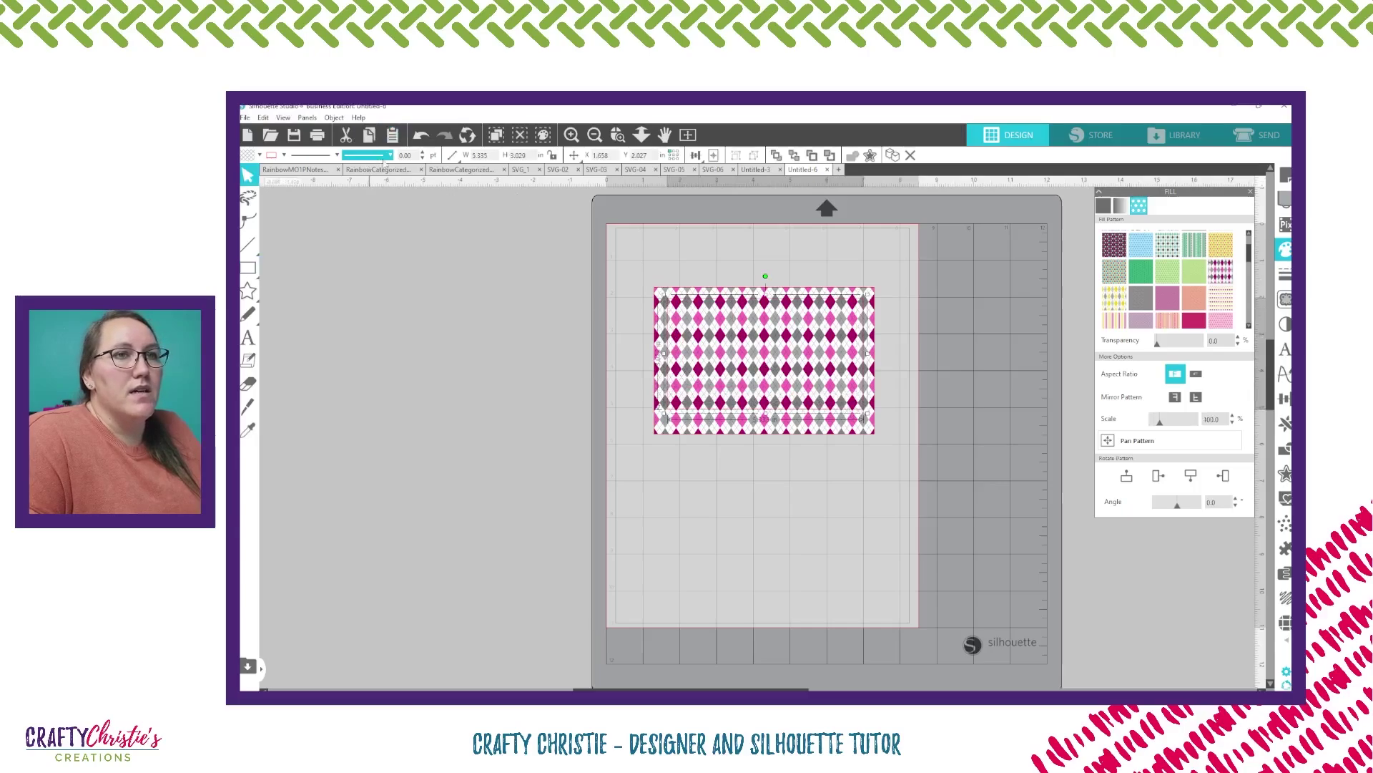
Resize the inner rectangle to 5.75 in wide by 3.75 in high.
click(493, 156)
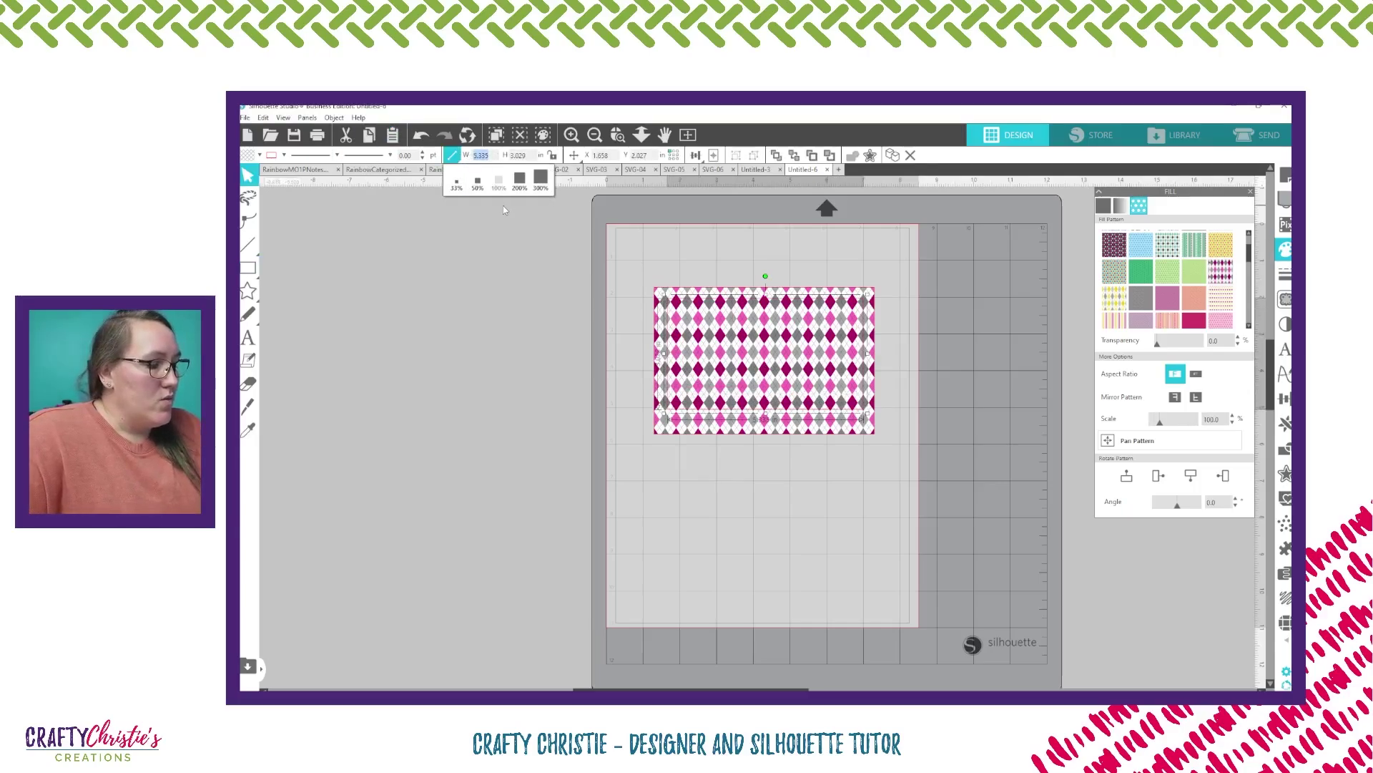
text(5.)
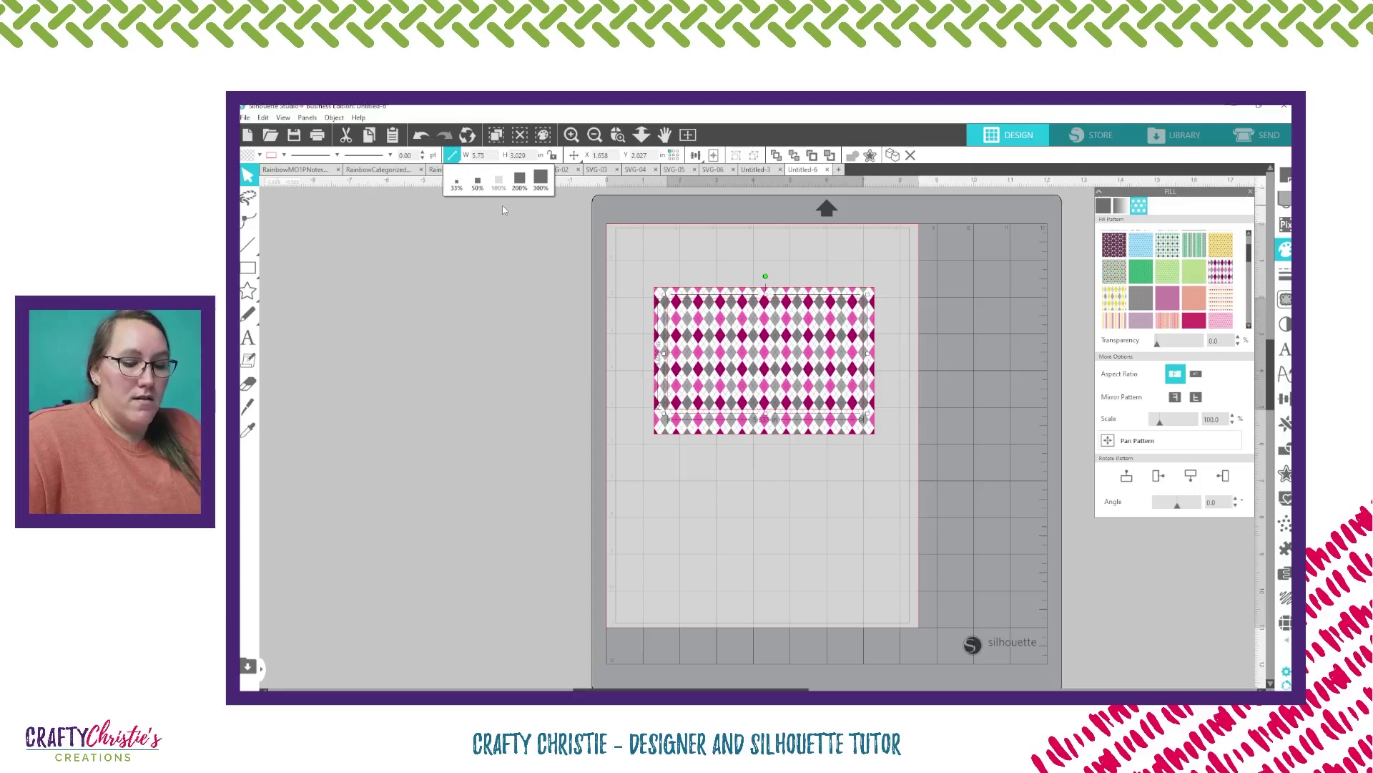
text(75)
key(Tab)
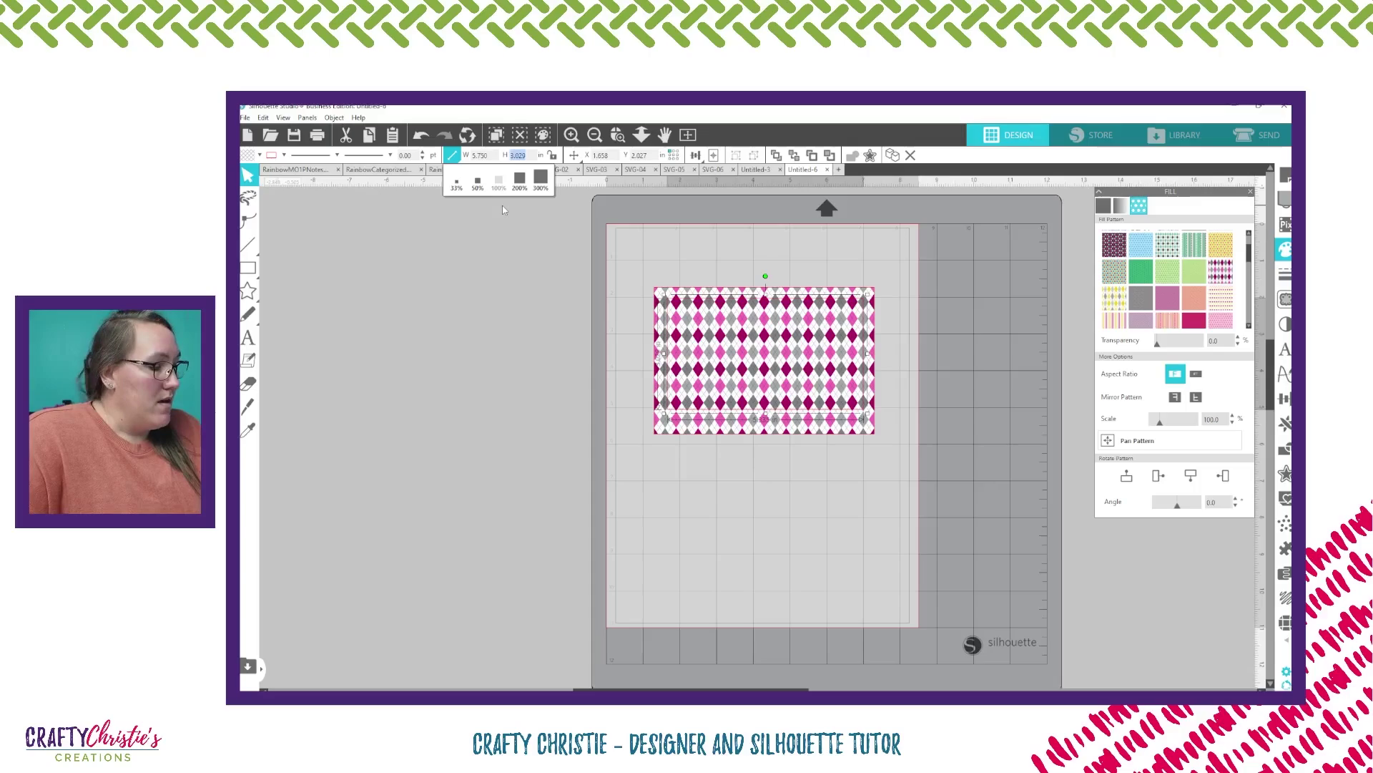
text(3.75)
key(Return)
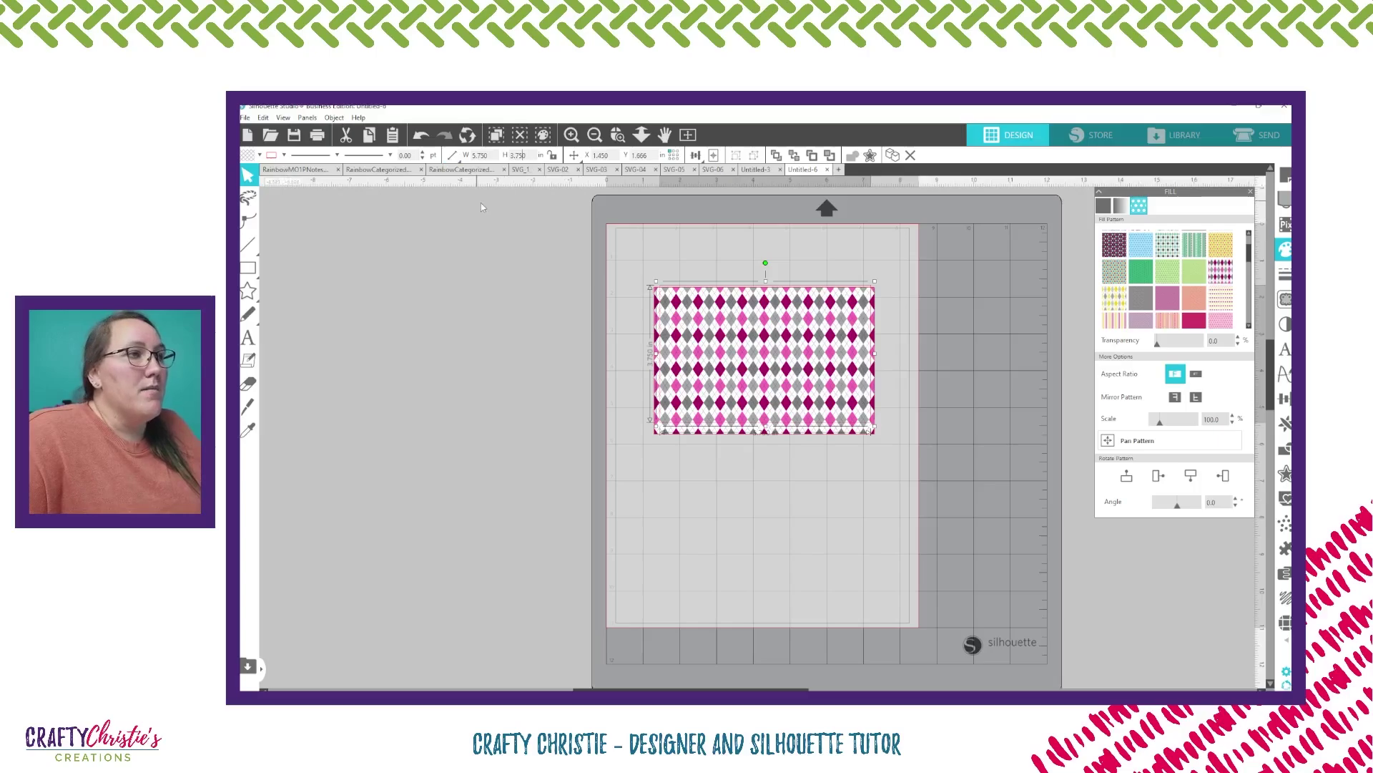
Fill the inner rectangle with white and change its outline color as well.
click(258, 156)
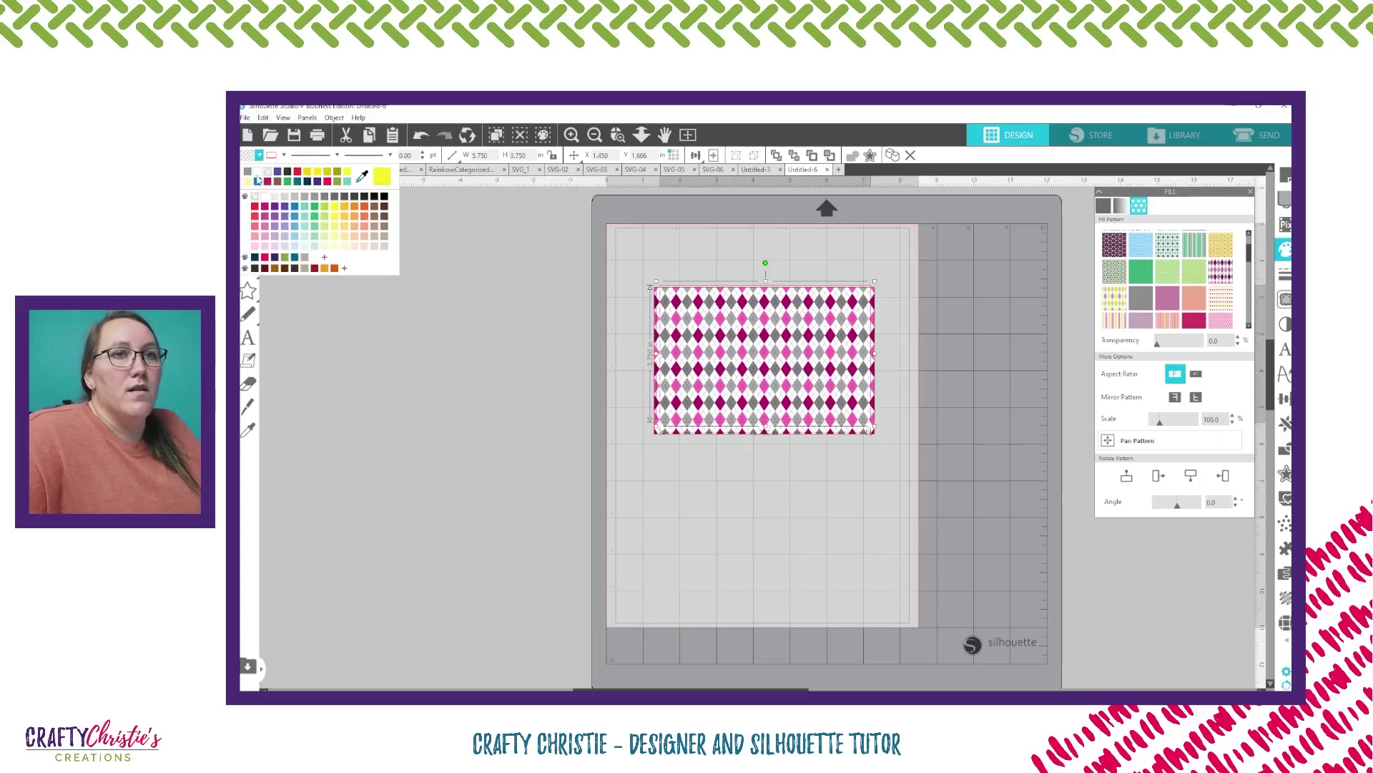
click(258, 180)
click(284, 156)
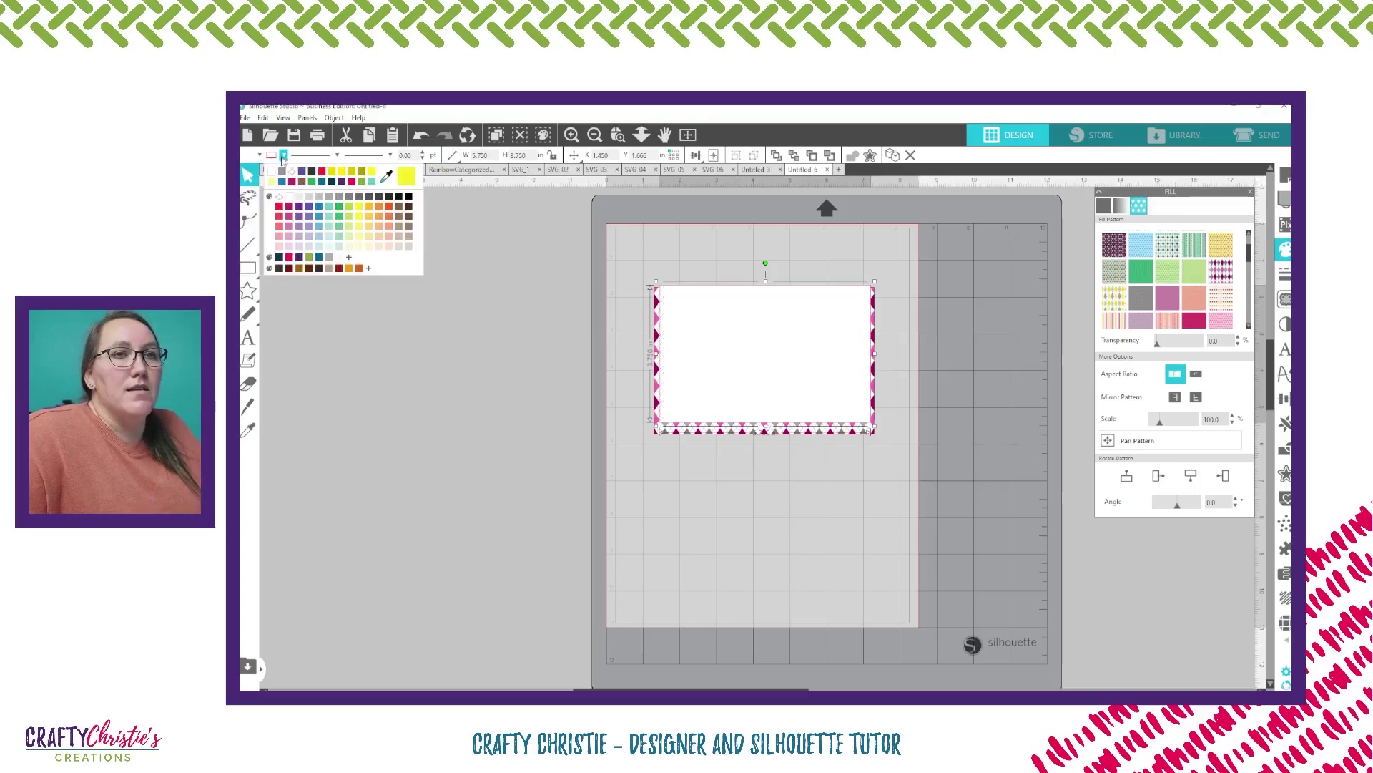
click(294, 177)
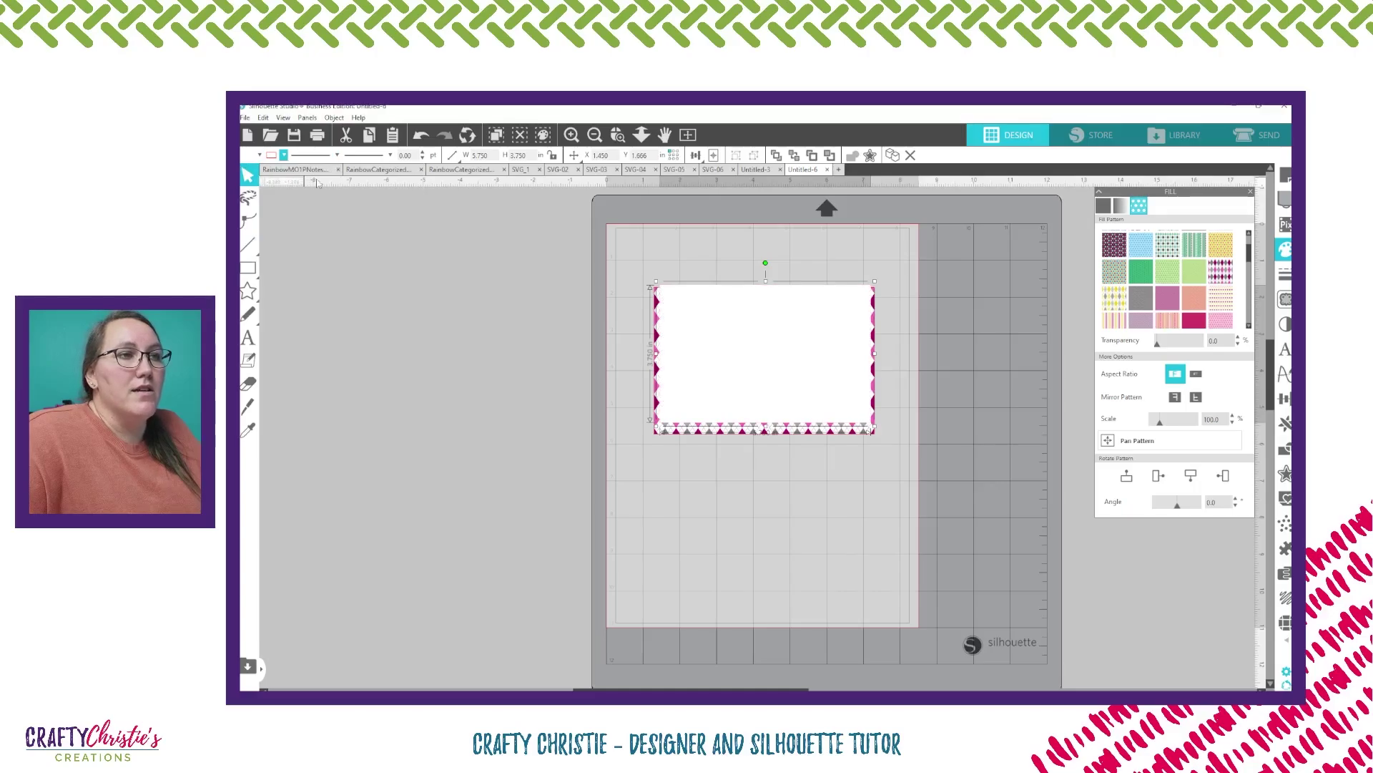
Center the white rectangle and the argyle rectangle on each other and deselect them.
drag(628, 264, 887, 455)
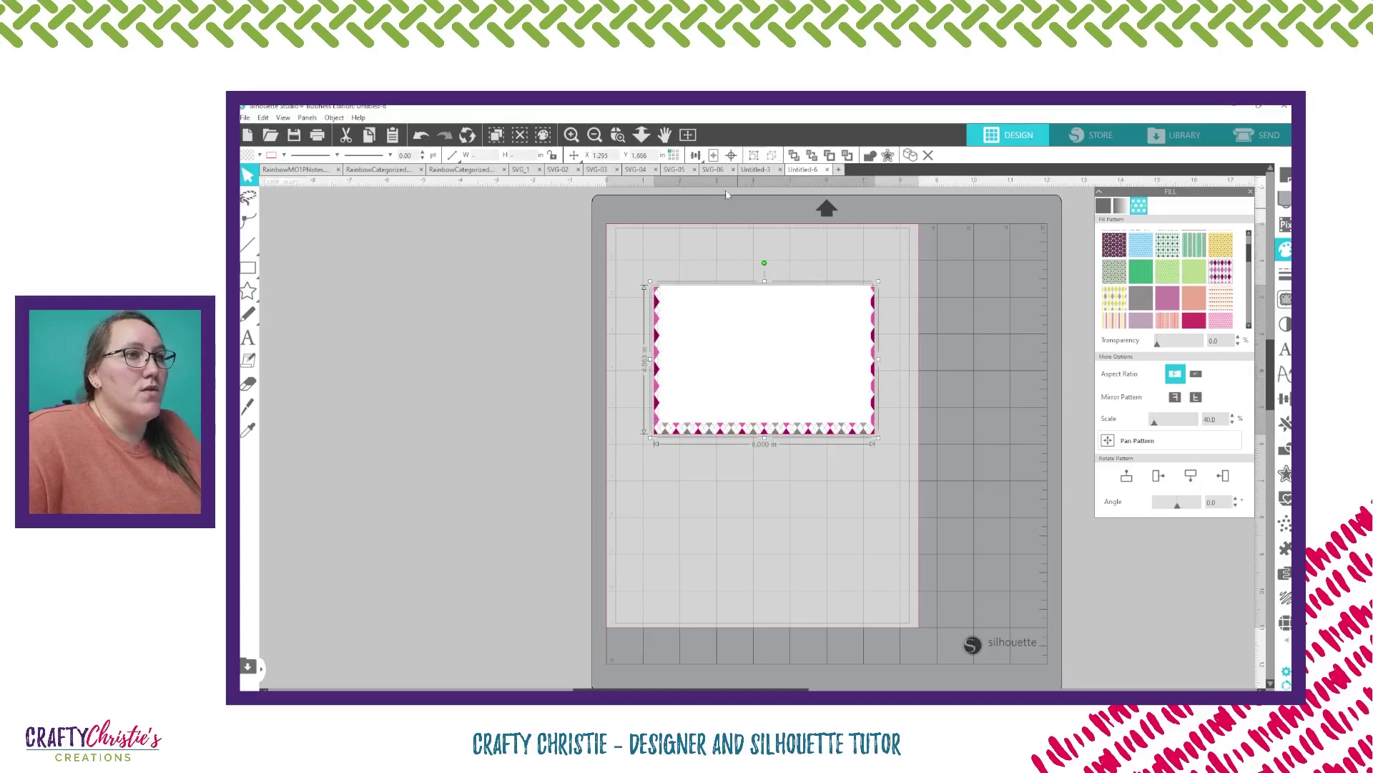
click(732, 156)
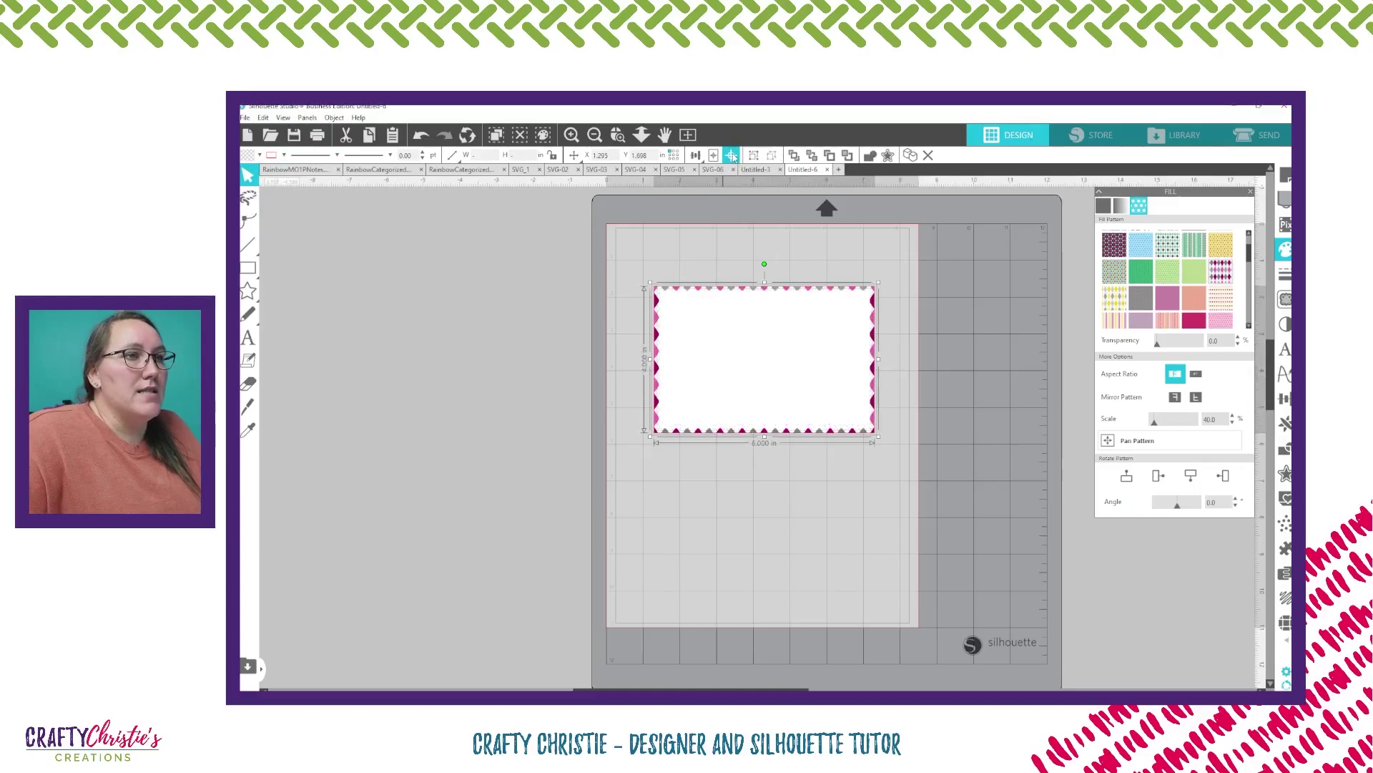
click(985, 412)
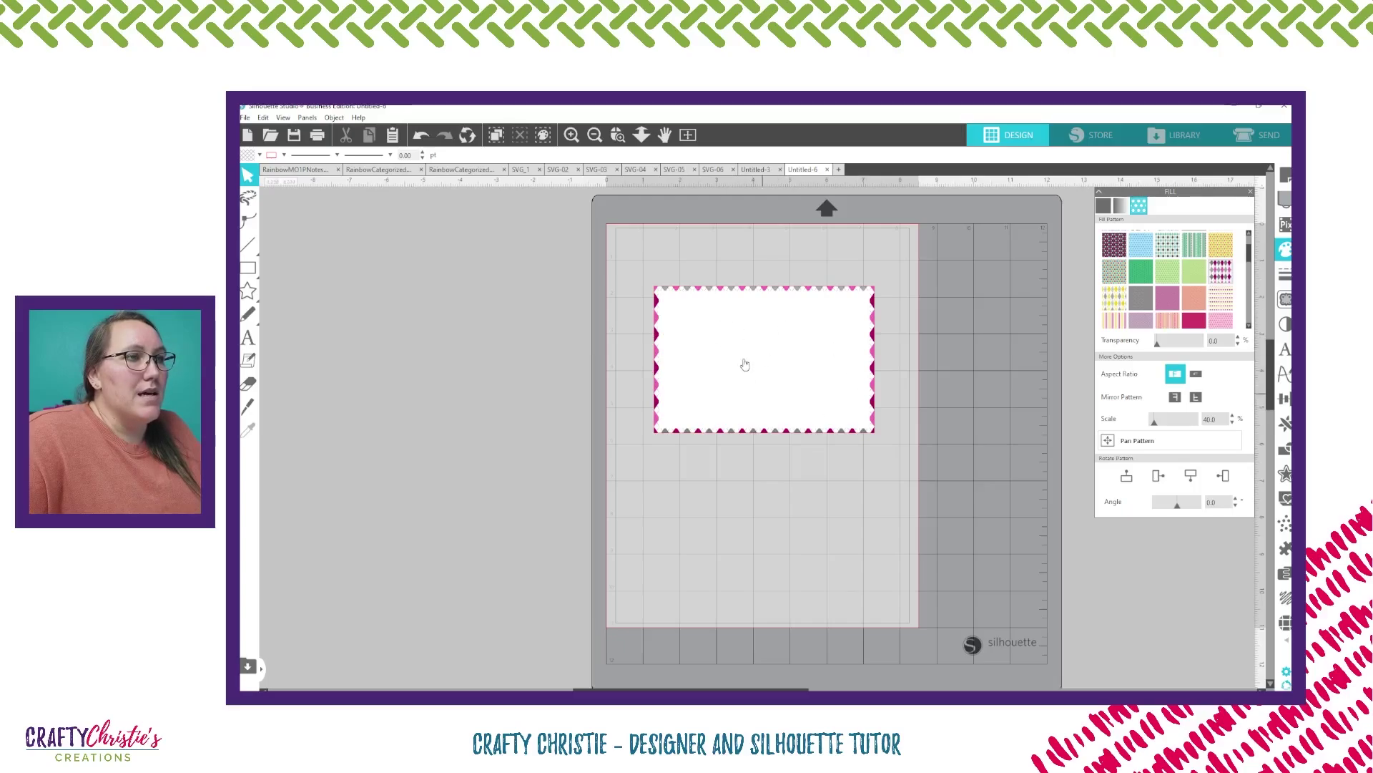
Set the white rectangle's fill transparency to about 20% so the argyle pattern shows through, and deselect it.
click(783, 369)
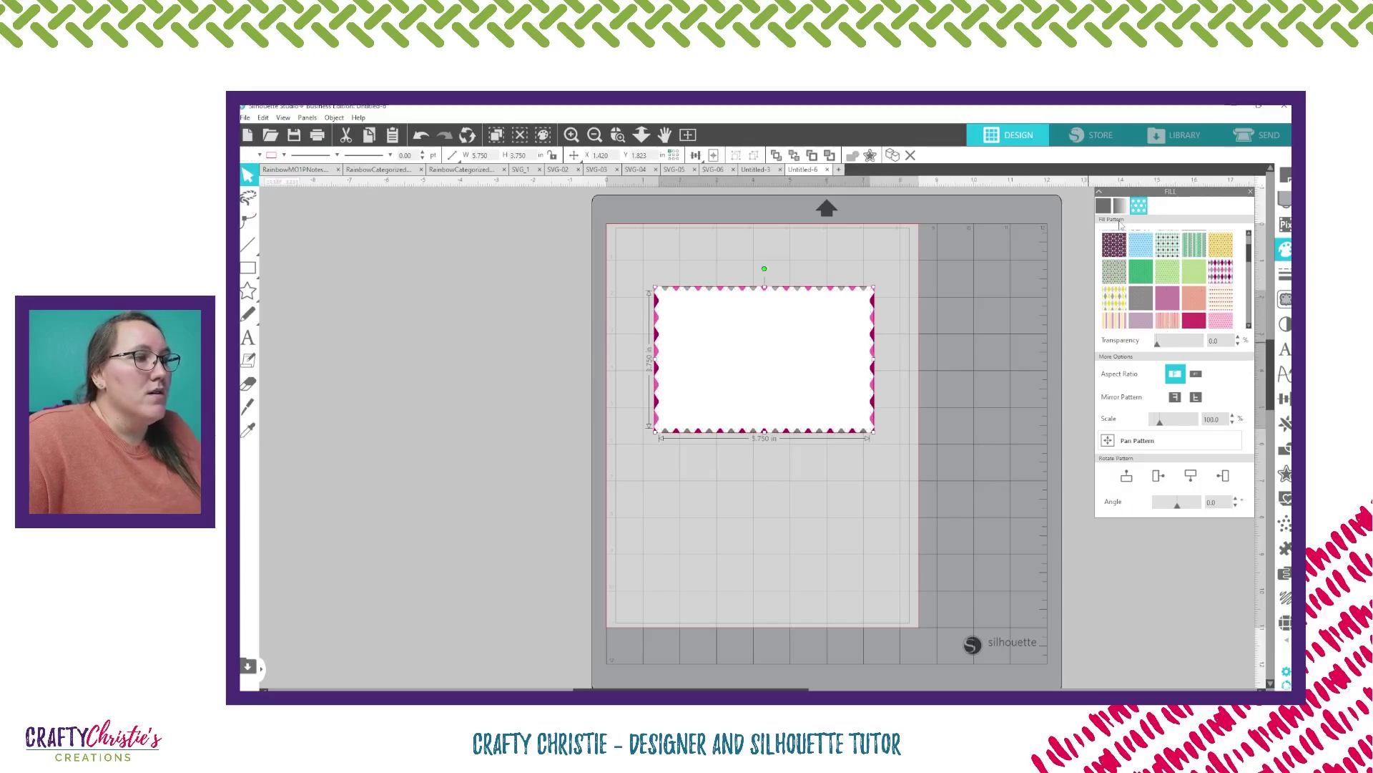
click(1105, 206)
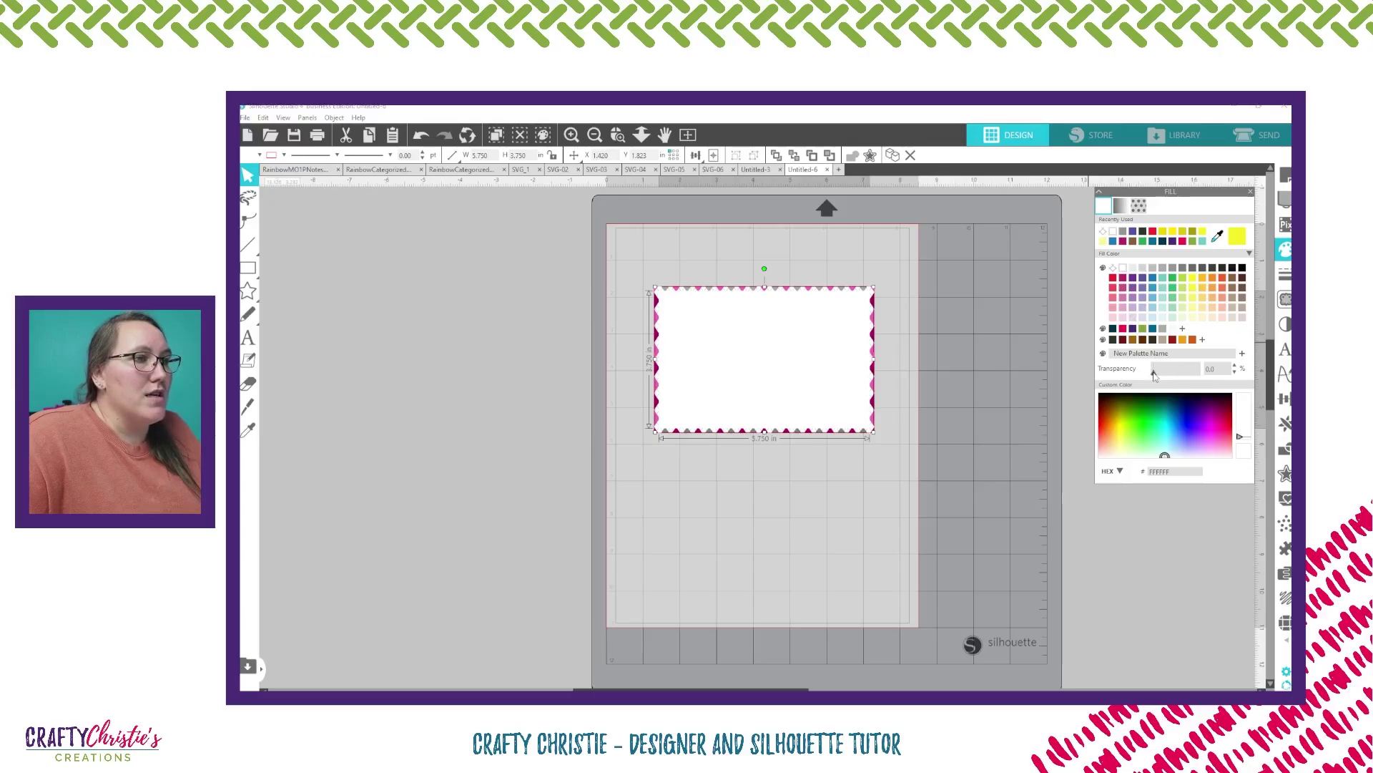
drag(1153, 373, 1162, 374)
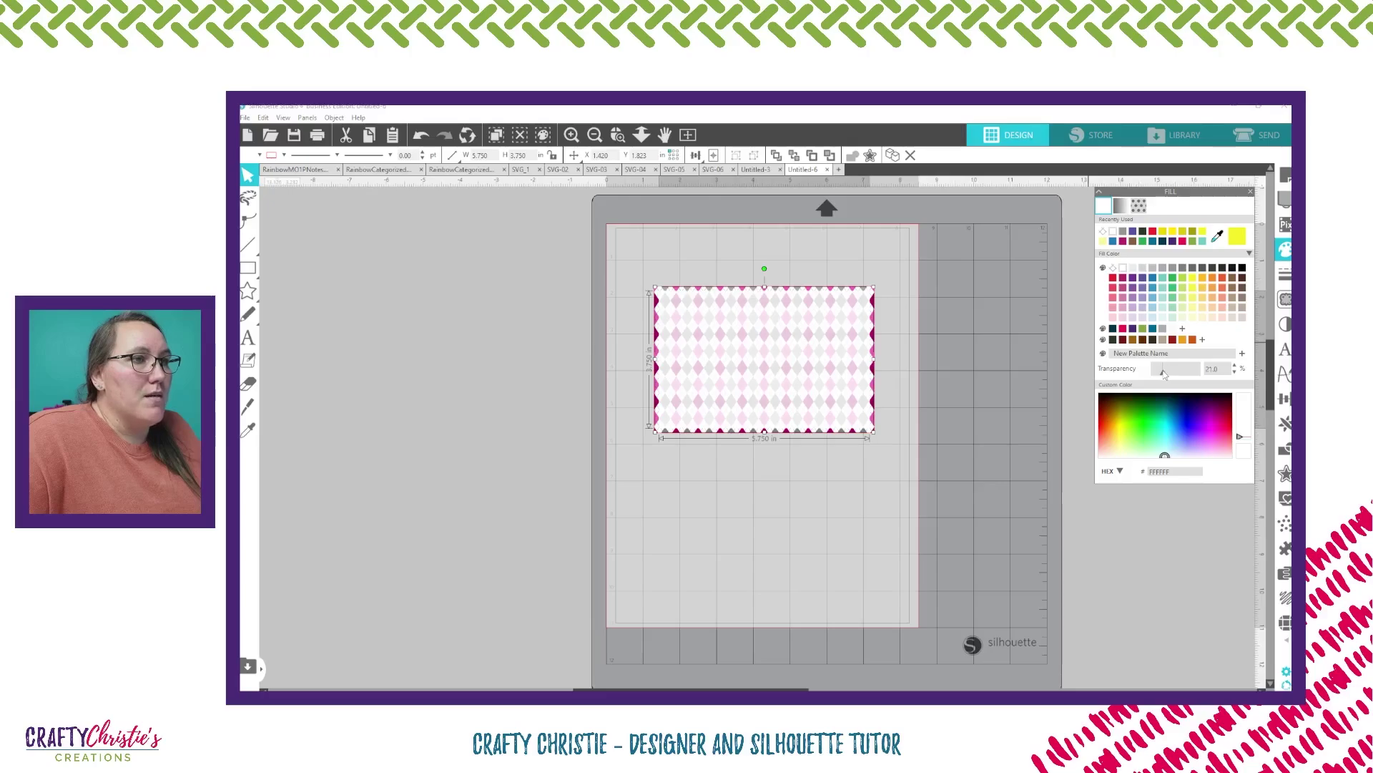
drag(1164, 373, 1166, 374)
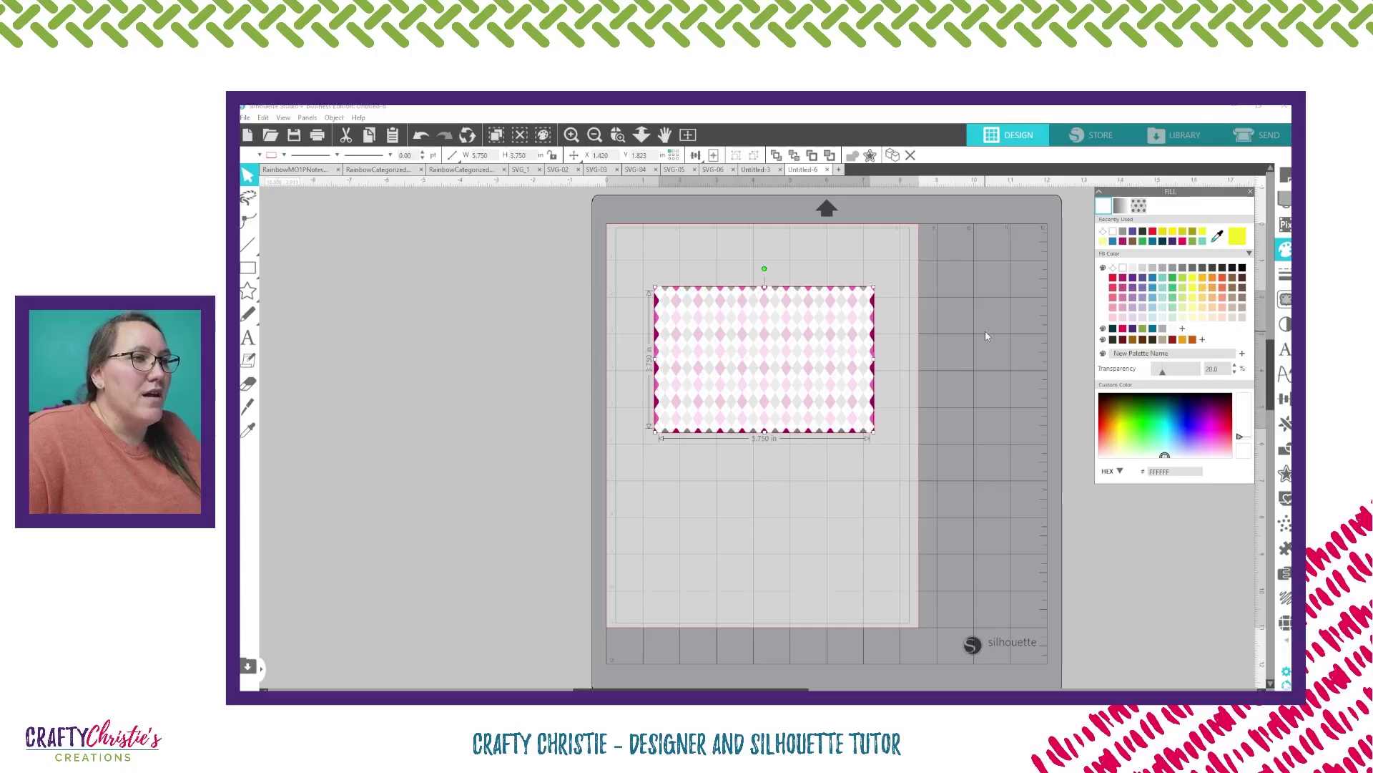
click(900, 461)
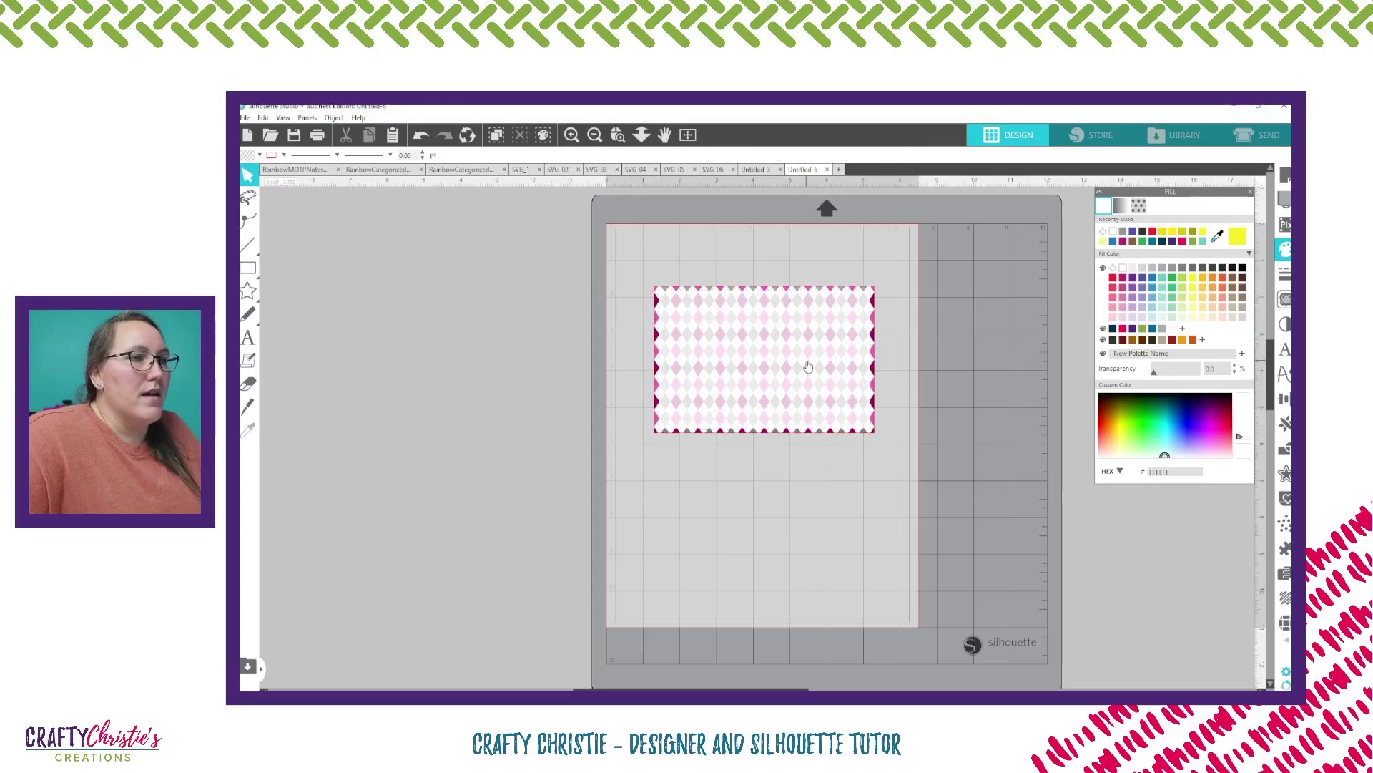
Move the translucent rectangle below the argyle one and refill the argyle rectangle with the black, pink and teal polka dot pattern.
drag(808, 367, 818, 560)
click(787, 422)
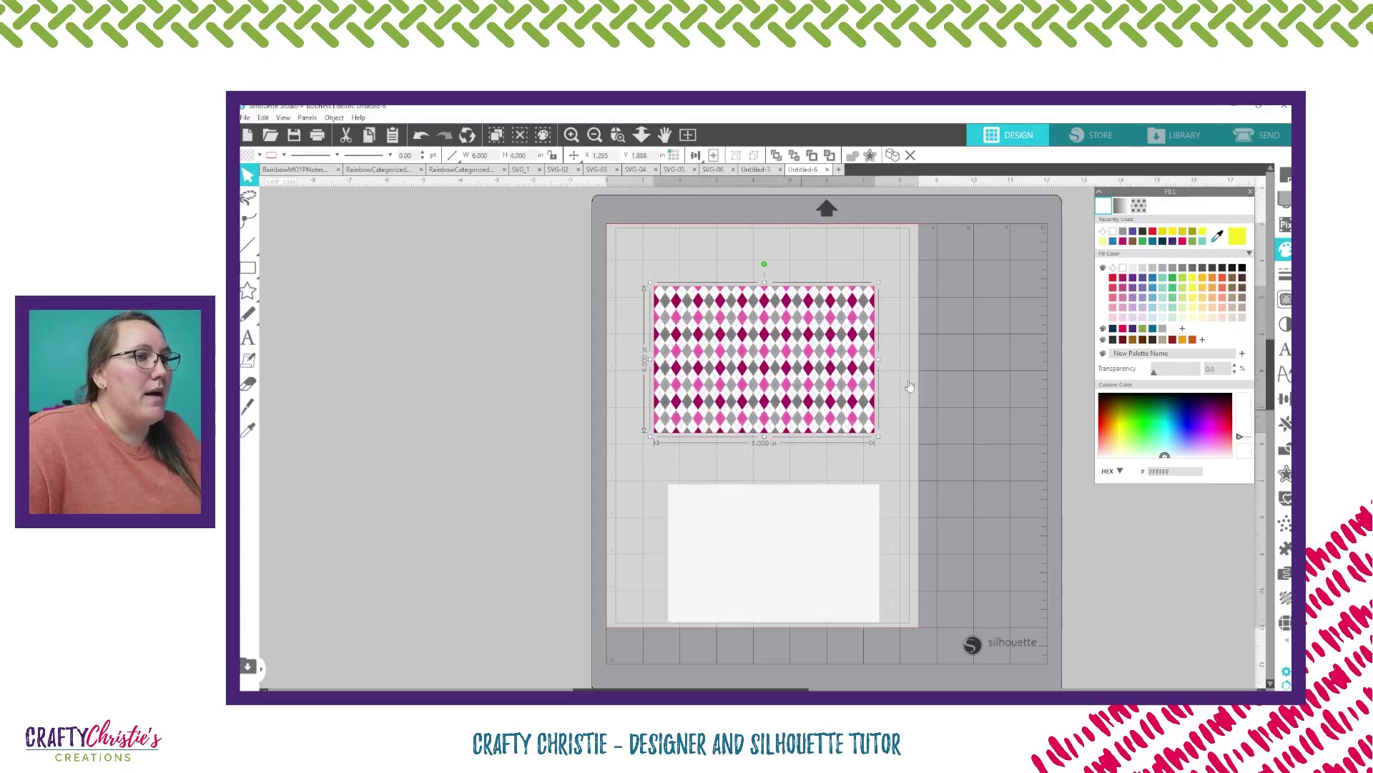
click(1138, 205)
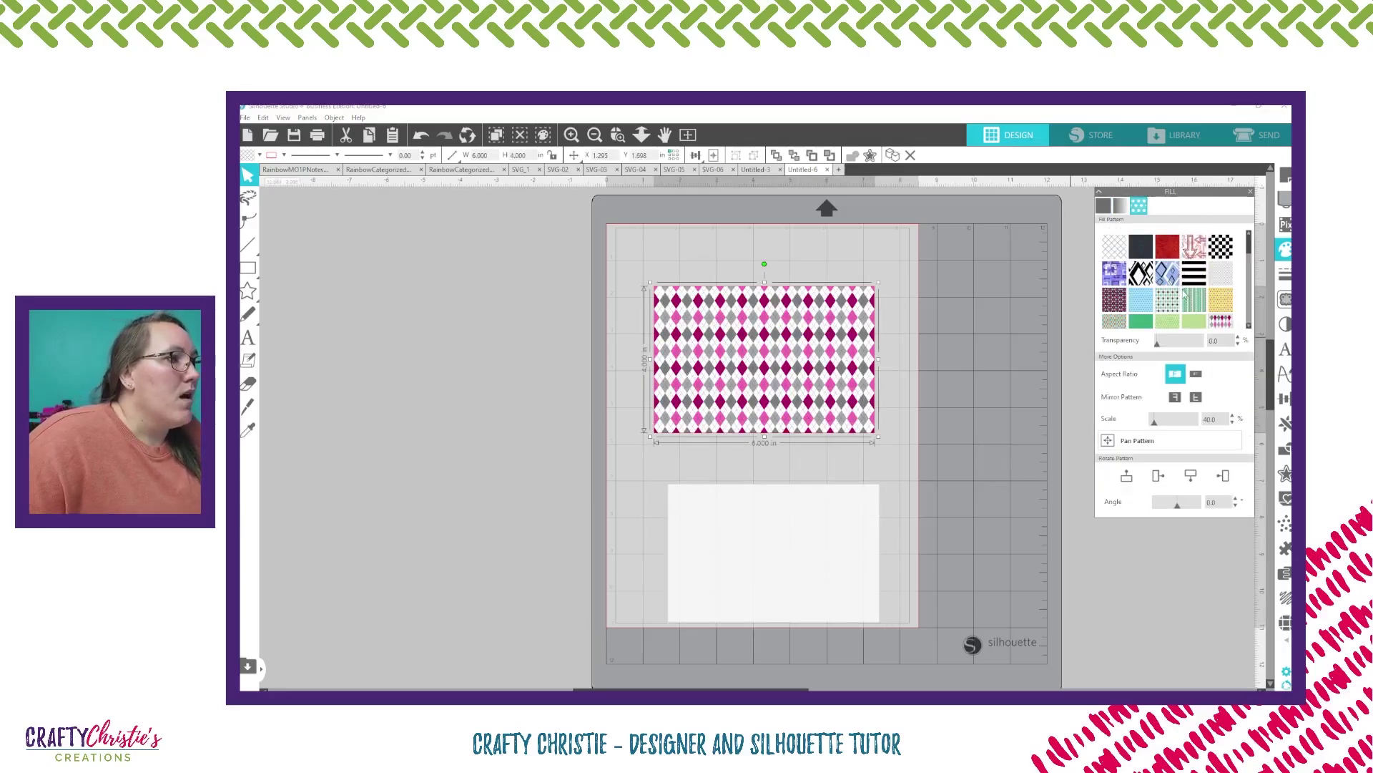
click(1167, 304)
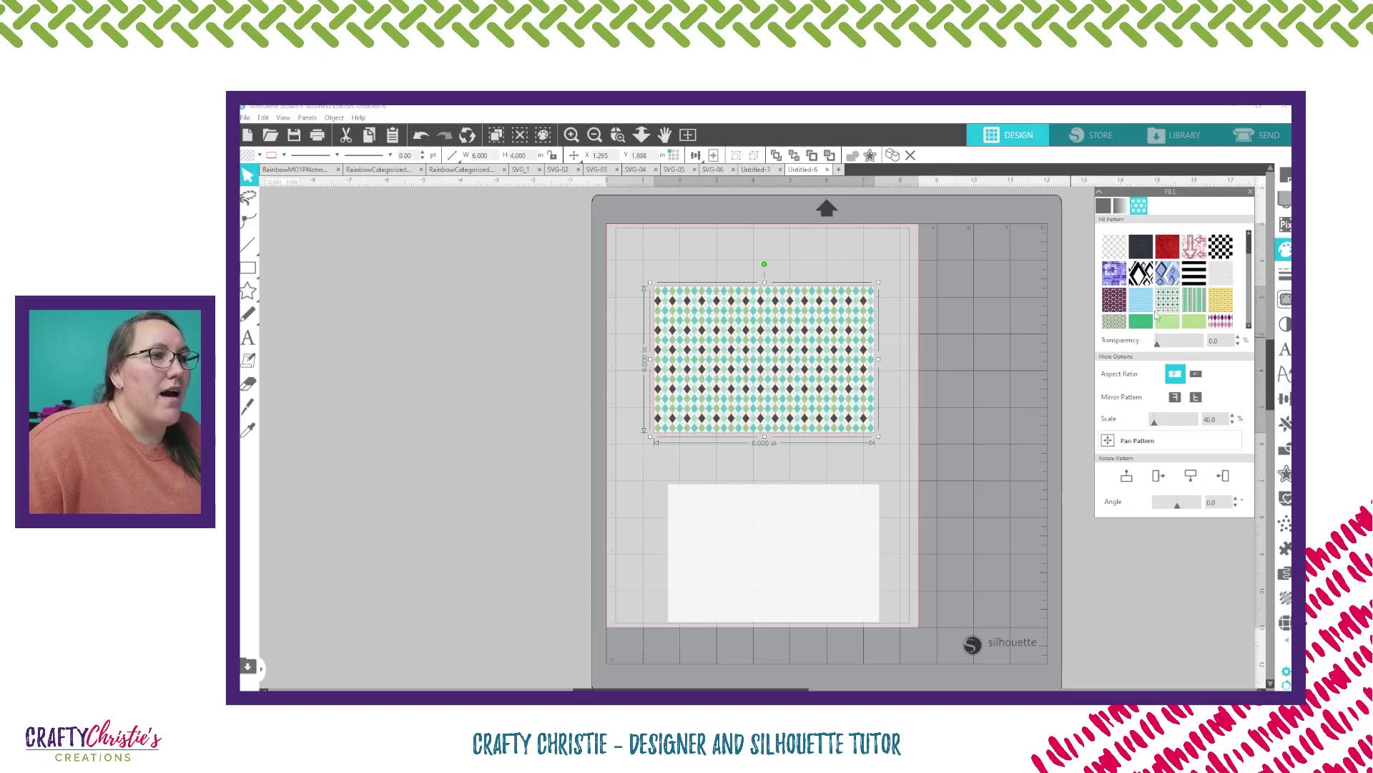
click(1114, 300)
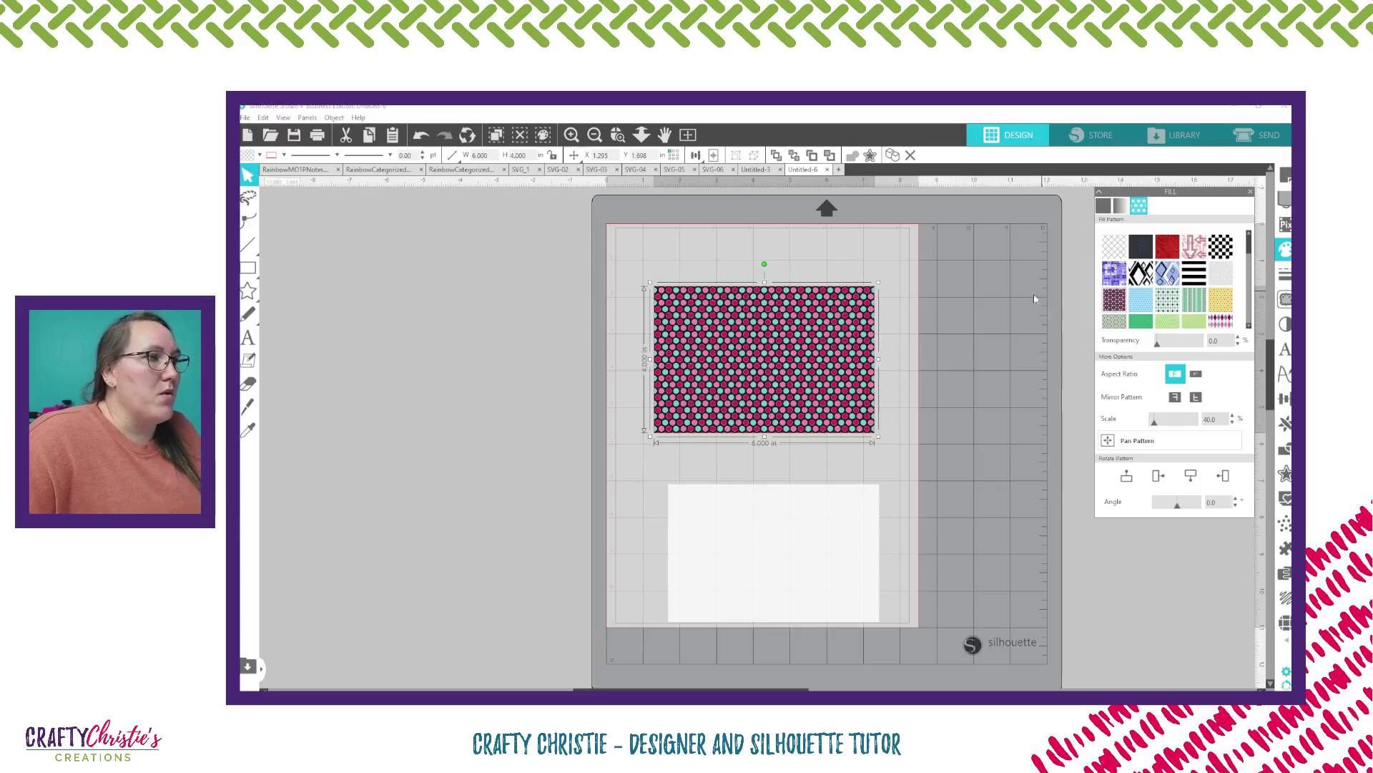
Move the translucent white rectangle back onto the polka dot rectangle and center the two on each other.
drag(795, 577, 784, 381)
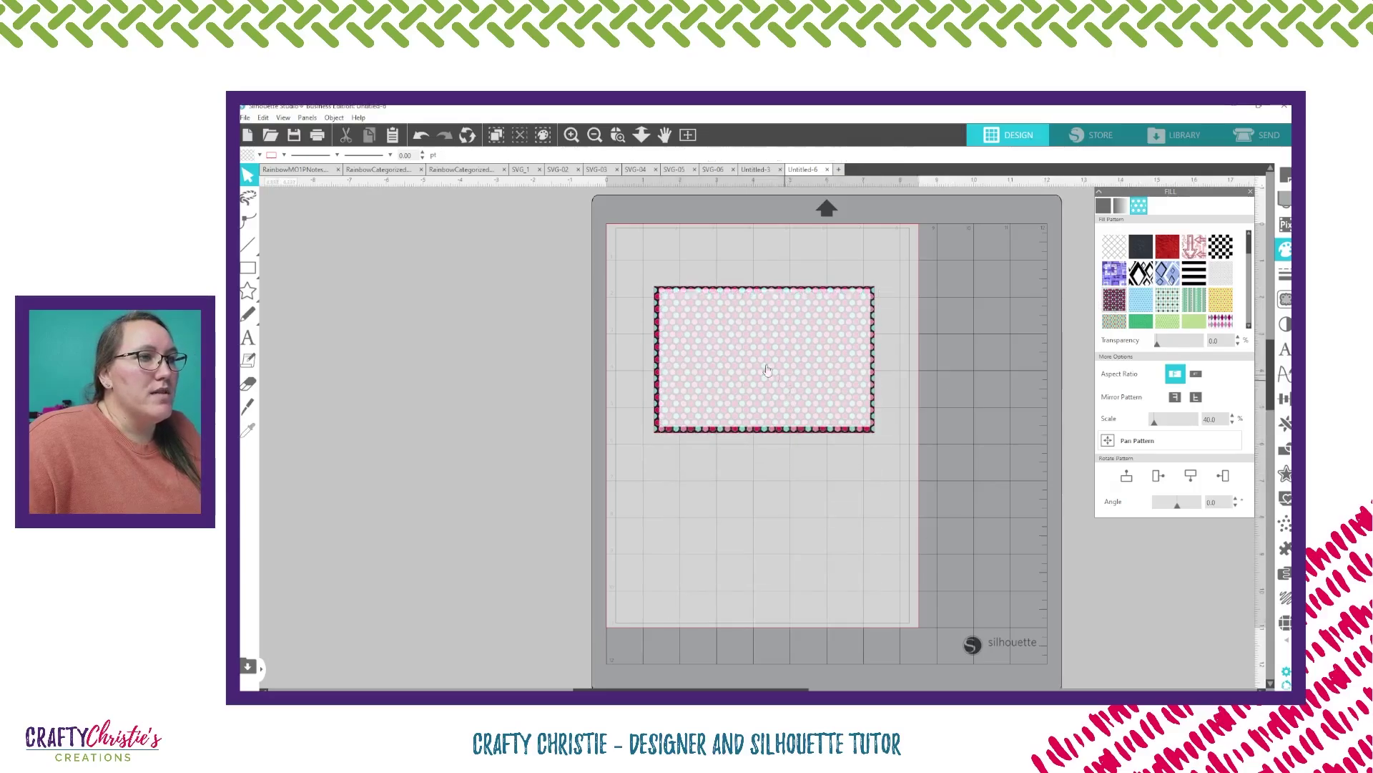
drag(643, 267, 753, 394)
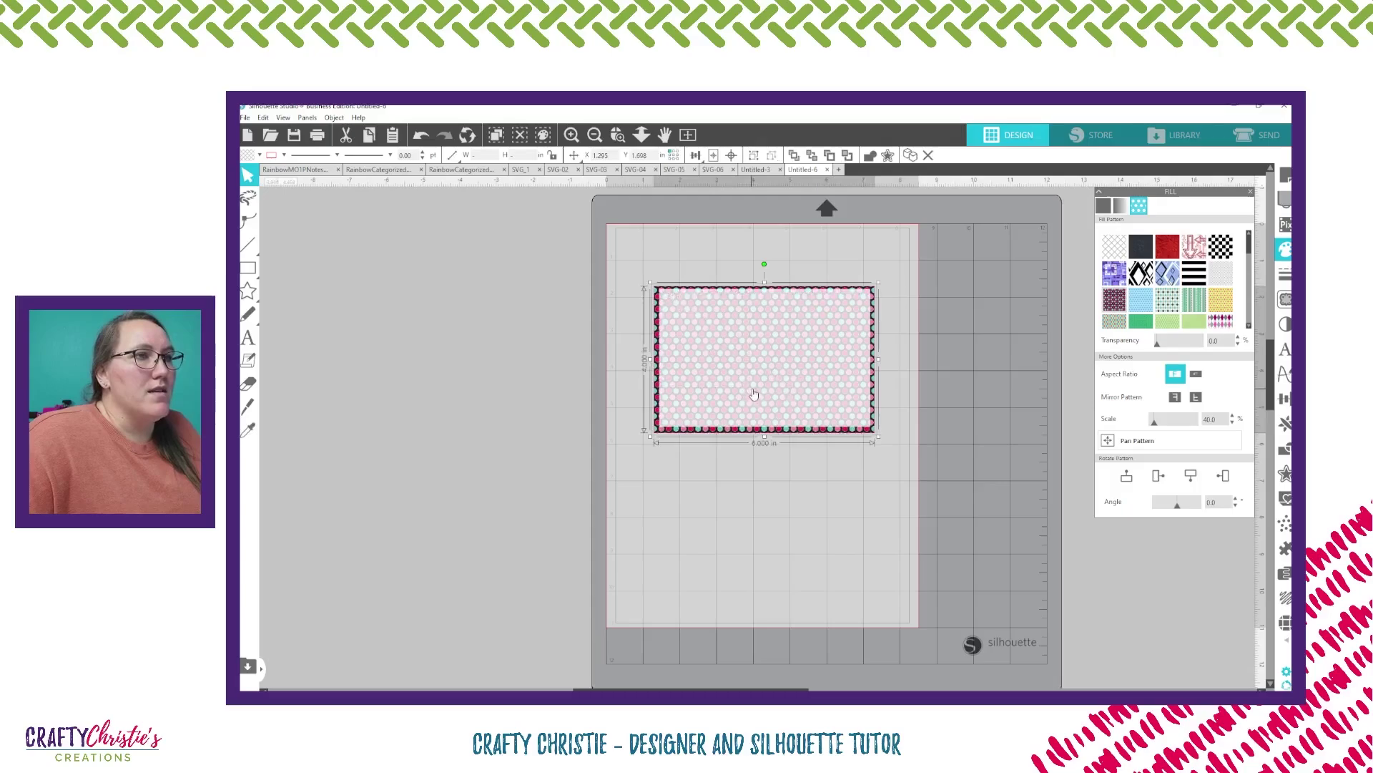
click(731, 155)
click(1000, 378)
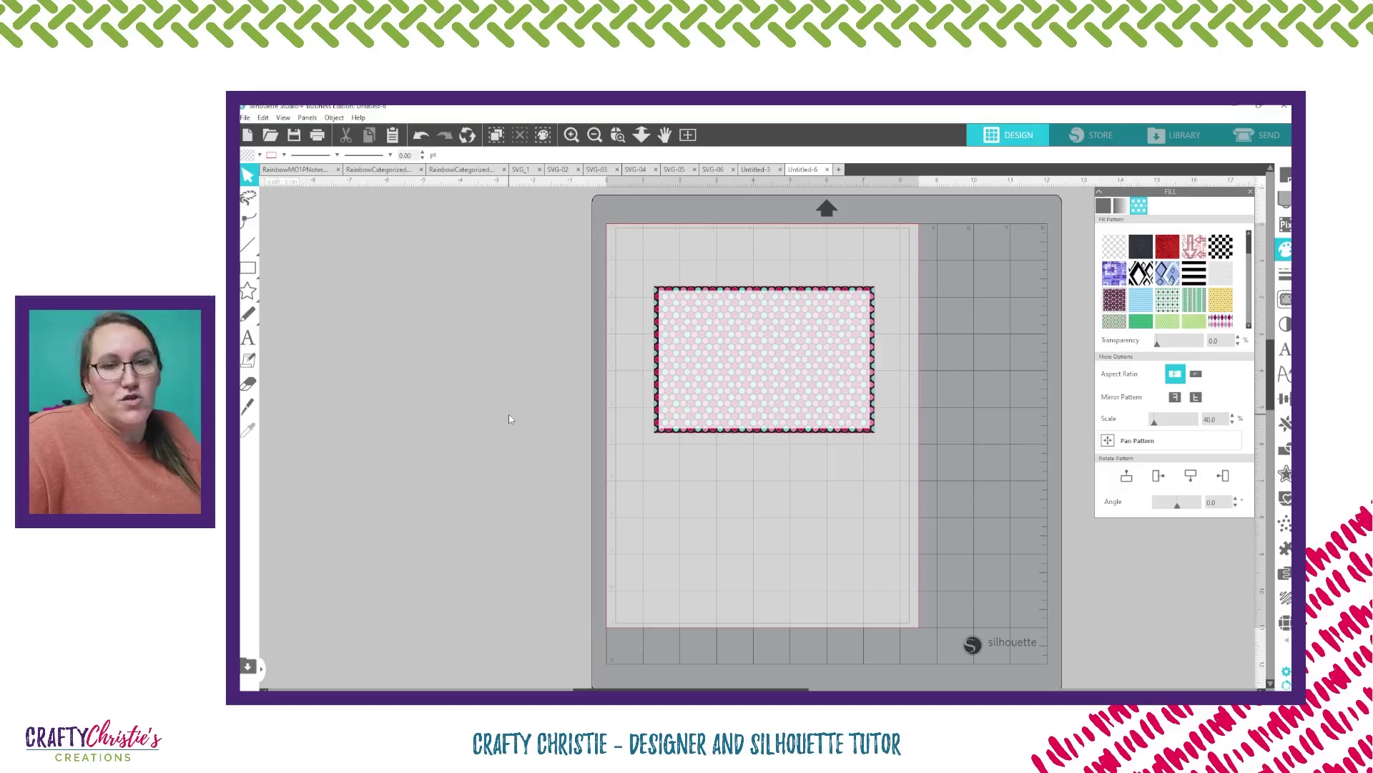
Draw a horizontal line about 5.73 in long across the upper part of the inner rectangle.
mouse_move(248, 244)
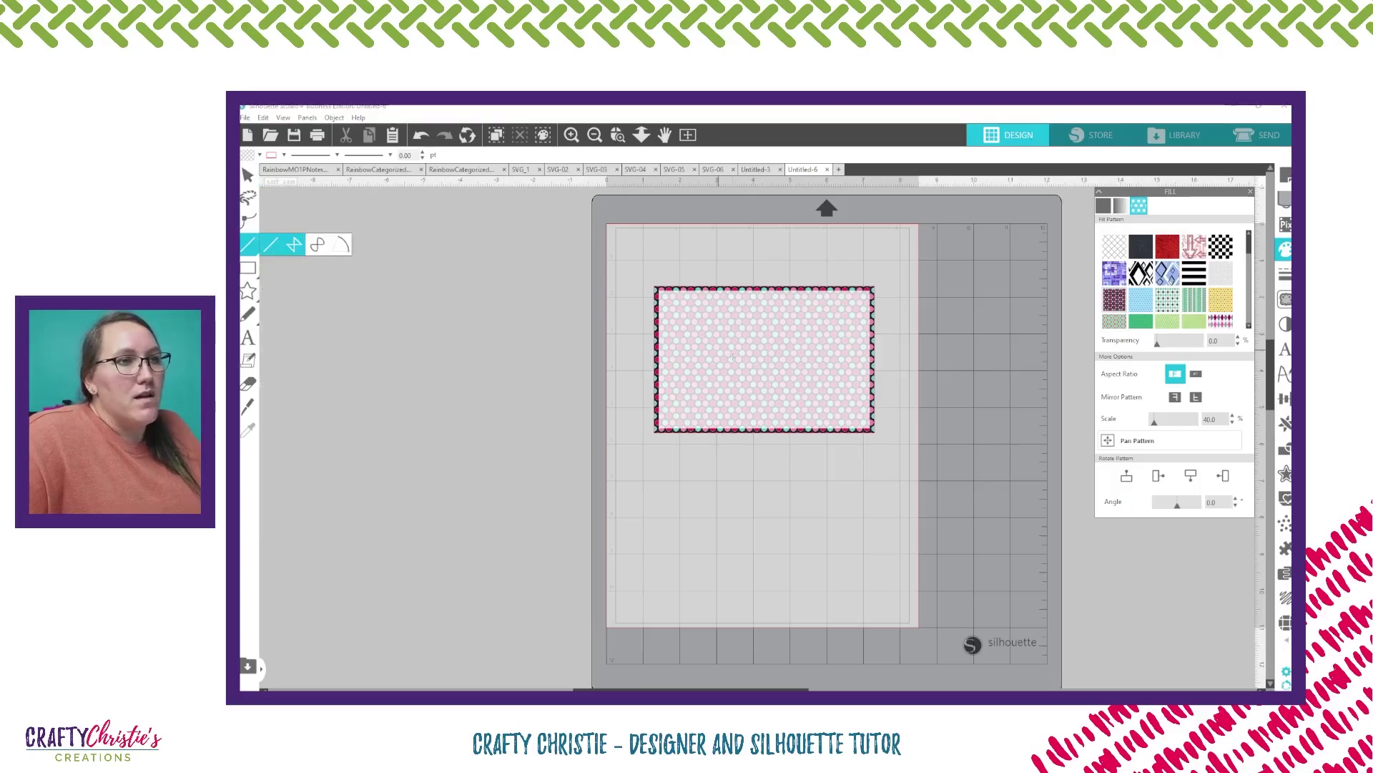
click(270, 246)
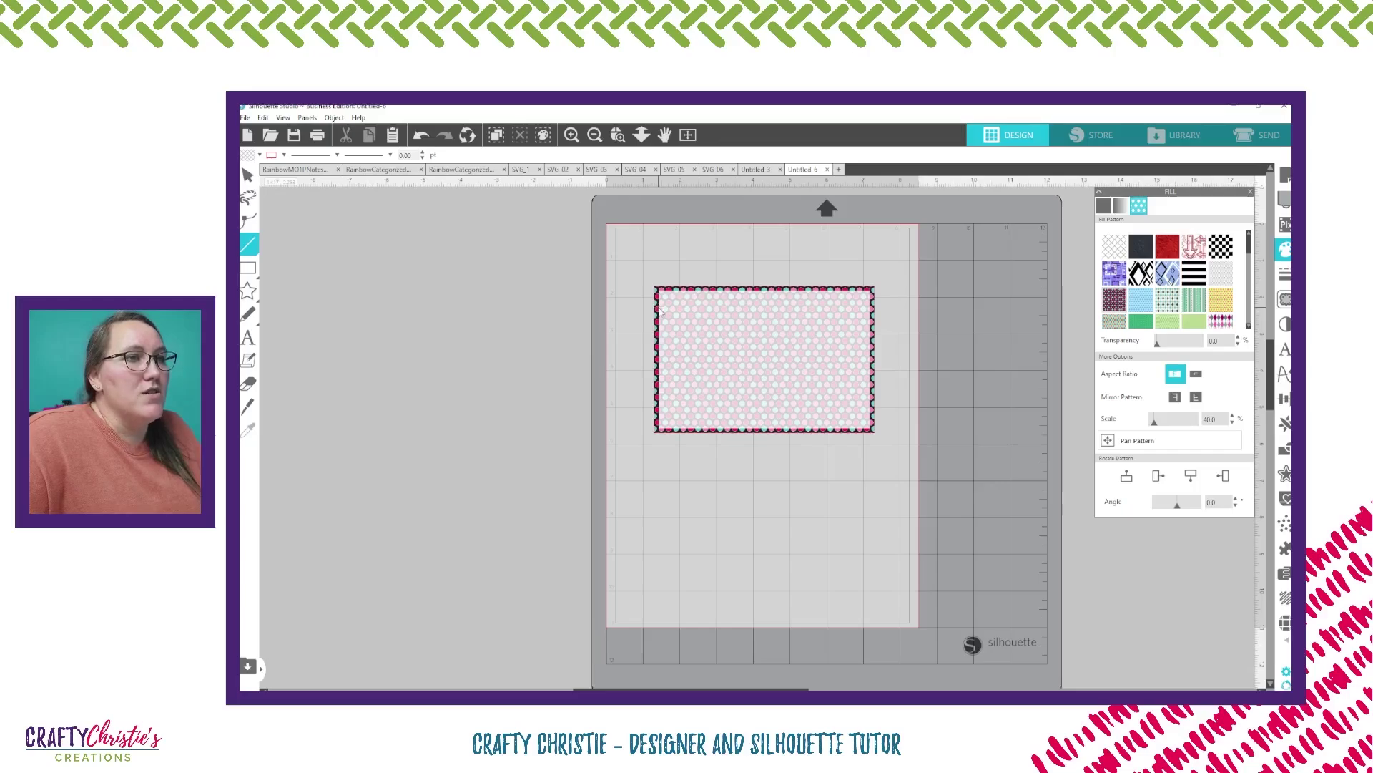
drag(660, 315, 871, 316)
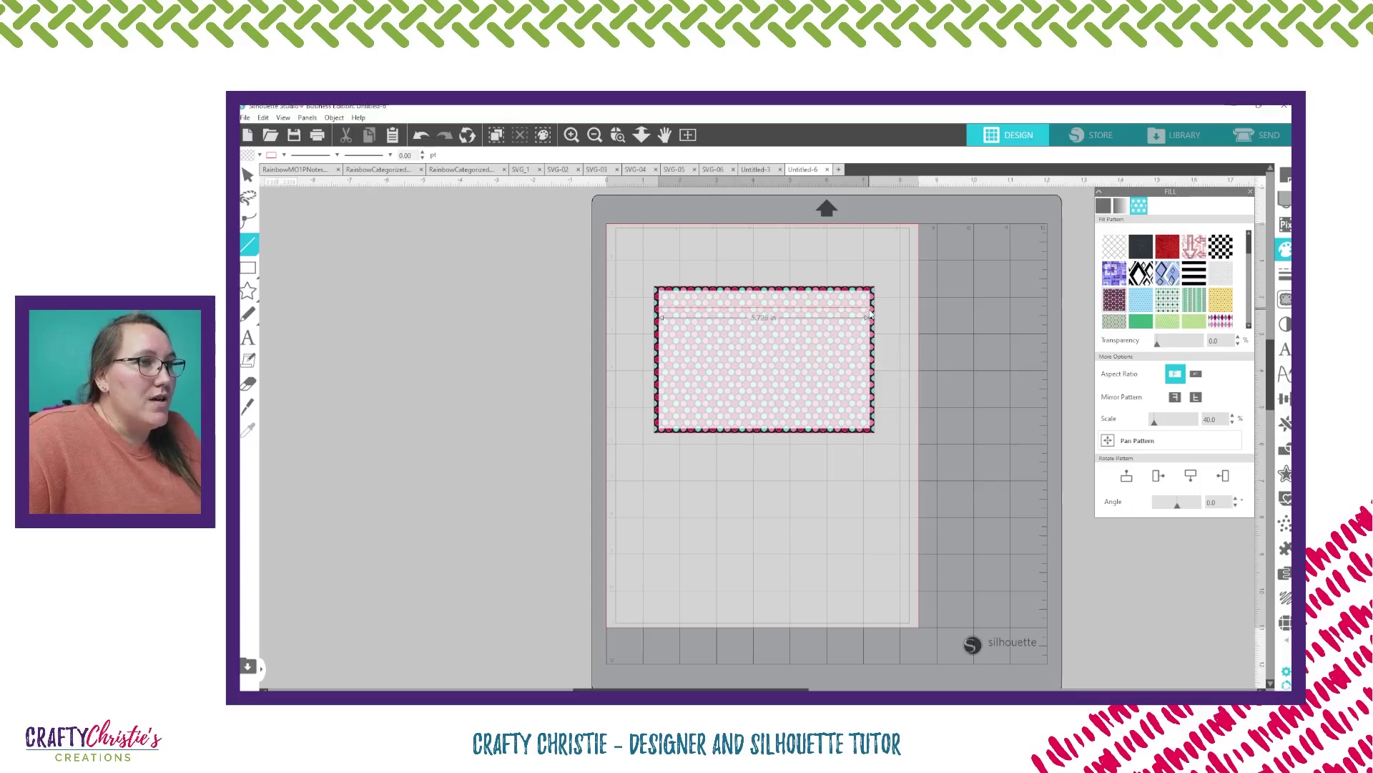
drag(869, 312, 870, 312)
click(1010, 359)
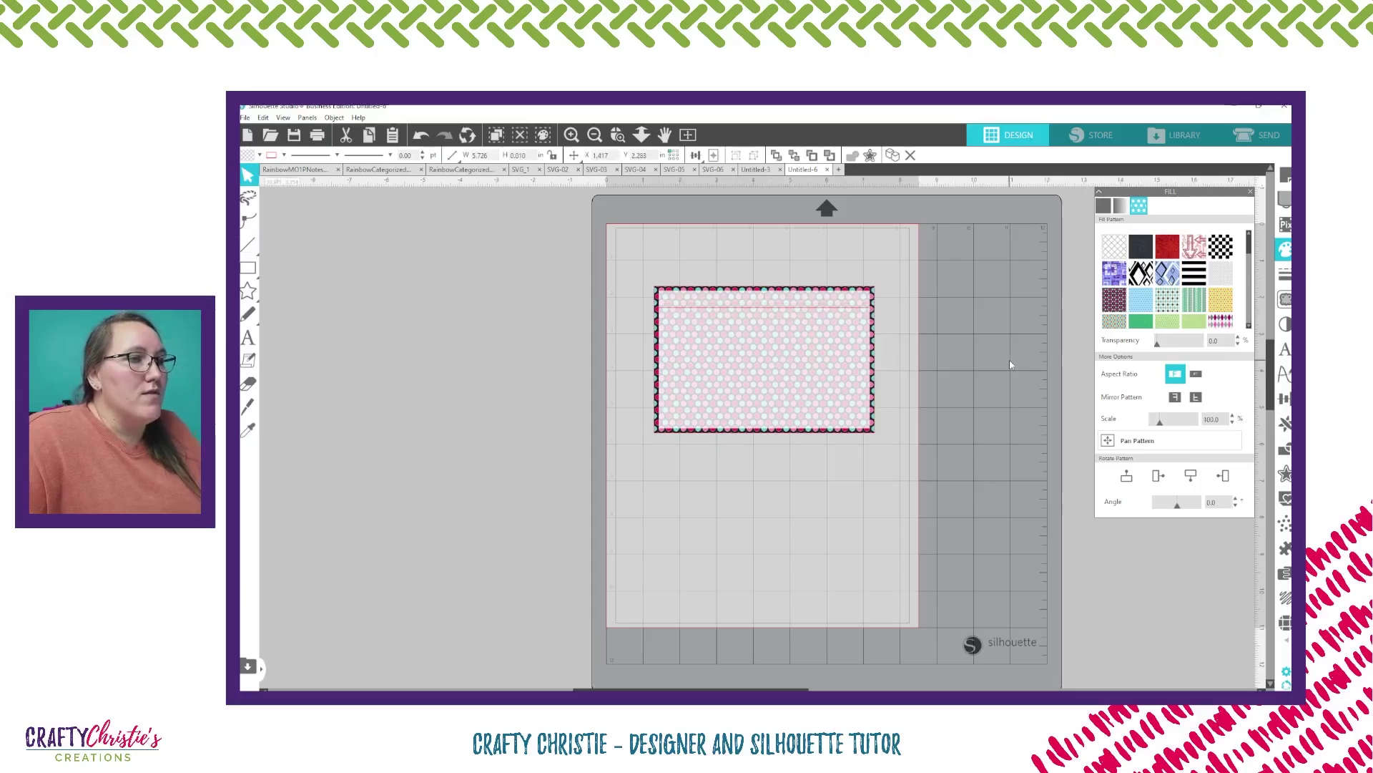
Move the horizontal line slightly upward, to a Y position of about 2.19 in.
click(759, 312)
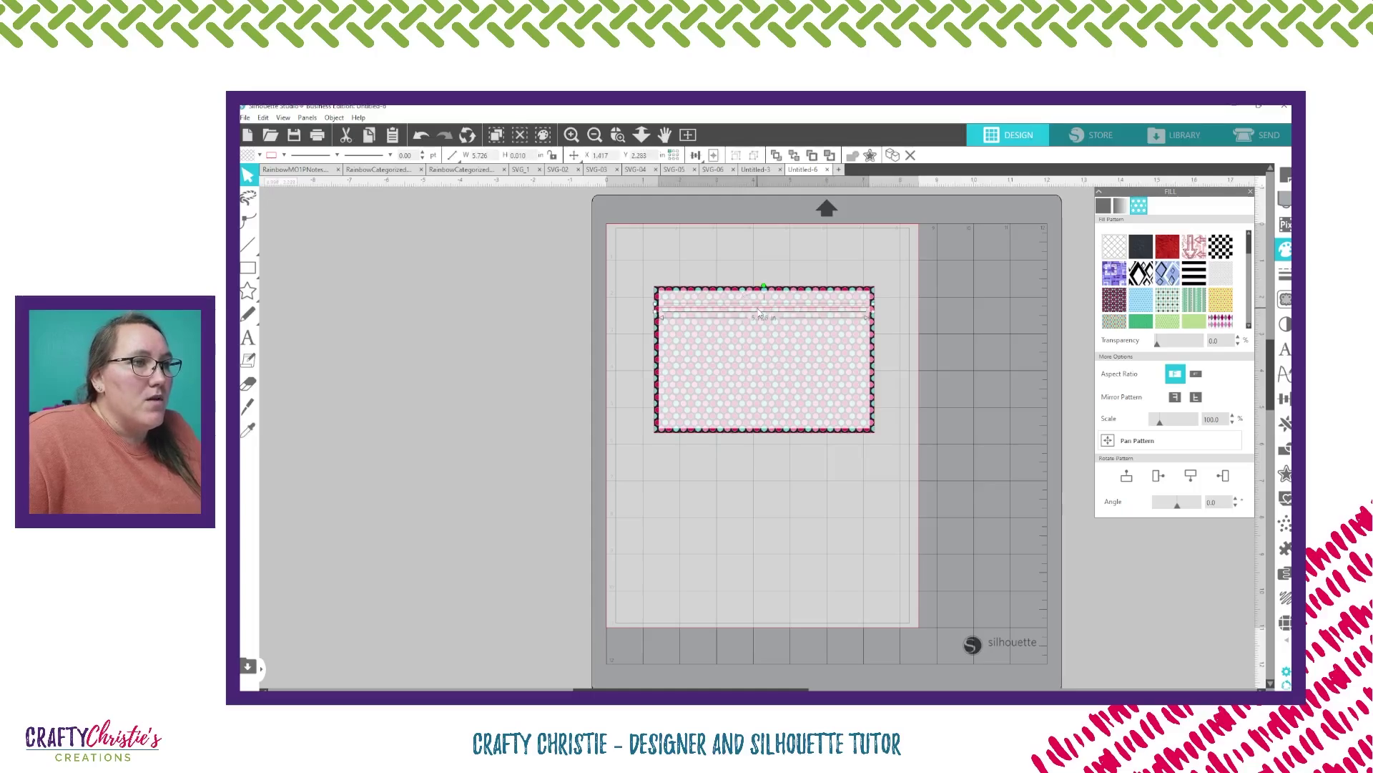
drag(762, 311, 761, 306)
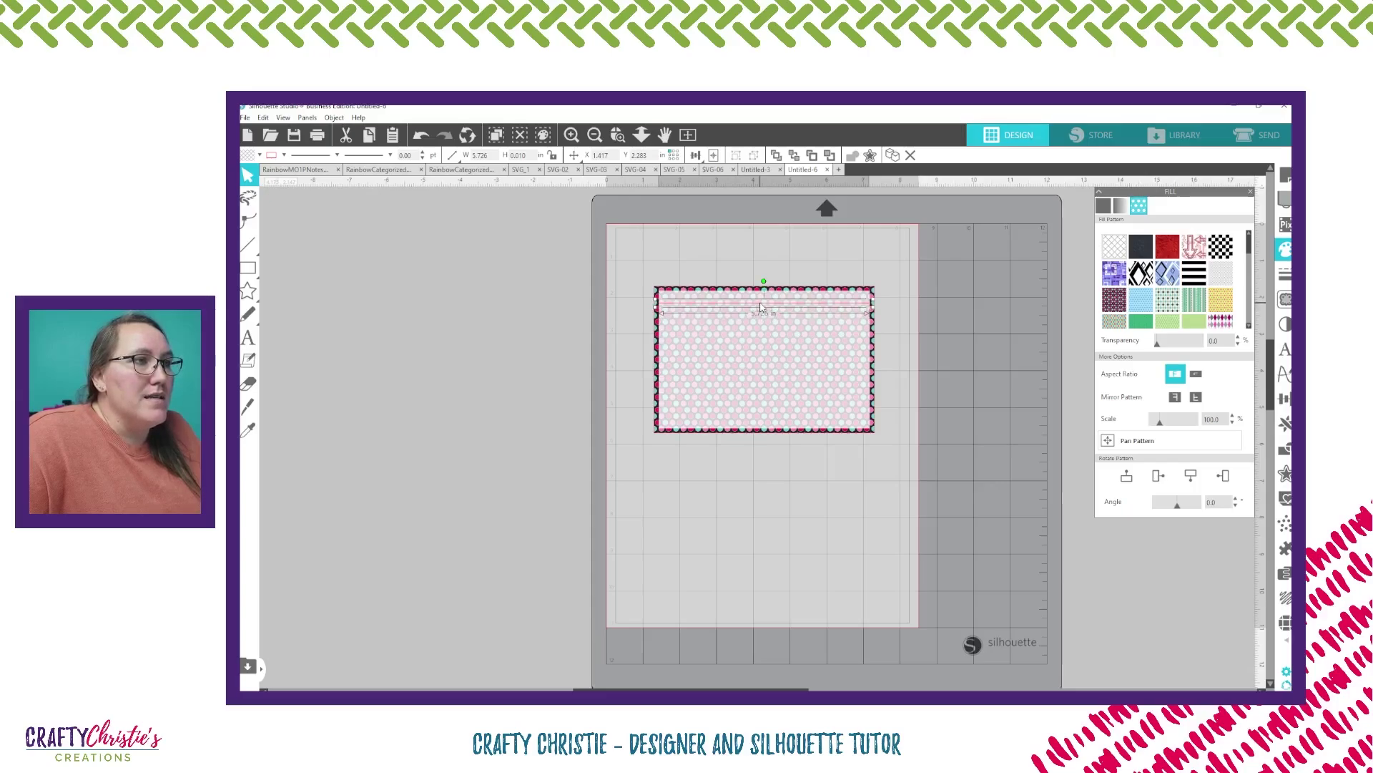
drag(761, 306, 760, 304)
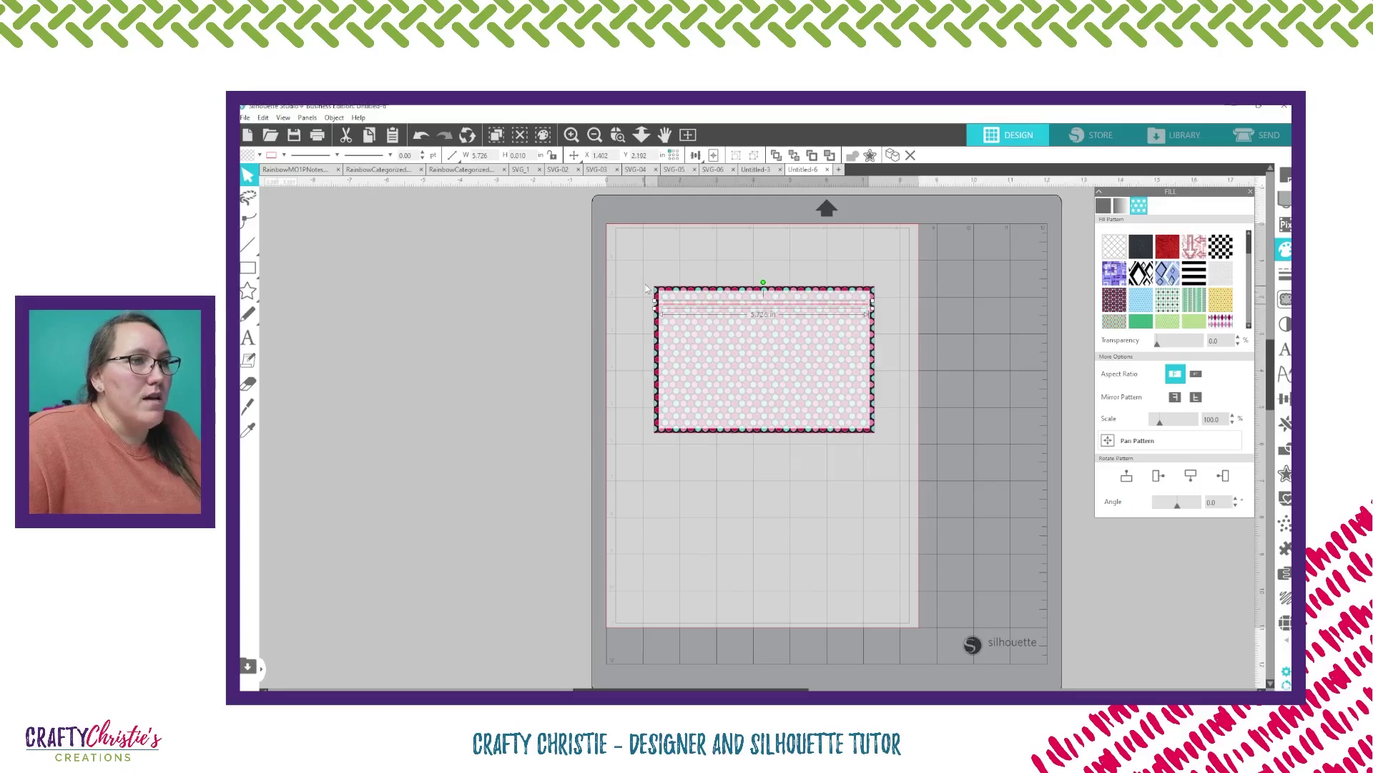
Move both rectangles and the line together to about 1 in from the page's left and top edges.
drag(646, 289, 882, 439)
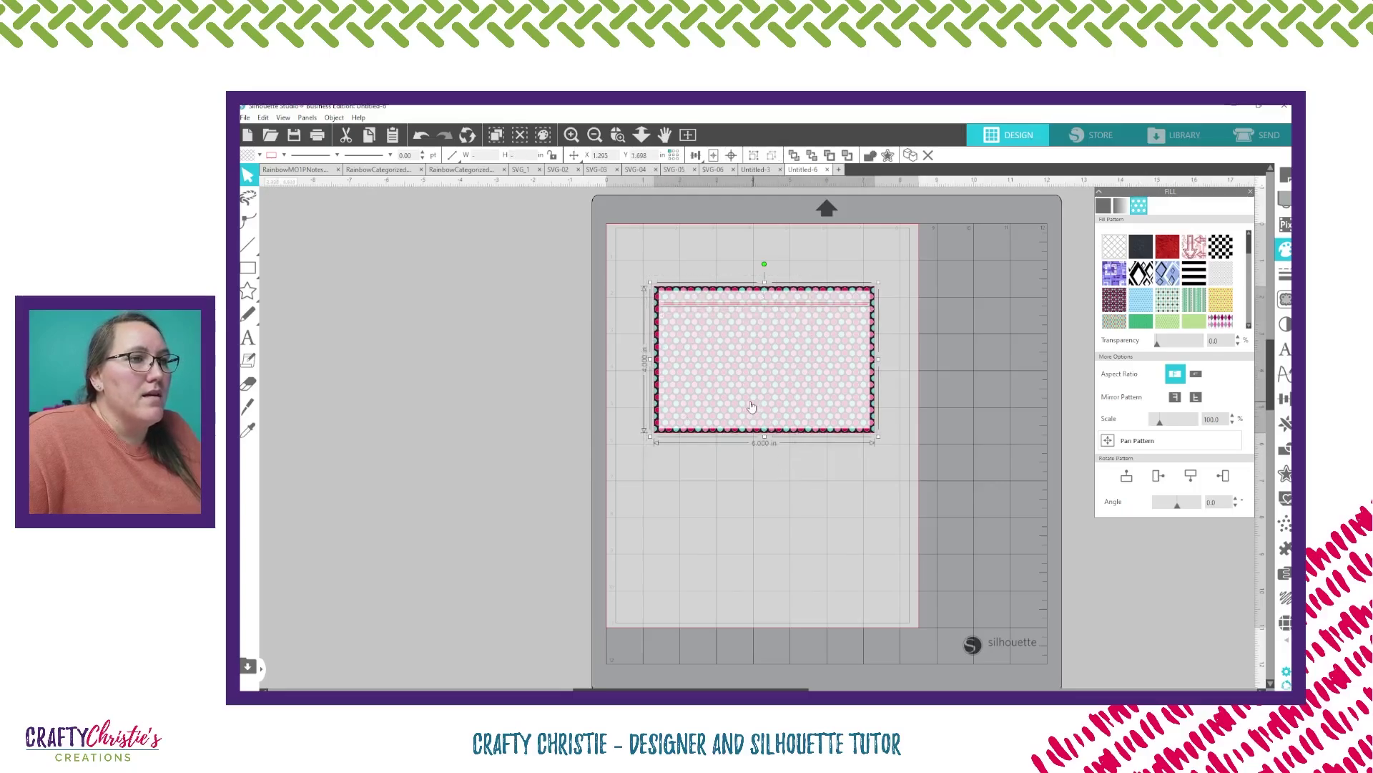
drag(755, 409, 744, 379)
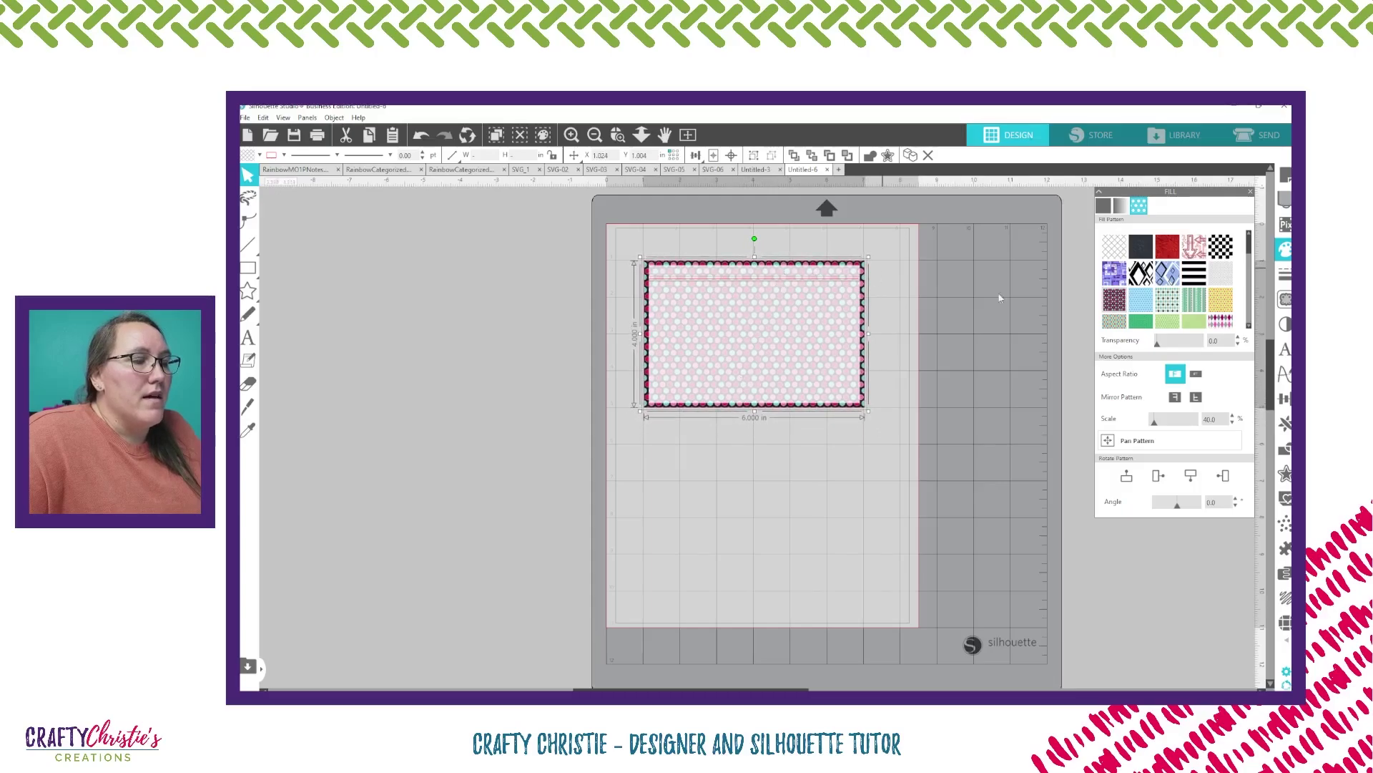
Show the page grid and turn off snapping to the grid and to guides.
click(1284, 177)
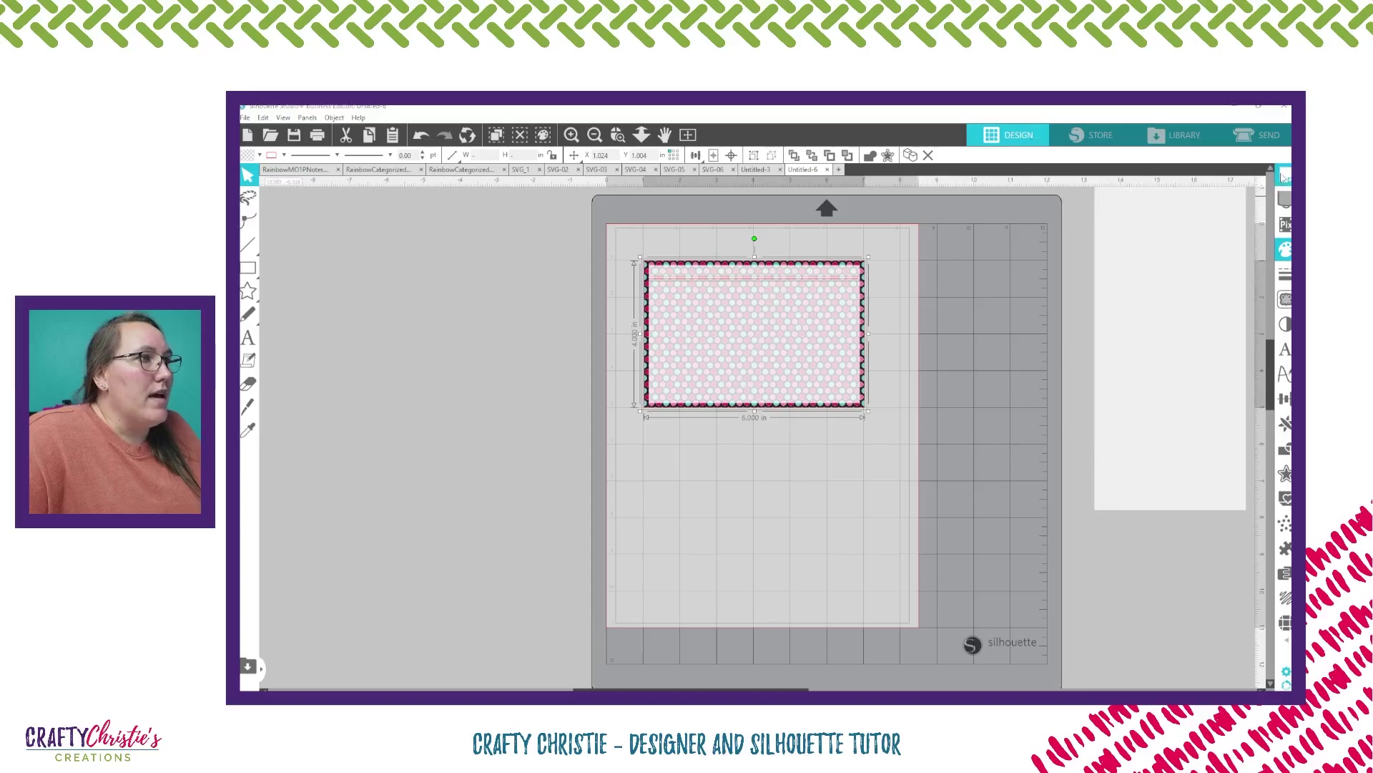
click(1120, 205)
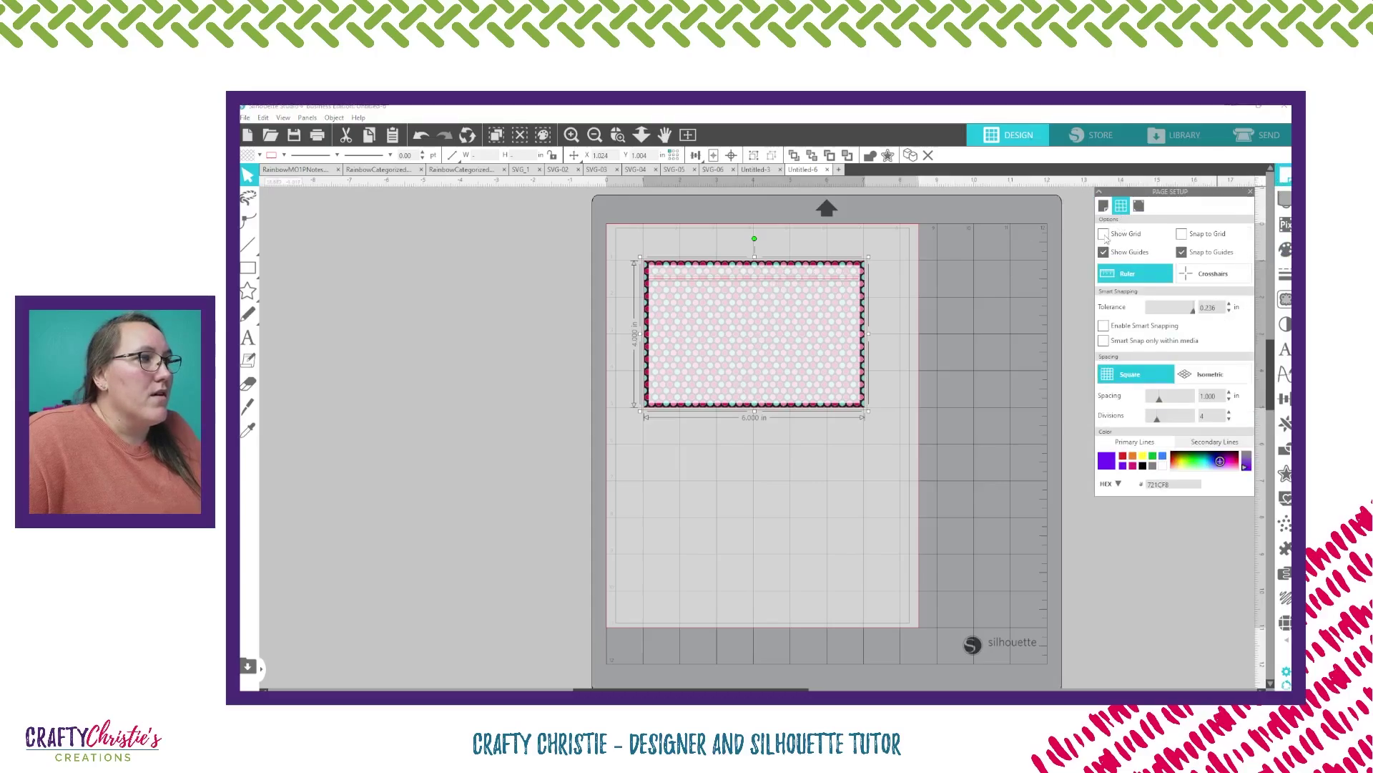
click(1104, 234)
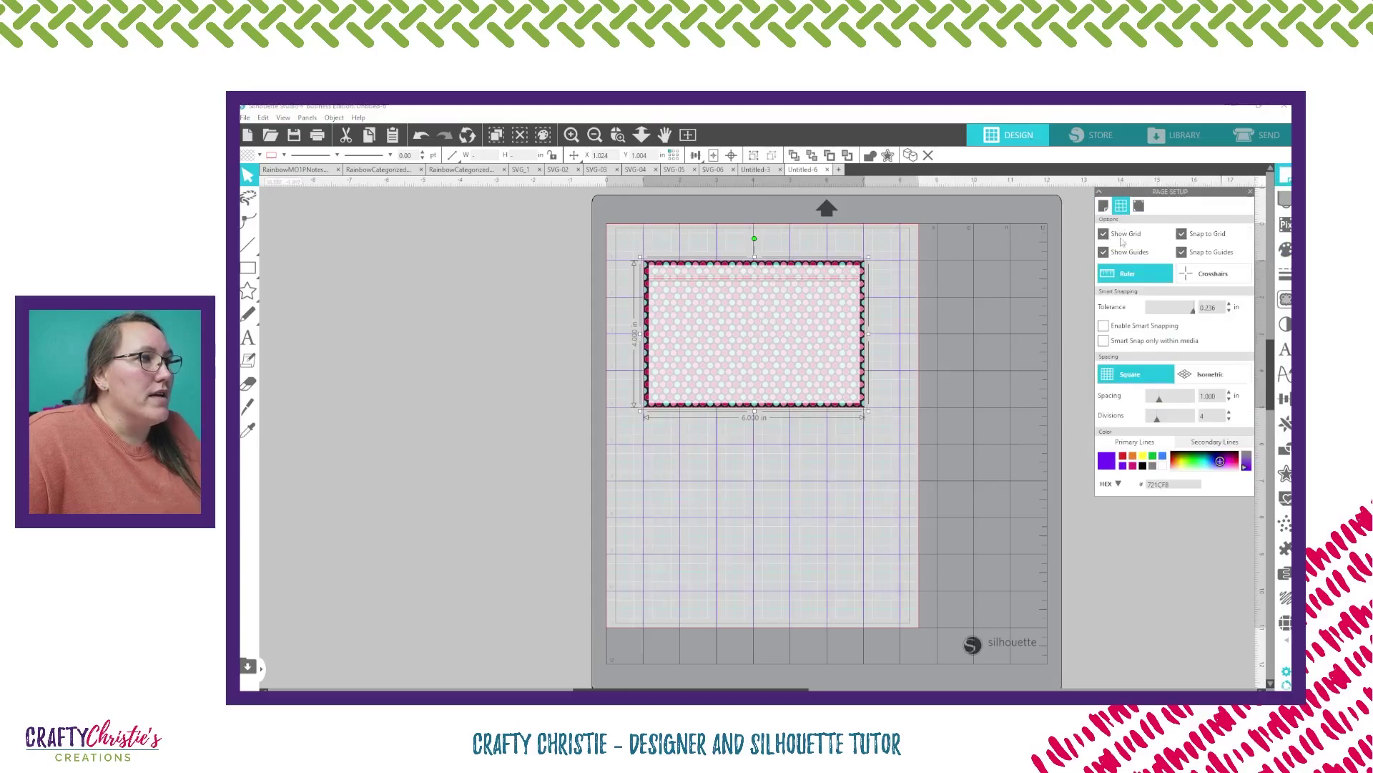
click(1182, 253)
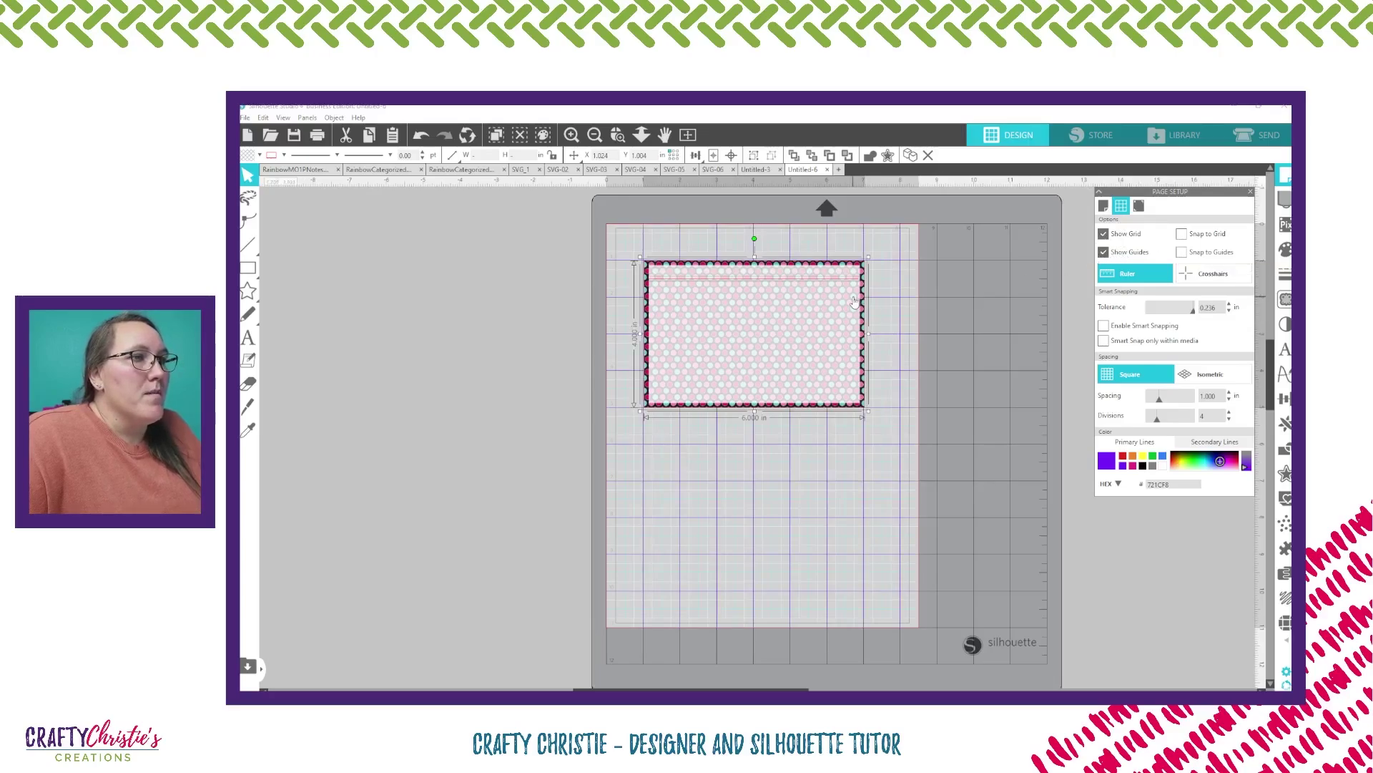
Align the design's upper-left corner with the 1 in grid lines and deselect it.
click(618, 135)
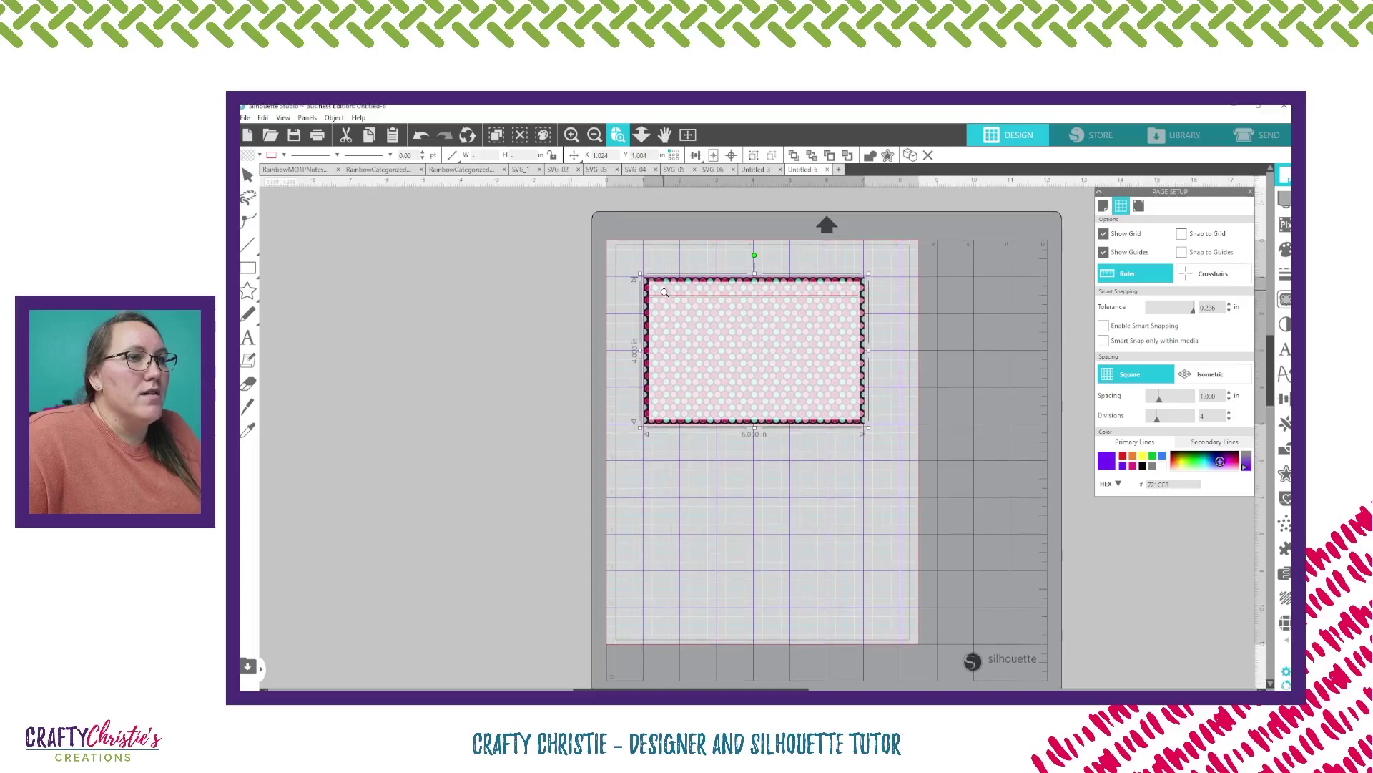
click(657, 279)
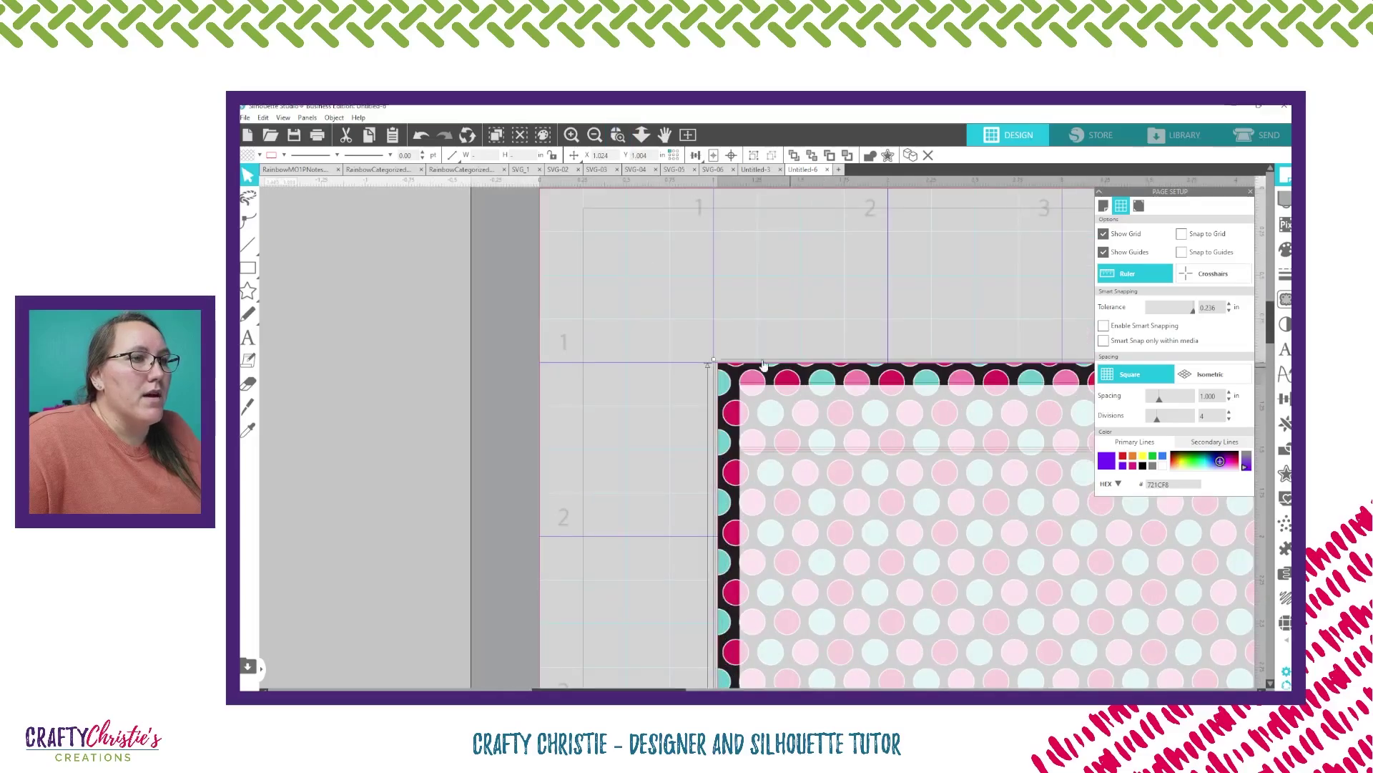
drag(753, 374, 750, 373)
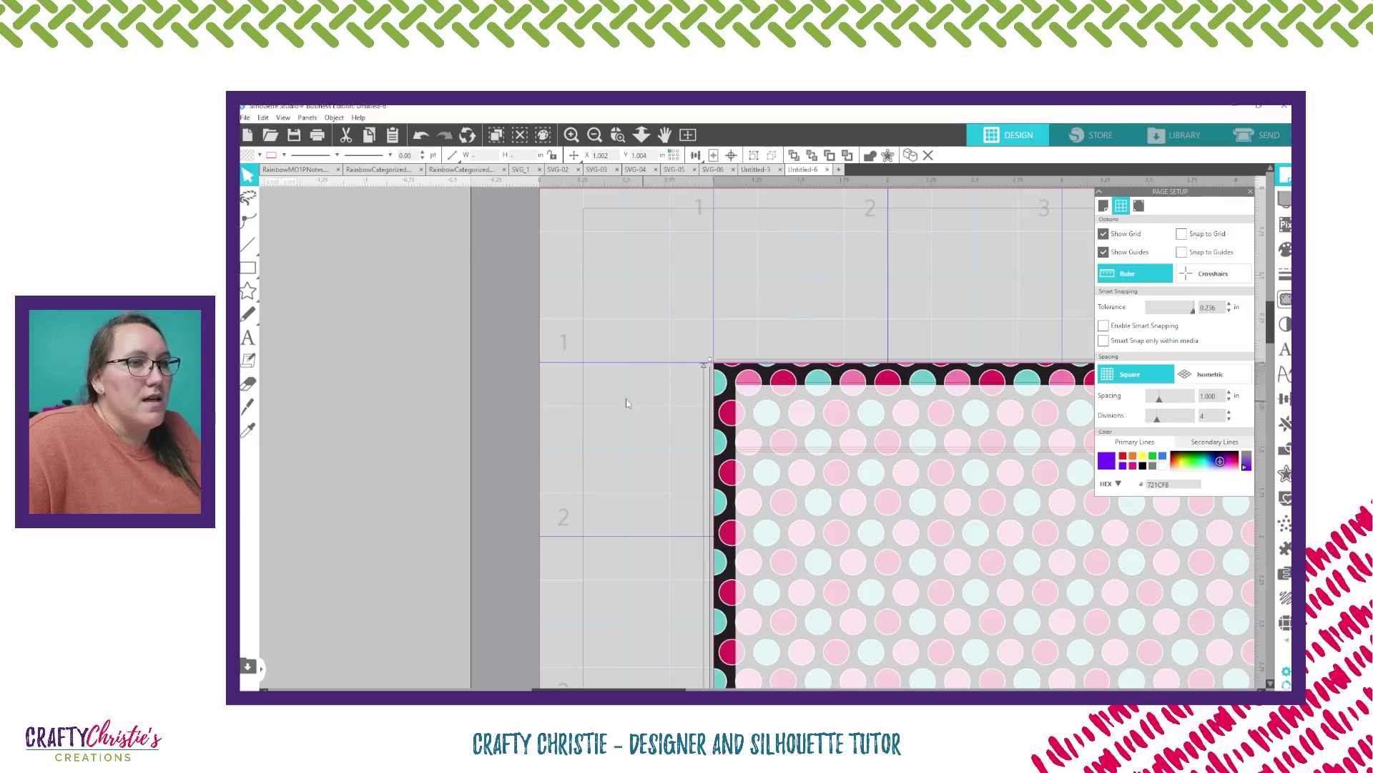
click(762, 325)
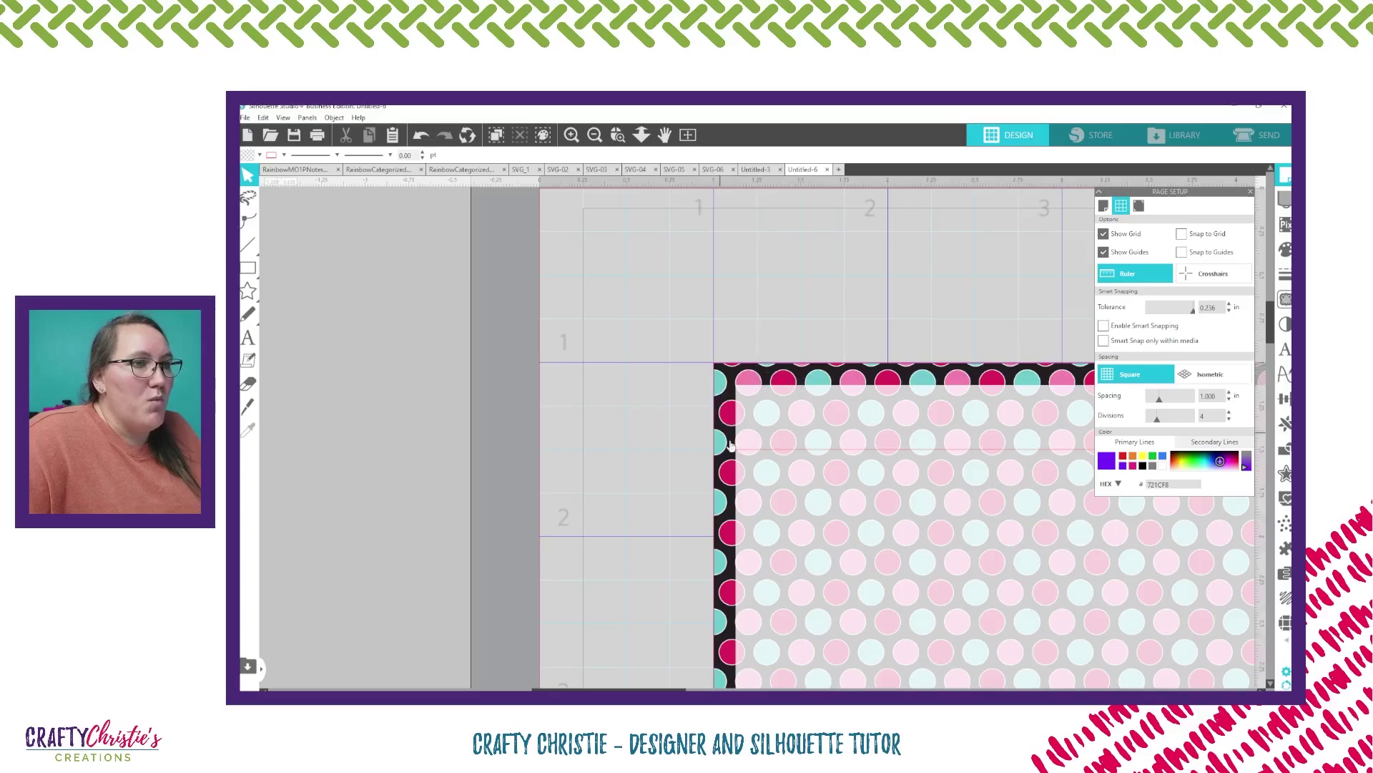
Move the horizontal line up to a Y position of about 1.25 in and extend it past the card's left edge, to X about 0.74 in.
click(865, 453)
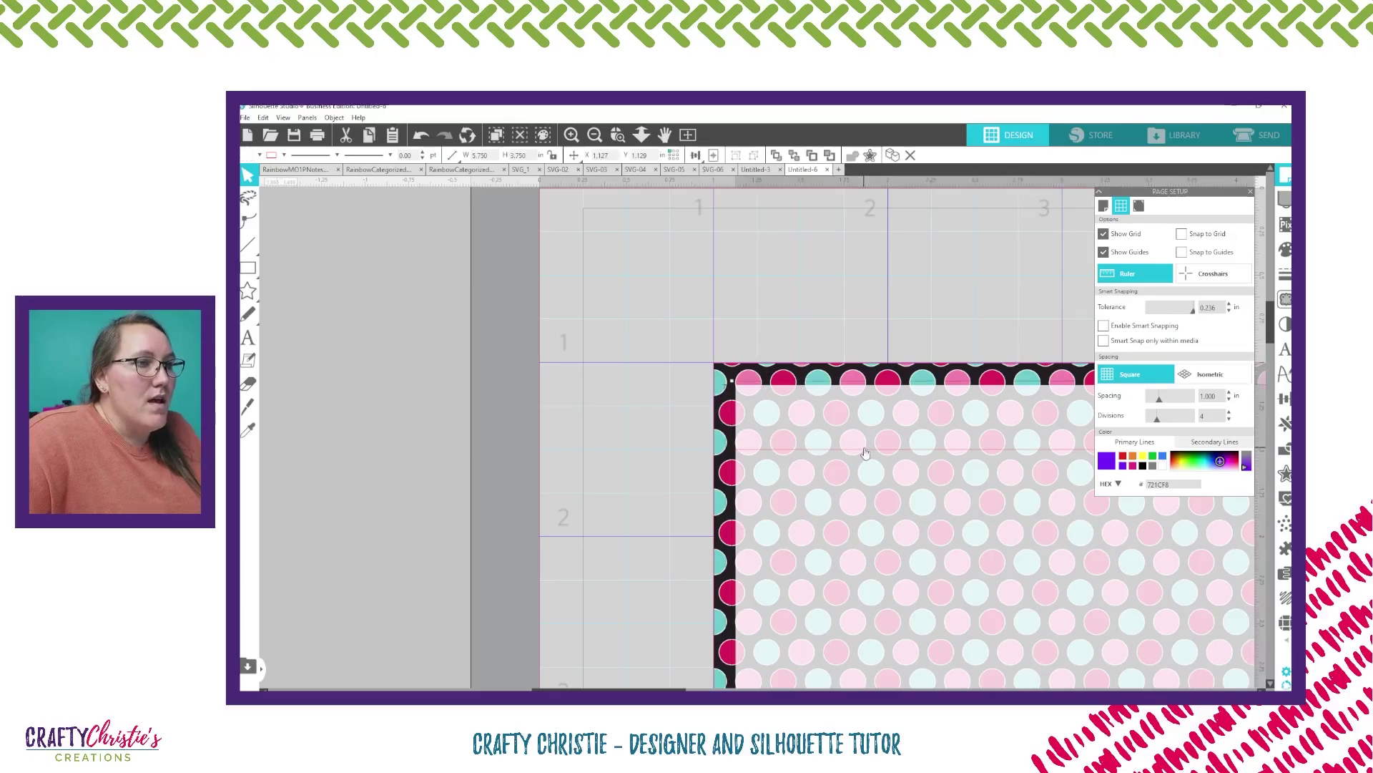
click(864, 453)
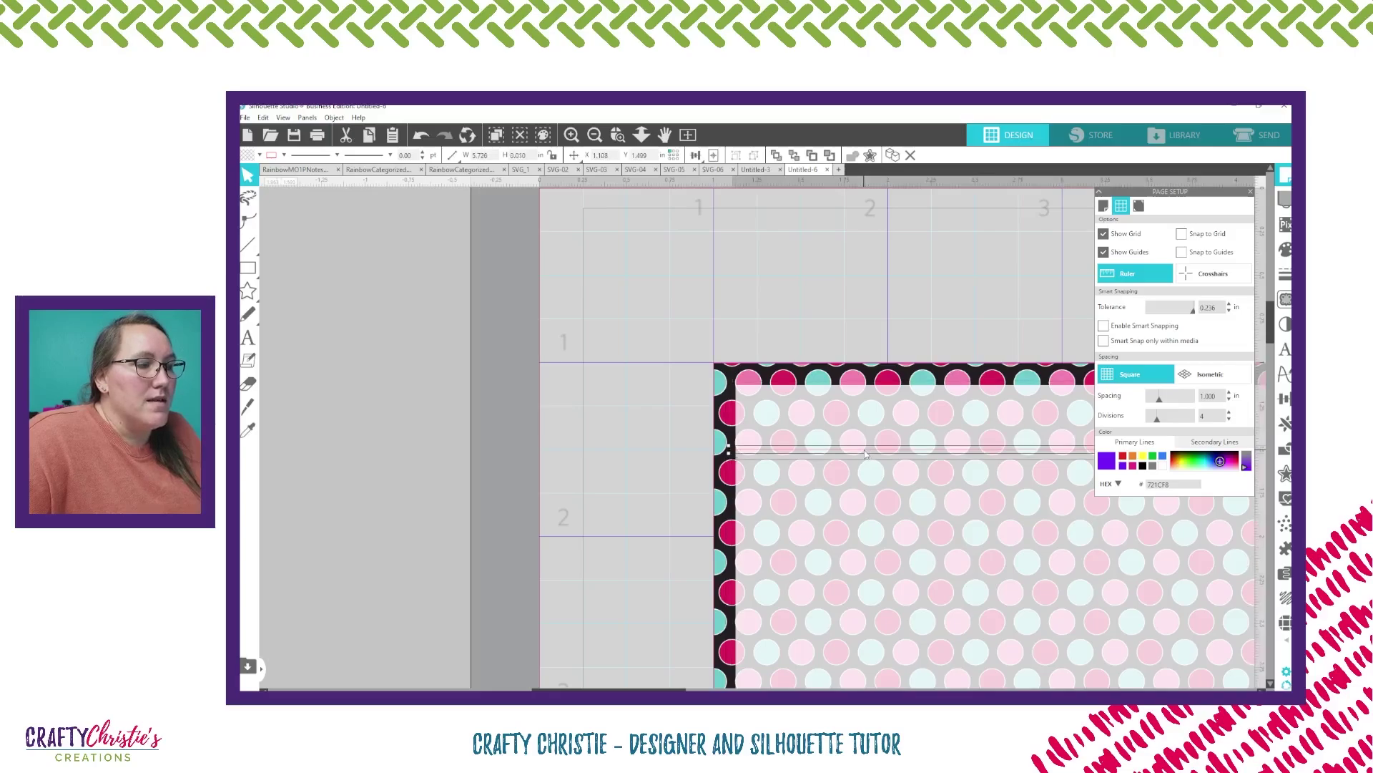
drag(864, 453, 866, 410)
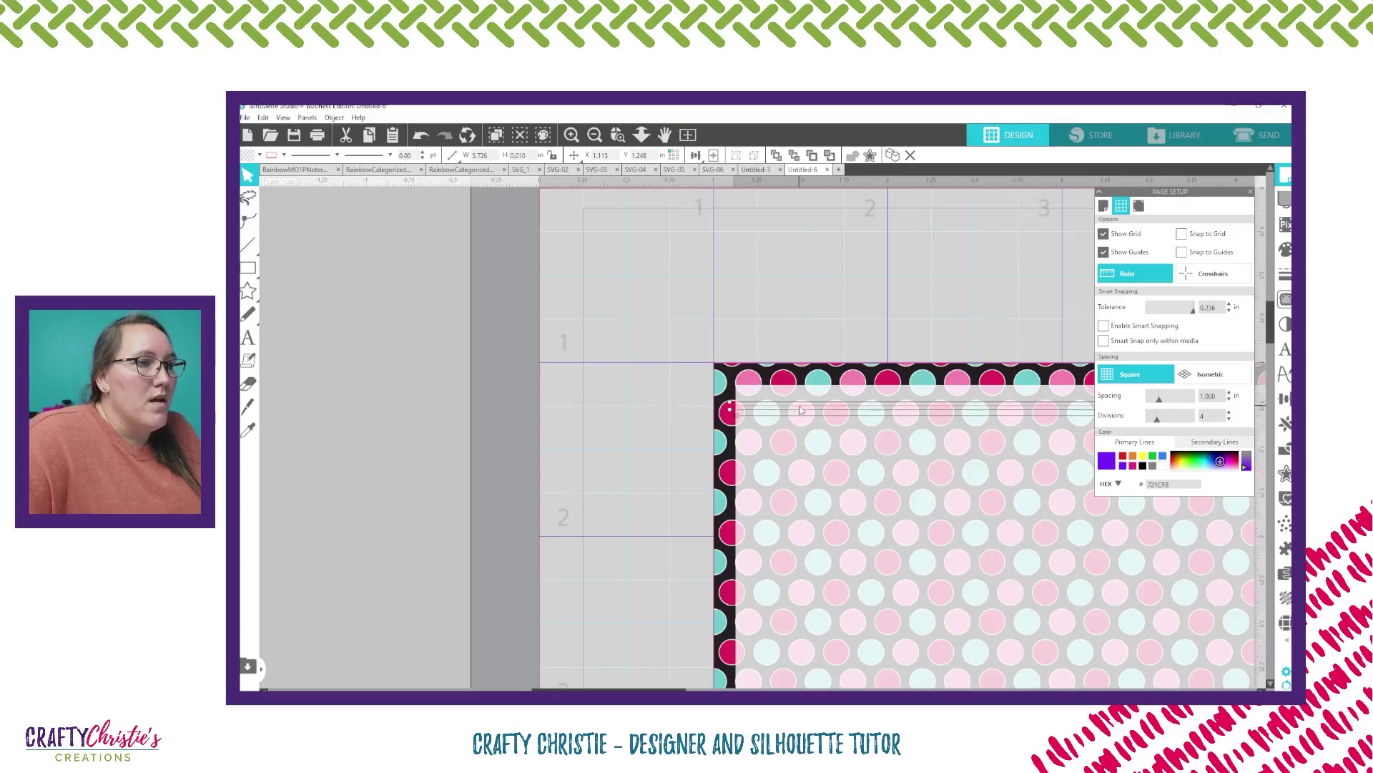
drag(801, 410, 736, 410)
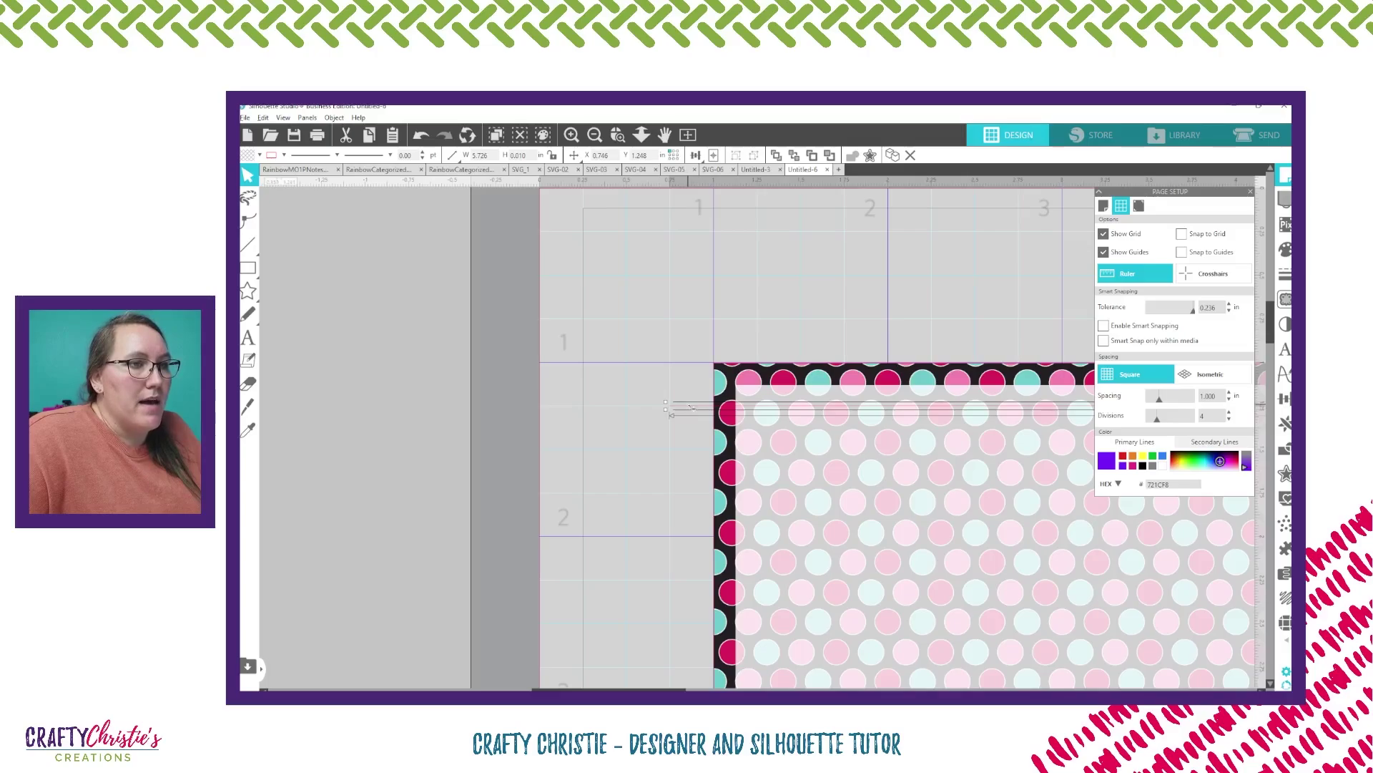
Place copies of the horizontal line about 0.125 in apart down the card, ending at a Y position of about 4.75 in.
drag(690, 409, 684, 672)
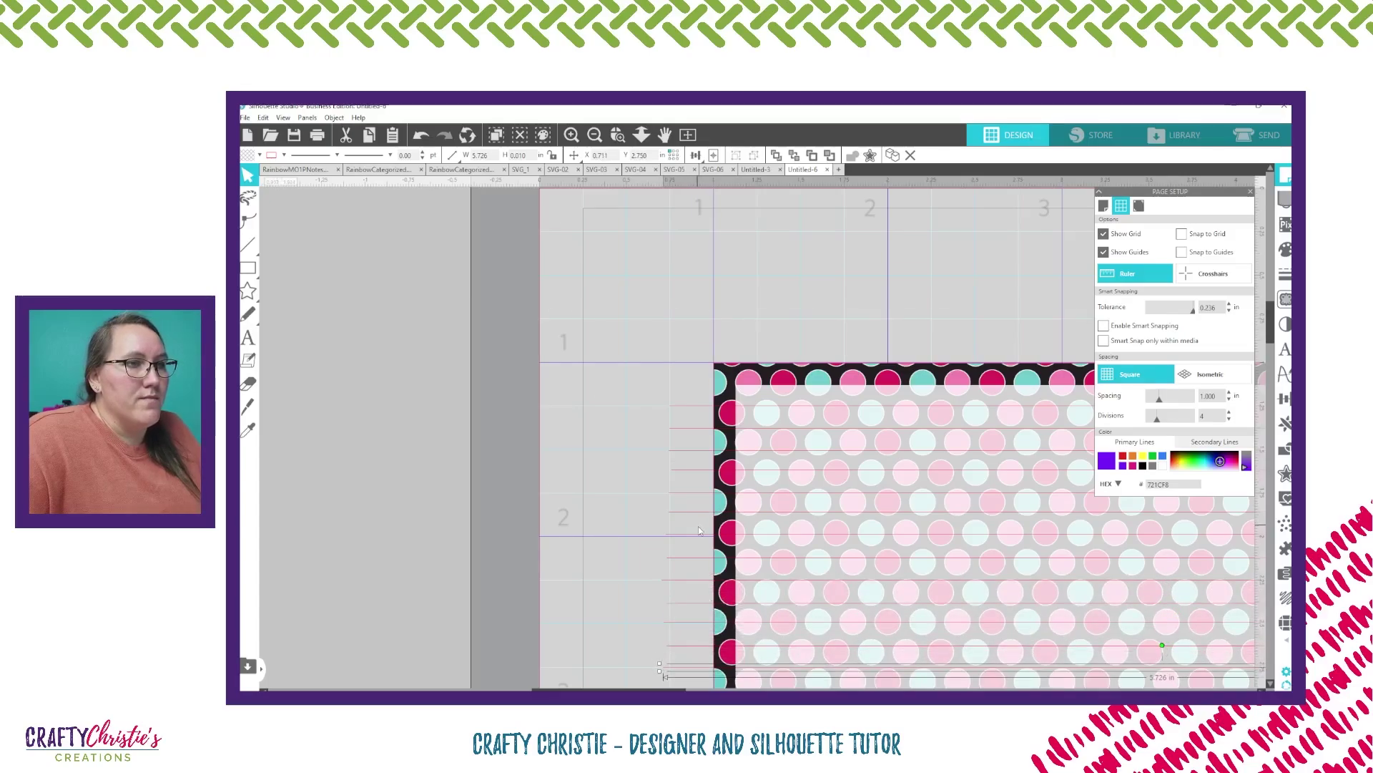
scroll(699, 526, down, 7)
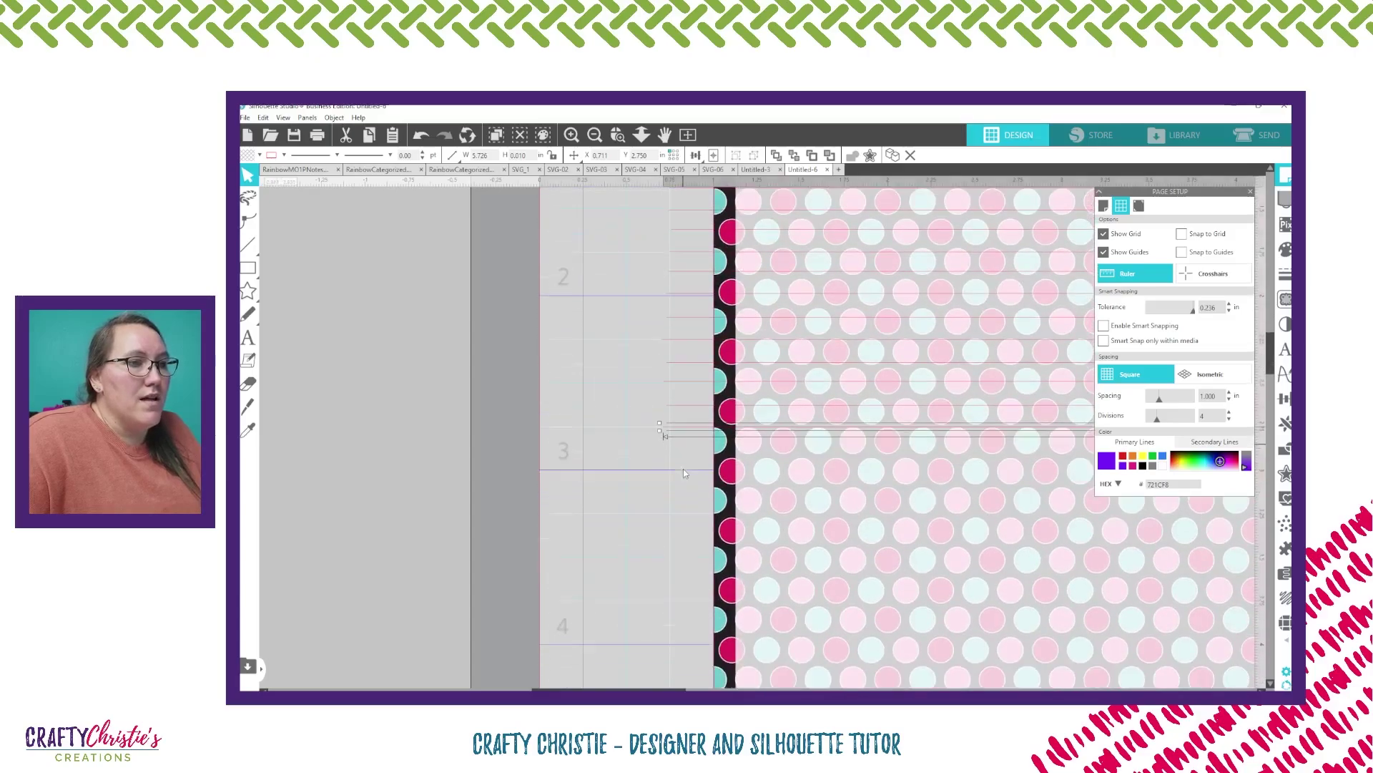
scroll(684, 472, down, 1)
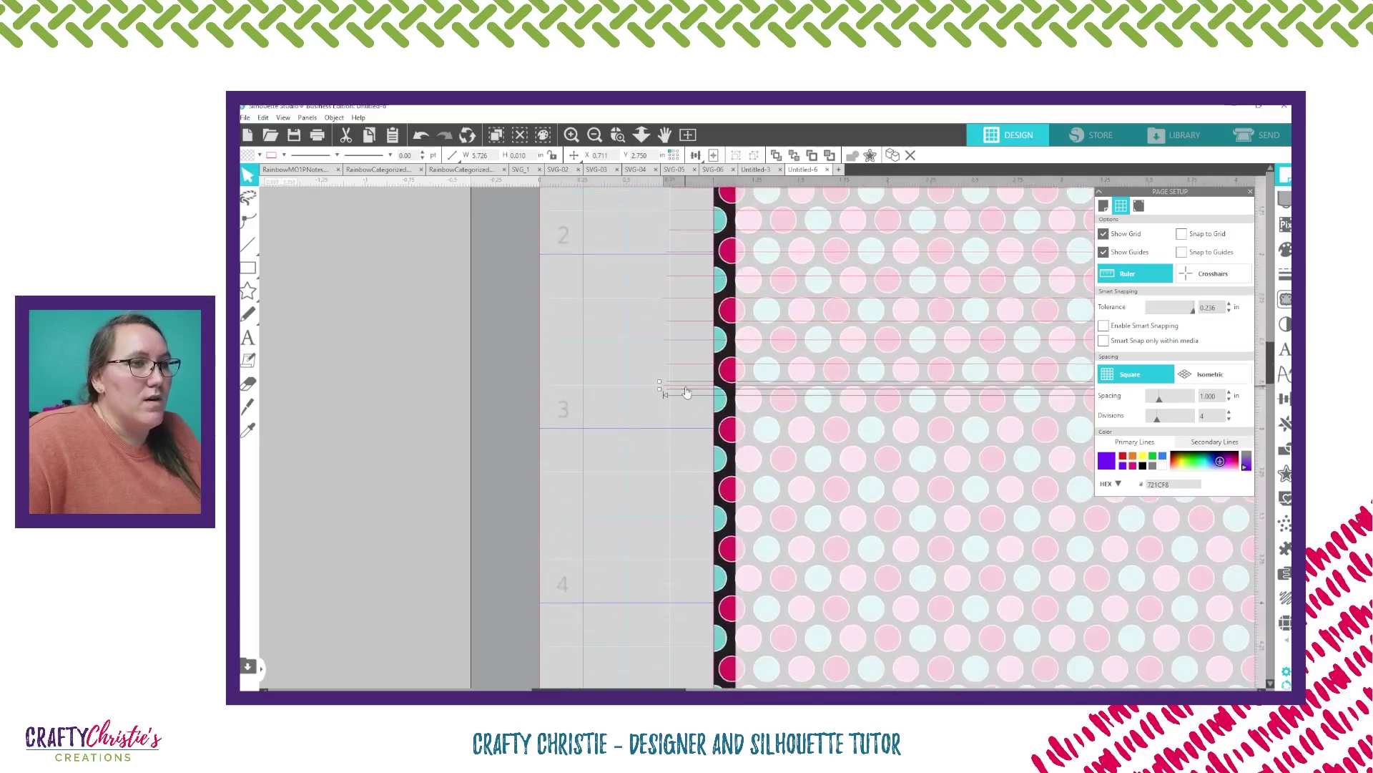
mouse_move(685, 387)
mouse_down()
mouse_move(704, 429)
mouse_move(684, 453)
mouse_move(682, 519)
mouse_move(703, 550)
mouse_move(683, 563)
mouse_move(701, 597)
mouse_move(687, 606)
mouse_up()
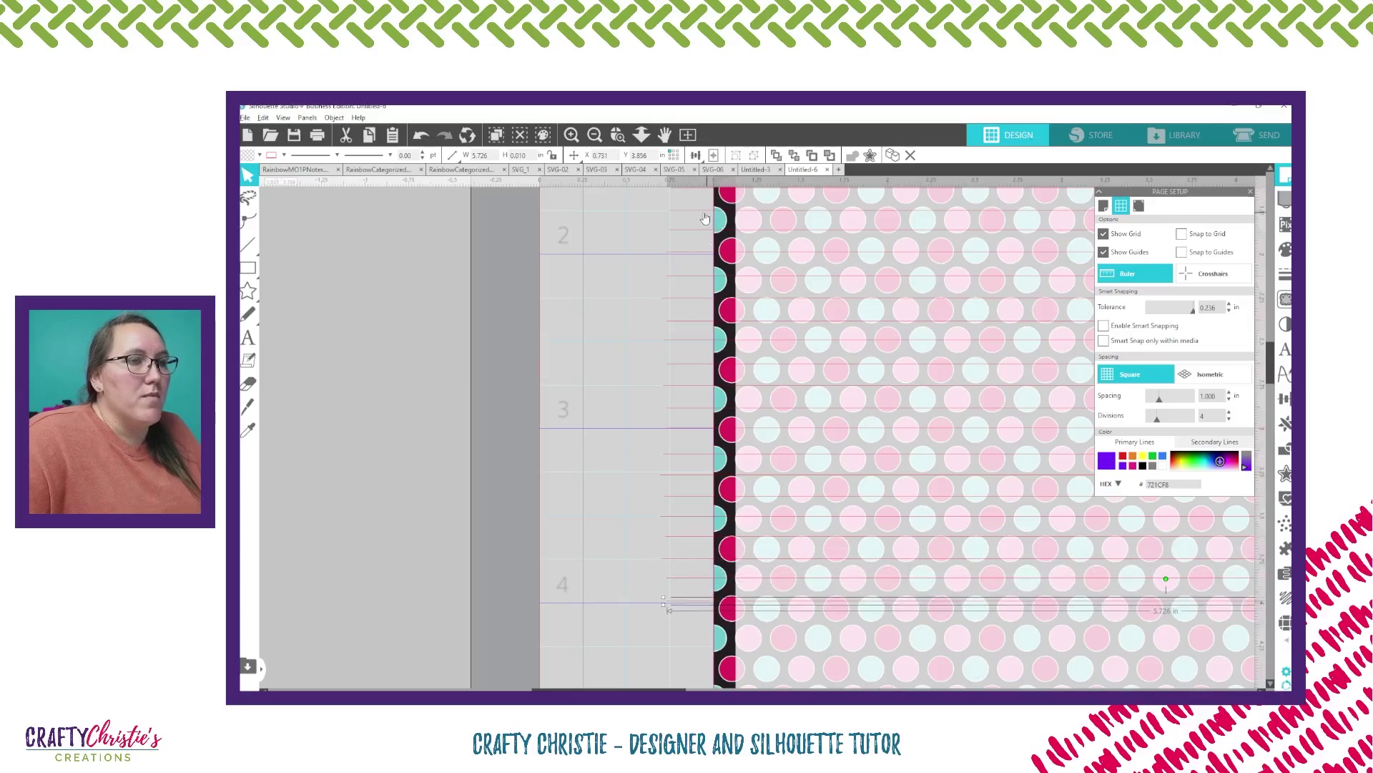
scroll(682, 347, down, 3)
scroll(683, 347, down, 2)
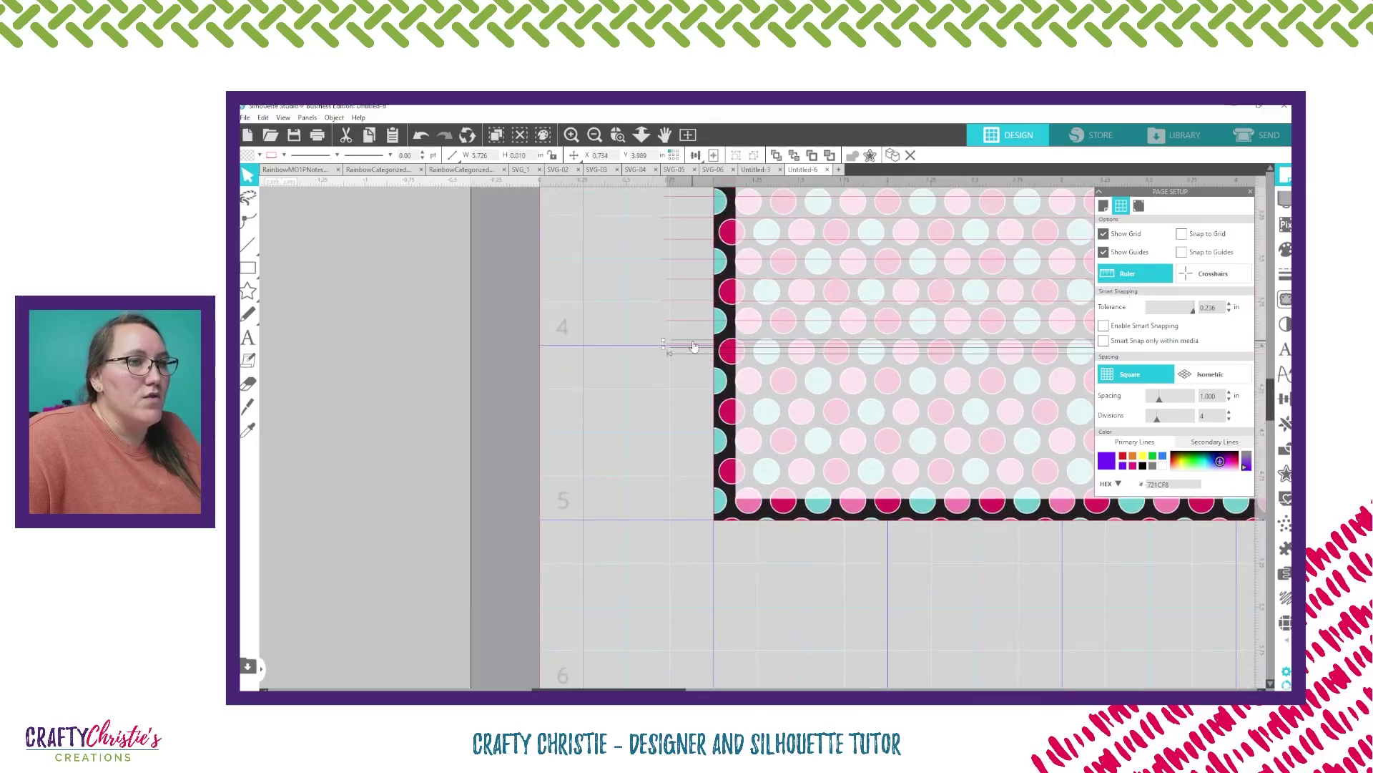
drag(696, 347, 691, 482)
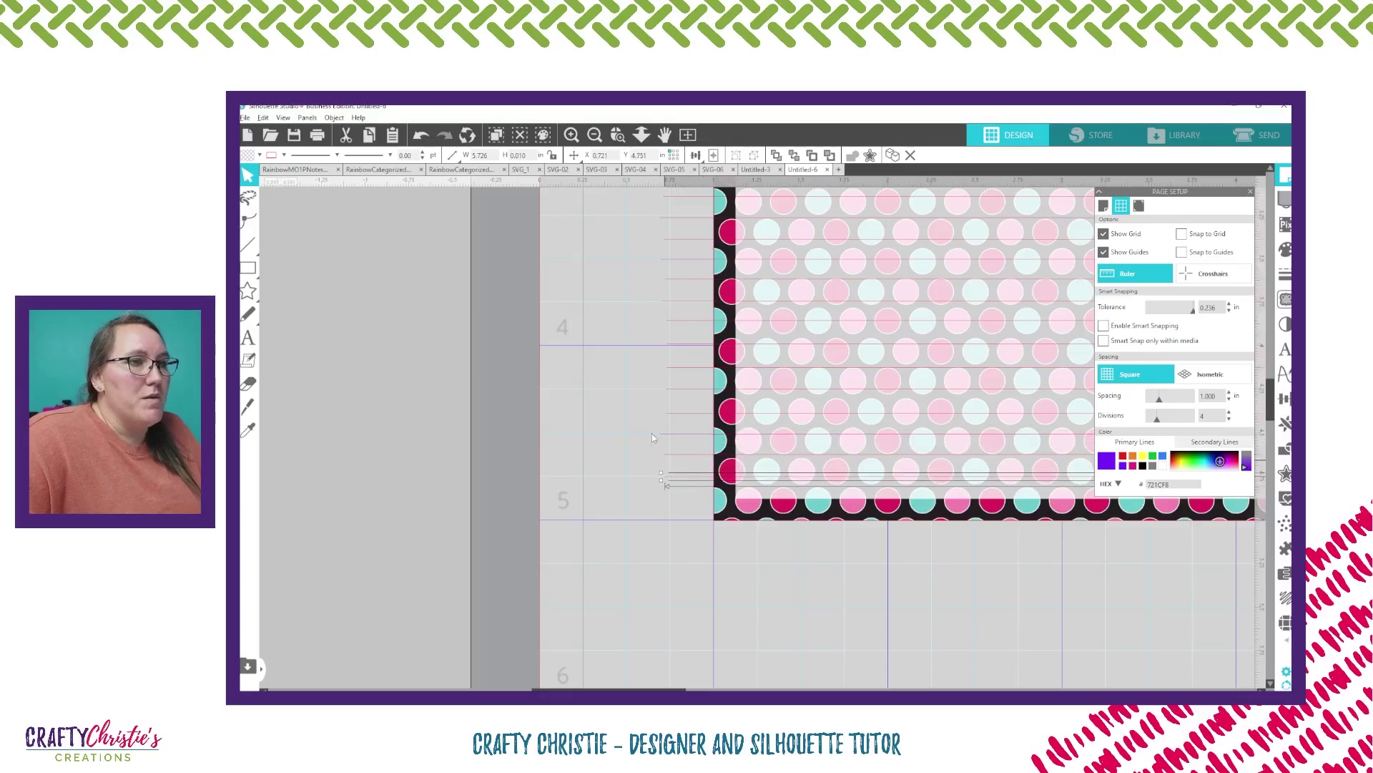
Hide the page grid and the guides and close the page setup settings.
scroll(652, 426, up, 3)
scroll(655, 395, up, 3)
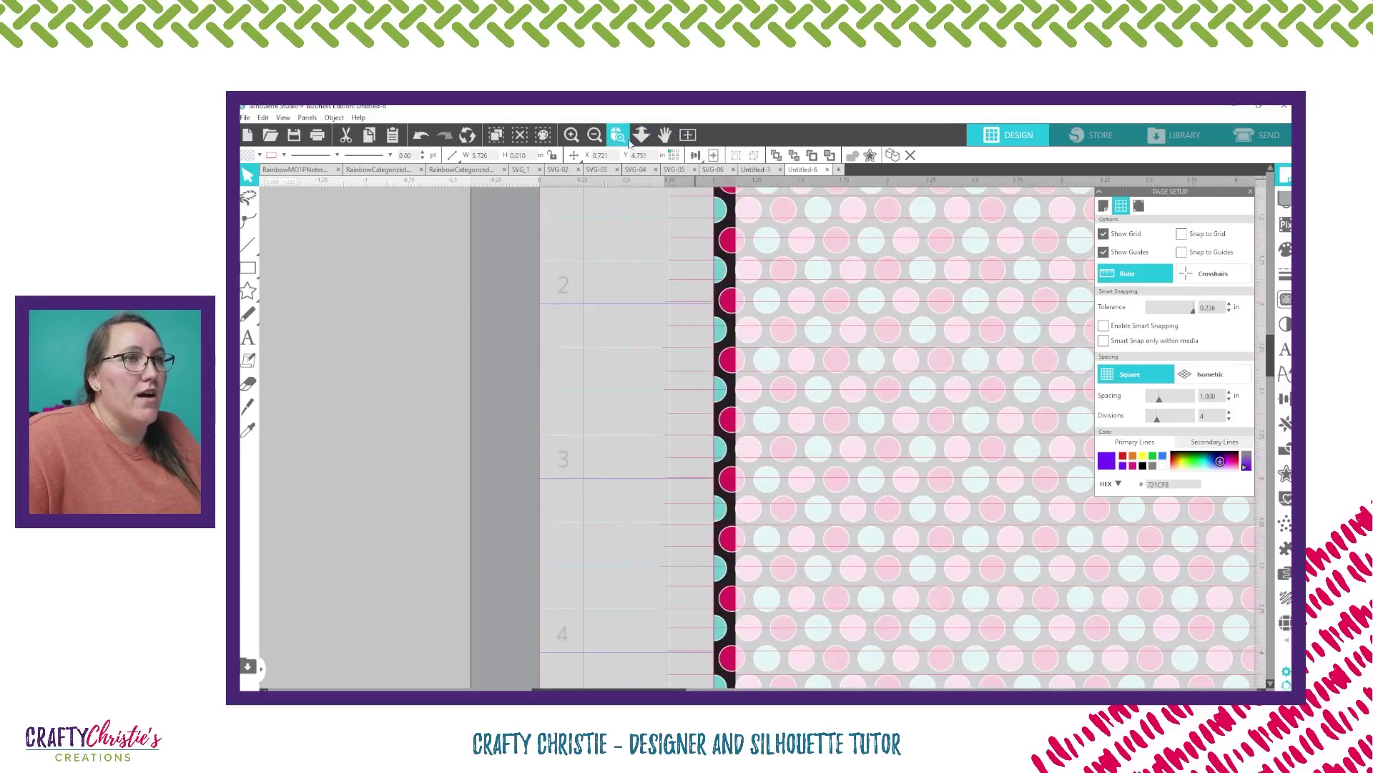
click(595, 135)
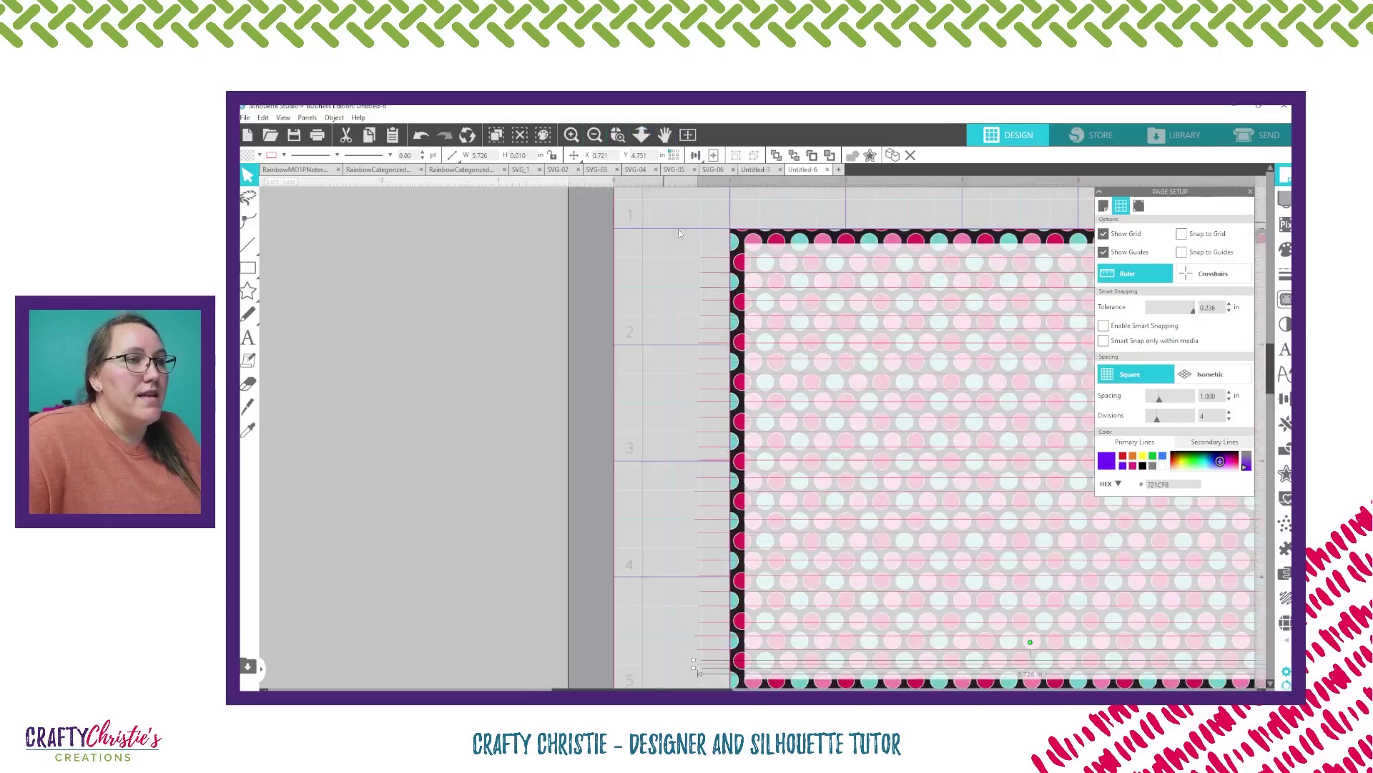
scroll(681, 221, down, 1)
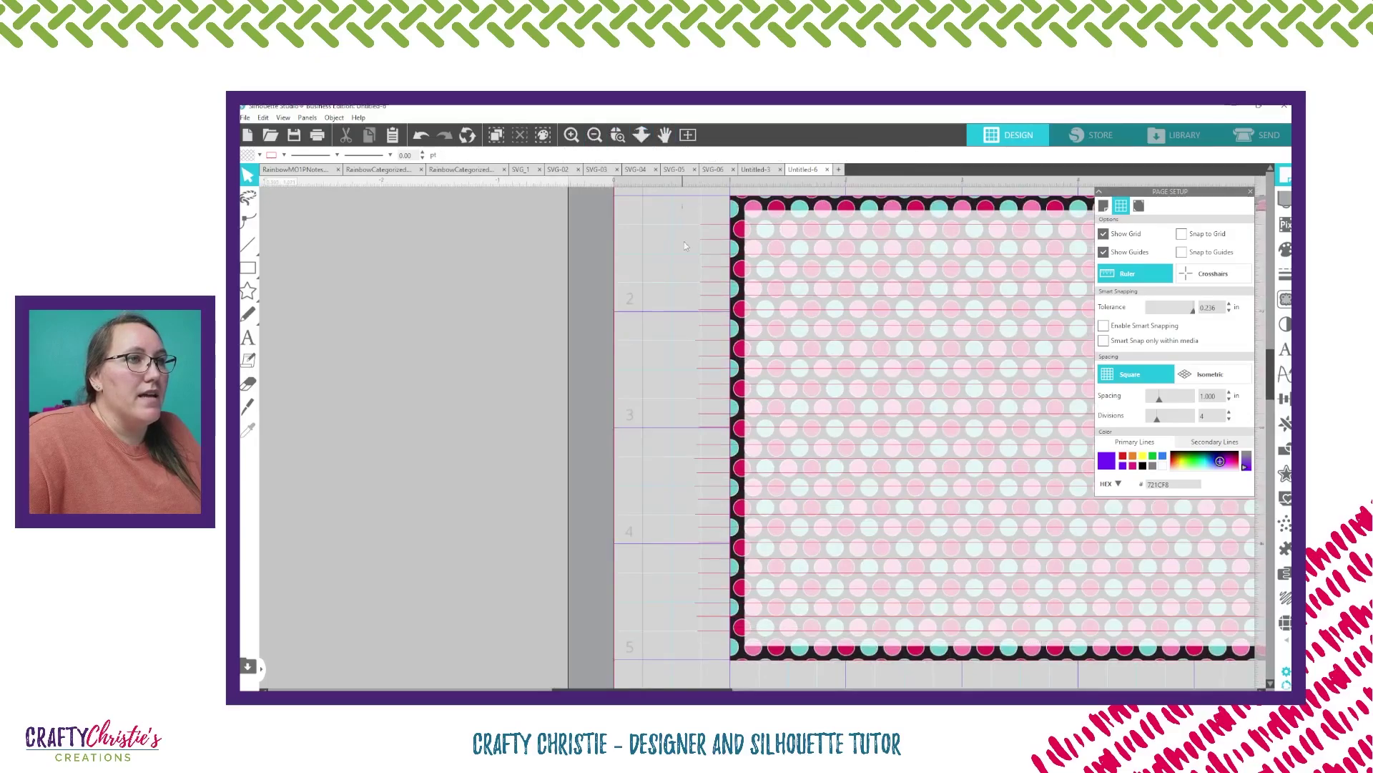
click(1104, 235)
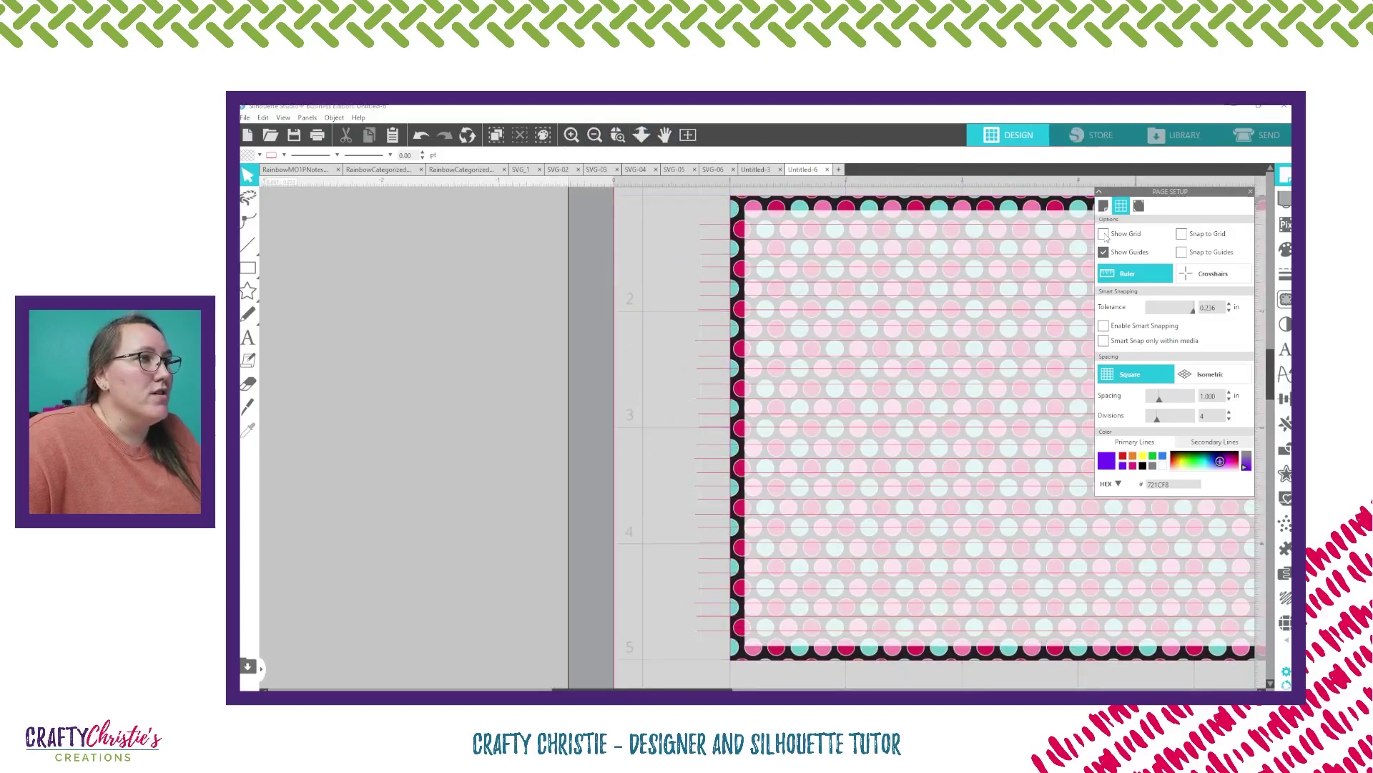
click(1104, 253)
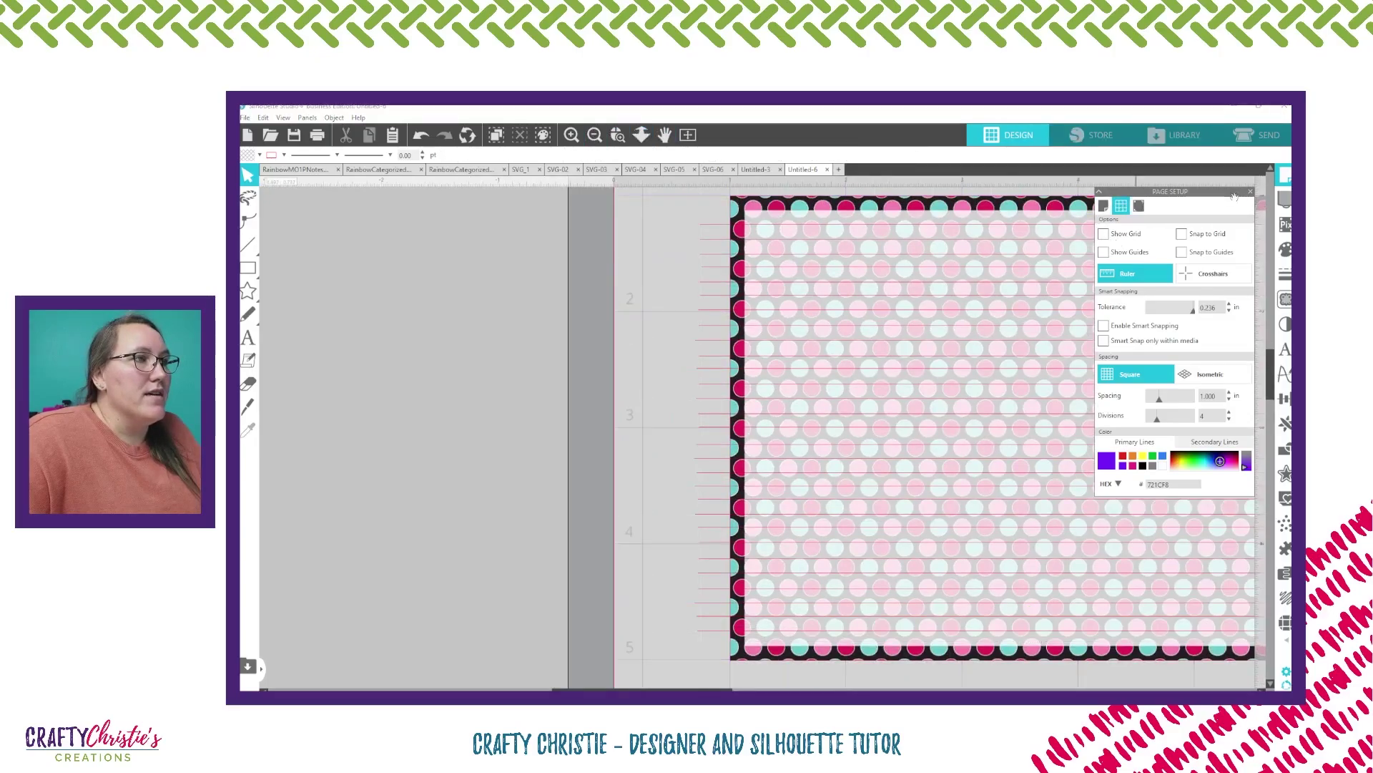
click(1250, 192)
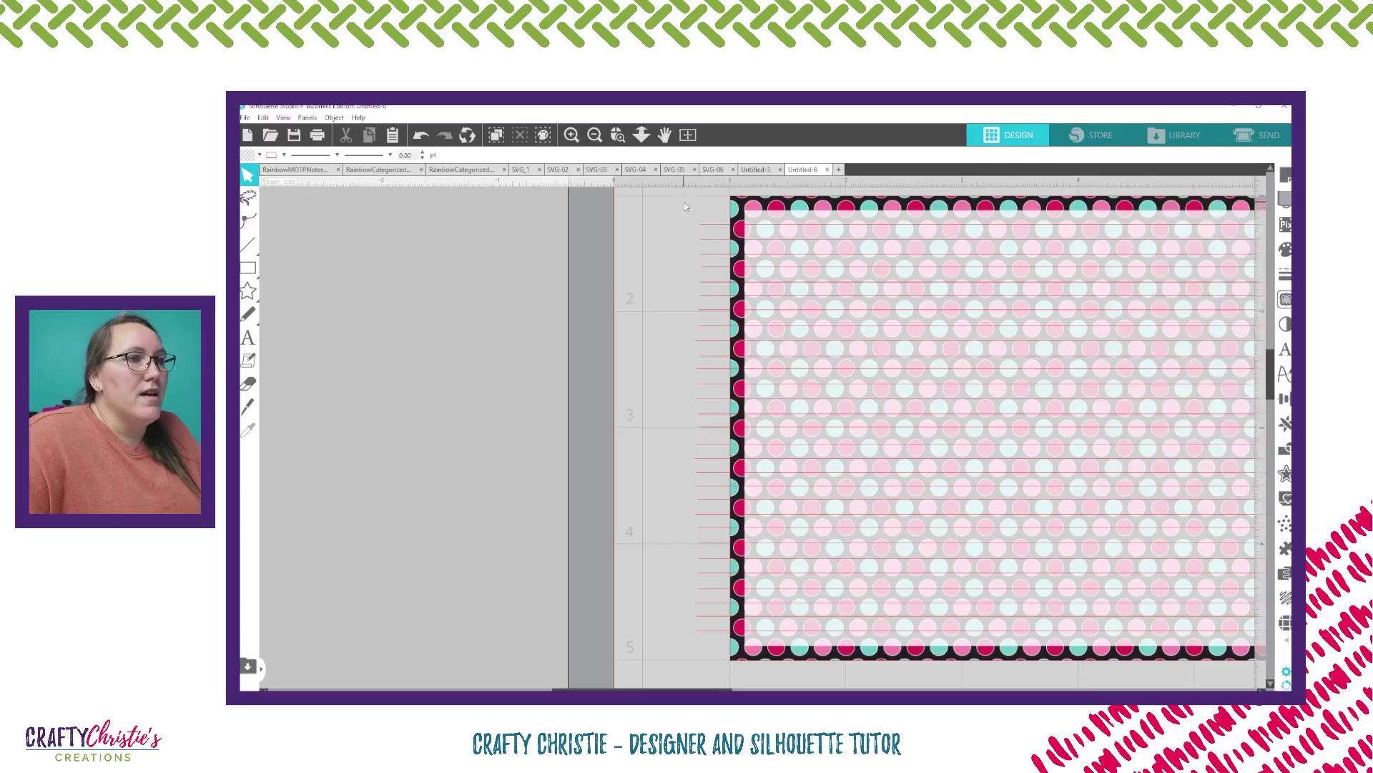
Select all the horizontal lines, align them at their left ends and distribute them evenly in the vertical direction.
drag(684, 206, 713, 659)
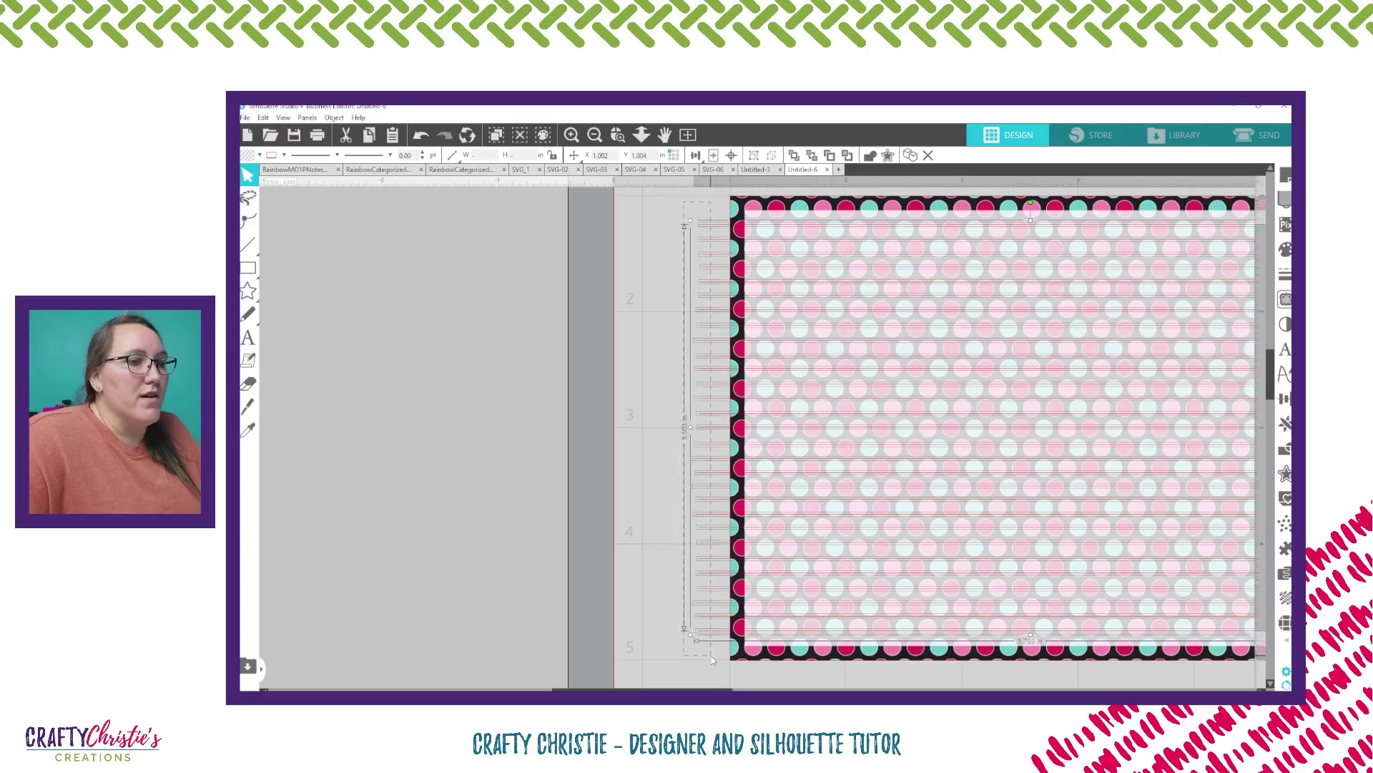
click(695, 154)
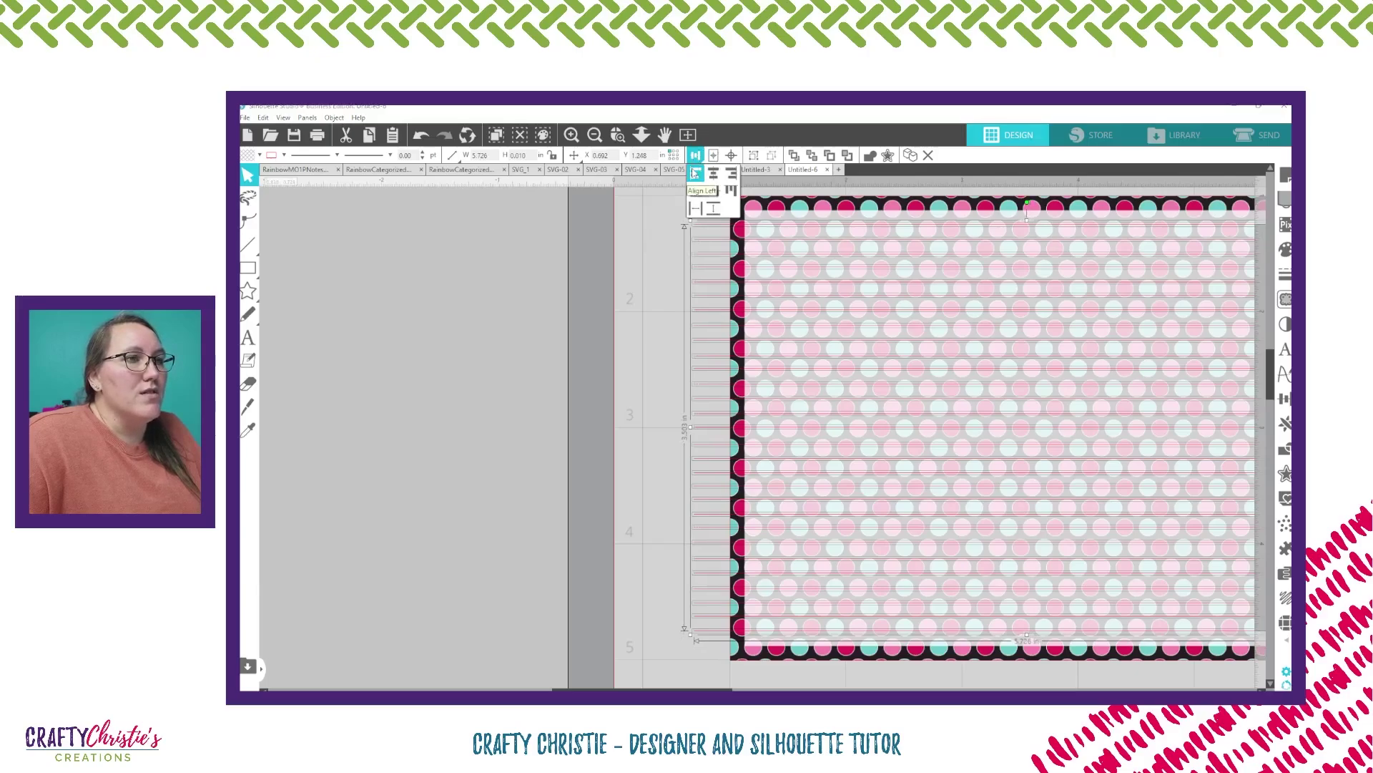
click(714, 208)
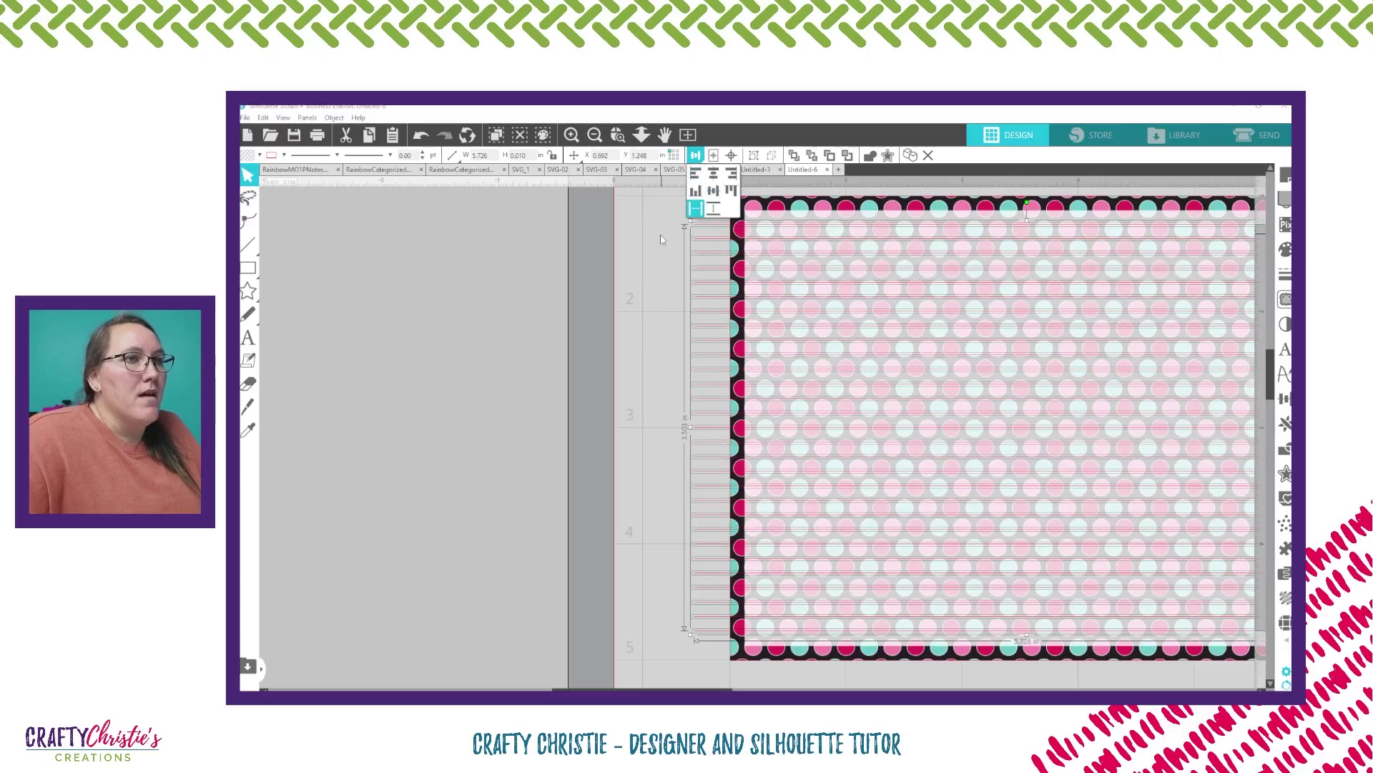
click(659, 214)
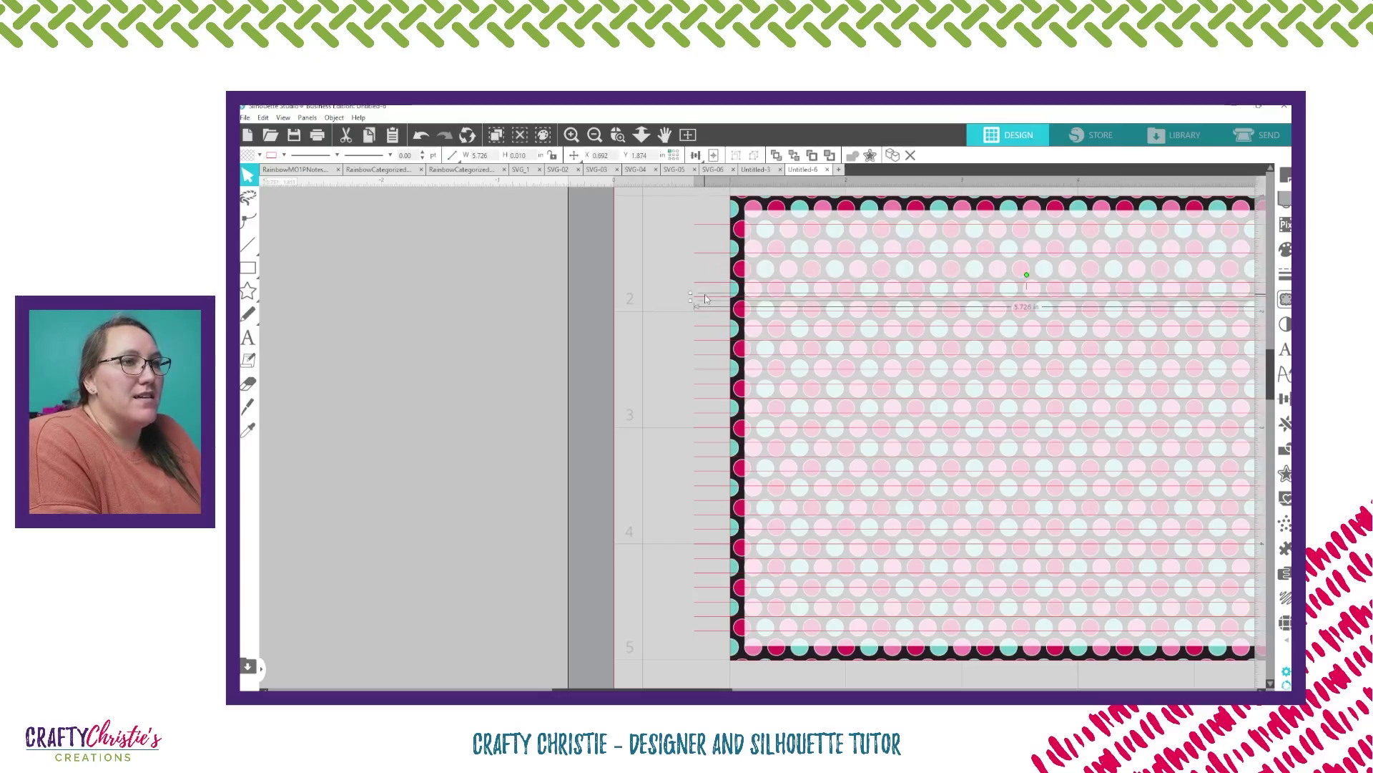
Delete every second horizontal line down the card to leave writing lines 0.25 in apart.
click(703, 355)
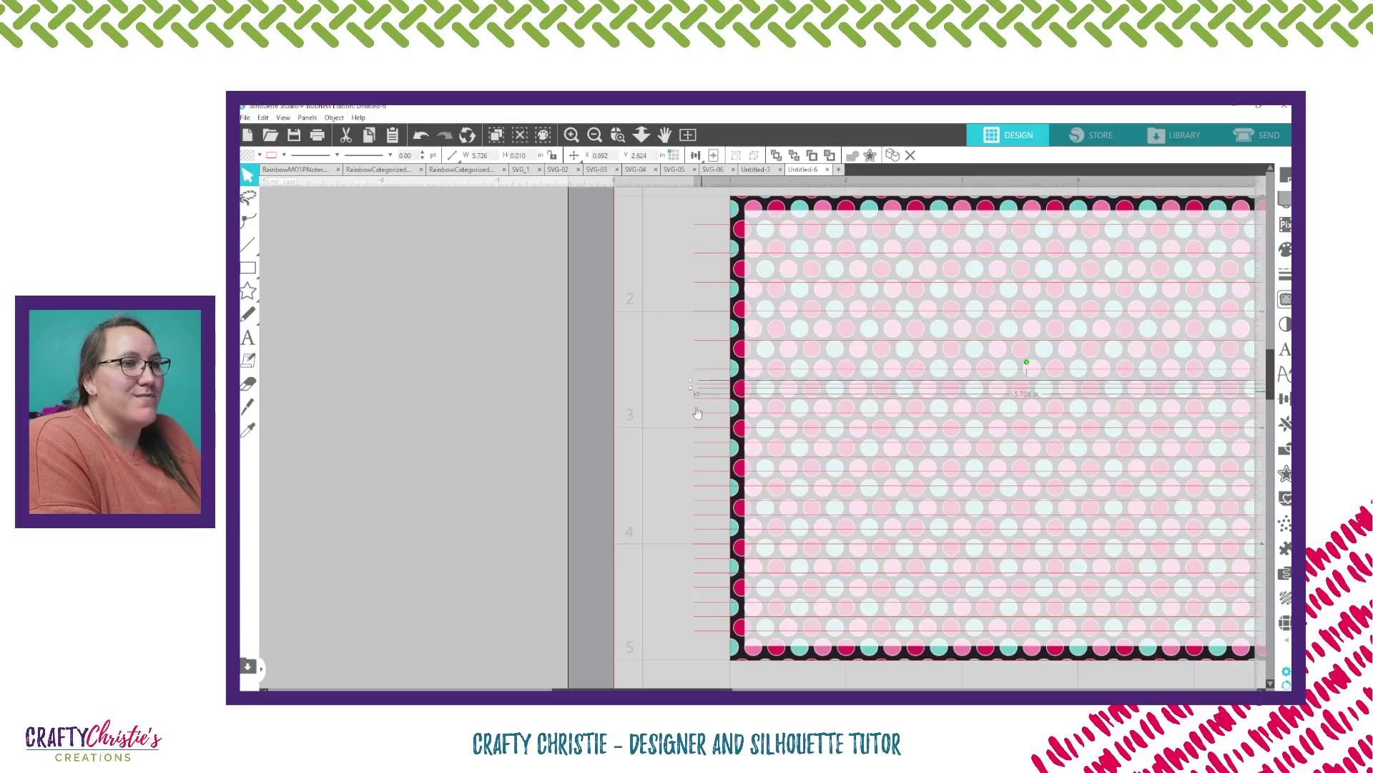
click(702, 400)
click(702, 414)
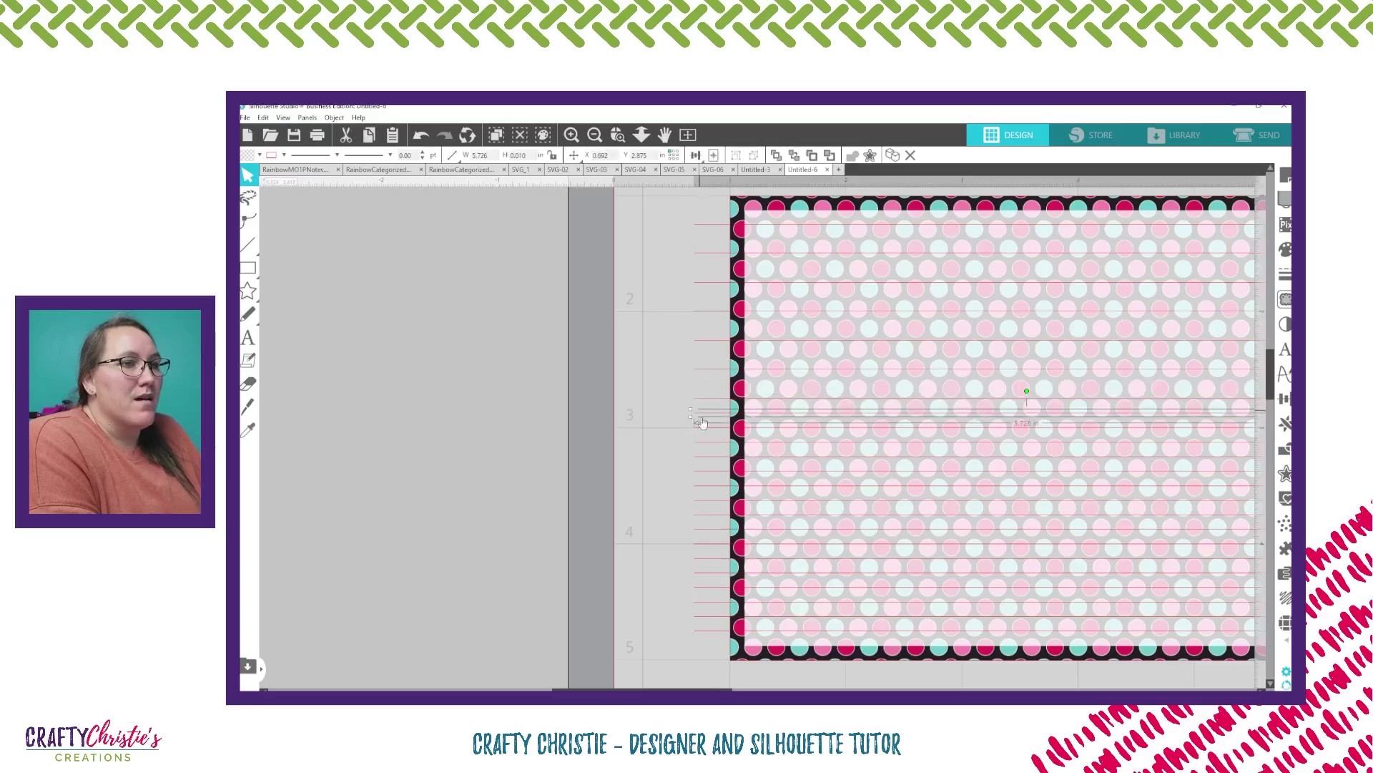
click(700, 435)
click(700, 442)
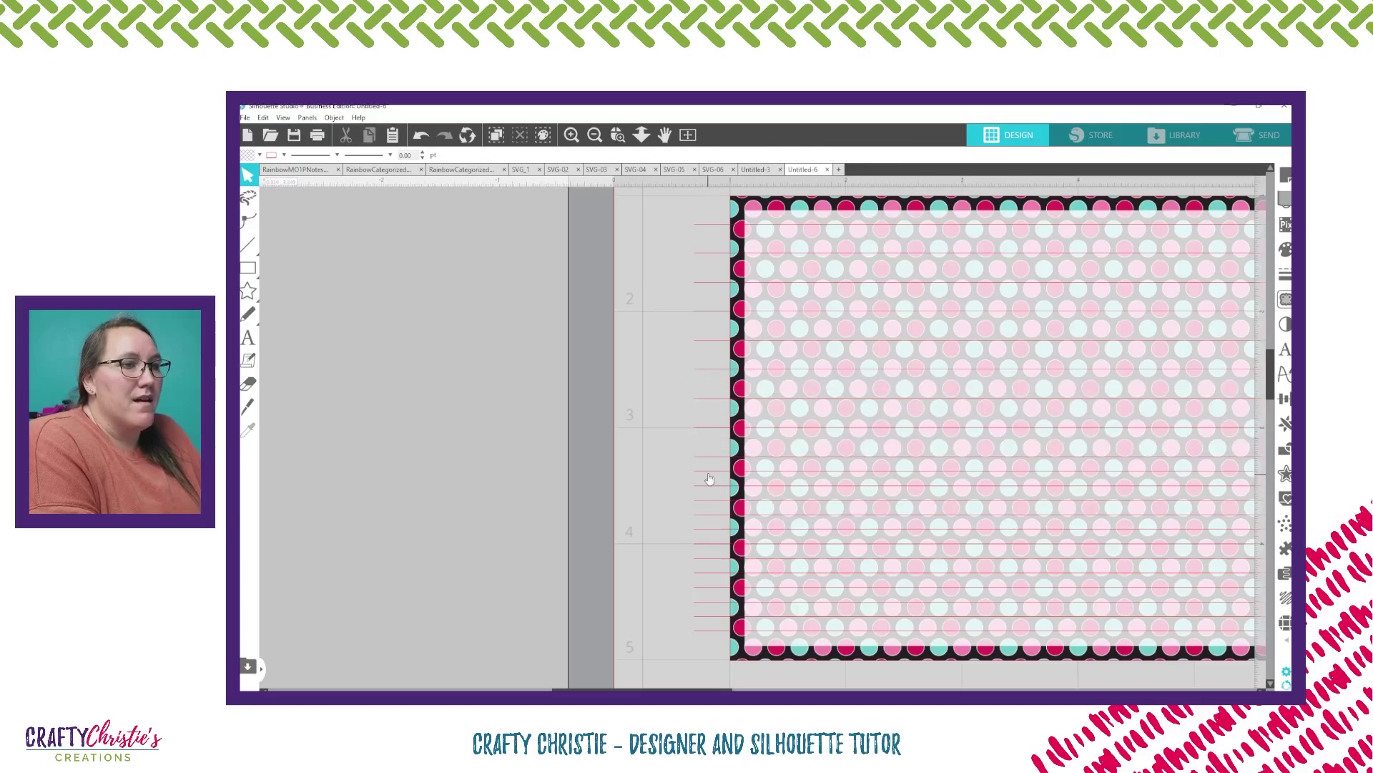
click(707, 470)
click(702, 504)
click(702, 498)
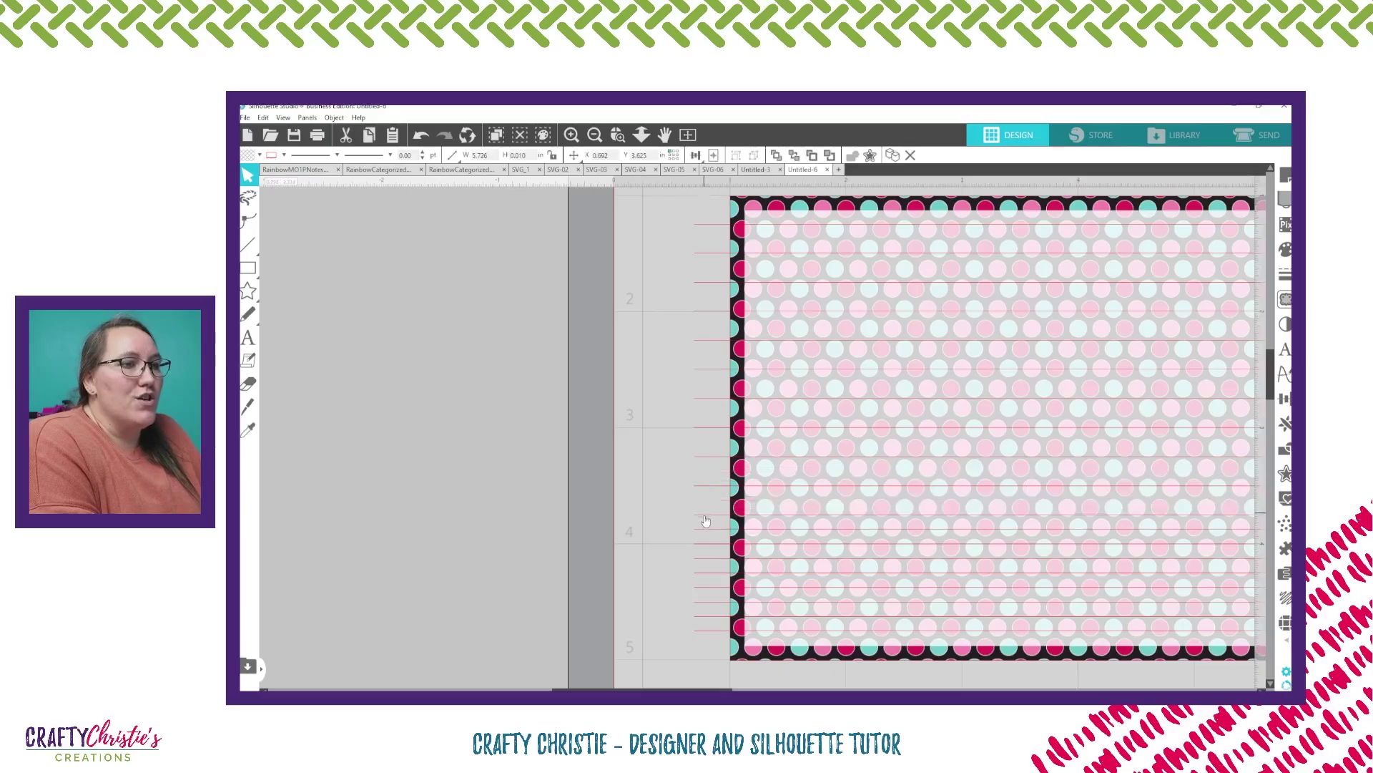
click(702, 528)
click(694, 525)
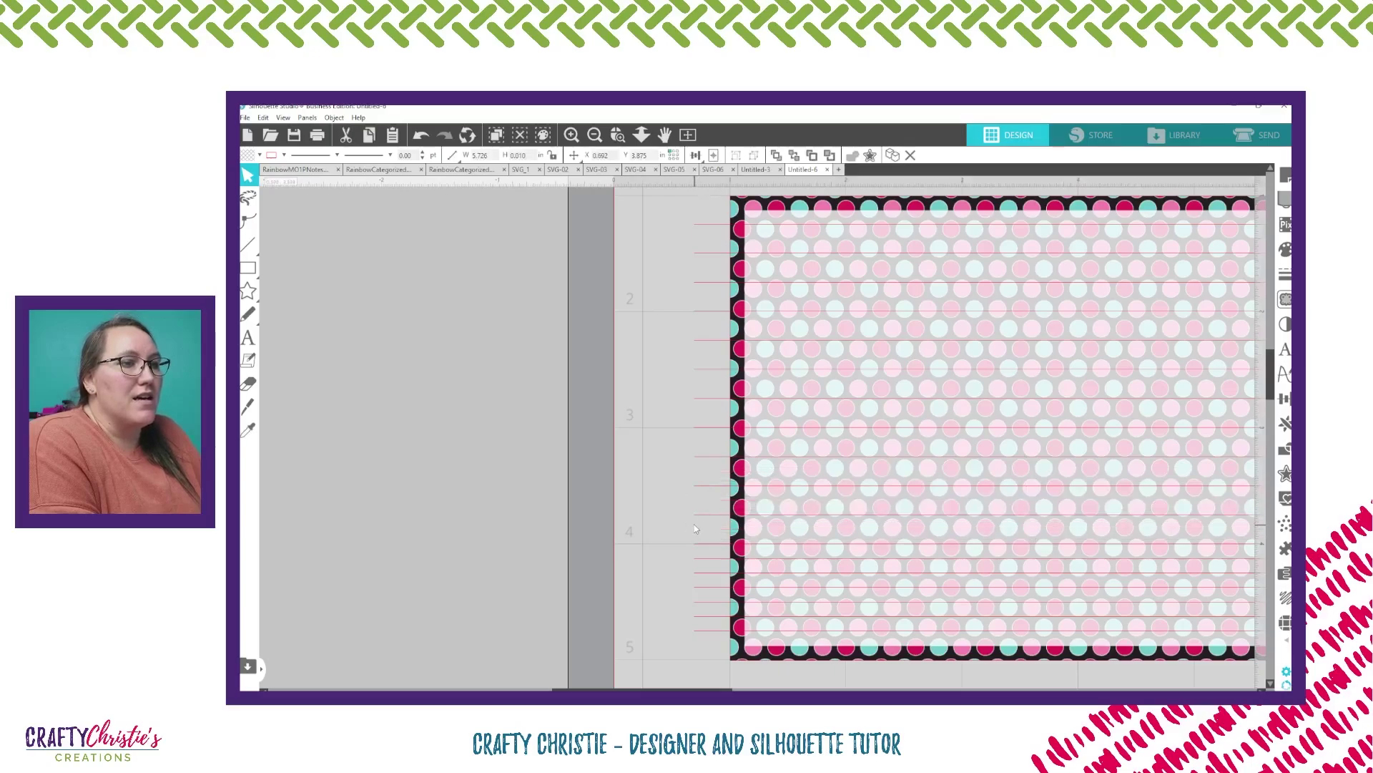
click(714, 565)
click(711, 596)
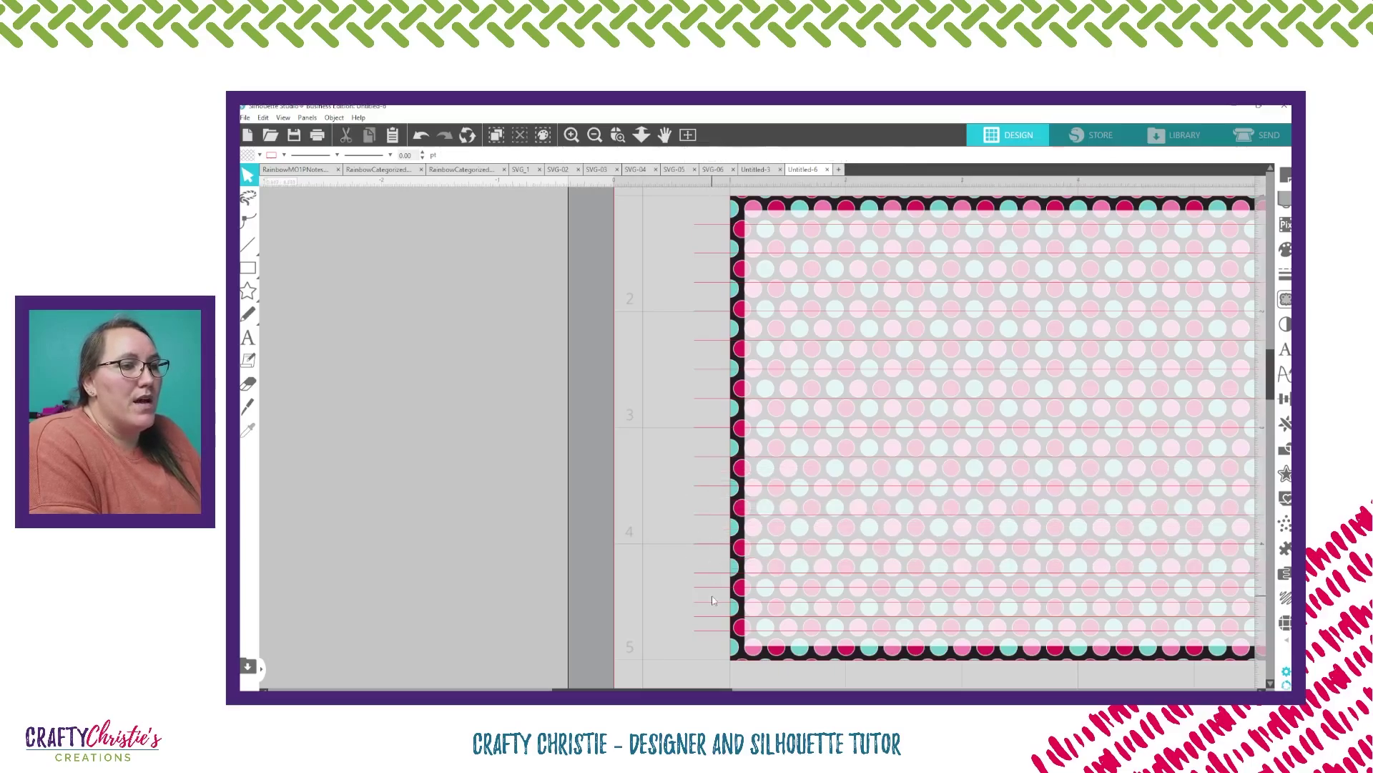
click(710, 590)
click(714, 607)
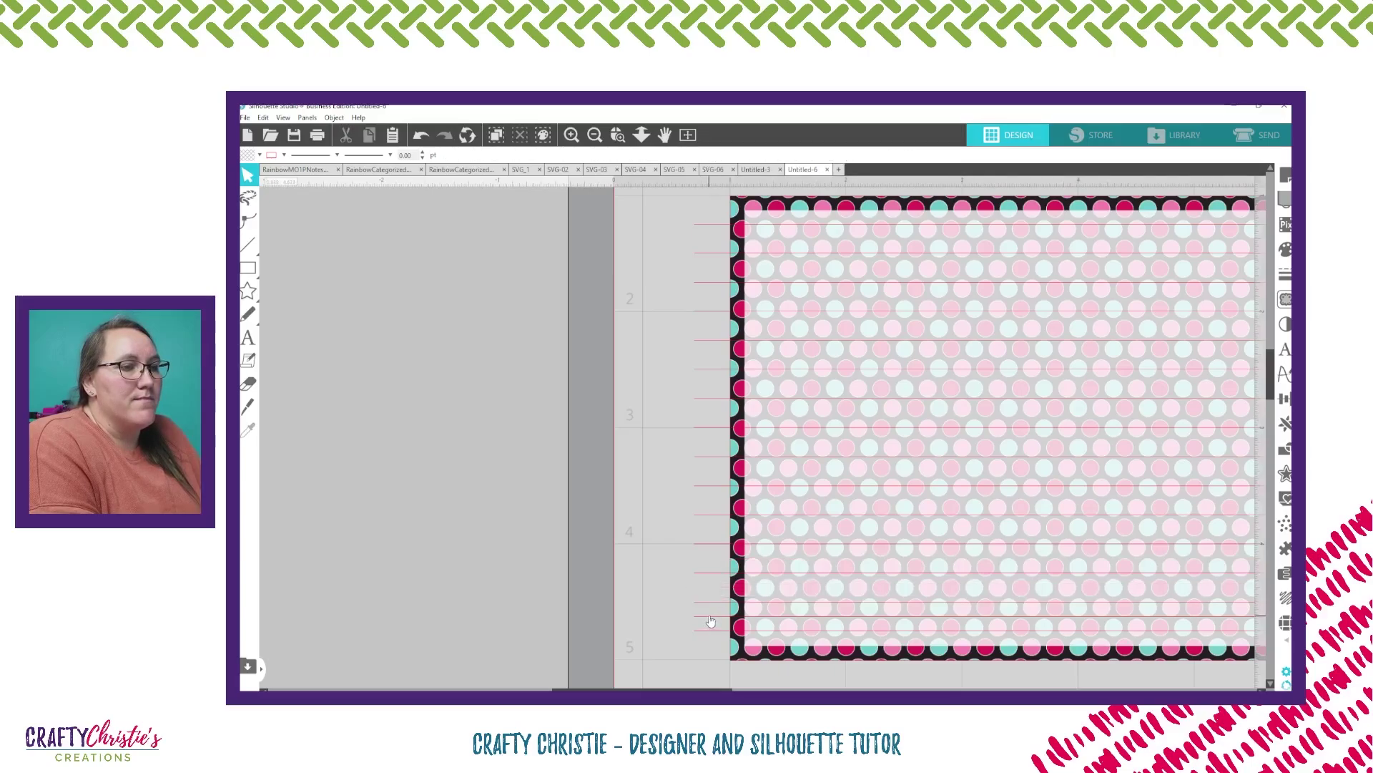
click(711, 615)
click(683, 605)
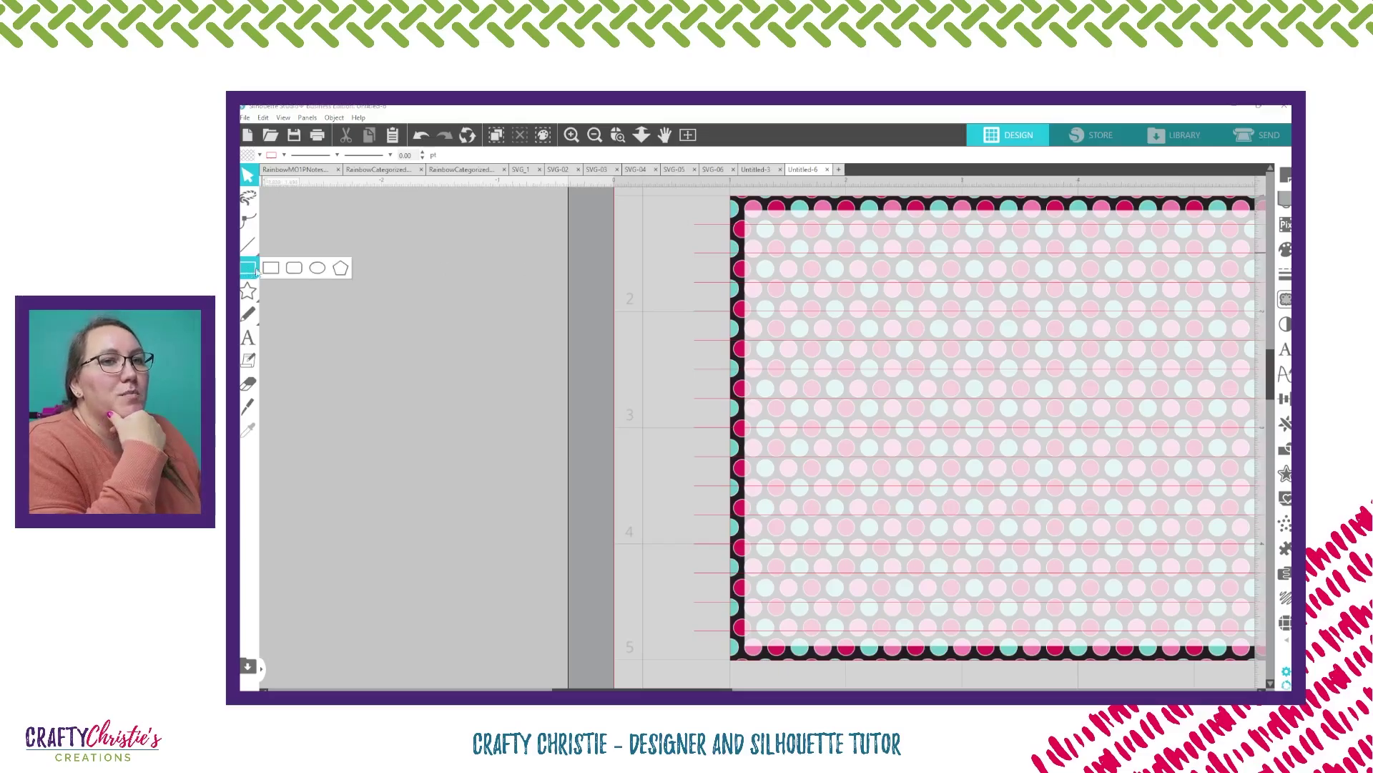
Draw a rectangle about 1.39 in wide beside the page, fit its height to the gap between two writing lines, about 0.25 in, and move it off the page.
click(272, 268)
mouse_move(325, 299)
mouse_down()
mouse_move(334, 375)
mouse_move(464, 357)
mouse_move(486, 326)
mouse_up()
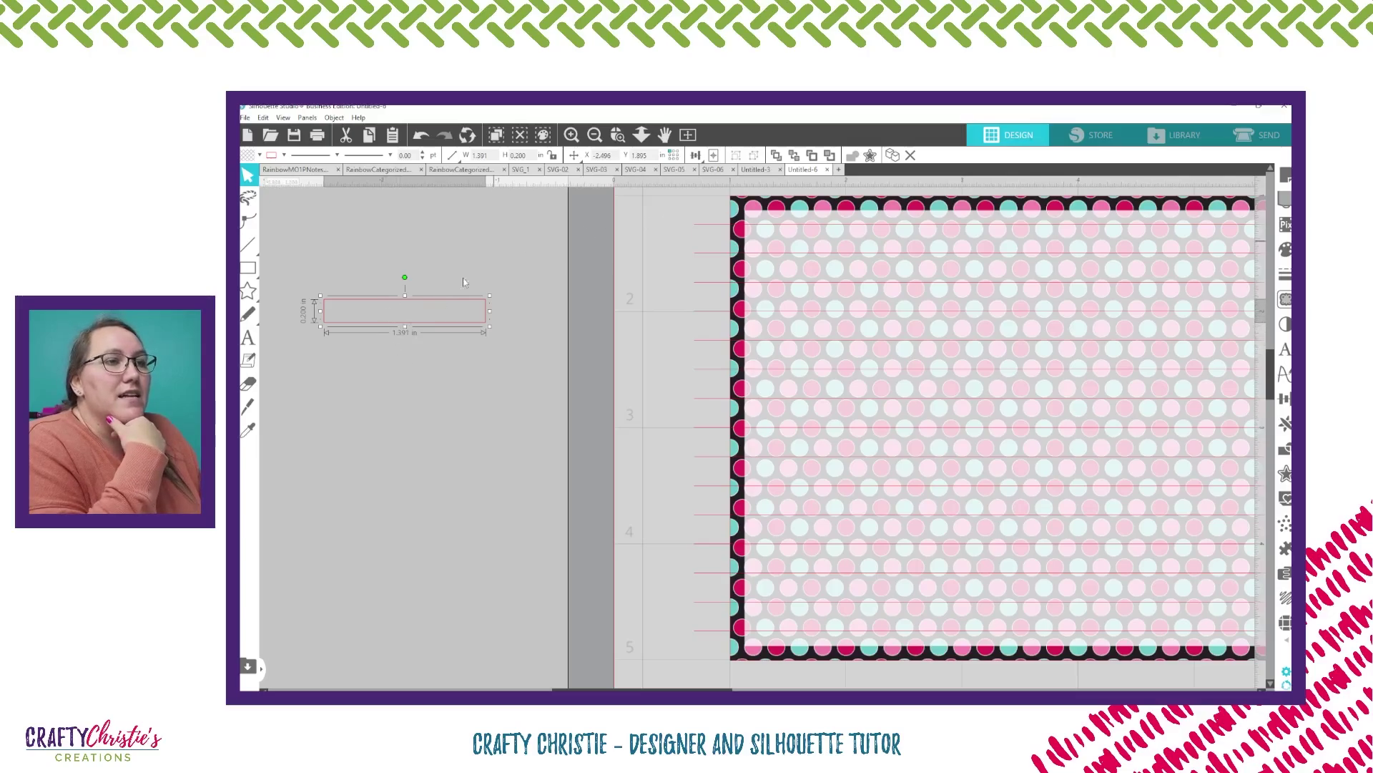
drag(404, 324, 617, 259)
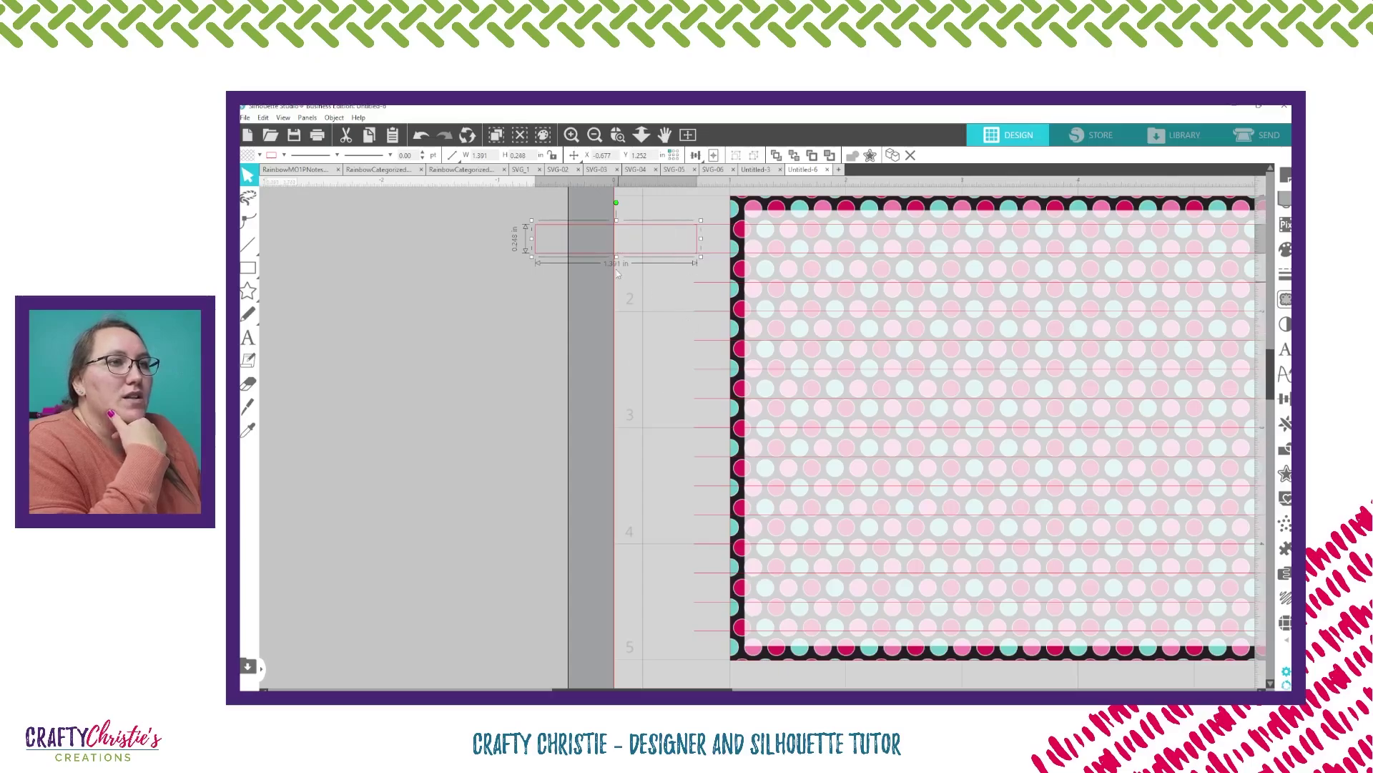
drag(638, 257, 478, 291)
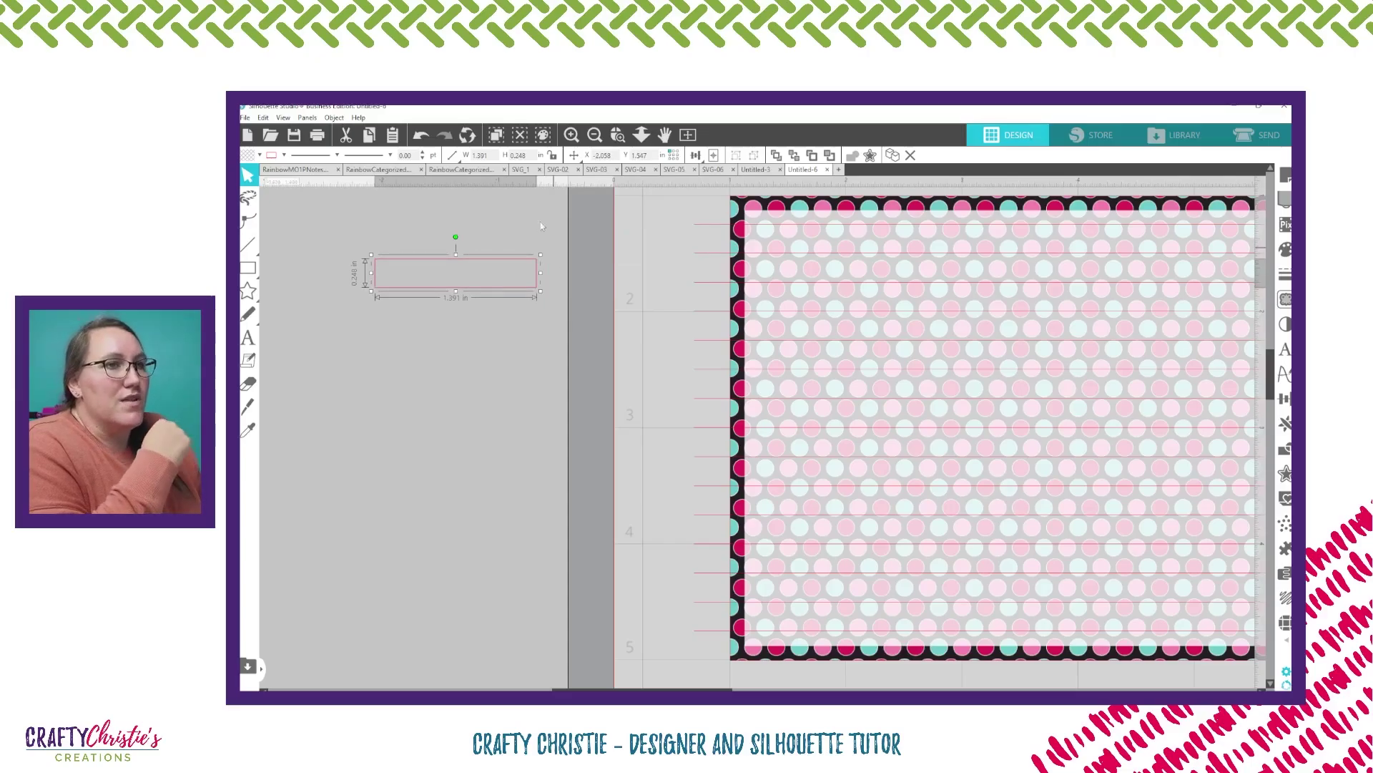
Select all the writing lines and change their line color.
click(676, 215)
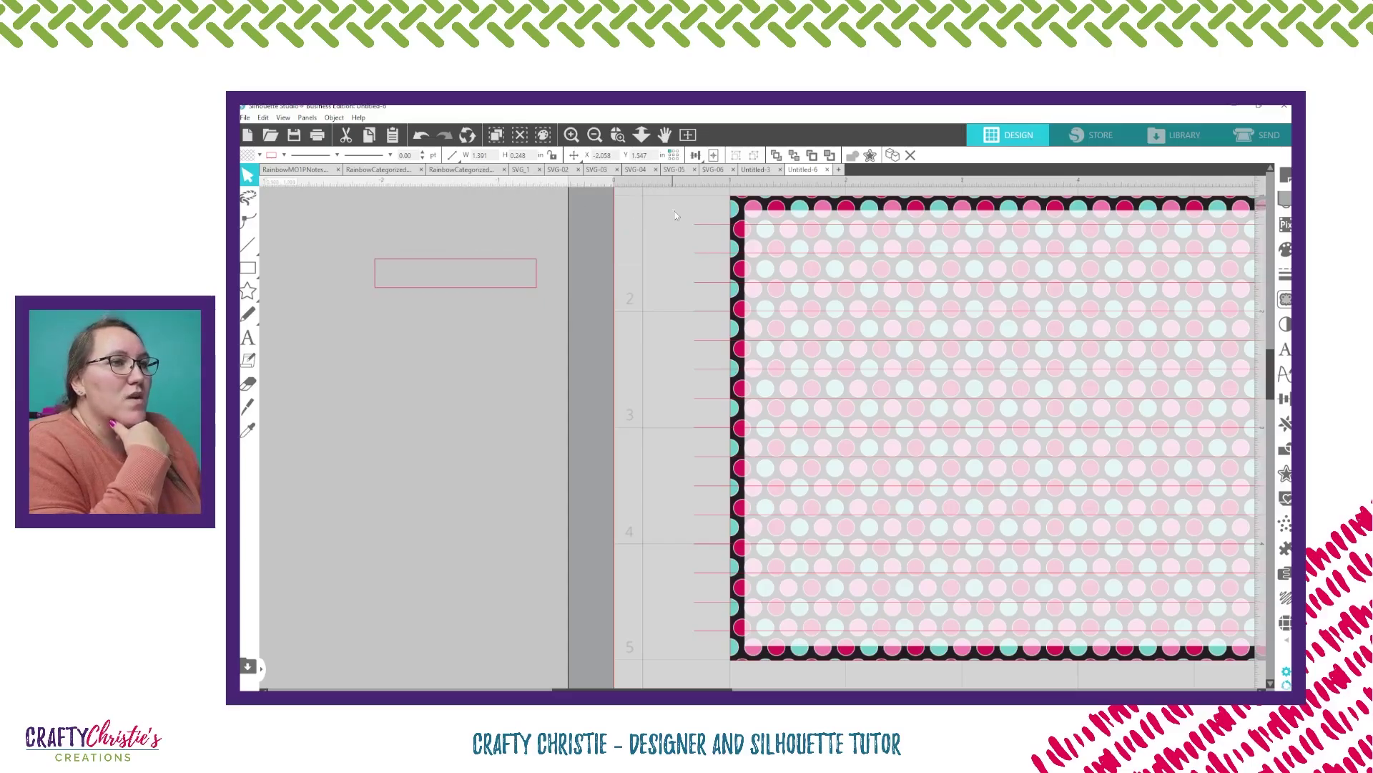
click(699, 558)
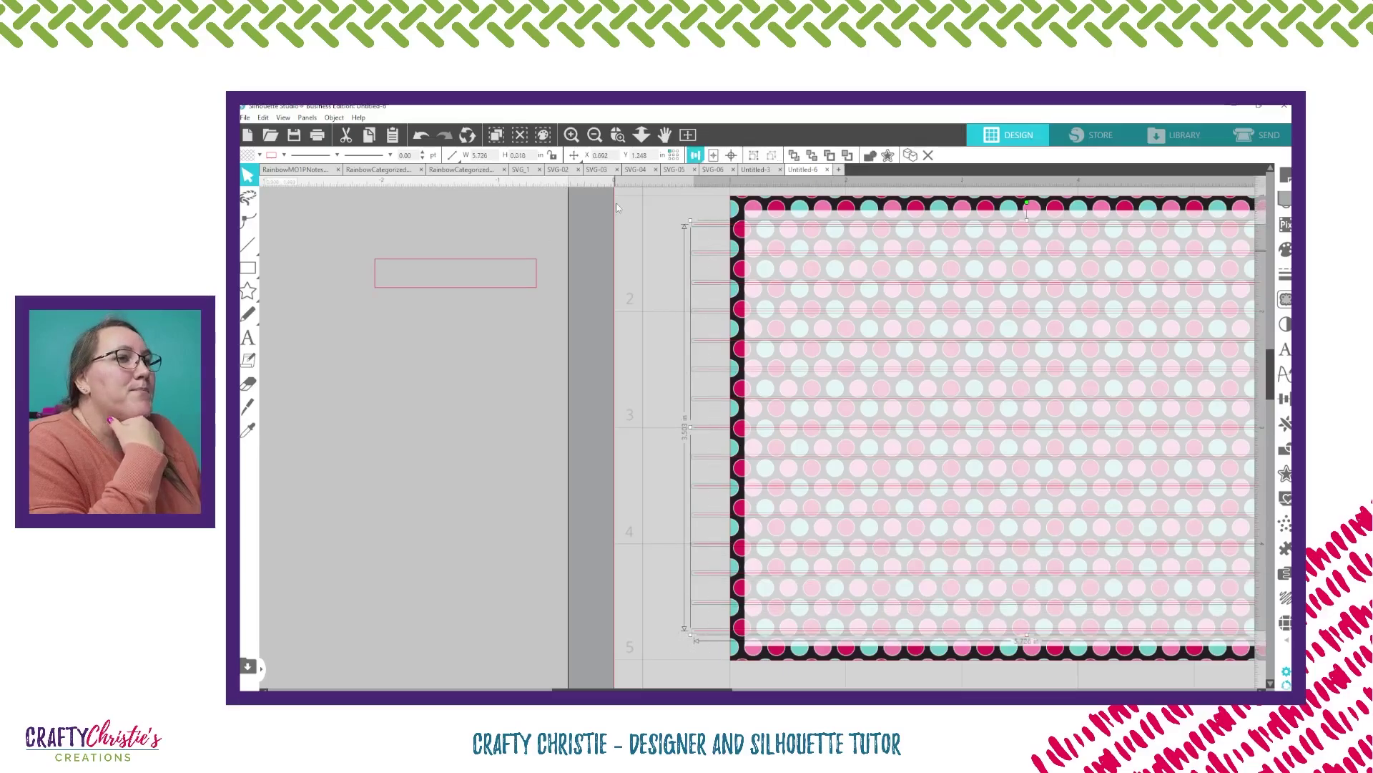
click(284, 155)
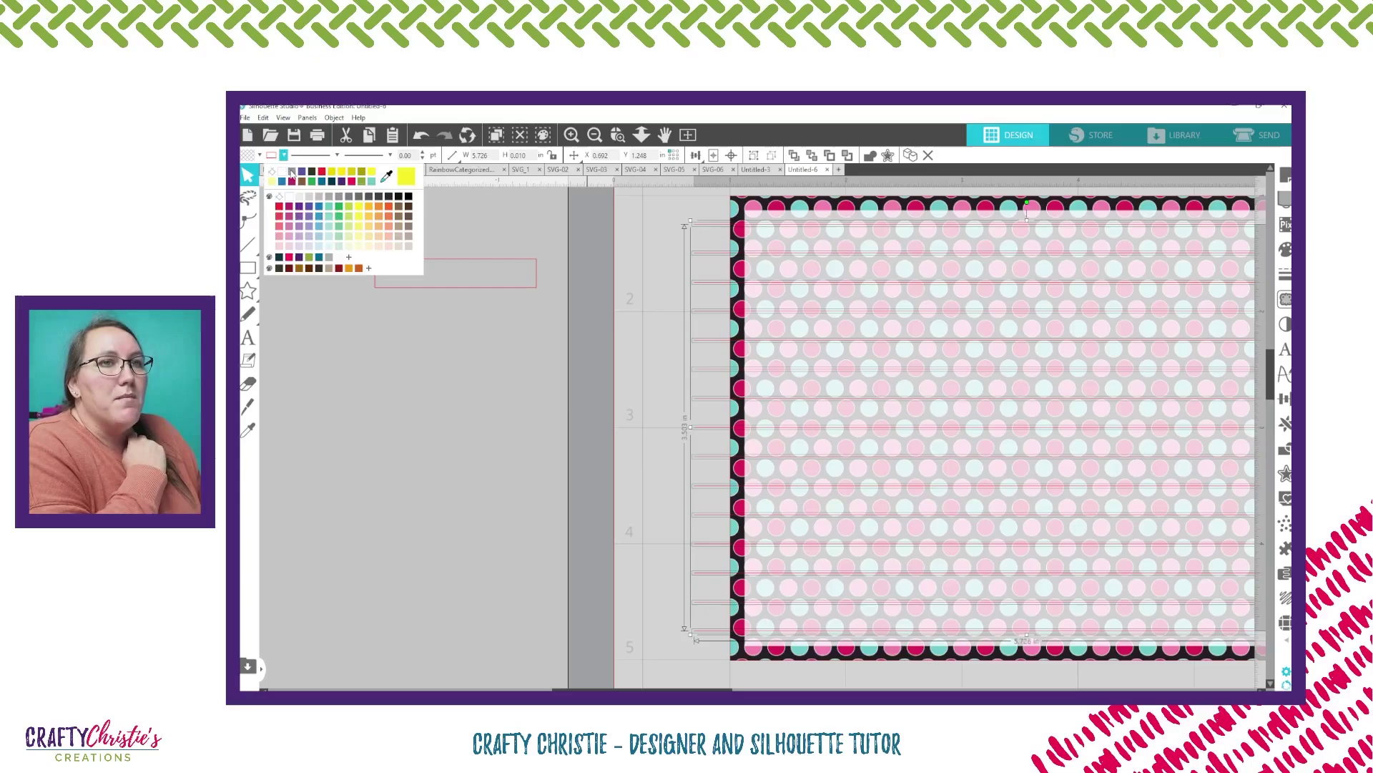
click(291, 173)
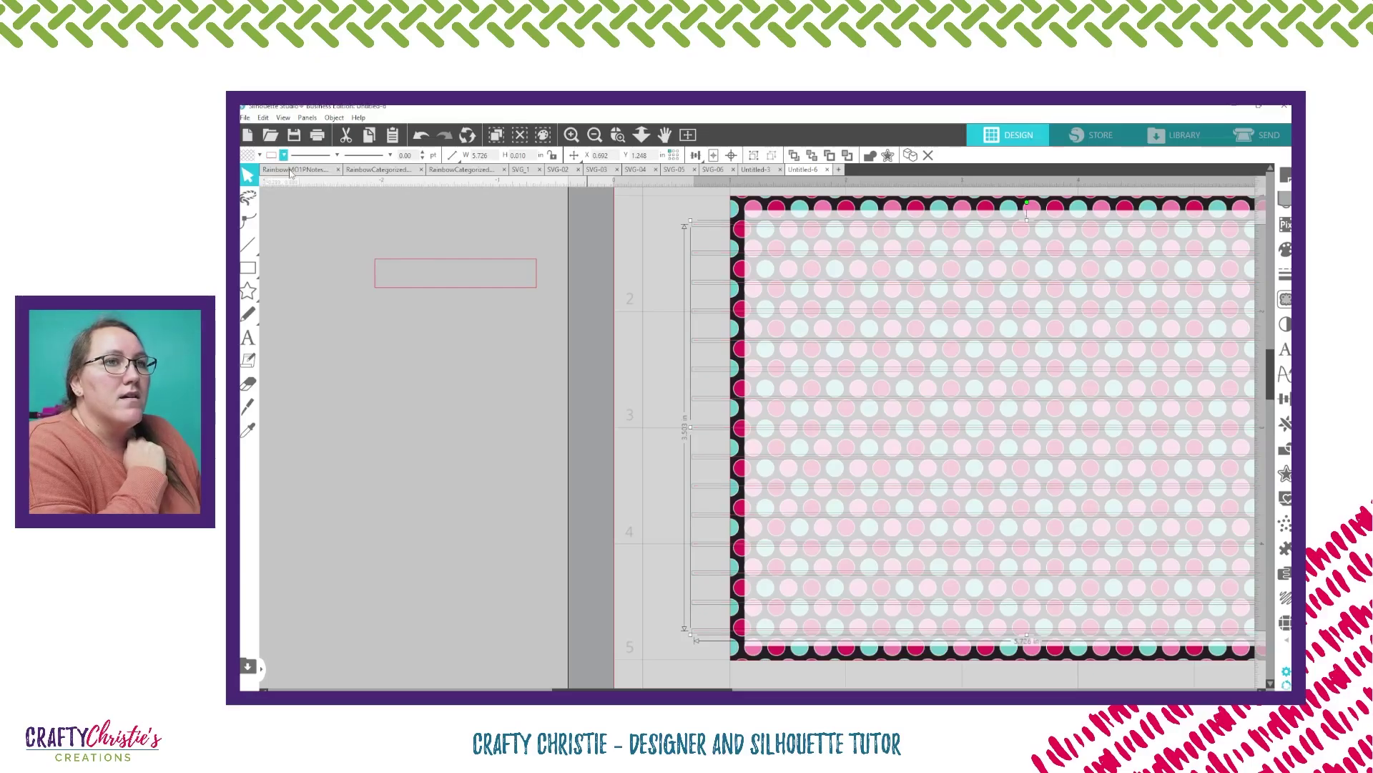
Set the writing lines' color to gray and their line thickness to 0.50 pt.
click(284, 156)
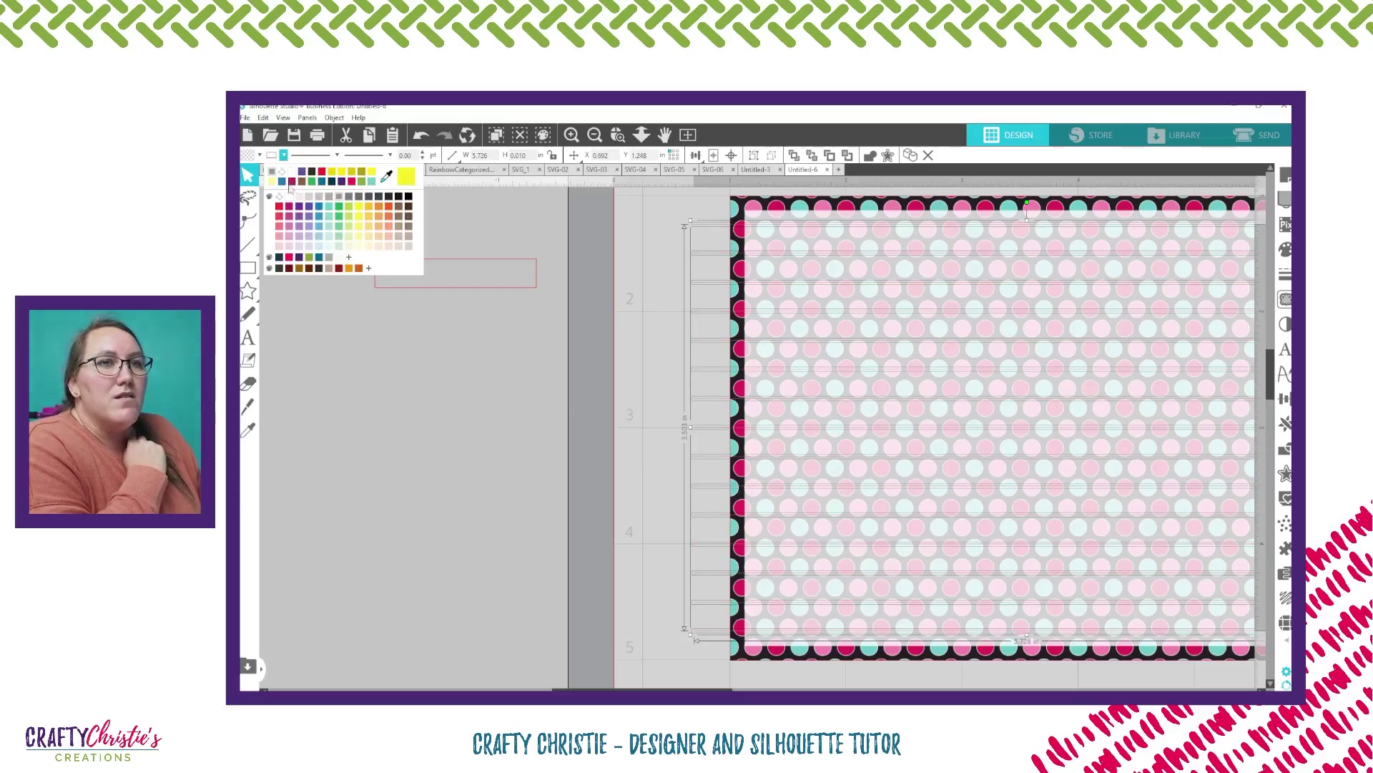
click(358, 197)
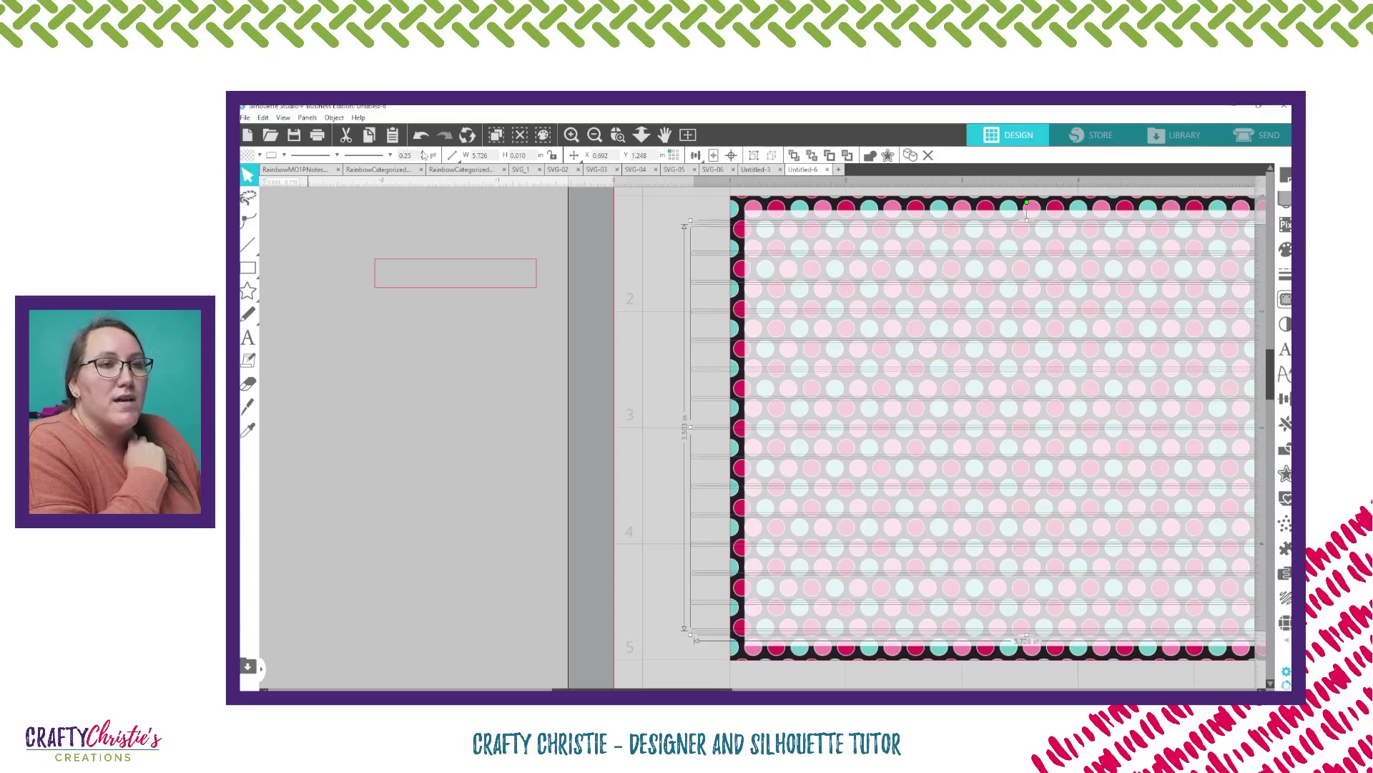
click(423, 153)
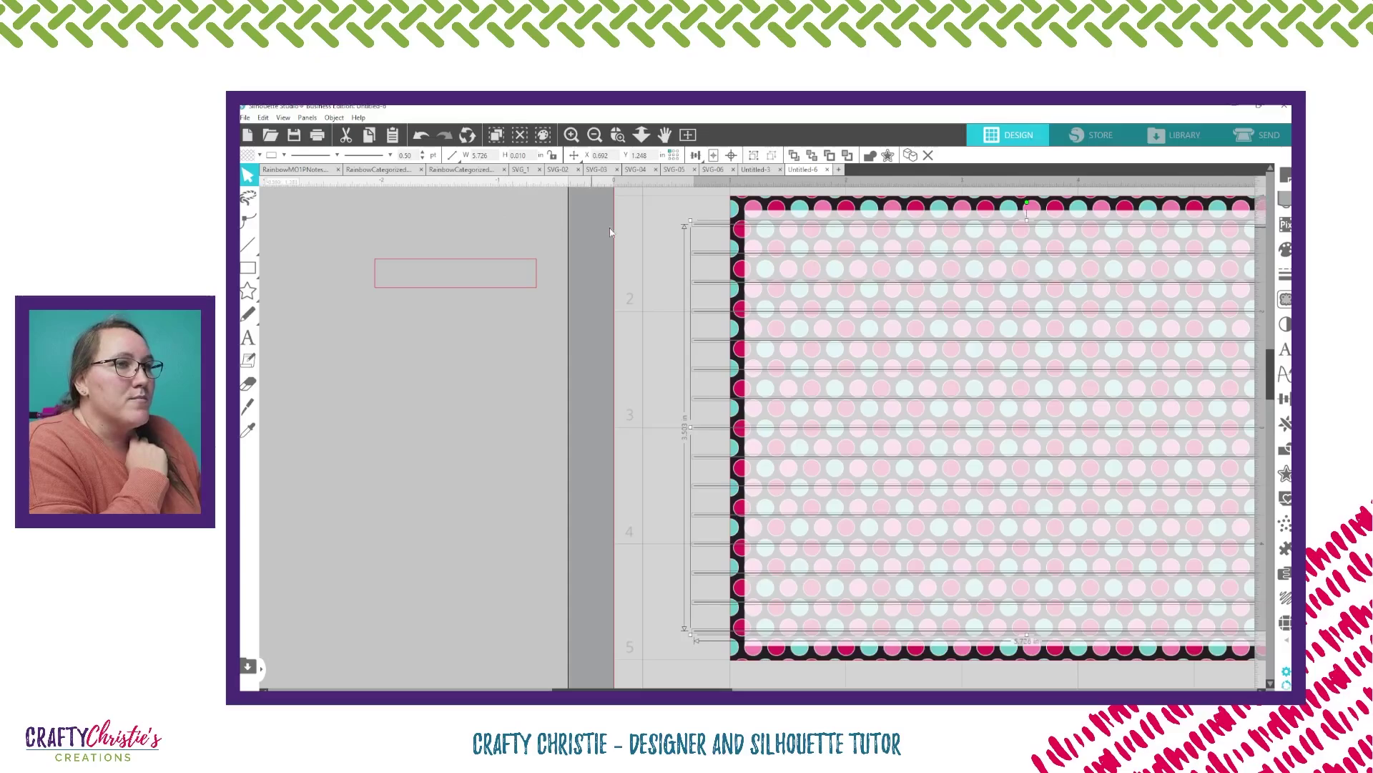
Delete the helper rectangle beside the page and group all the writing lines on the card.
click(509, 258)
key(Delete)
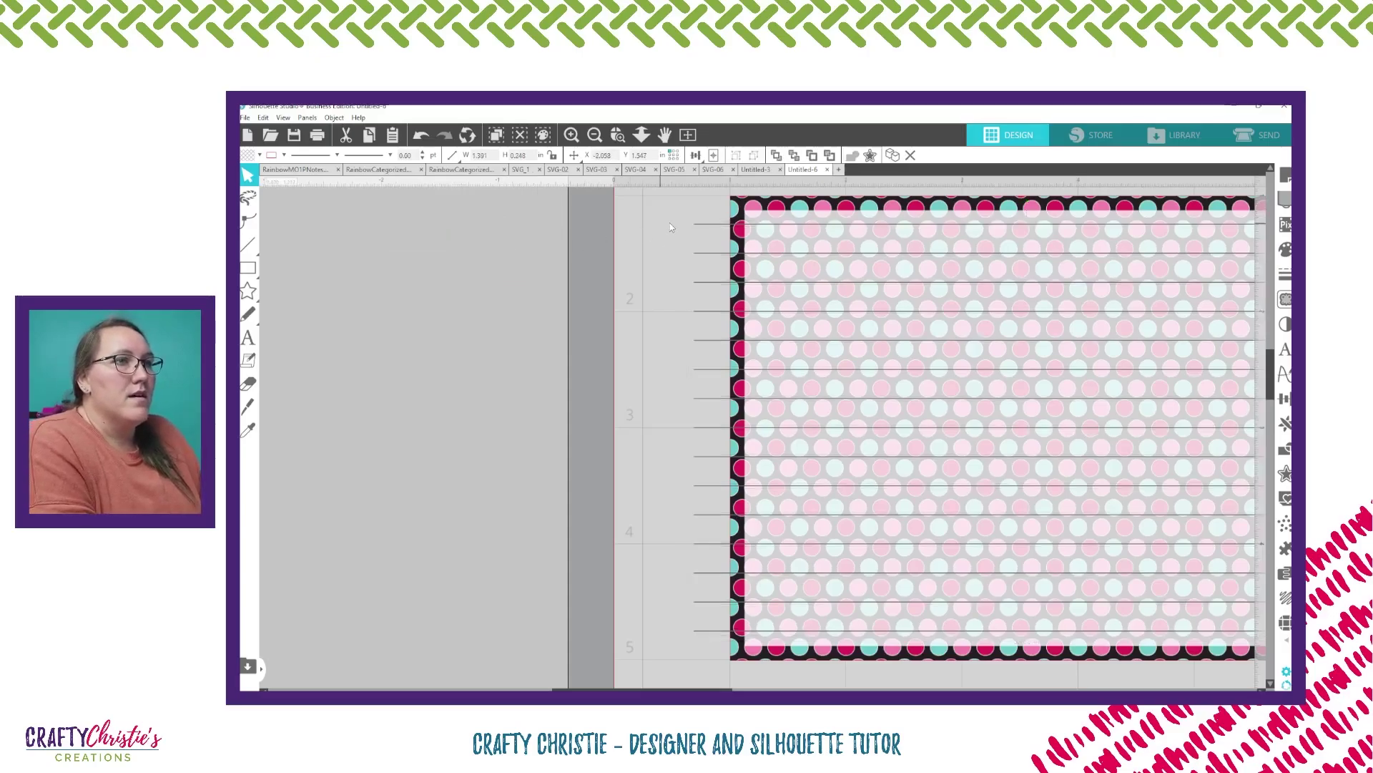
drag(670, 214, 719, 651)
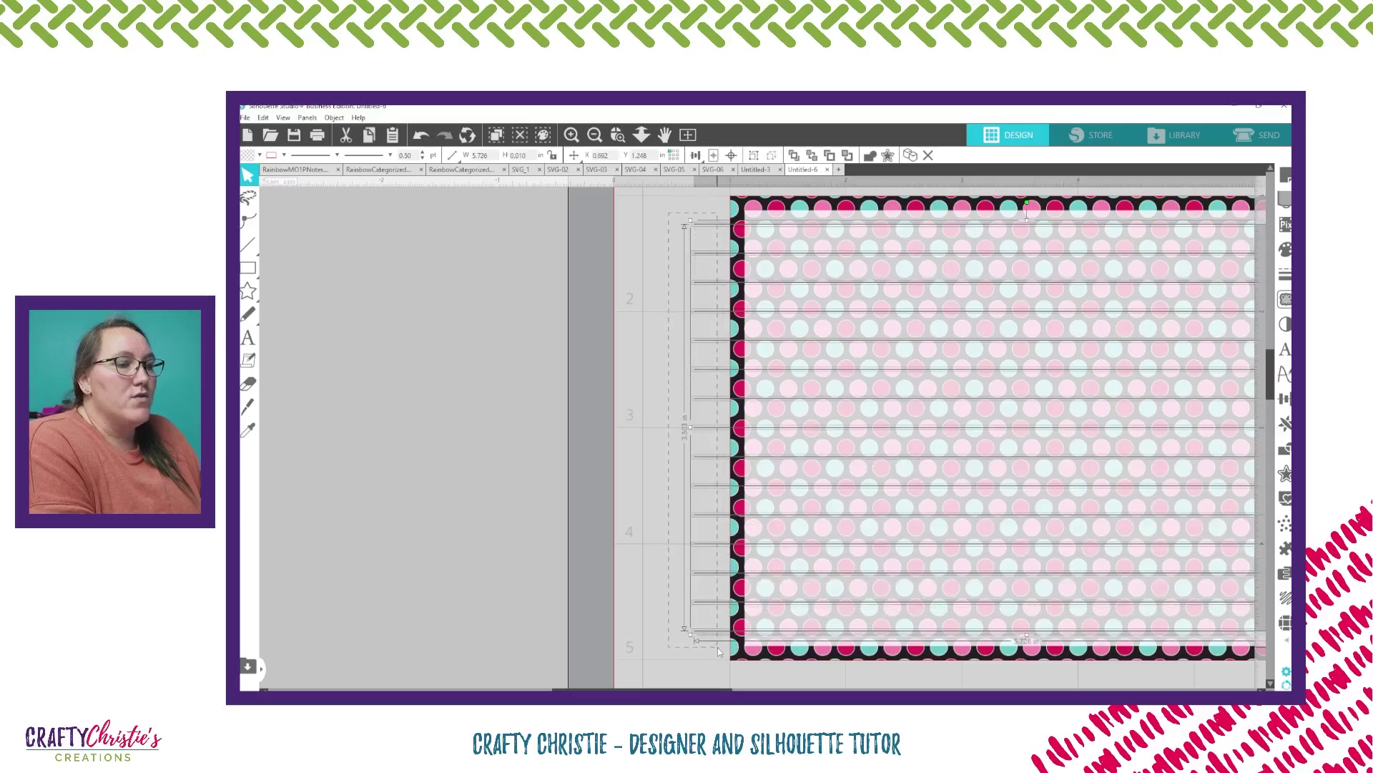
right_click(694, 342)
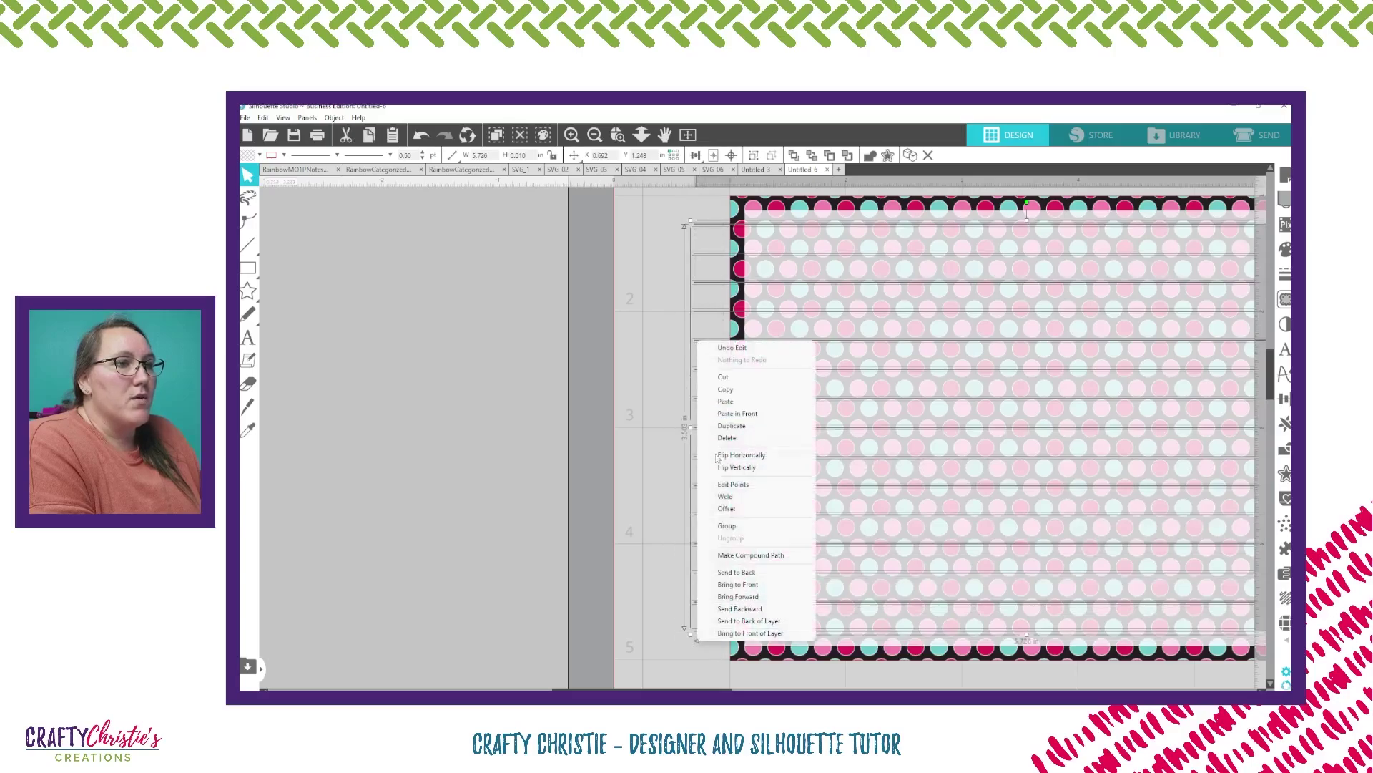
click(735, 527)
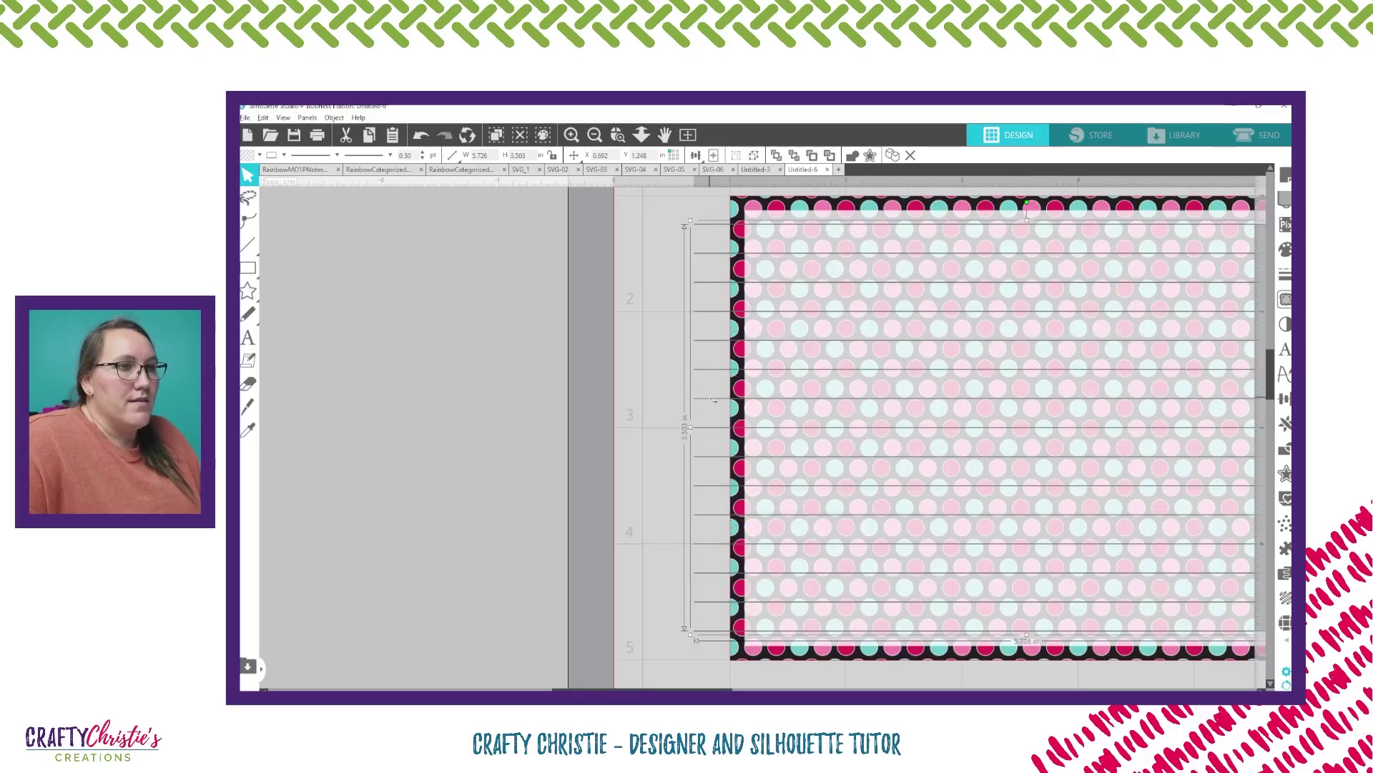
Place a spare copy of the grouped writing lines off the page beside the card, undoing any accidental shift of the white rectangle.
drag(712, 399, 241, 399)
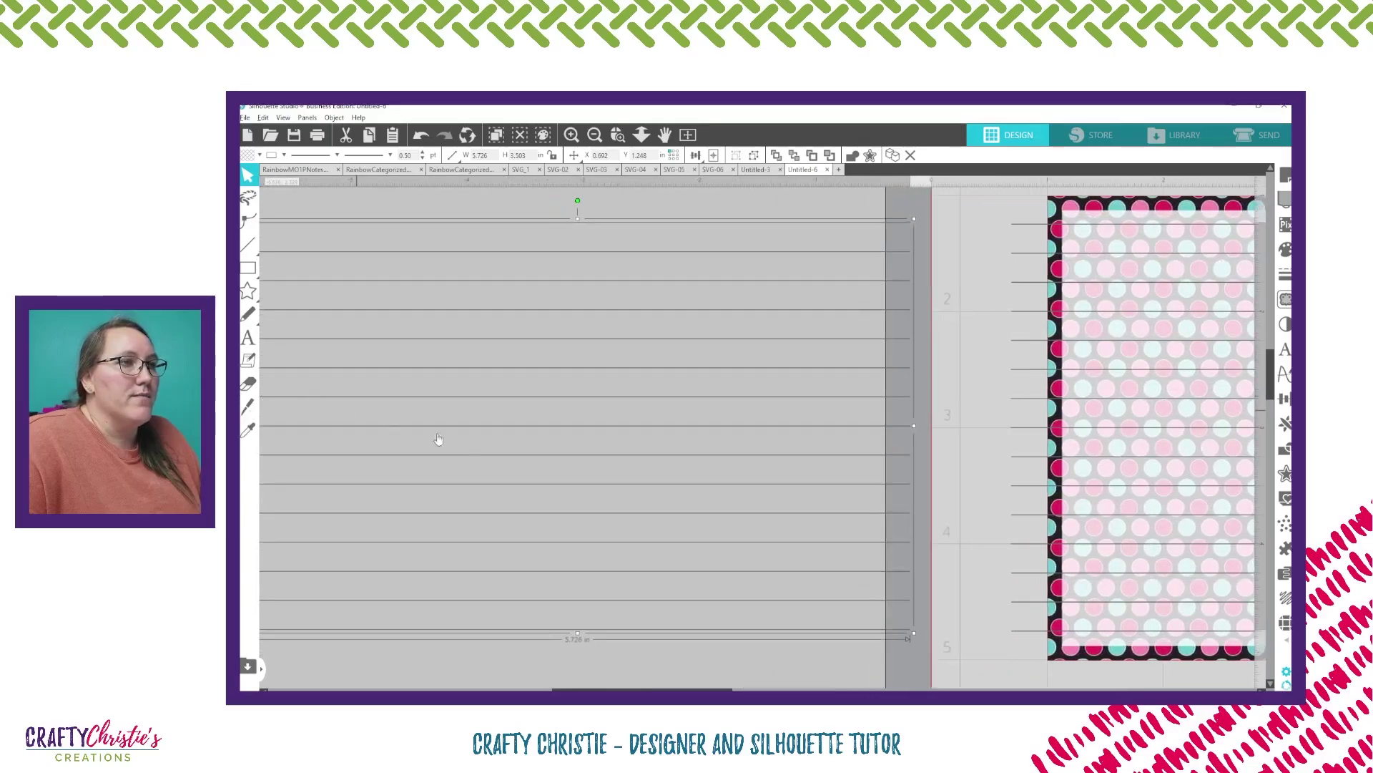
drag(593, 659, 802, 688)
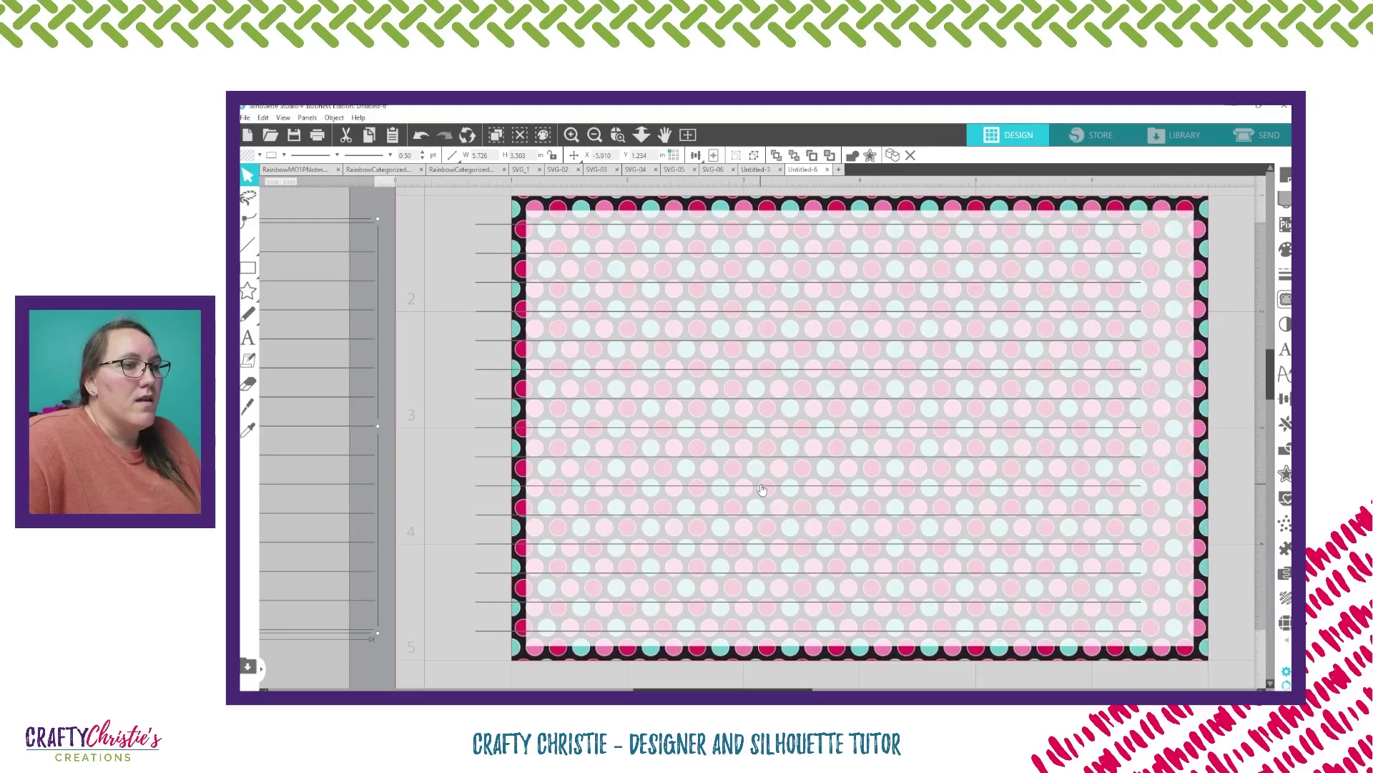
drag(761, 489, 770, 489)
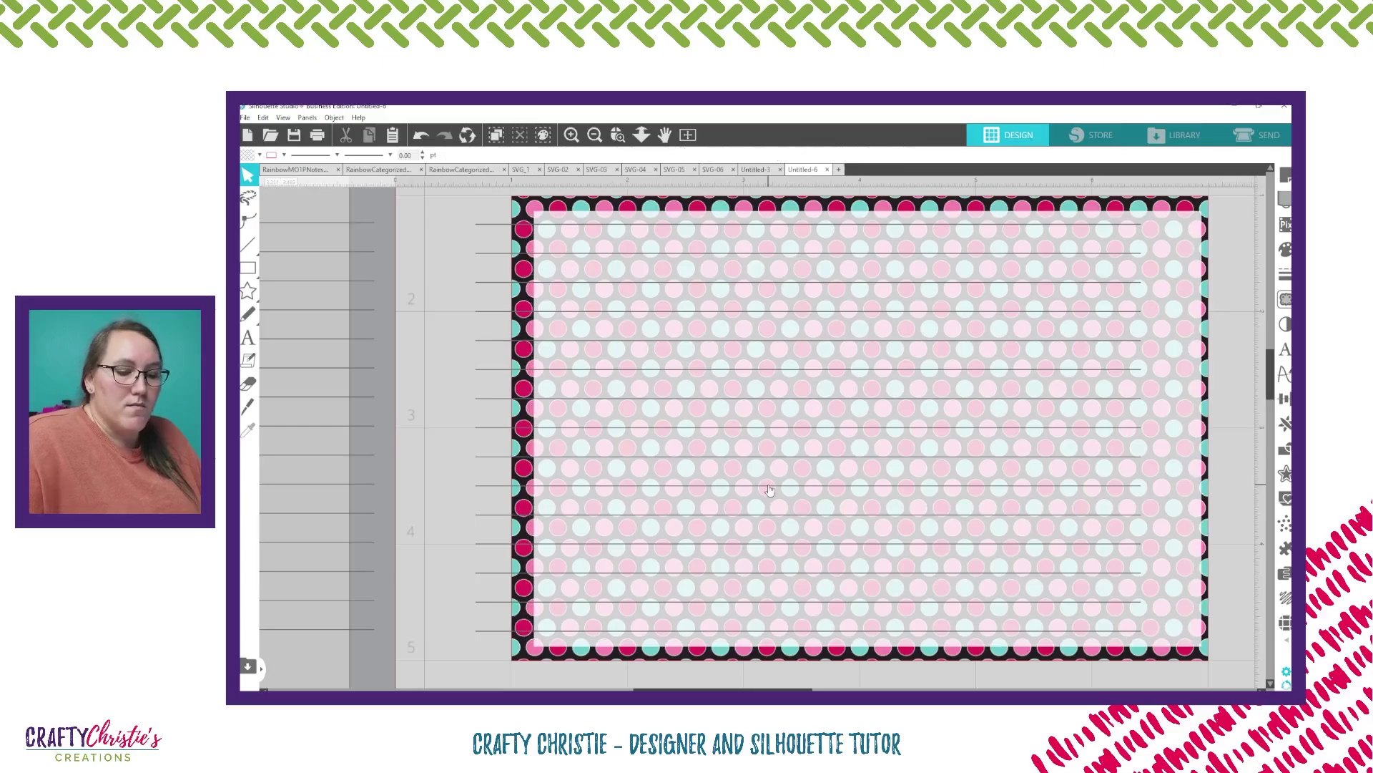
key(ctrl+z)
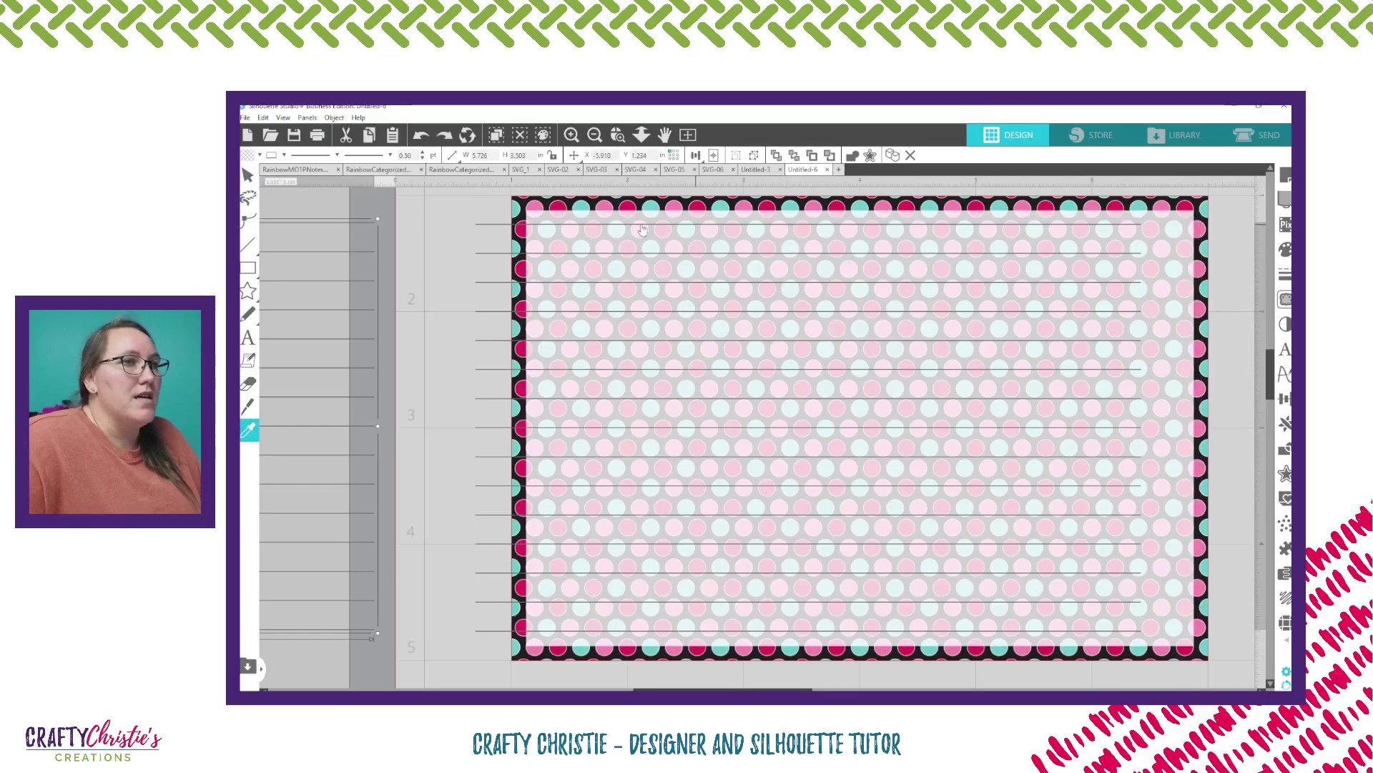
Move the grouped writing lines onto the card and center them with the translucent white rectangle.
click(482, 224)
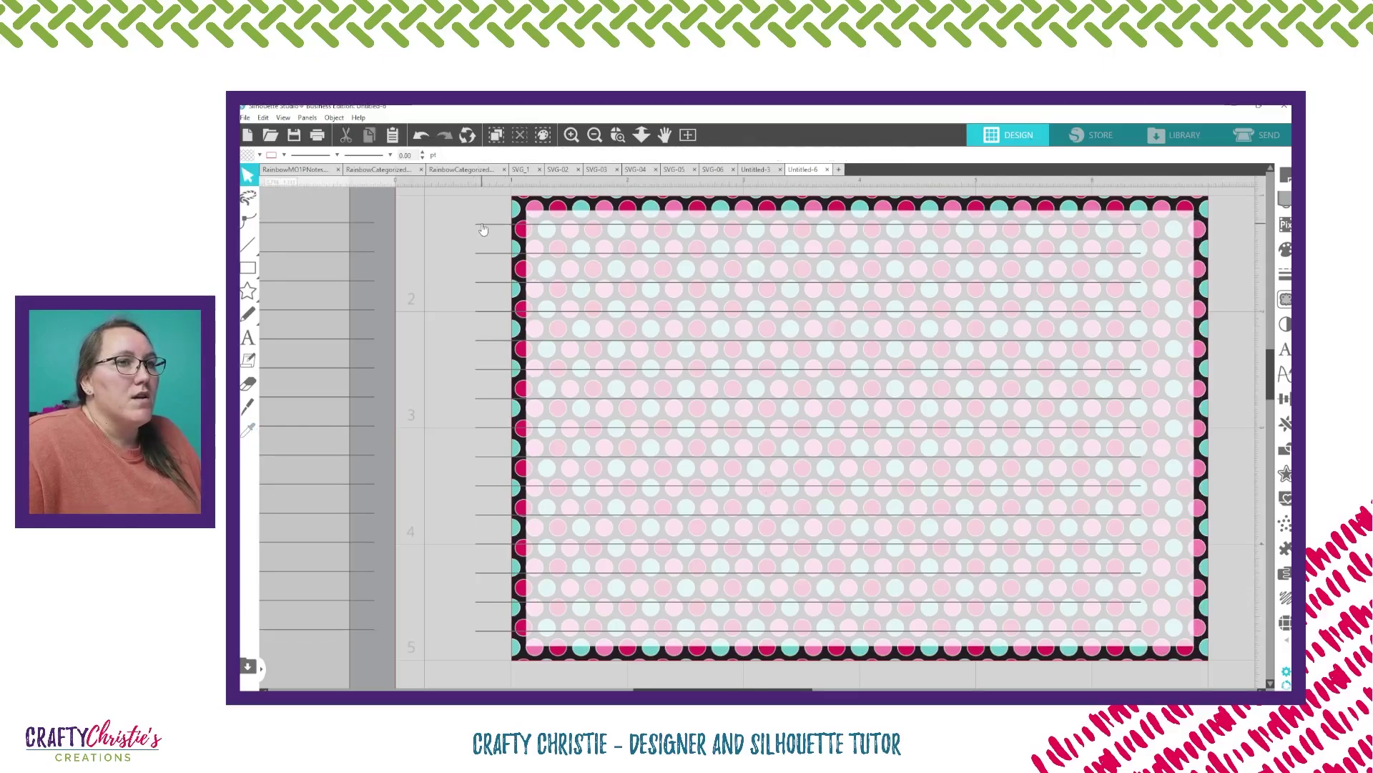
drag(484, 228, 536, 226)
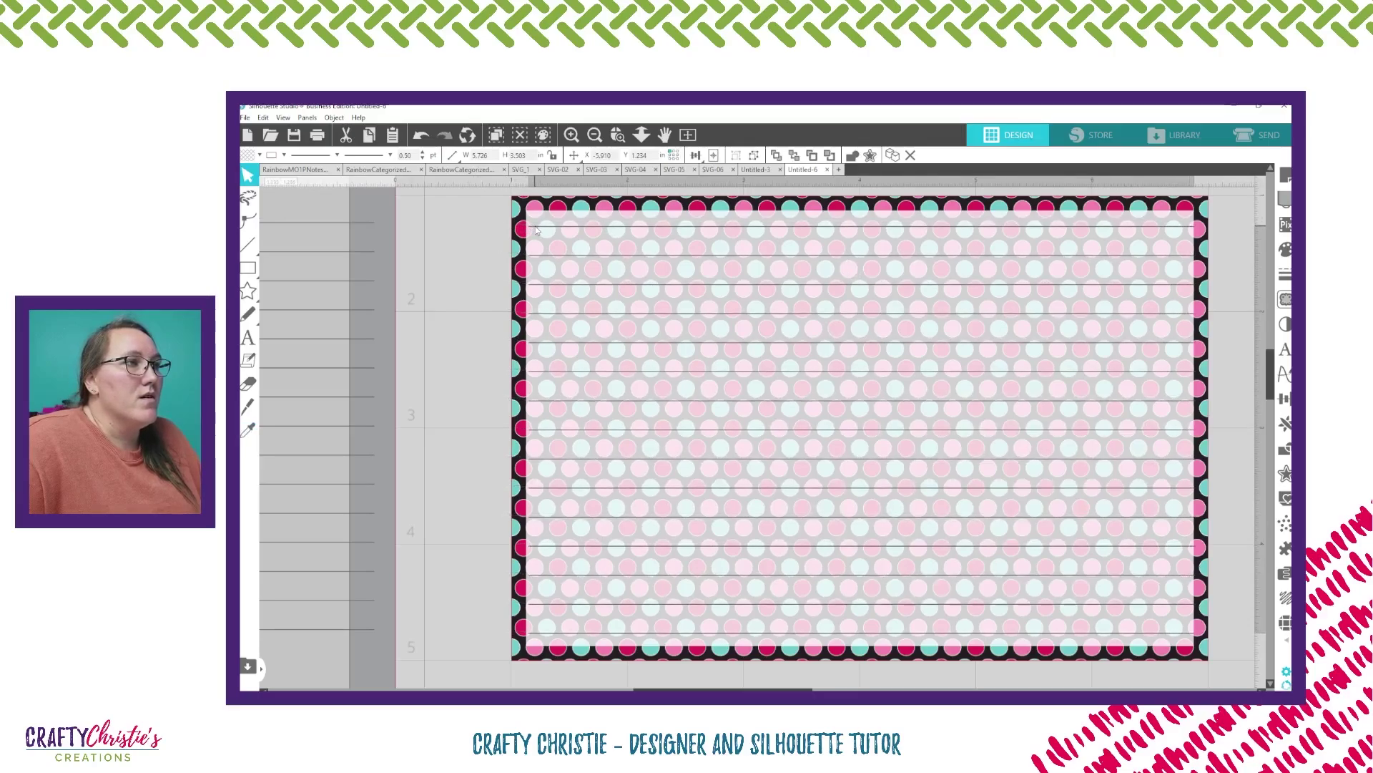
key(Escape)
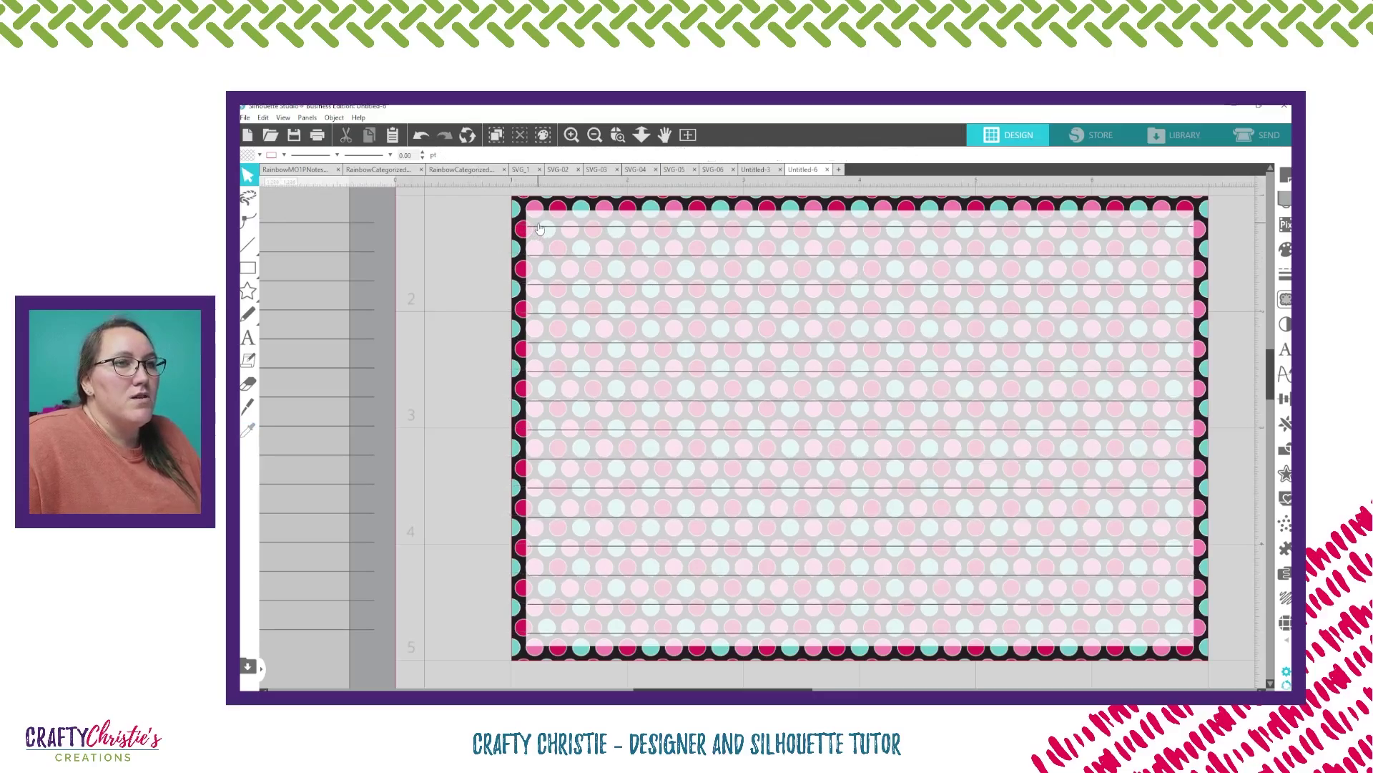
click(536, 222)
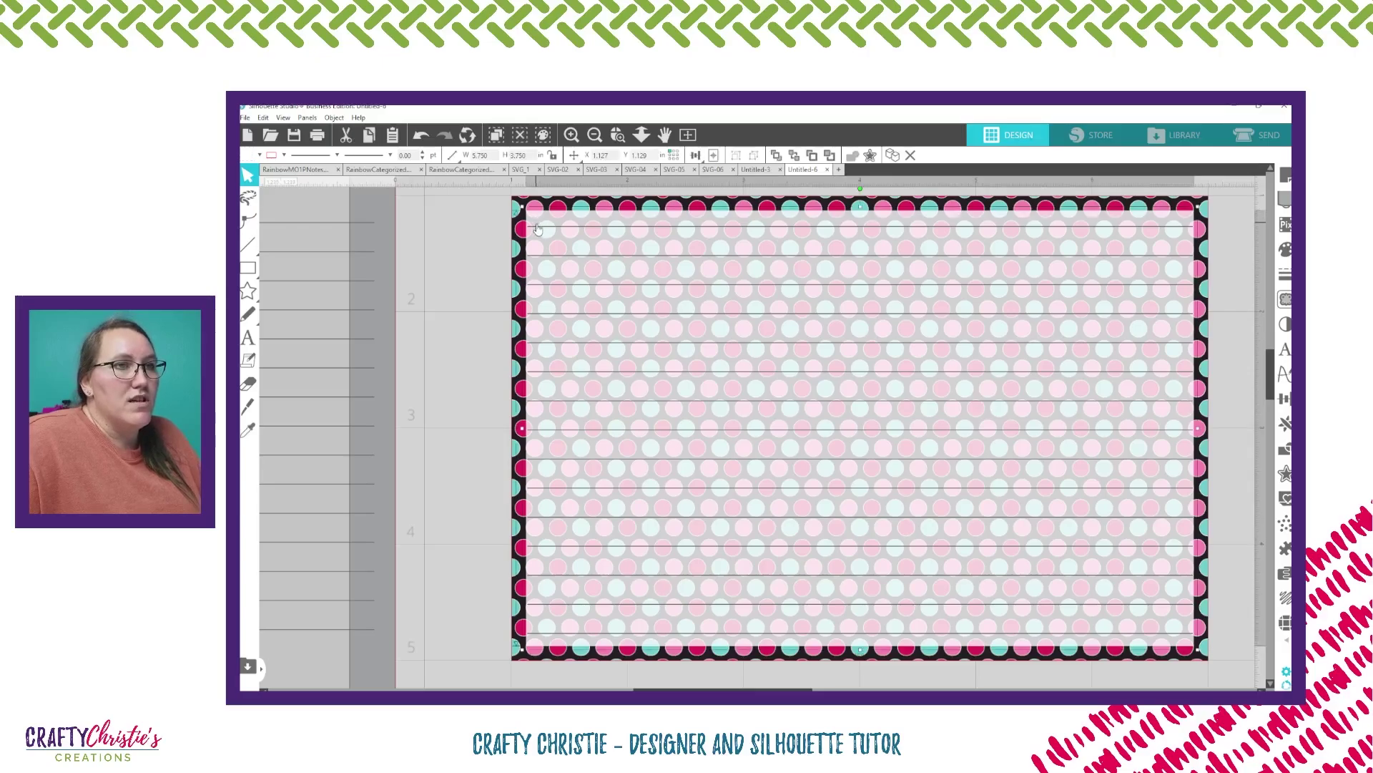
key(Escape)
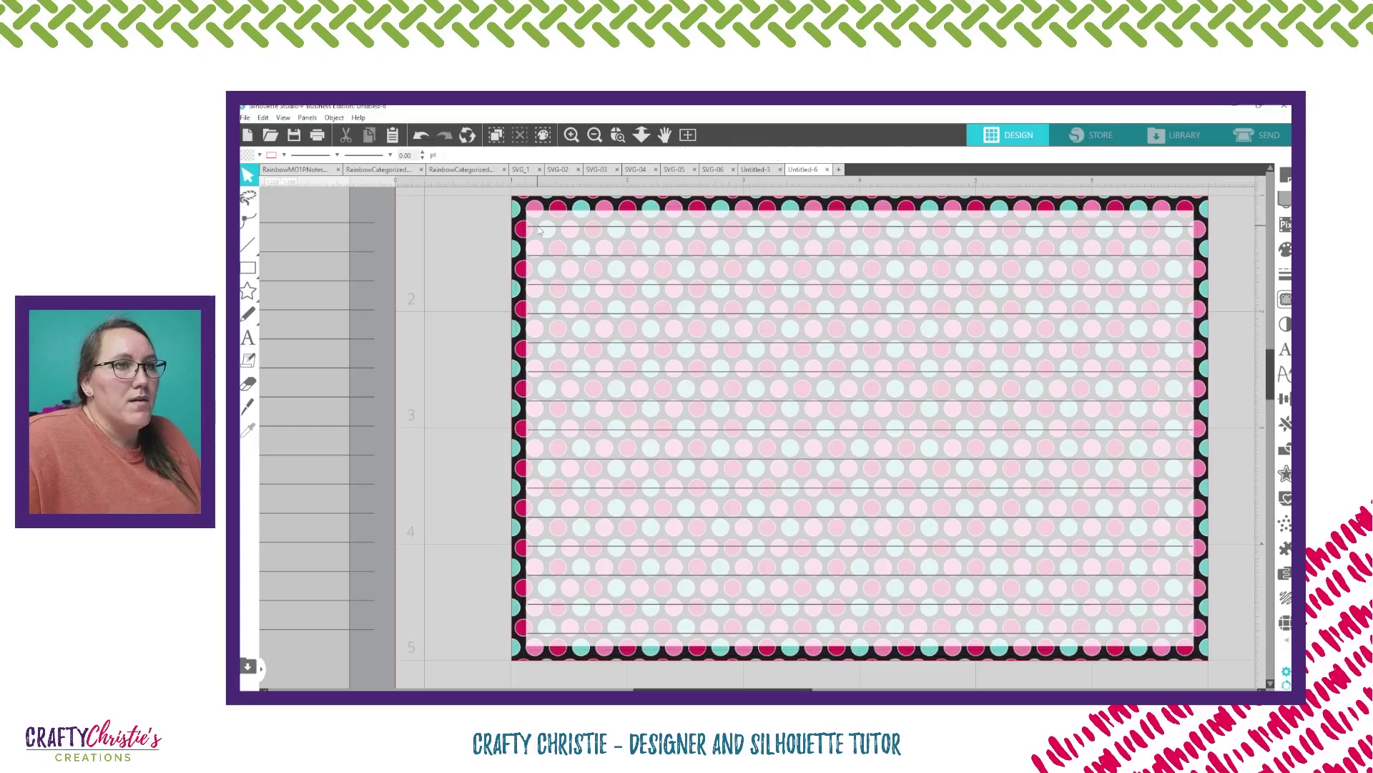
click(539, 223)
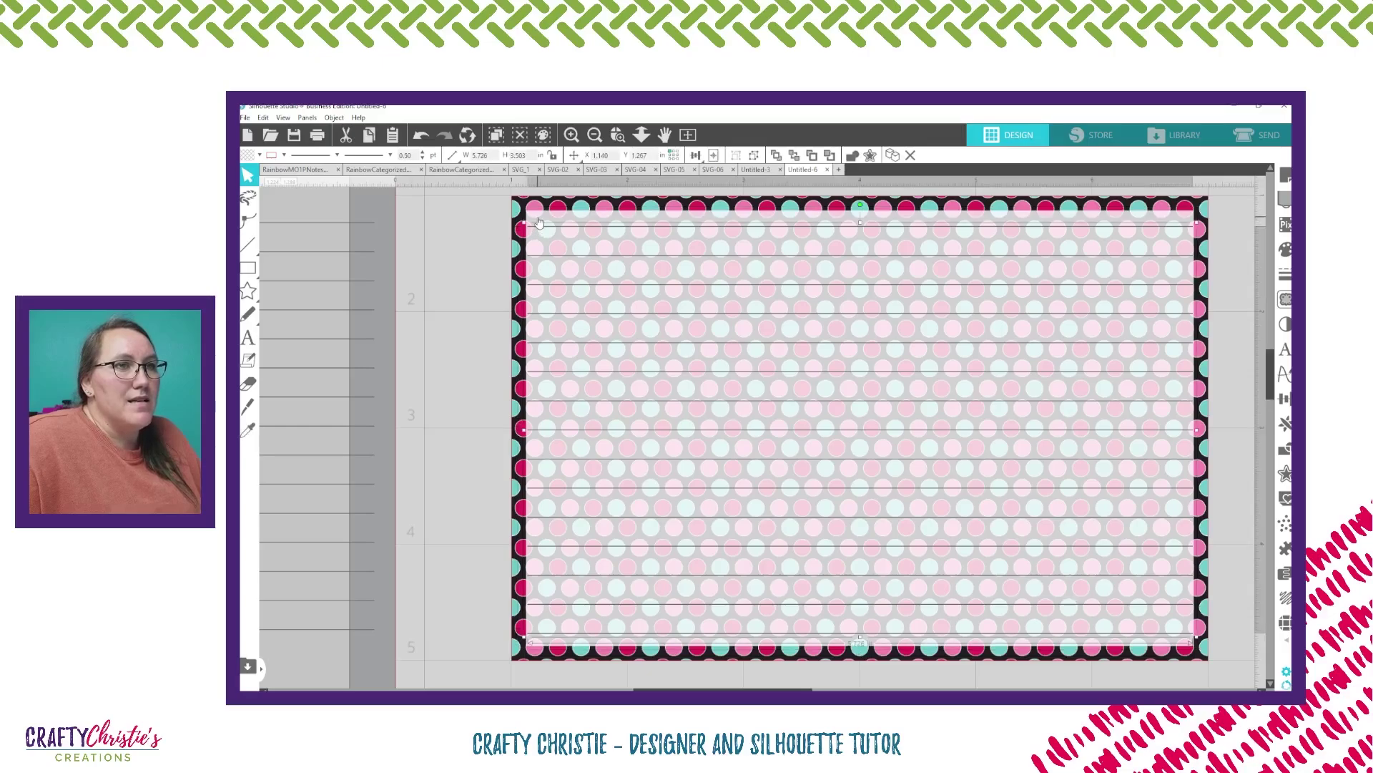
key(ctrl+a)
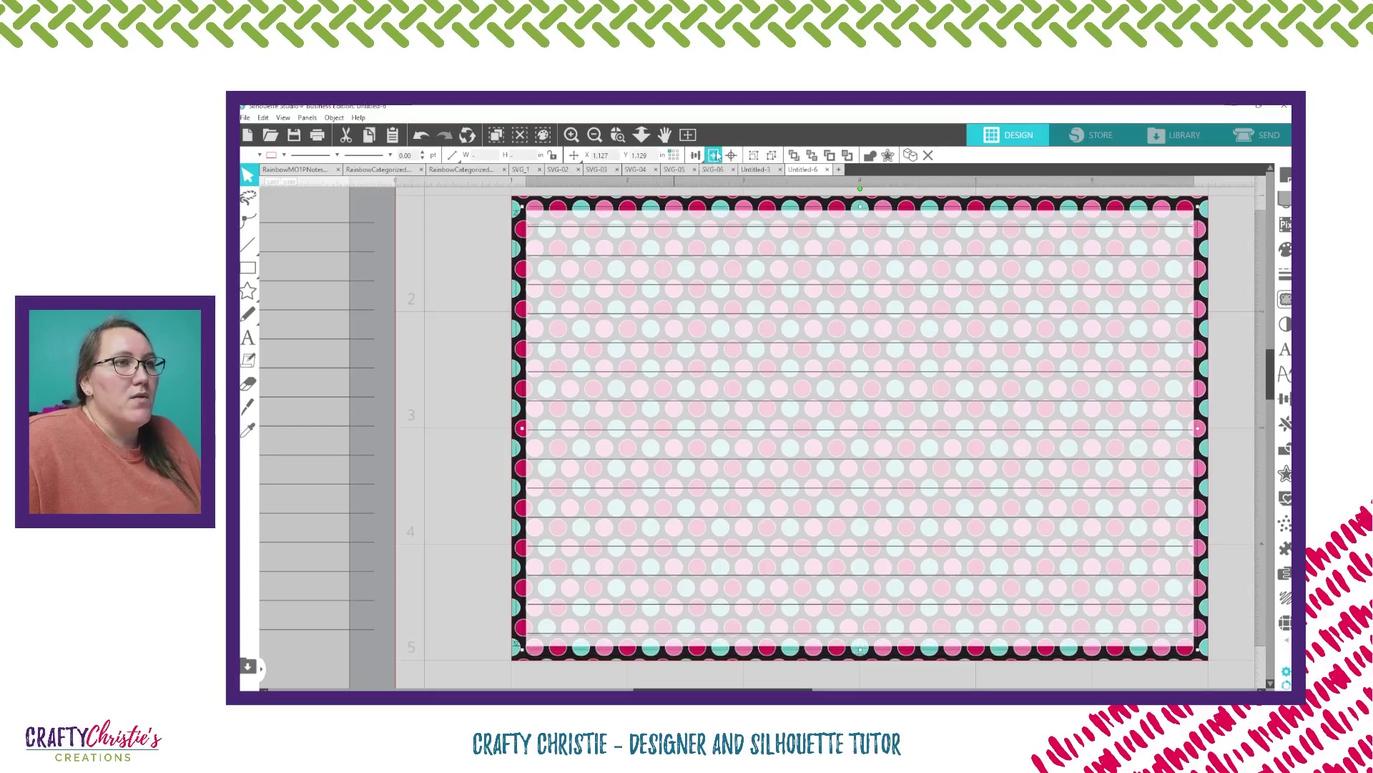
click(731, 155)
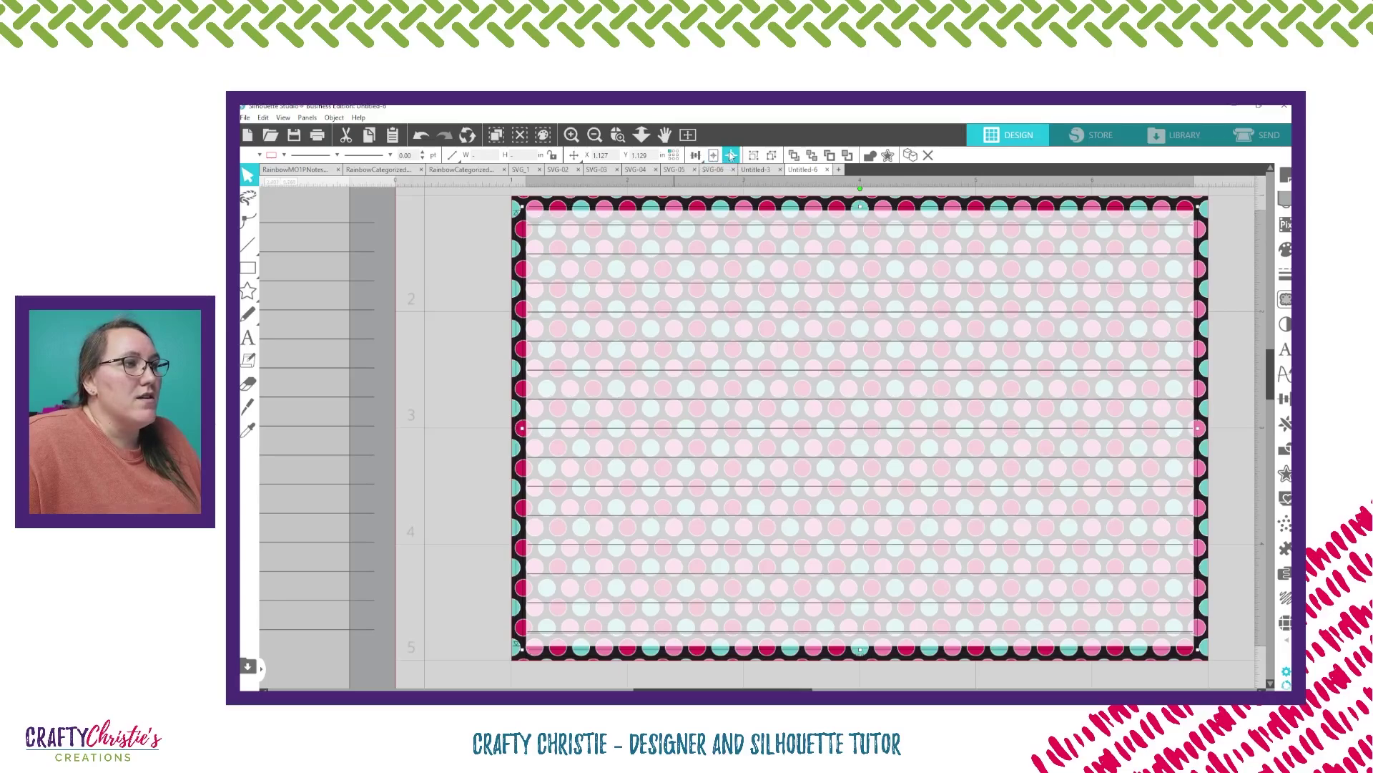
Select the polka dot background together with the white rectangle and writing lines, and group them into one card.
click(651, 206)
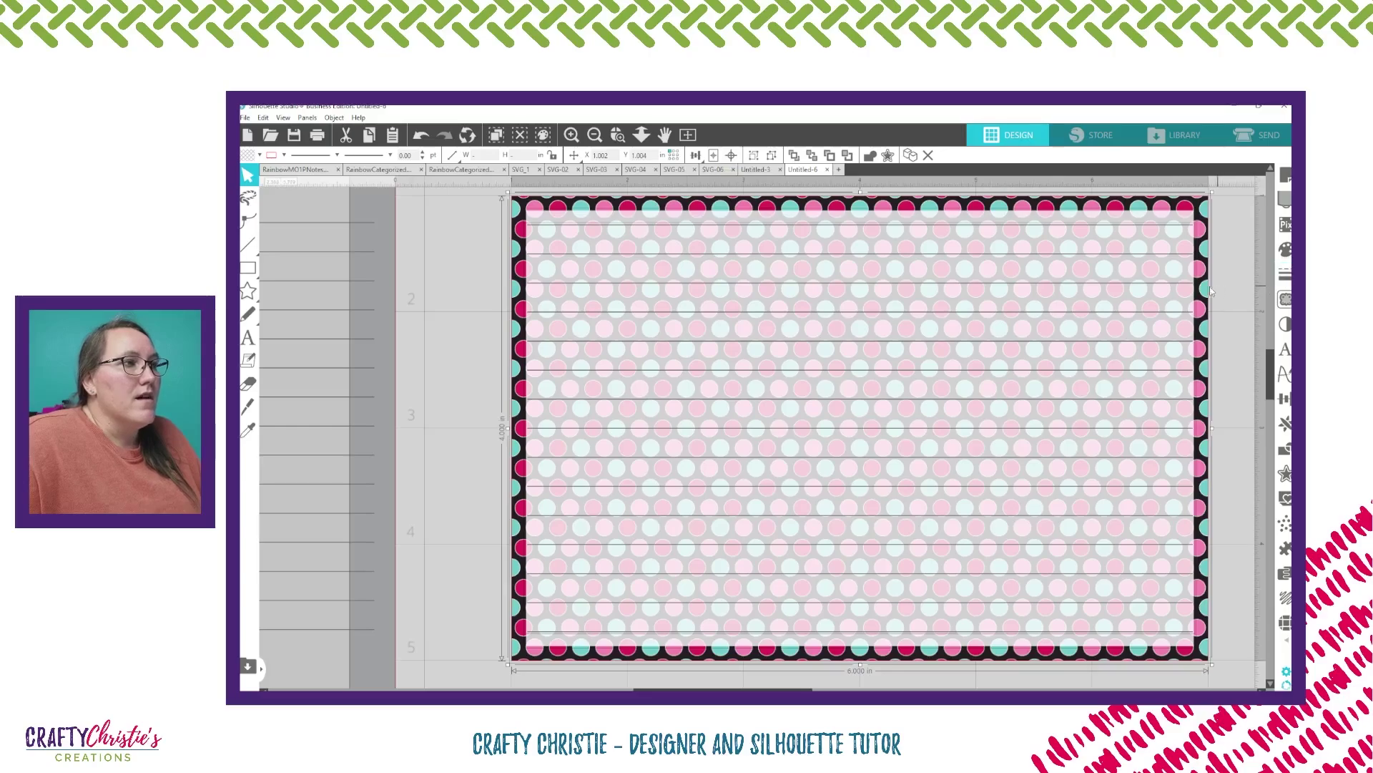
right_click(703, 291)
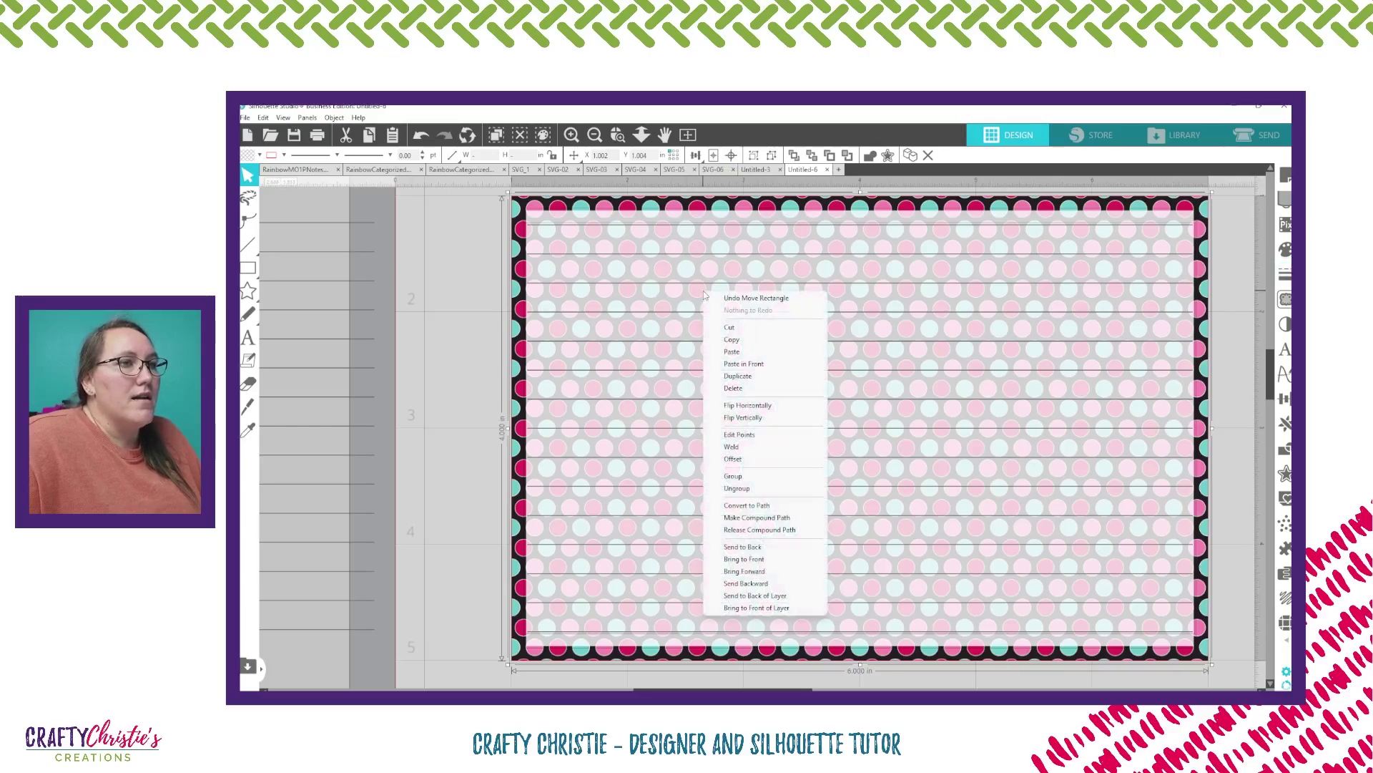
click(743, 477)
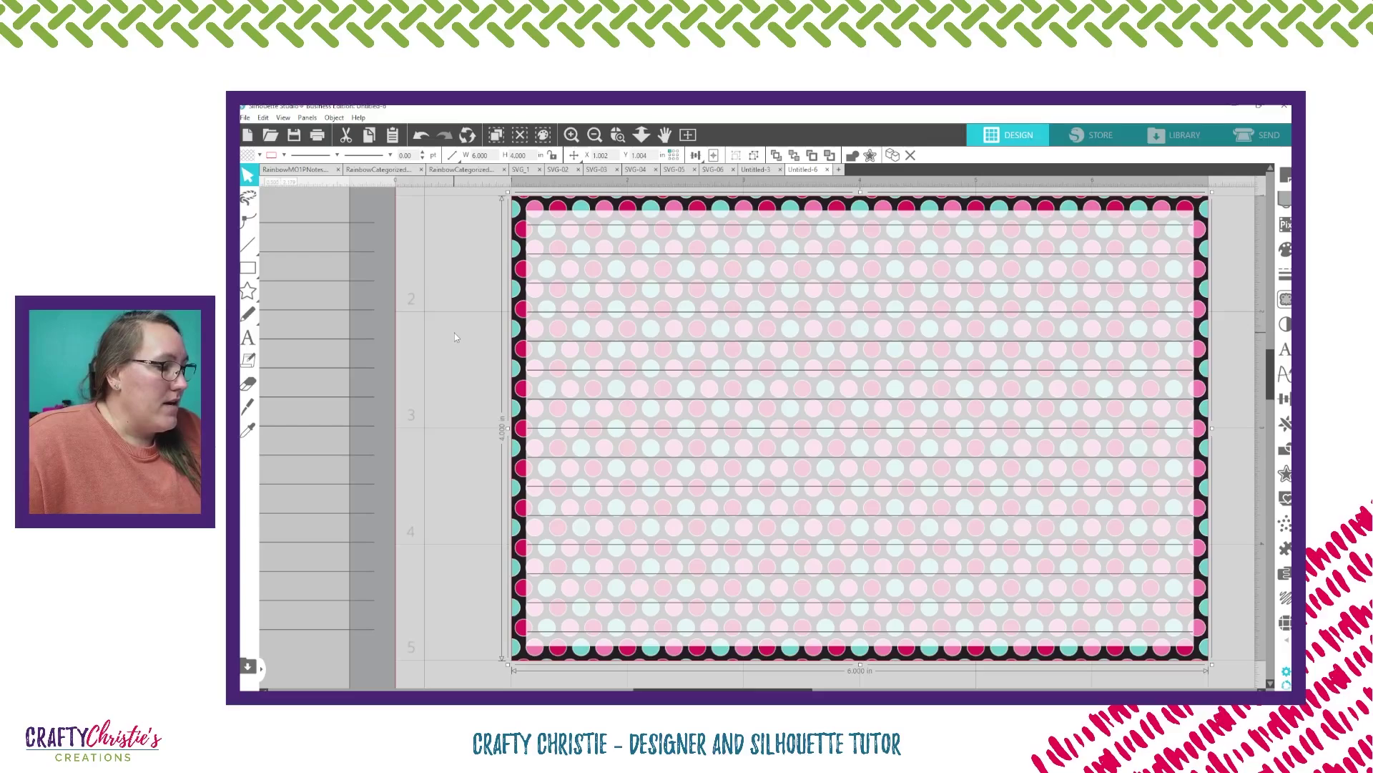
Duplicate the grouped 6 by 4 in card to its left and move the copy off the page.
scroll(454, 332, down, 3)
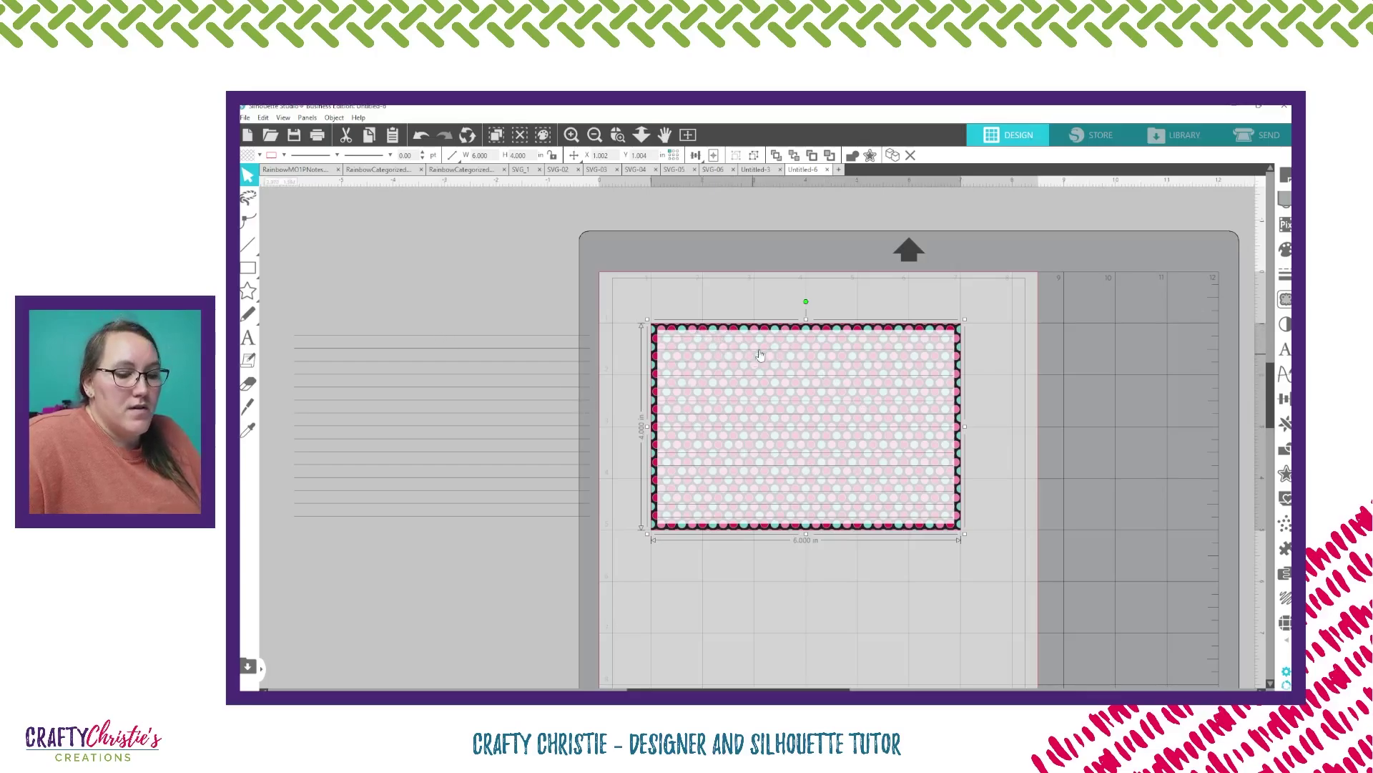
scroll(759, 350, down, 1)
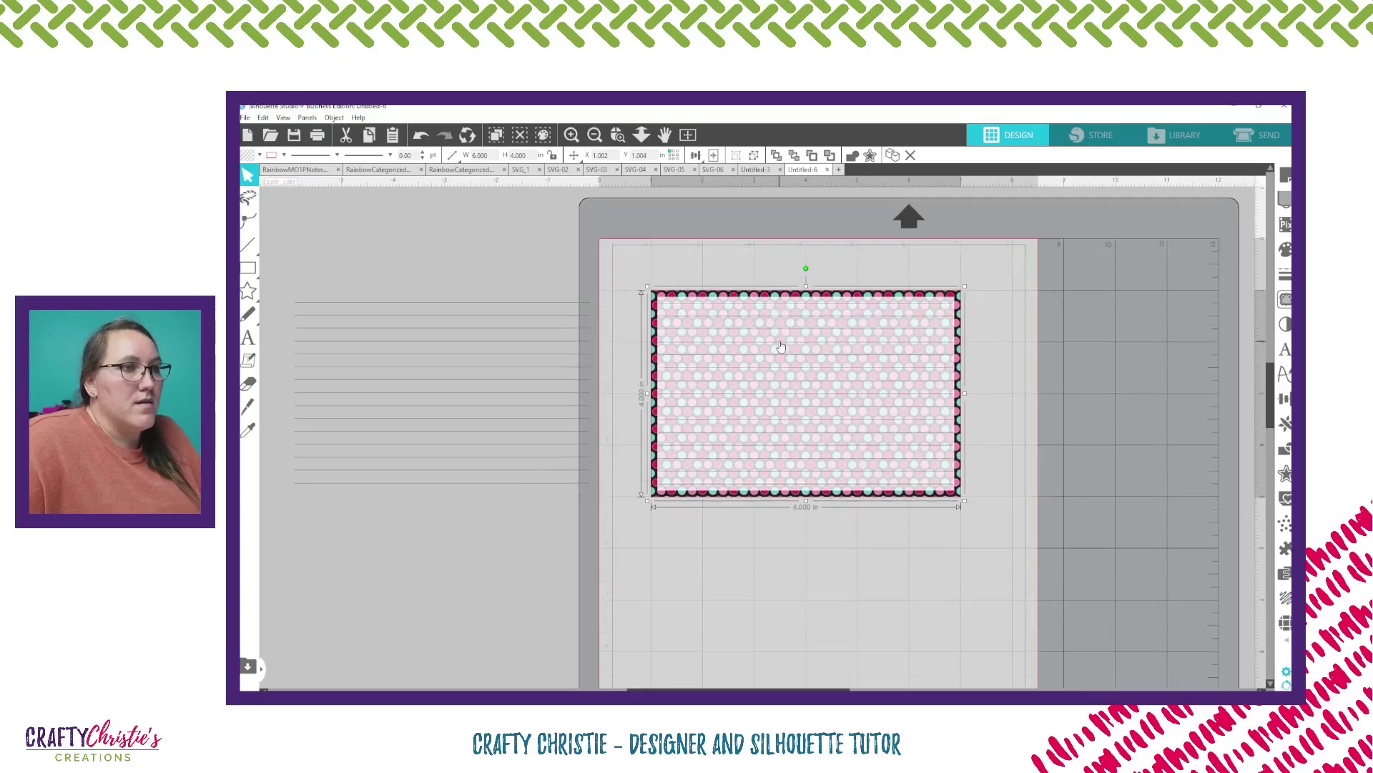
right_click(758, 301)
click(723, 329)
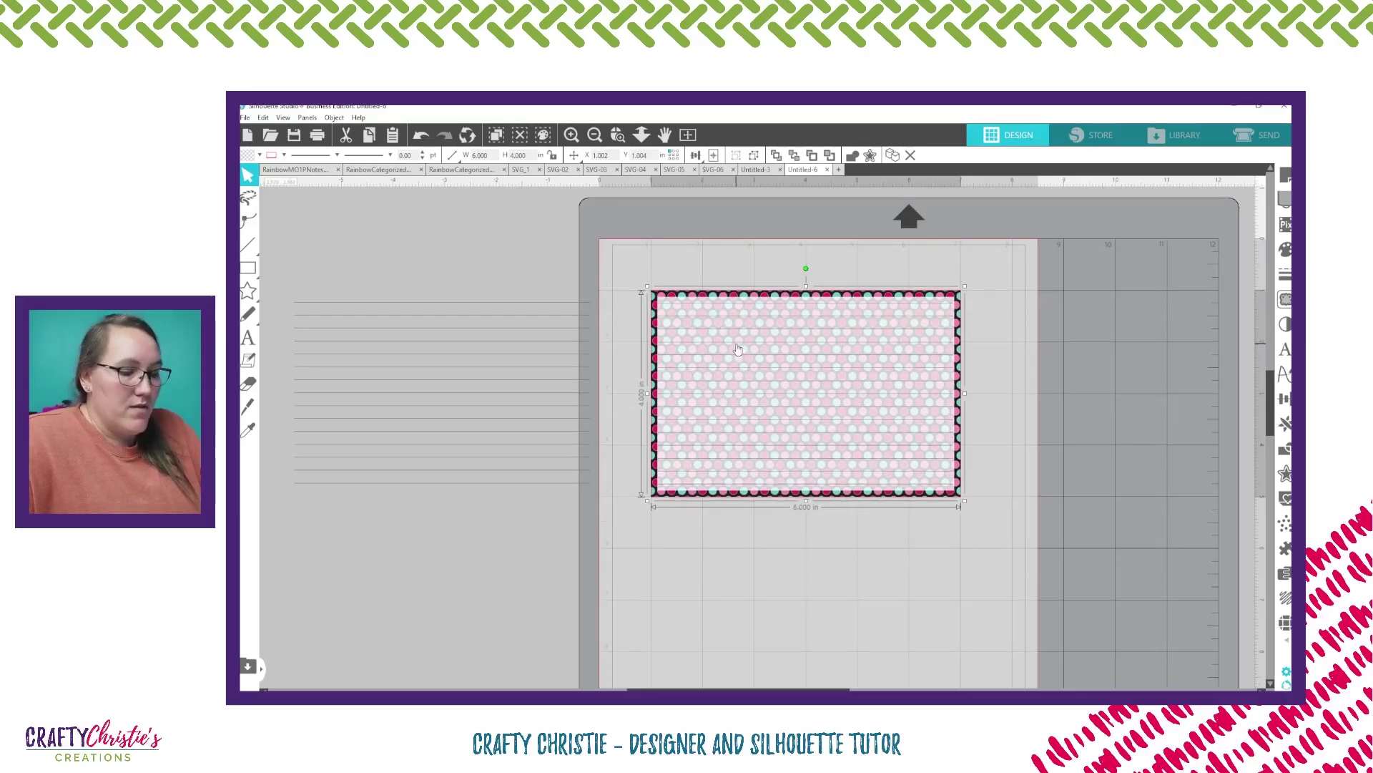
key(i)
key(ctrl+Left)
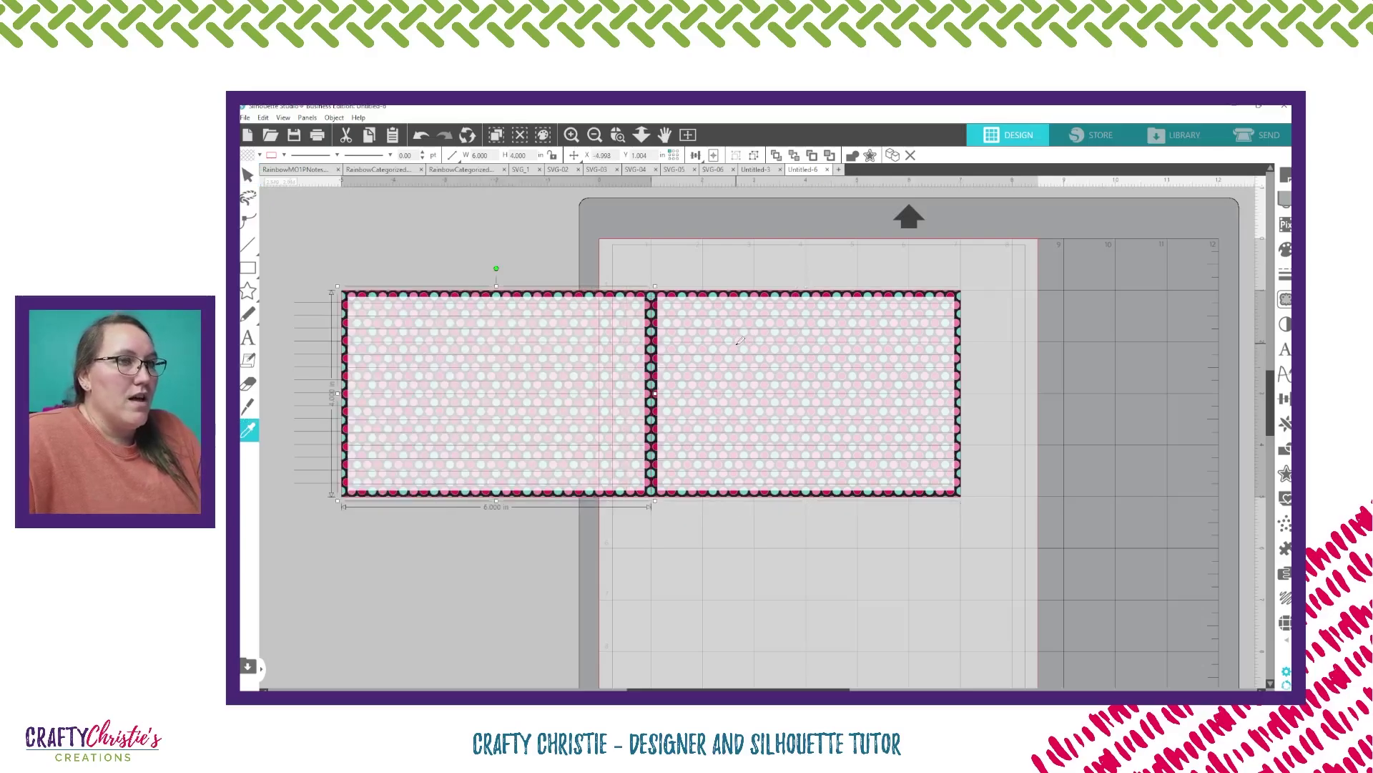
key(v)
drag(580, 385, 522, 306)
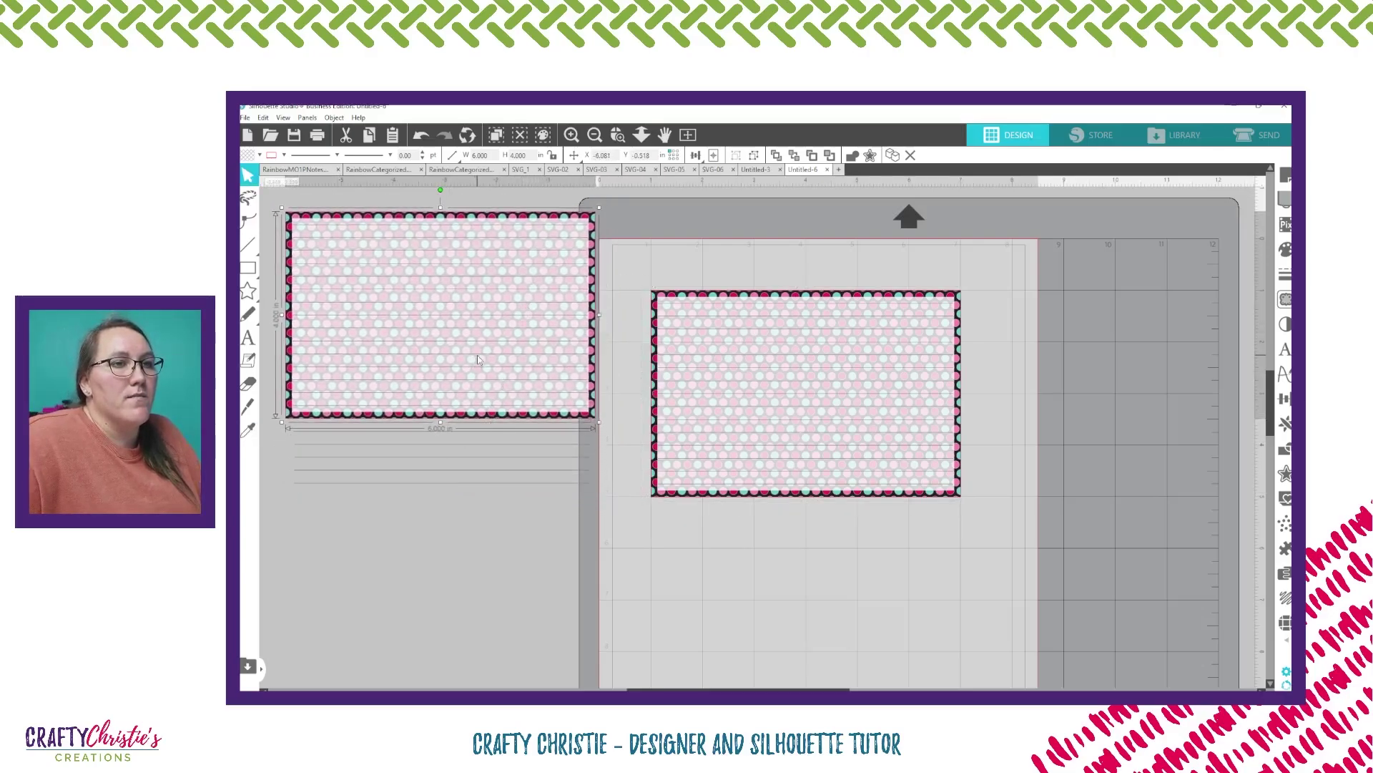
Delete the spare writing lines beside the page and ungroup the duplicated card.
click(433, 464)
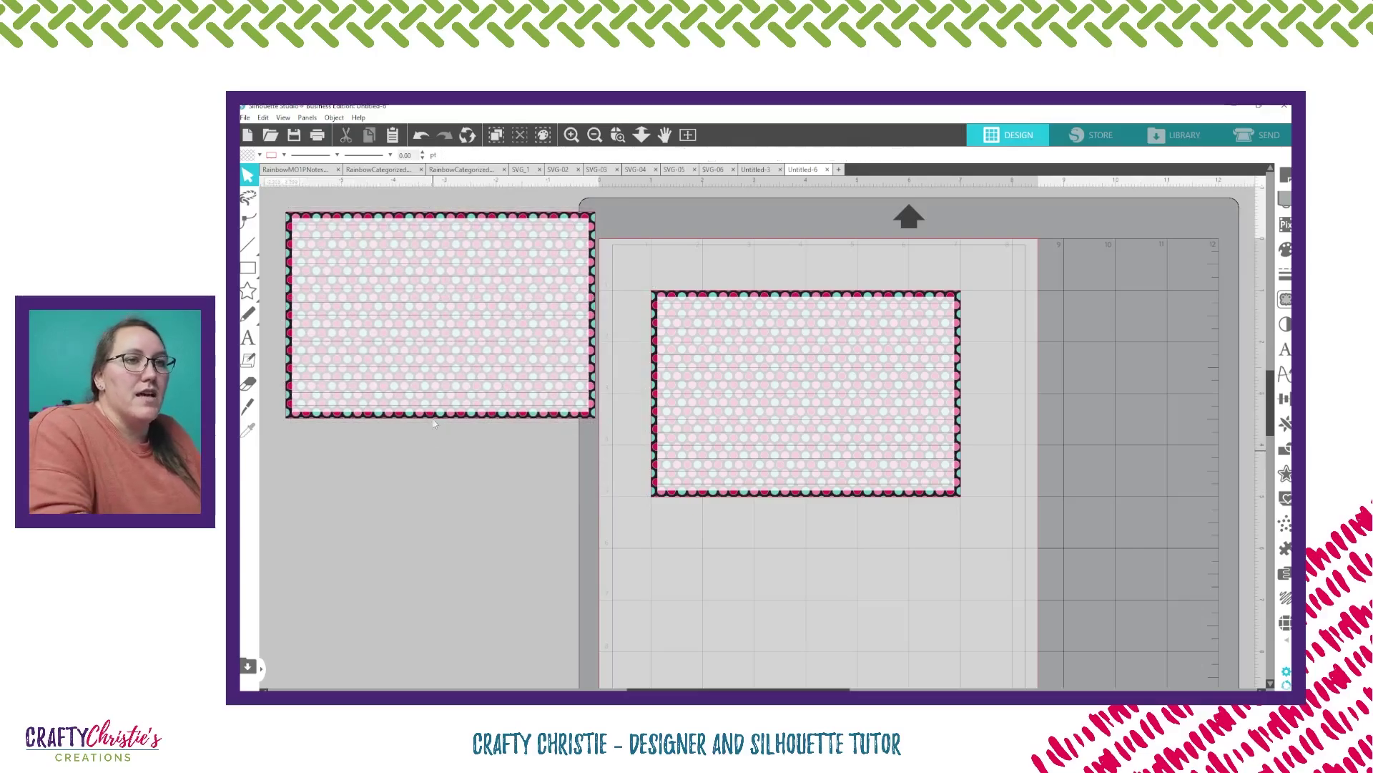
right_click(441, 326)
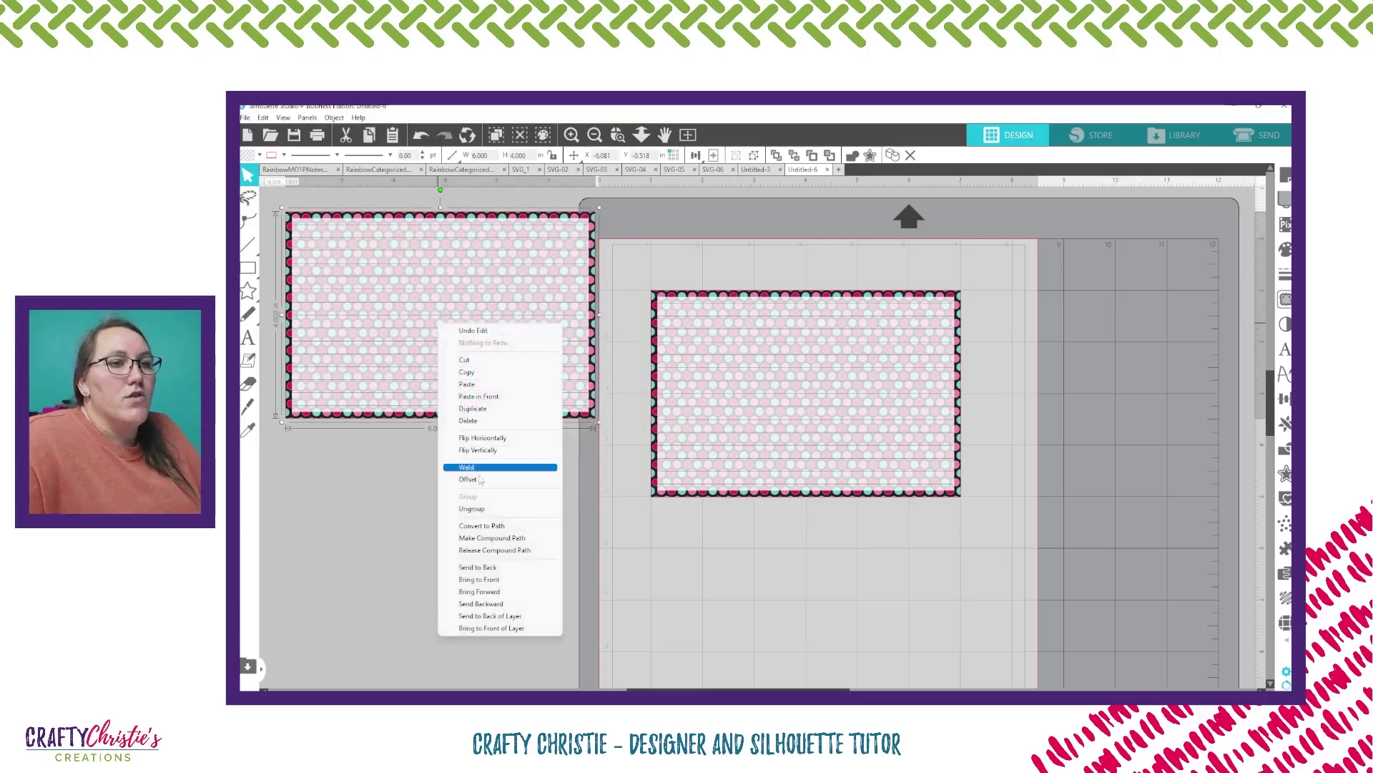
click(472, 508)
click(438, 524)
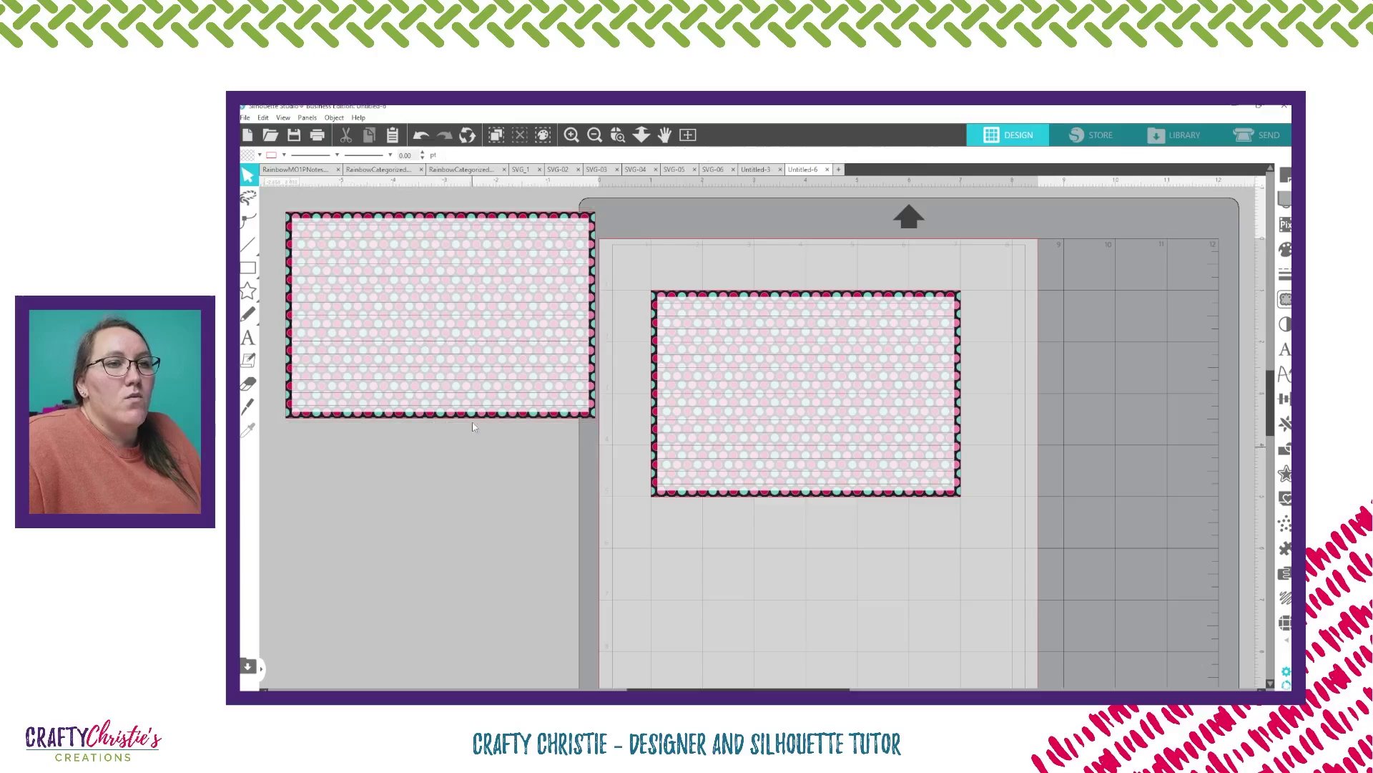
Try narrowing the white rectangle on the duplicated card from its right edge, undoing each resize.
click(452, 331)
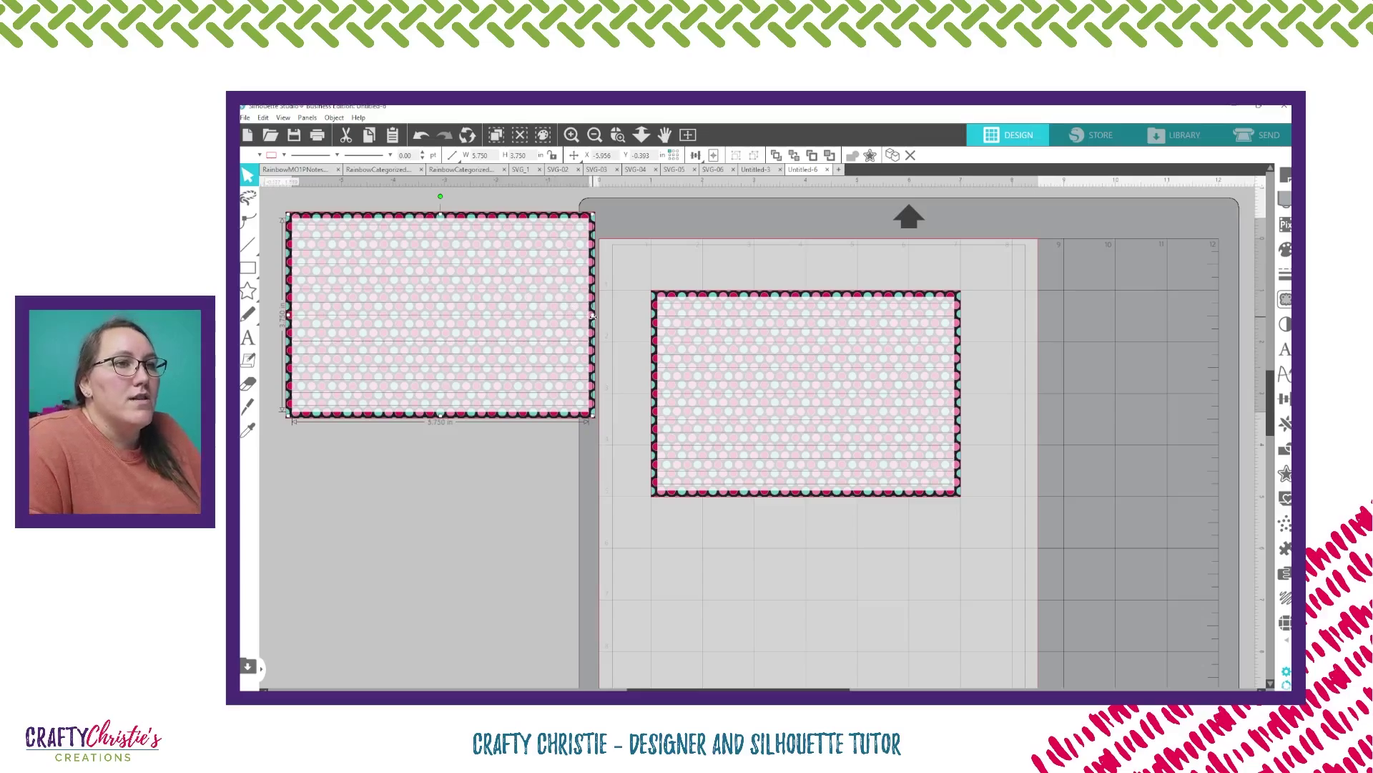
drag(592, 322, 581, 322)
key(ctrl+z)
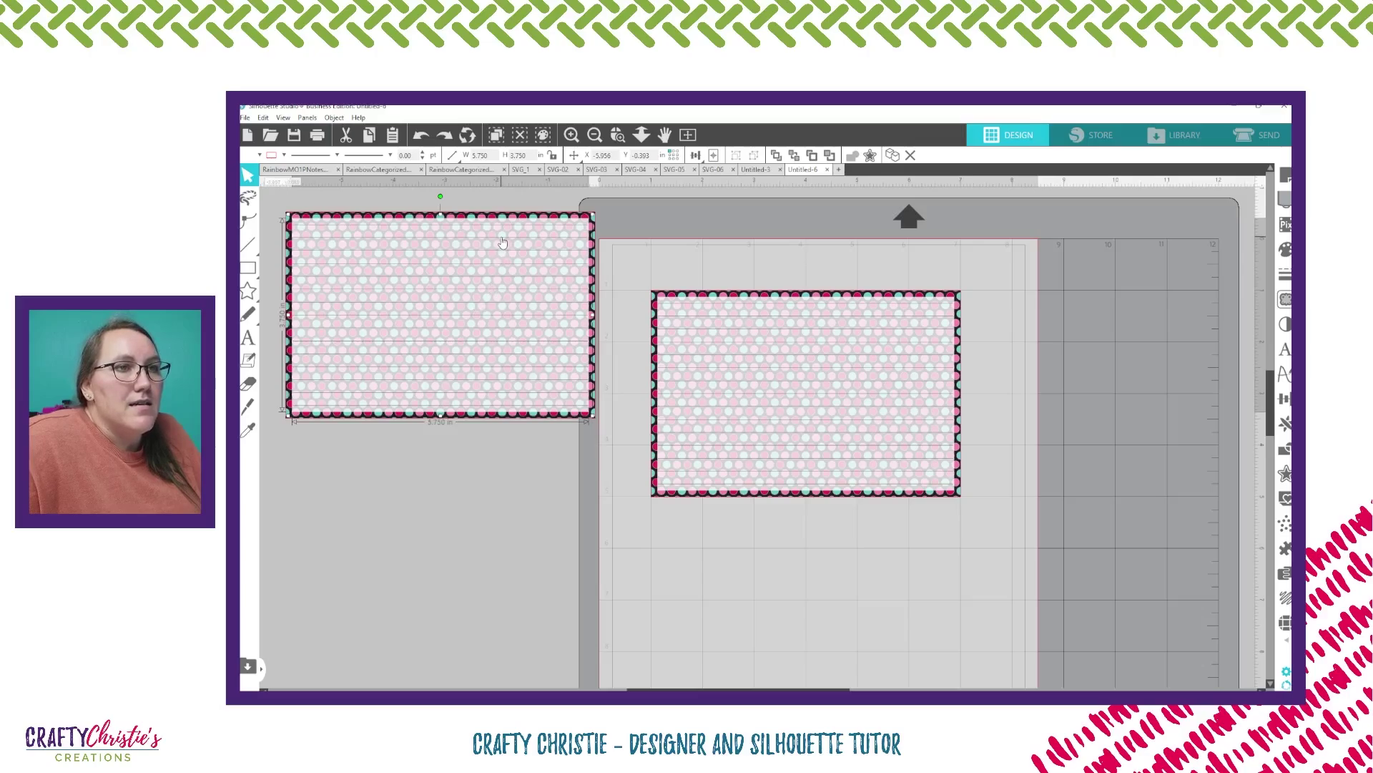
click(609, 239)
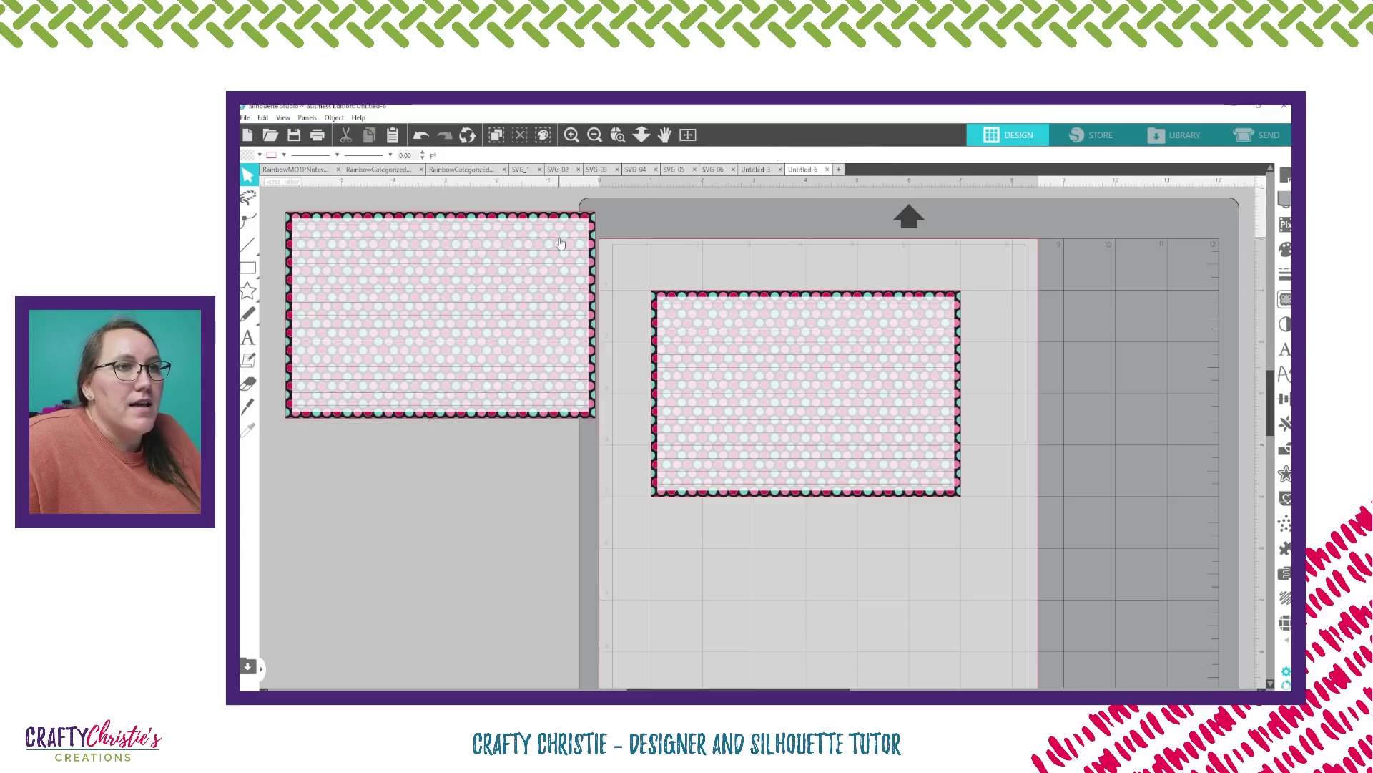
click(561, 244)
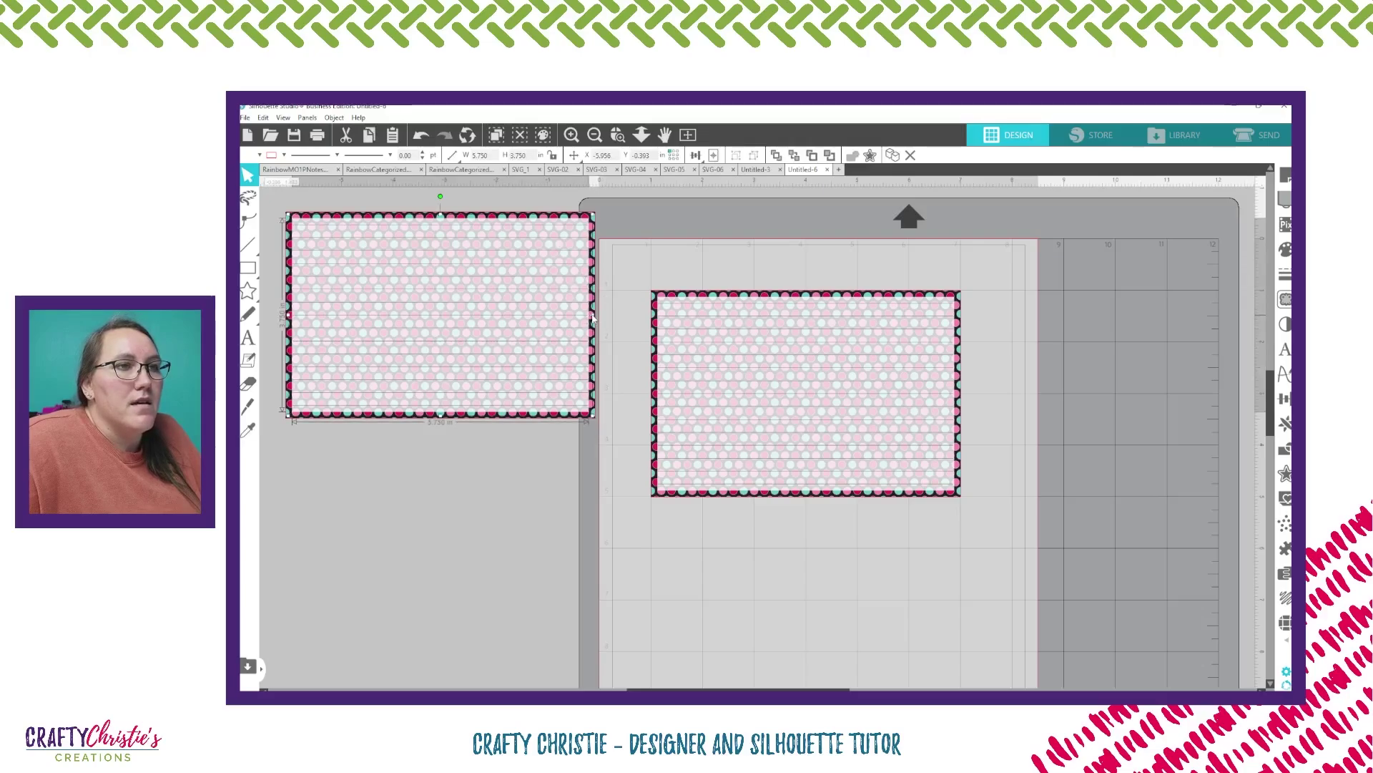
drag(593, 315, 583, 318)
key(ctrl+z)
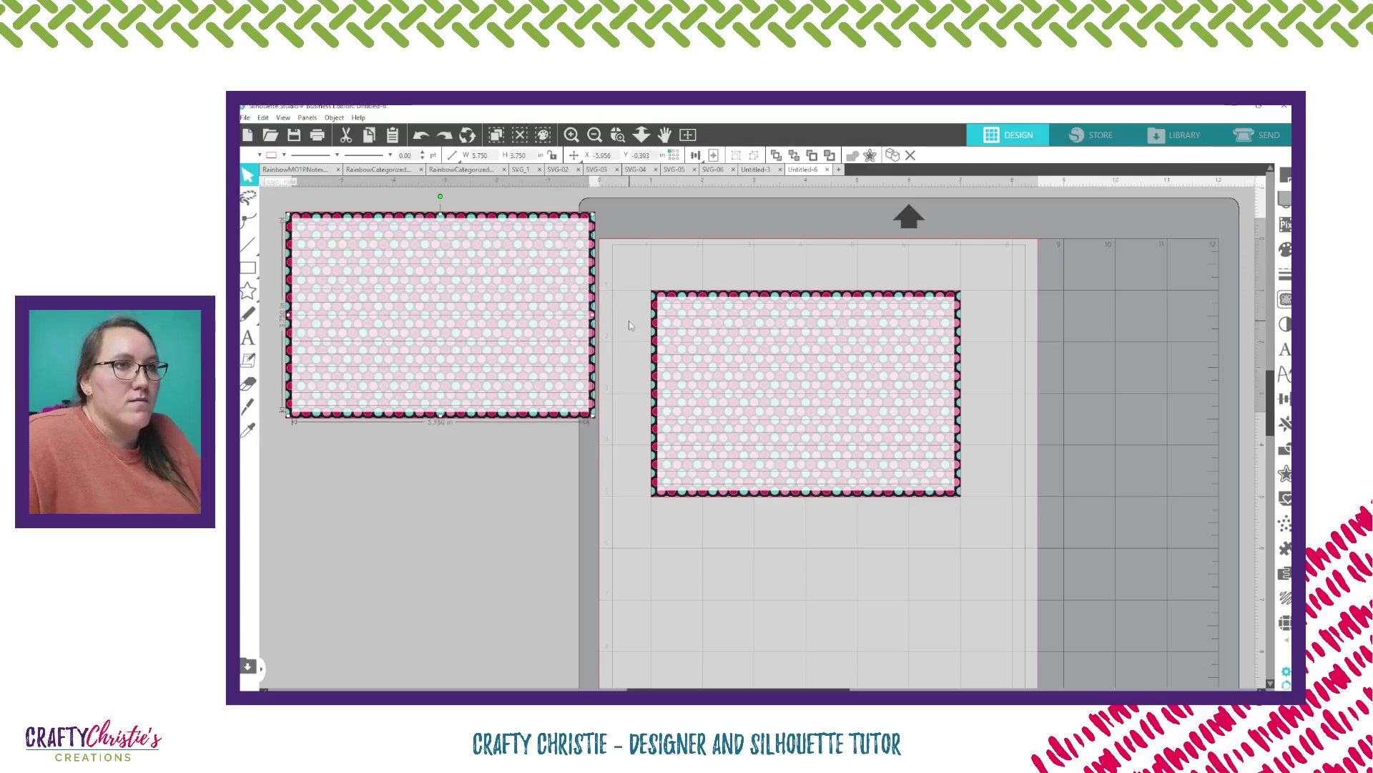
right_click(439, 267)
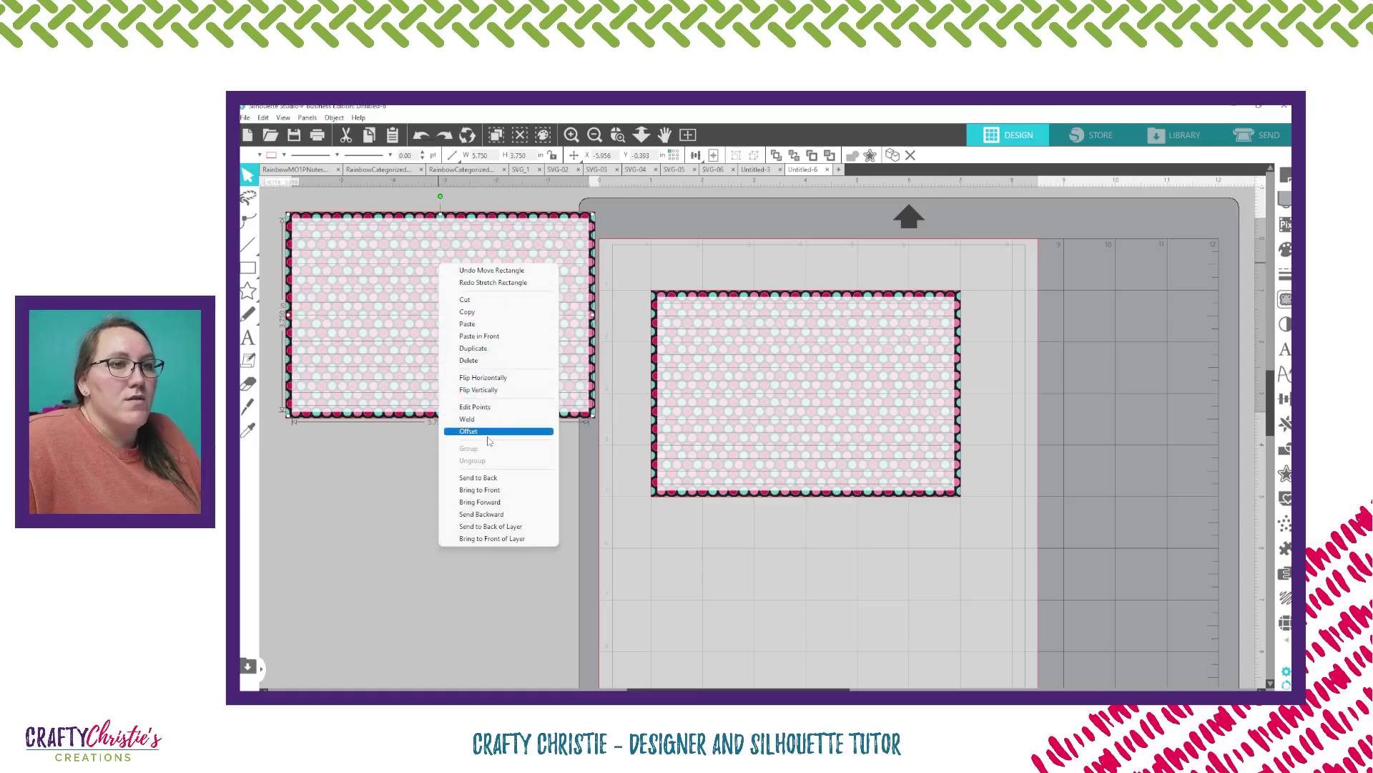
click(384, 473)
click(408, 299)
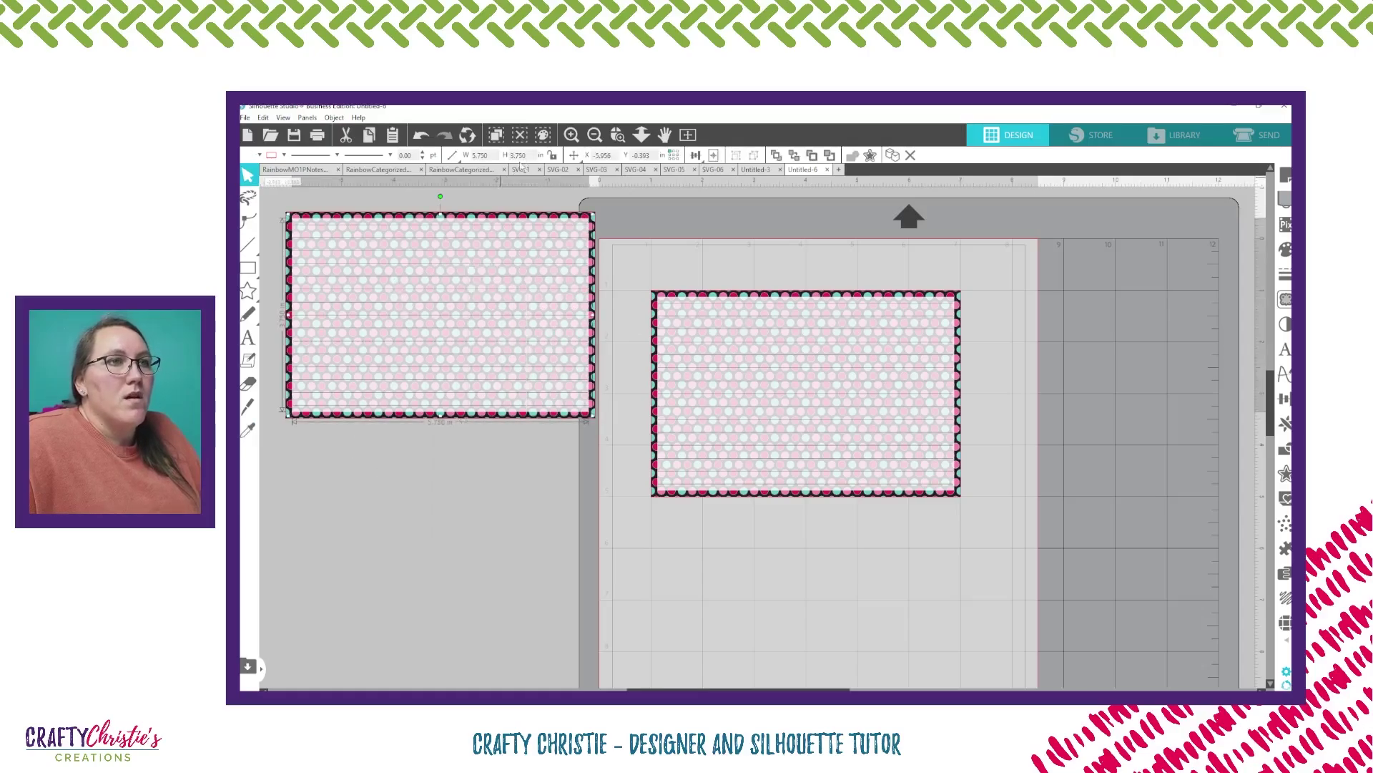
Narrow the writing lines on the duplicated card from their right end to about 2.3 in wide.
click(618, 136)
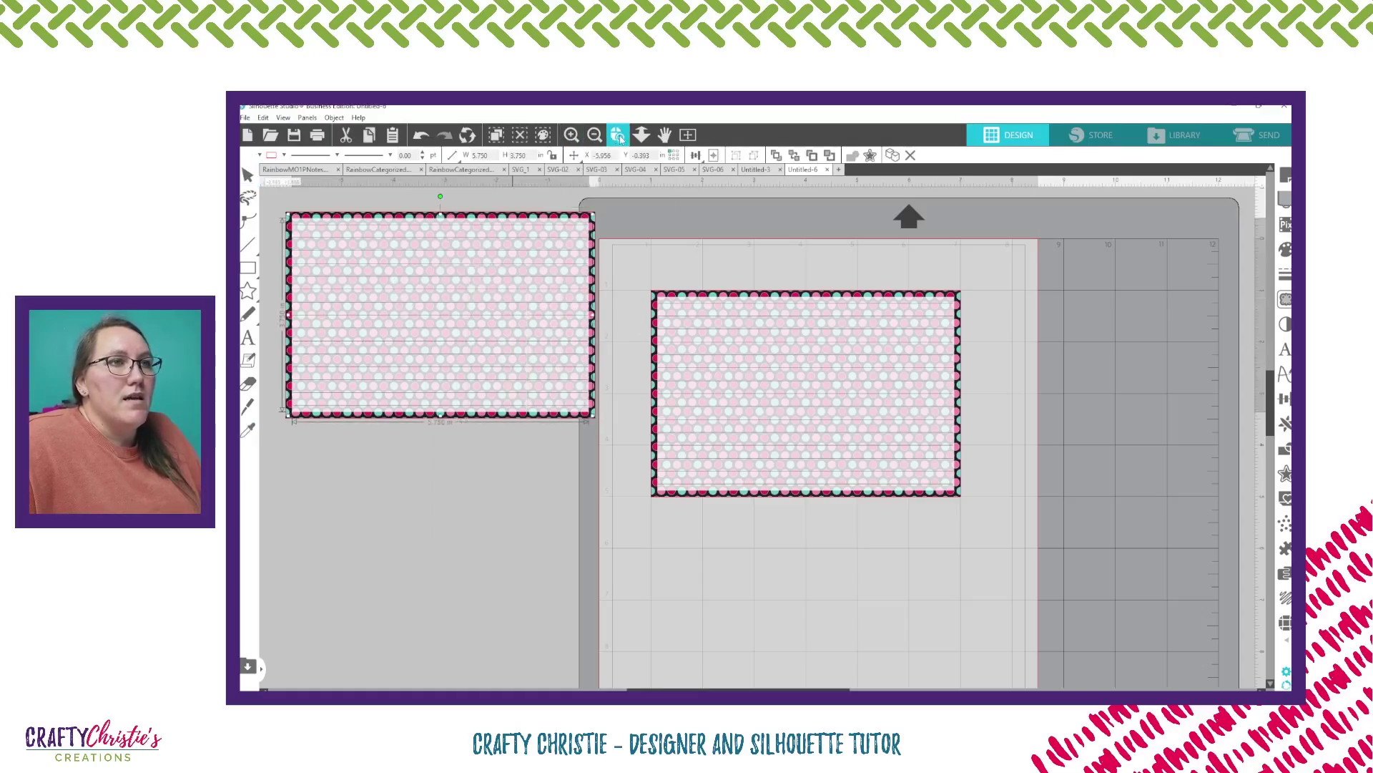
click(487, 281)
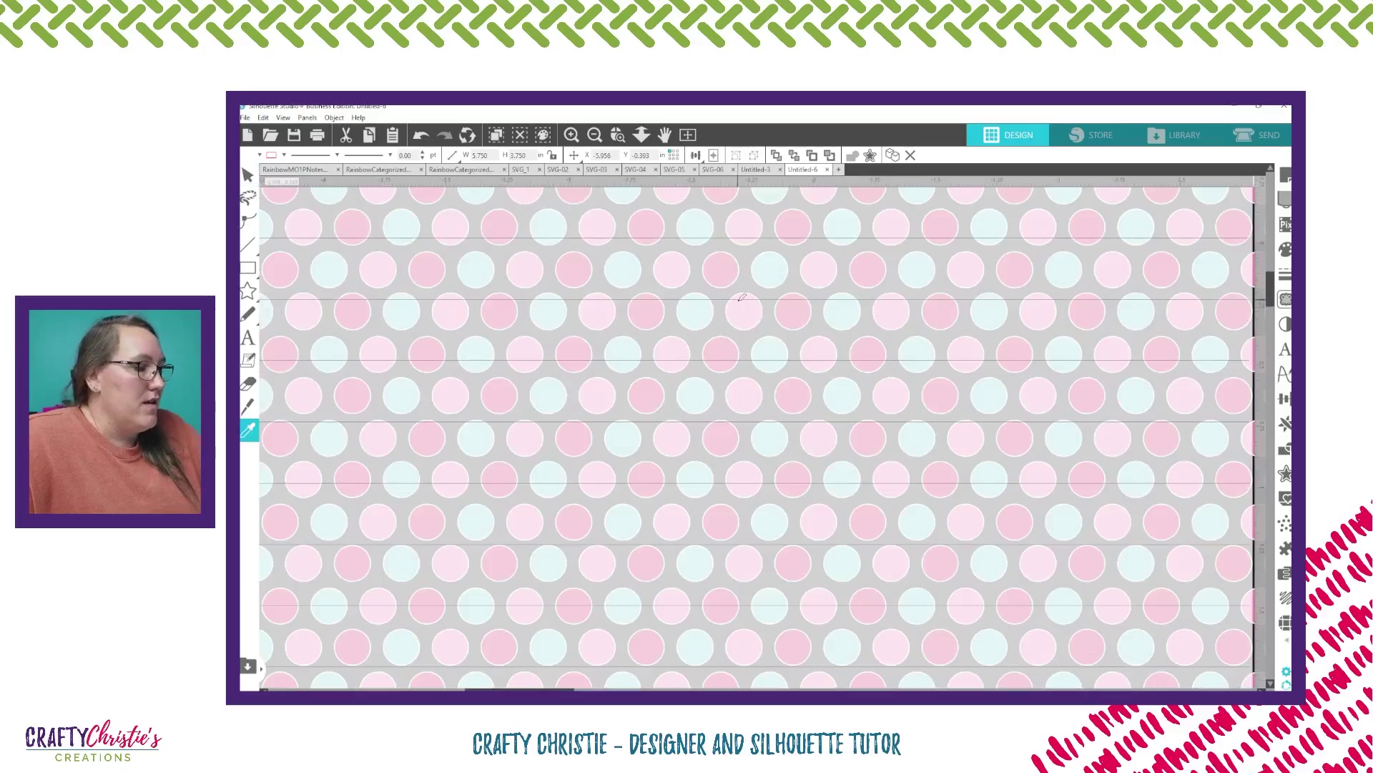
scroll(742, 297, down, 2)
click(247, 175)
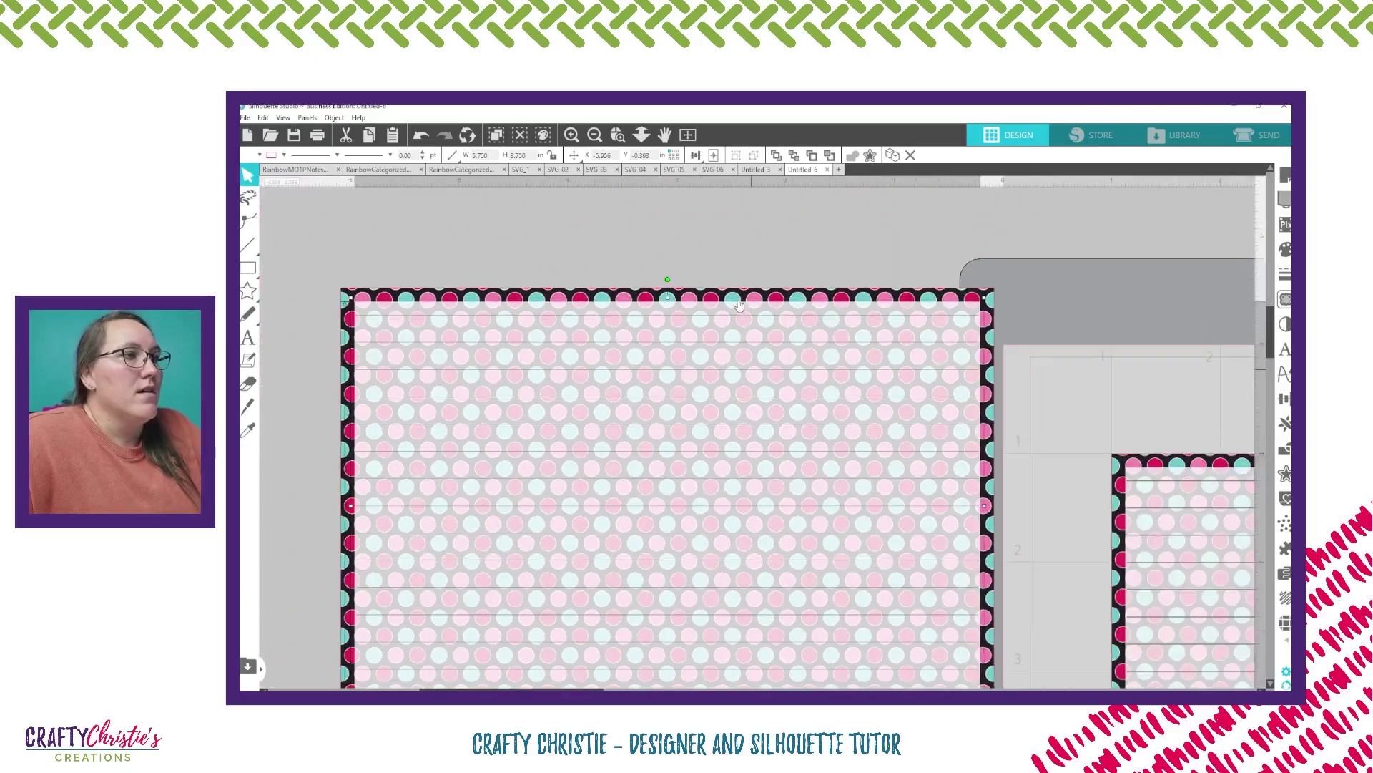
click(498, 225)
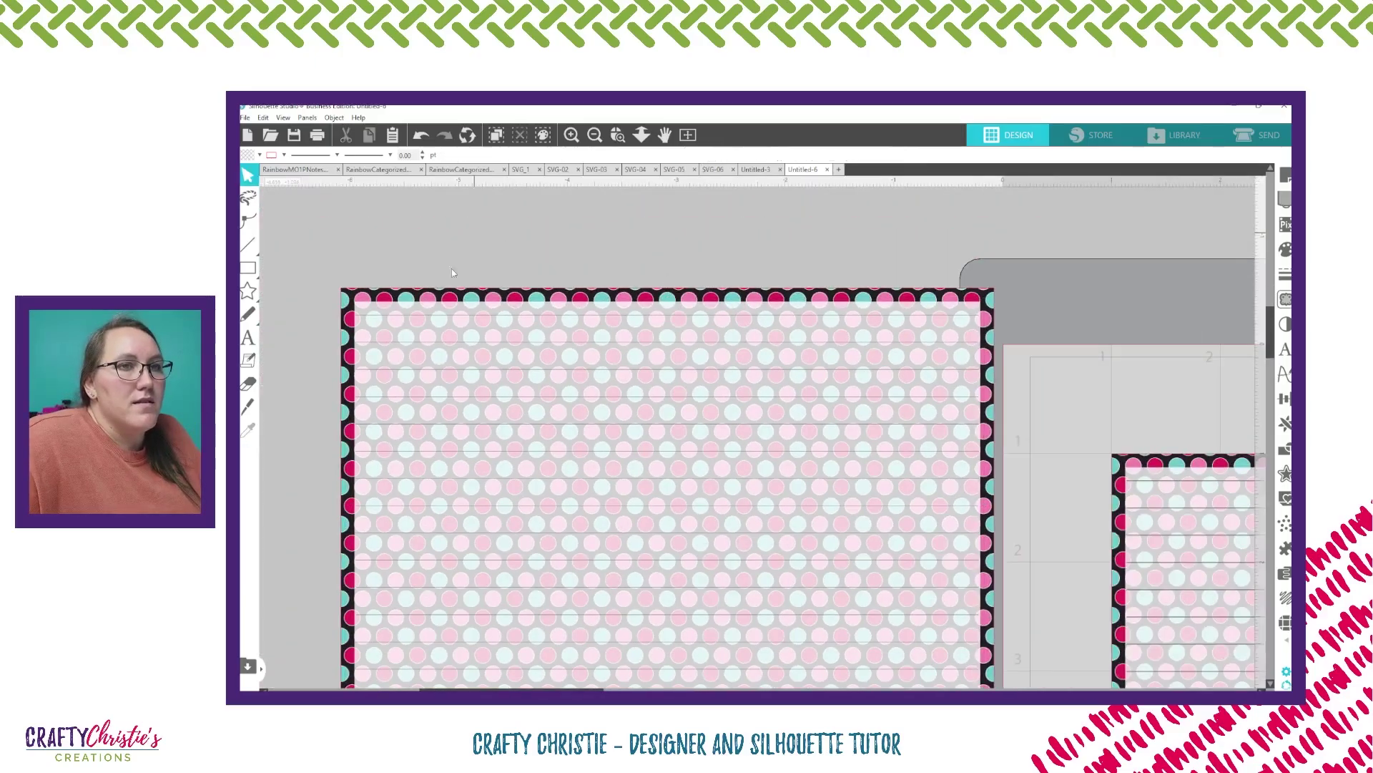
click(444, 318)
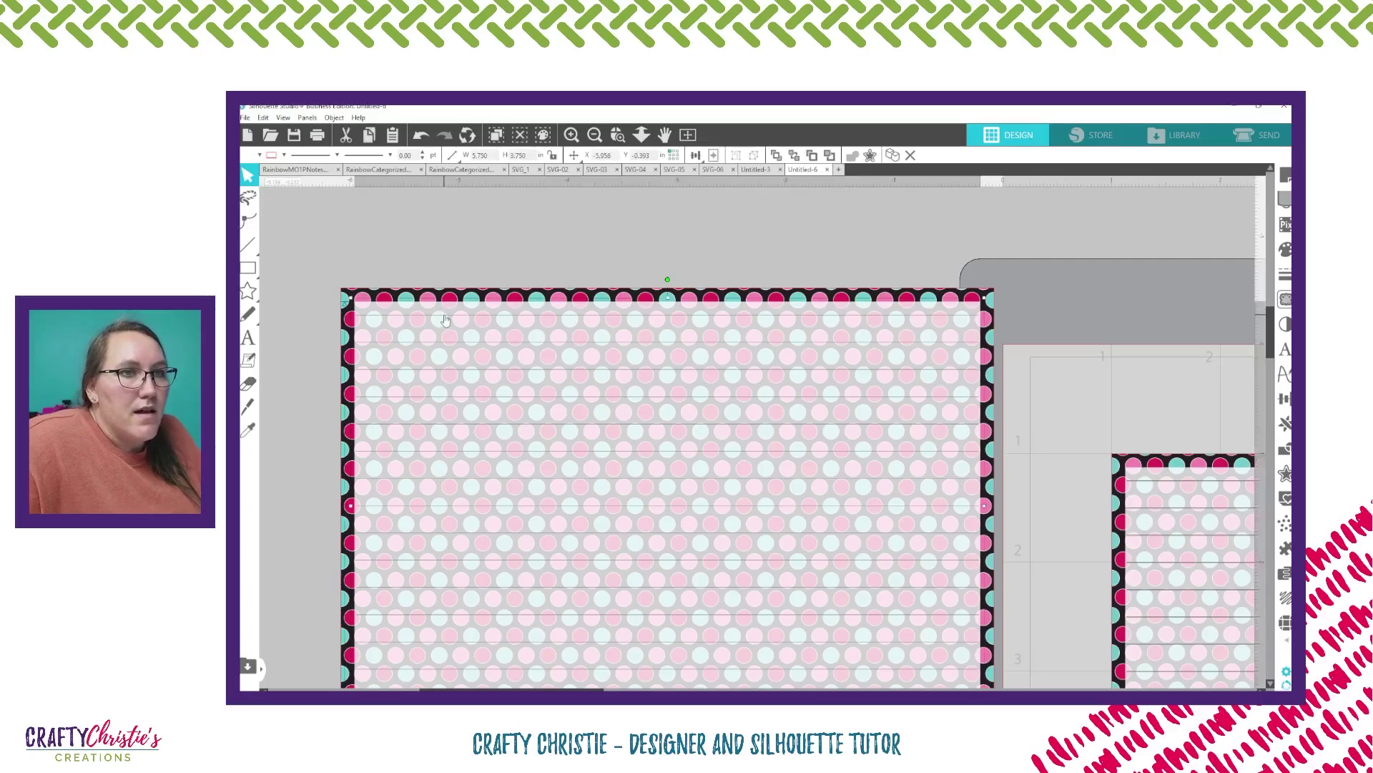
click(444, 319)
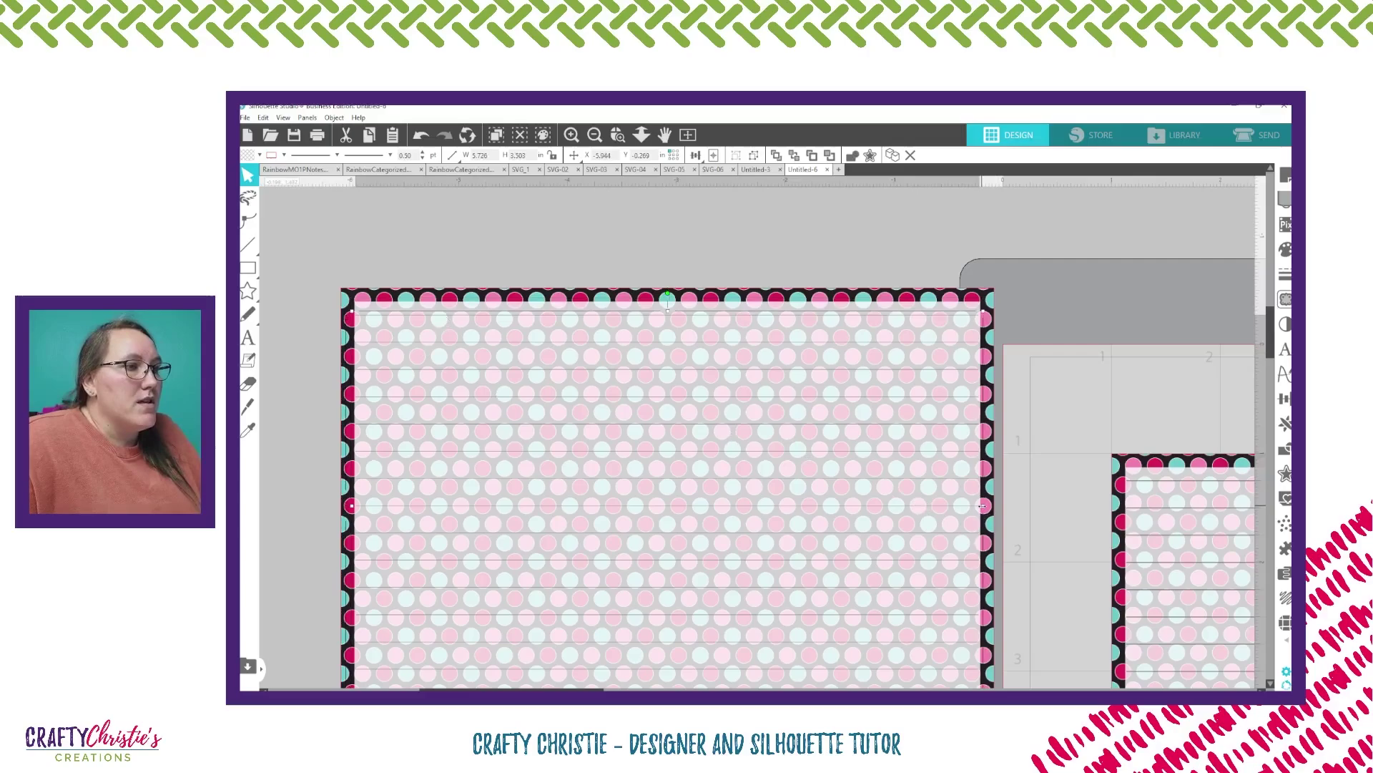
drag(982, 506, 611, 508)
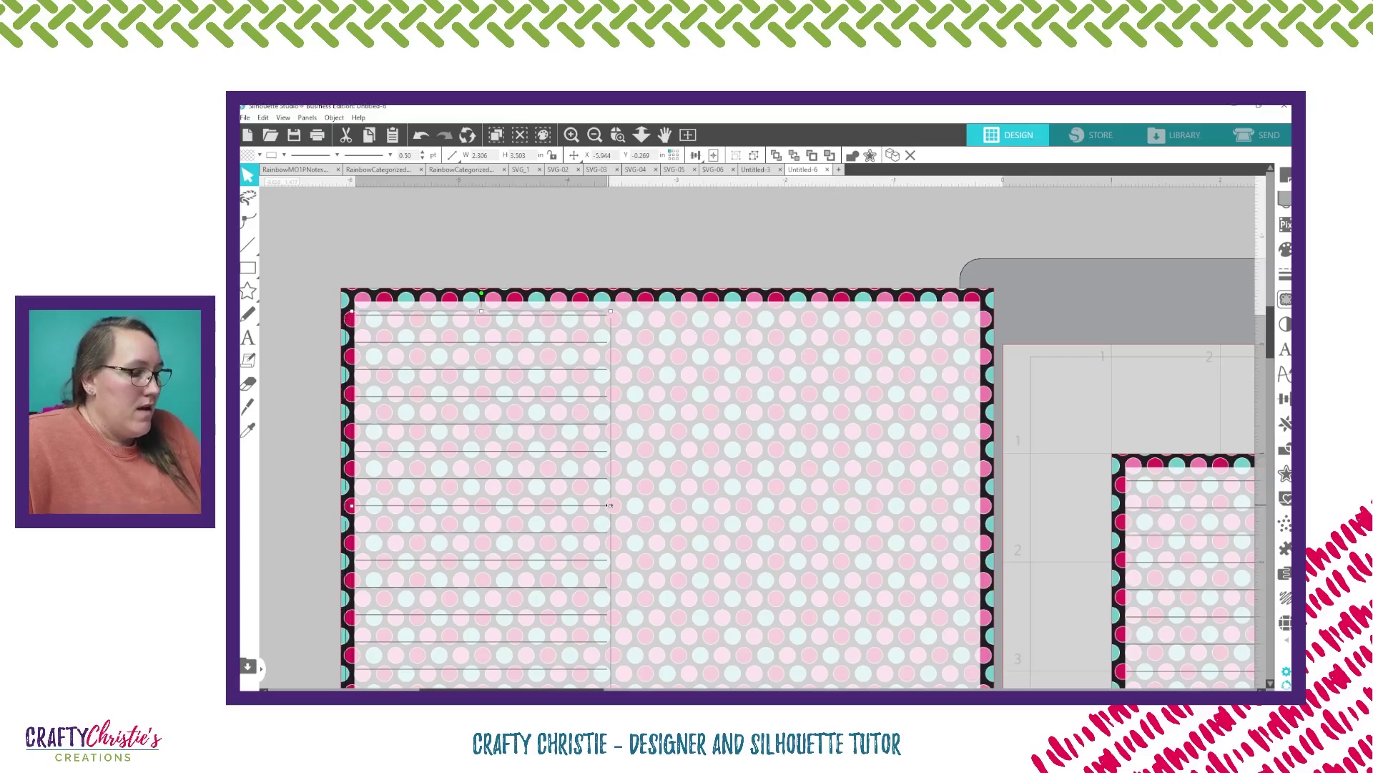
Duplicate the shortened writing lines to the right and align the copy with the white rectangle's right edge.
key(i)
key(ctrl+Right)
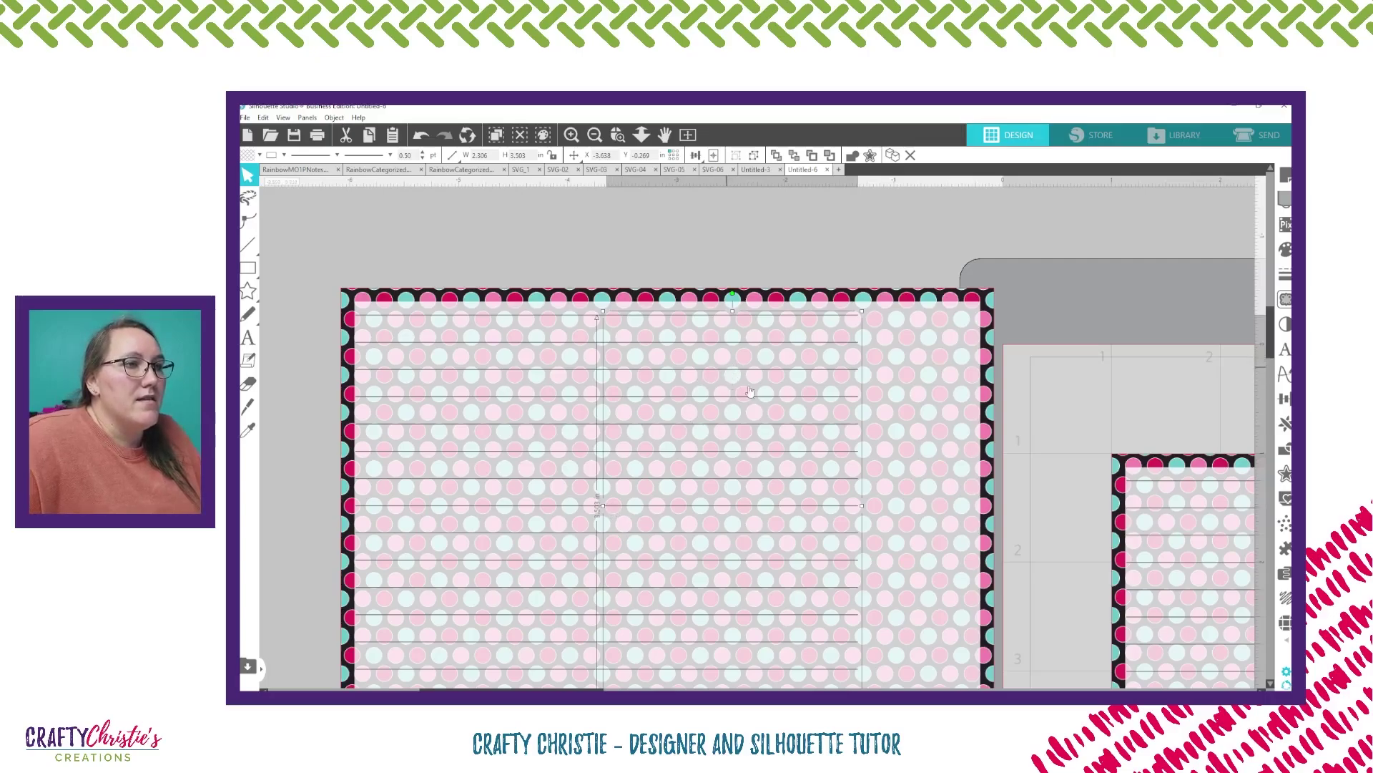
shift+click(933, 407)
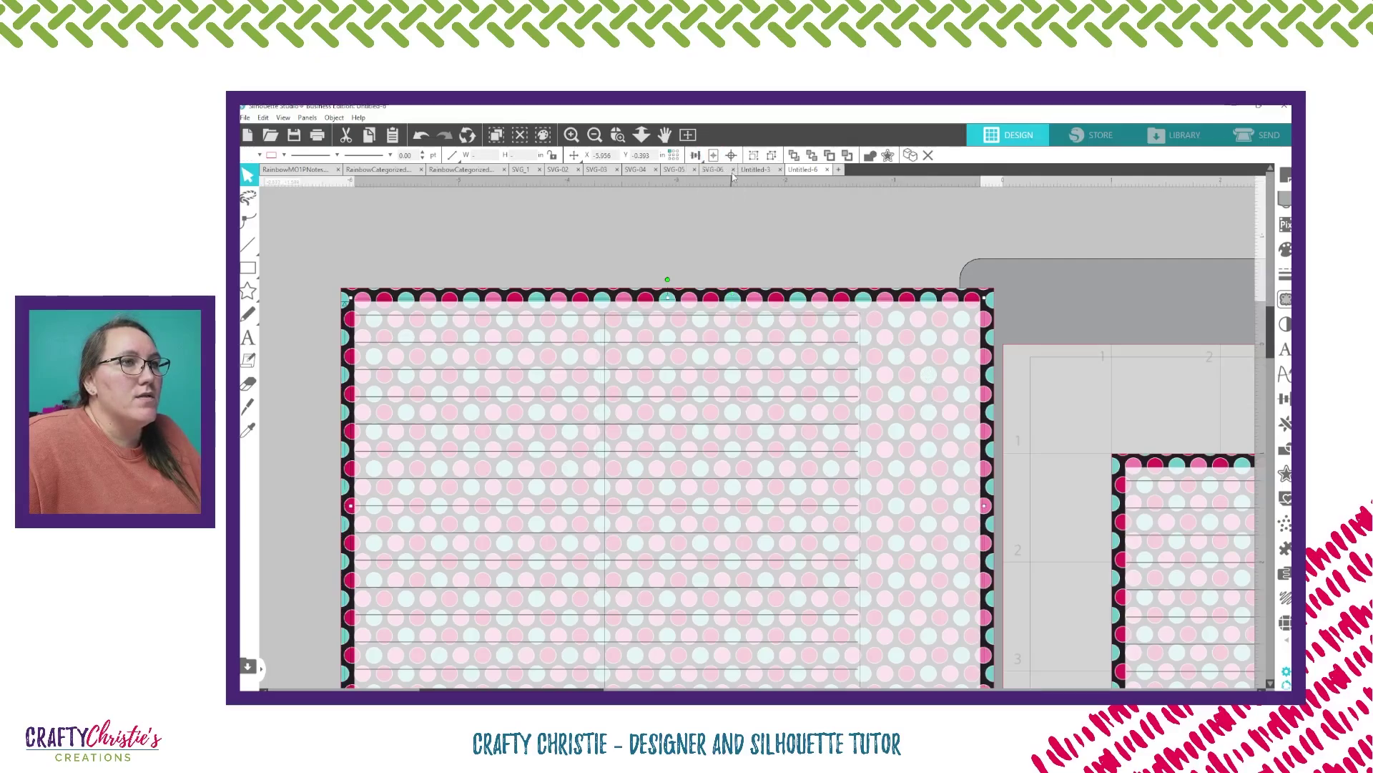
mouse_move(698, 157)
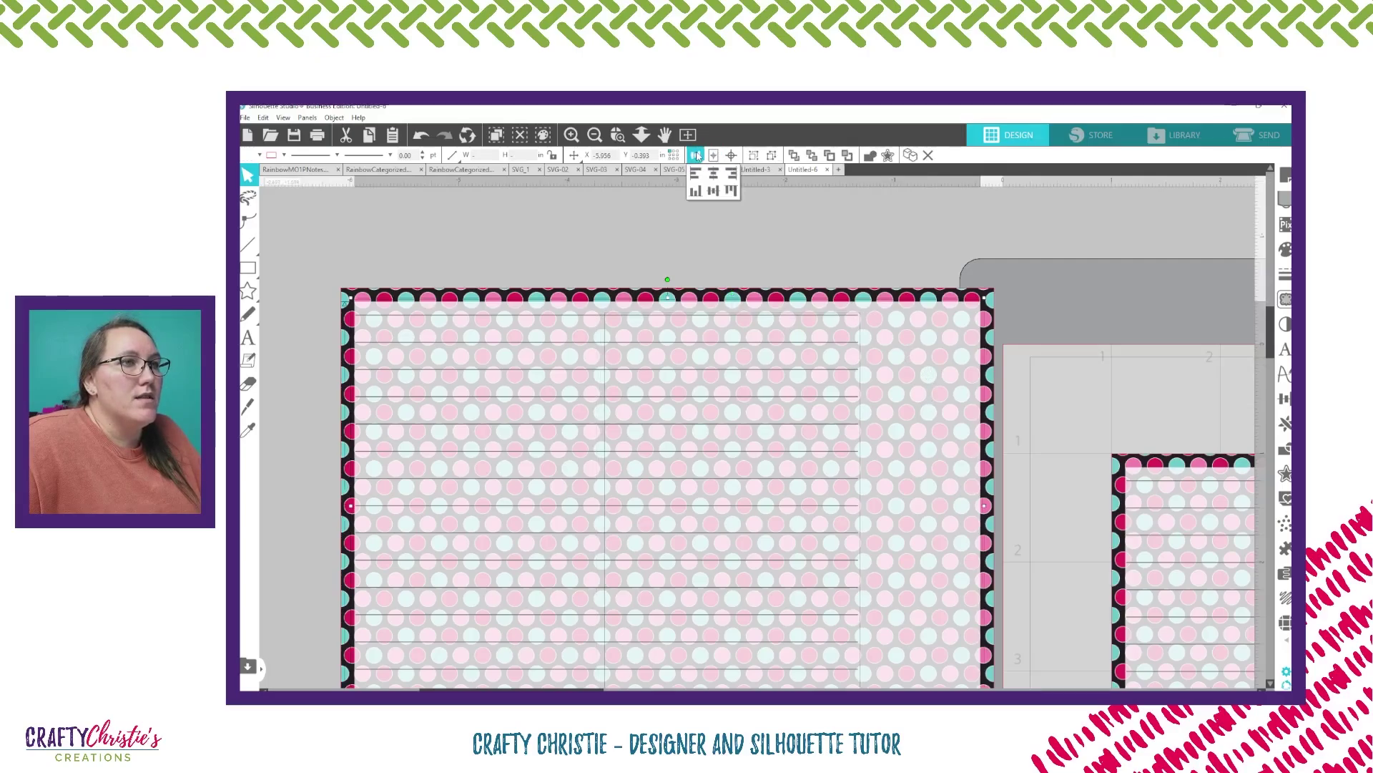
click(730, 173)
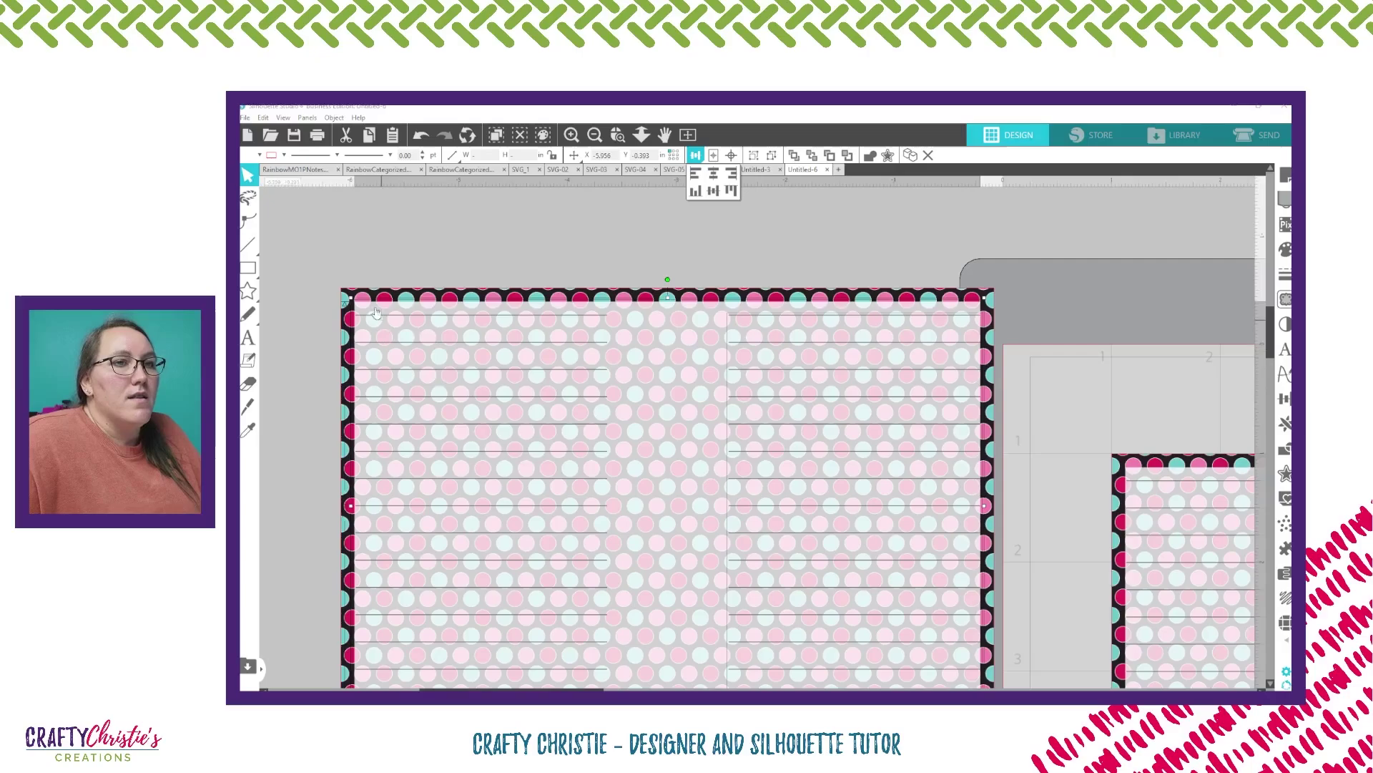
click(715, 239)
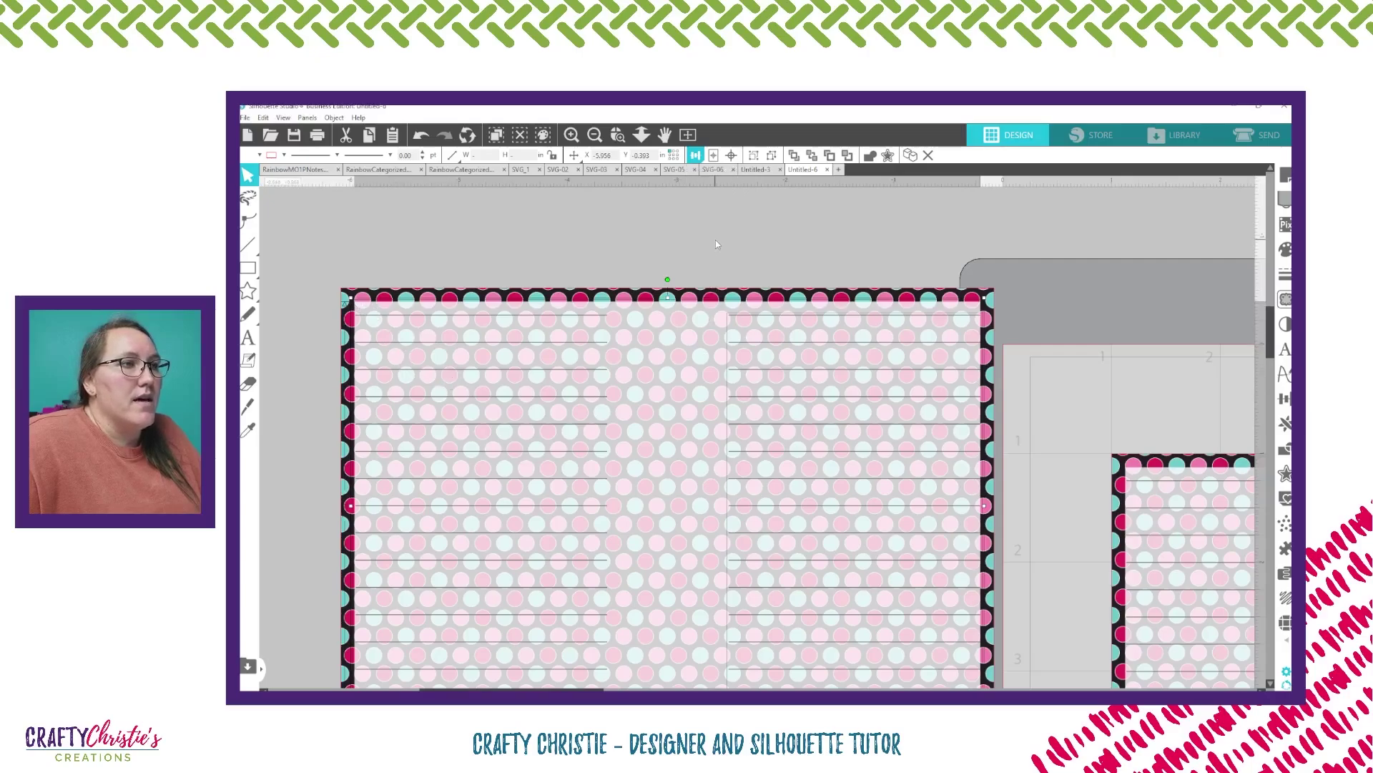
Nudge the right-hand column of writing lines about 0.13 in left, away from the white rectangle's right edge.
click(744, 320)
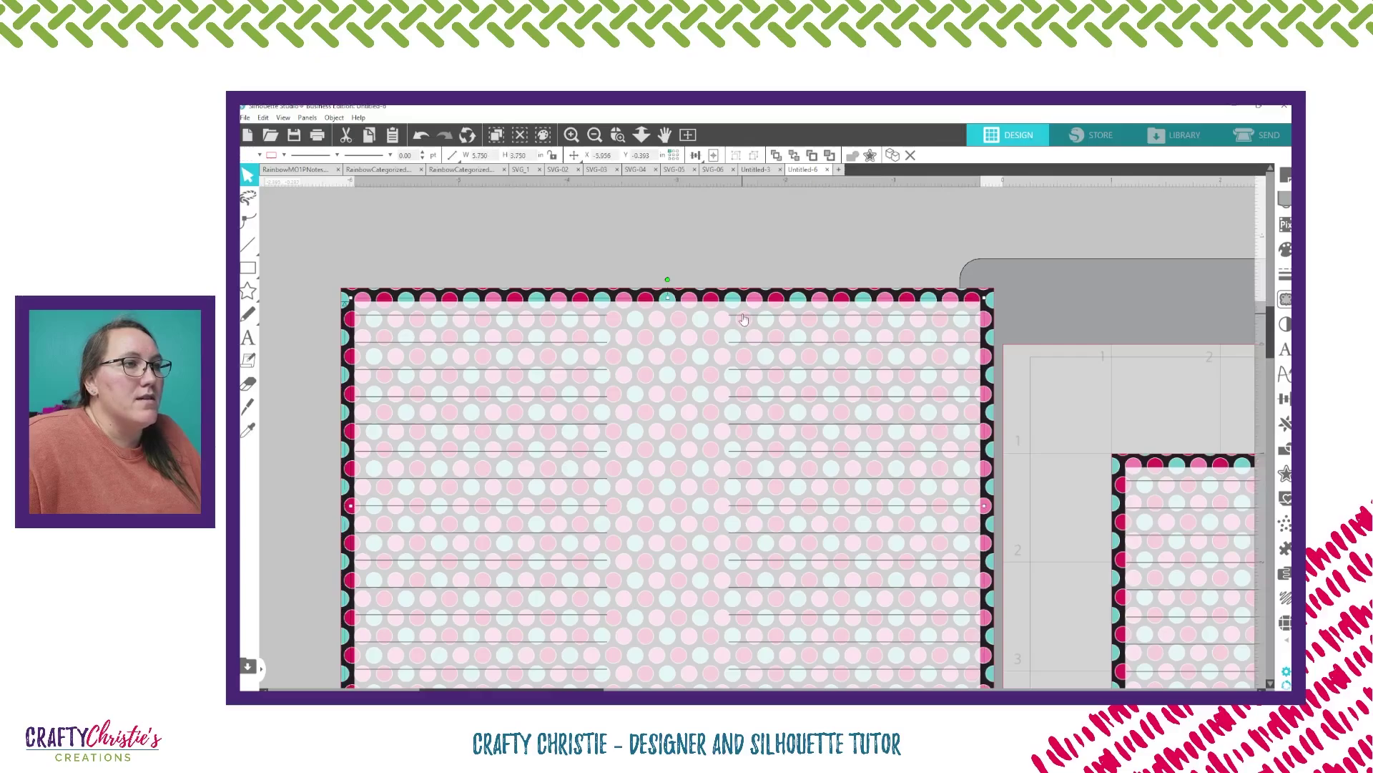
click(744, 320)
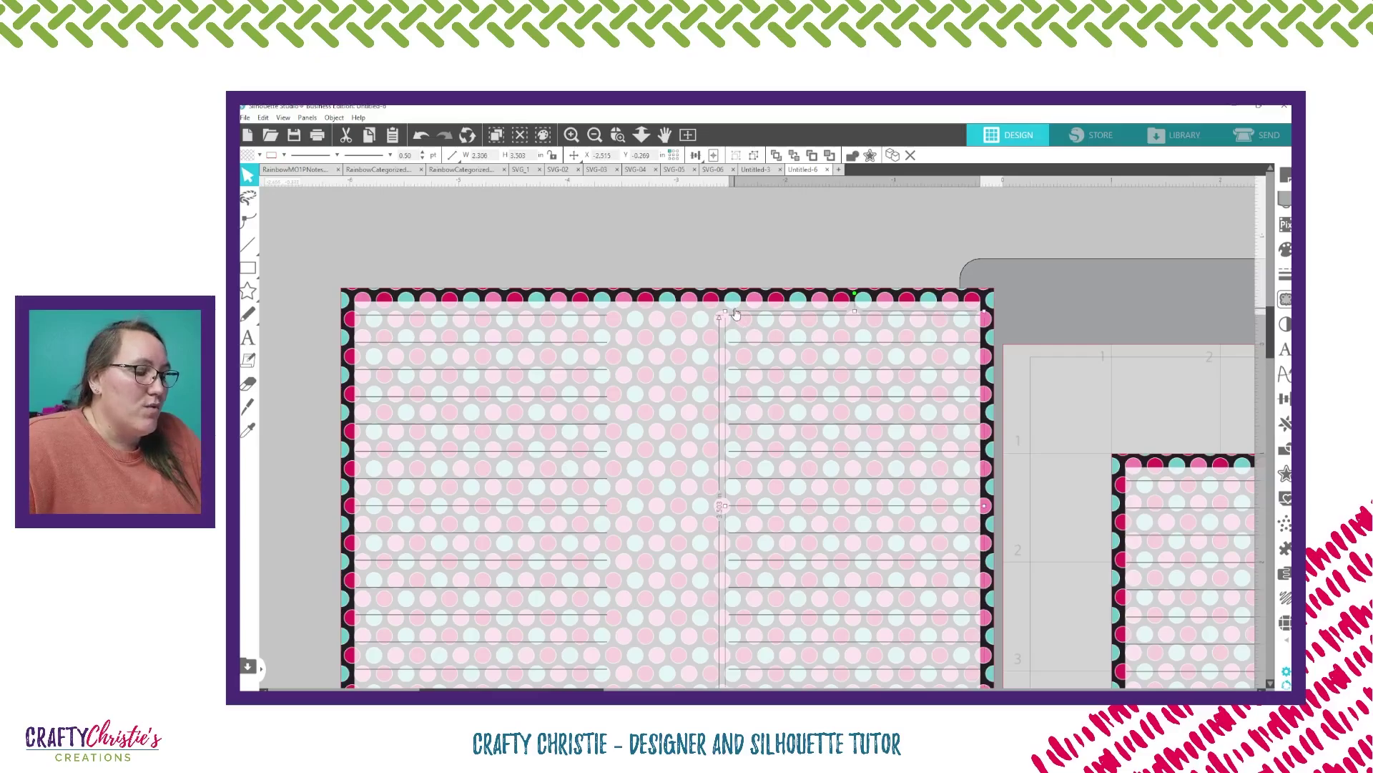
key(Left)
key(Left)
key(Left)
key(Left)
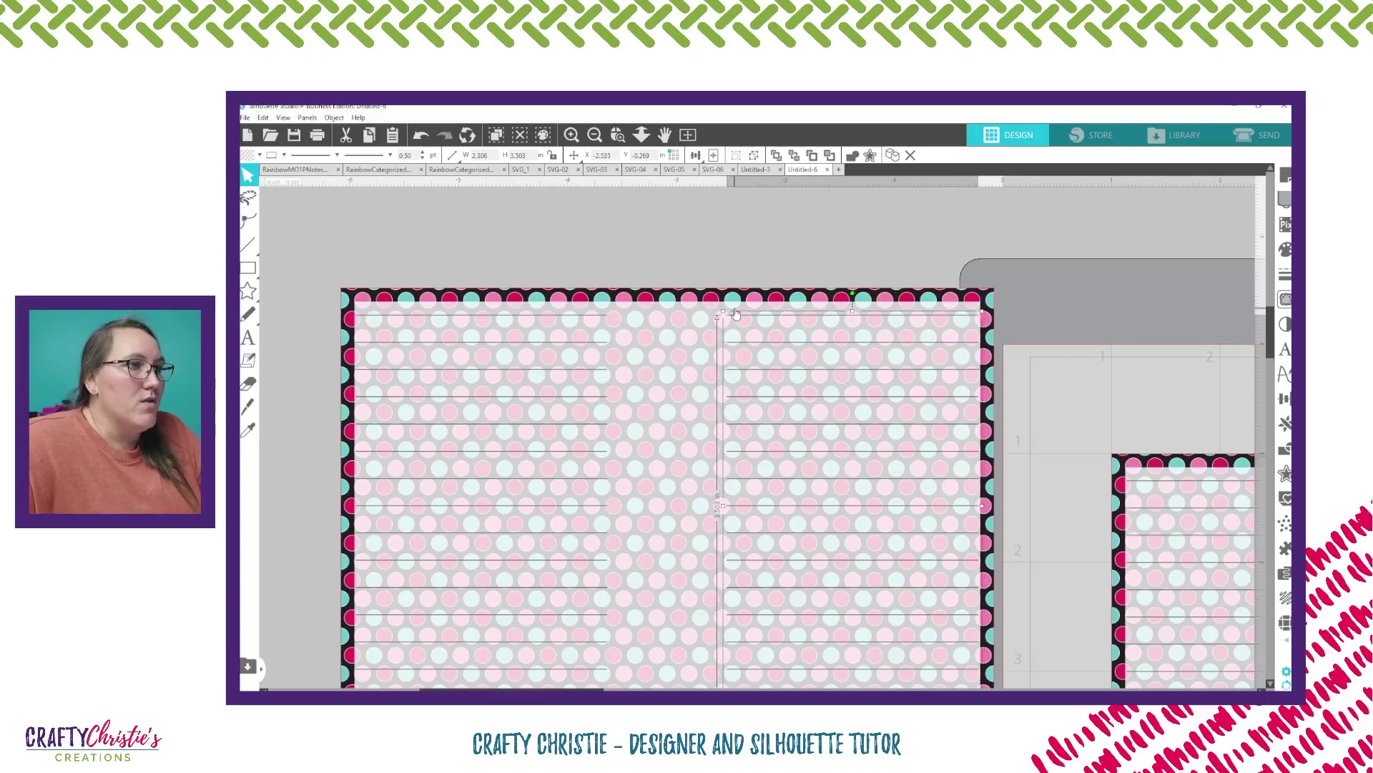
key(Left)
key(Left)
key(Left)
key(Left)
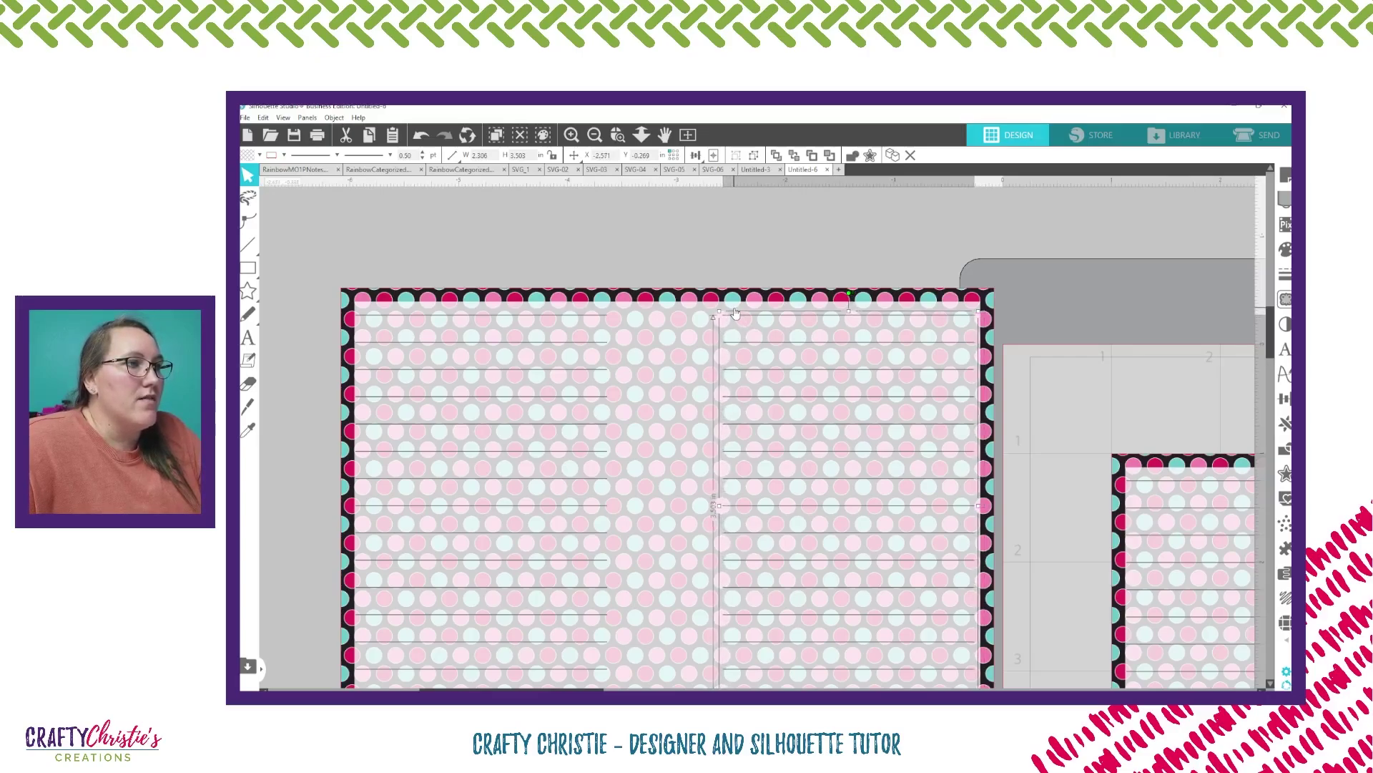
key(Left)
key(Left)
key(Left)
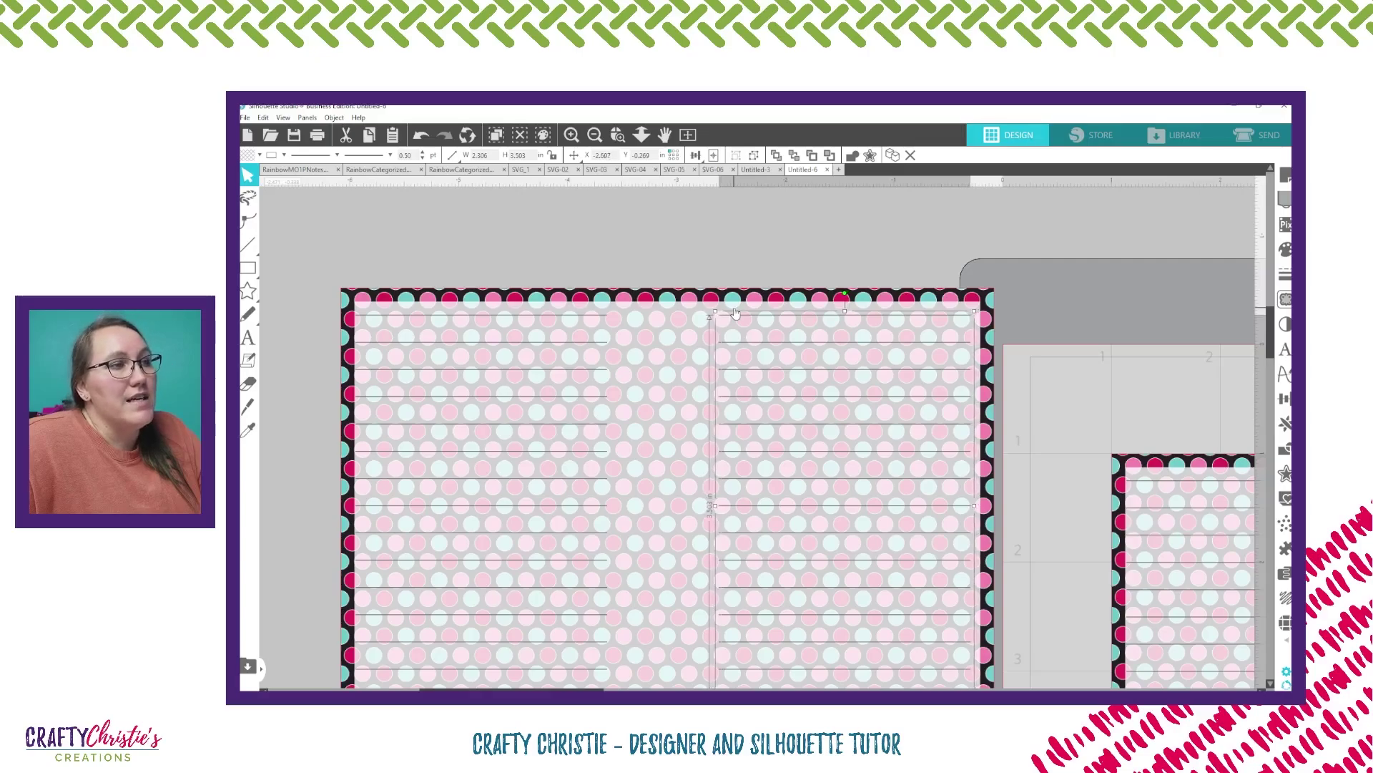
key(Left)
key(Left)
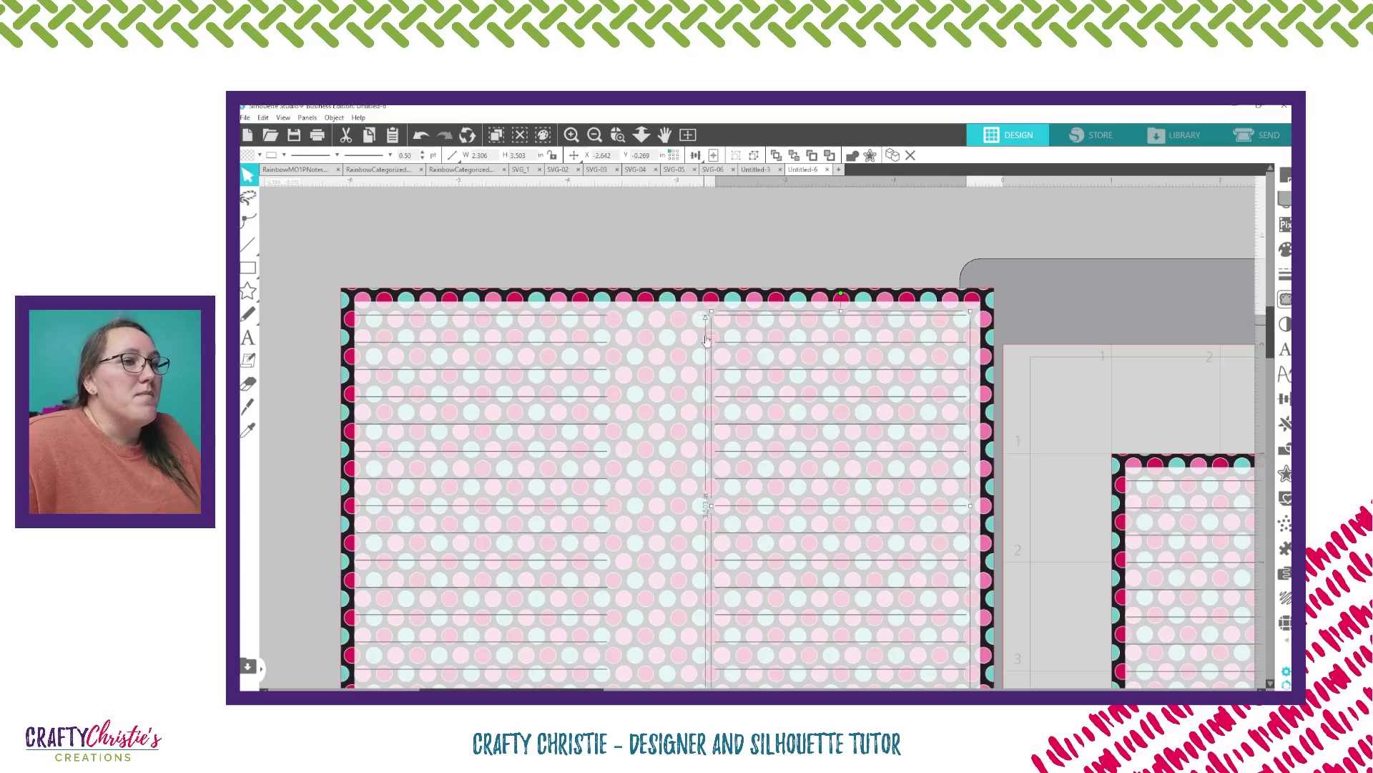
Nudge the left-hand column of writing lines about 0.18 in right, away from the white rectangle's left edge.
click(605, 319)
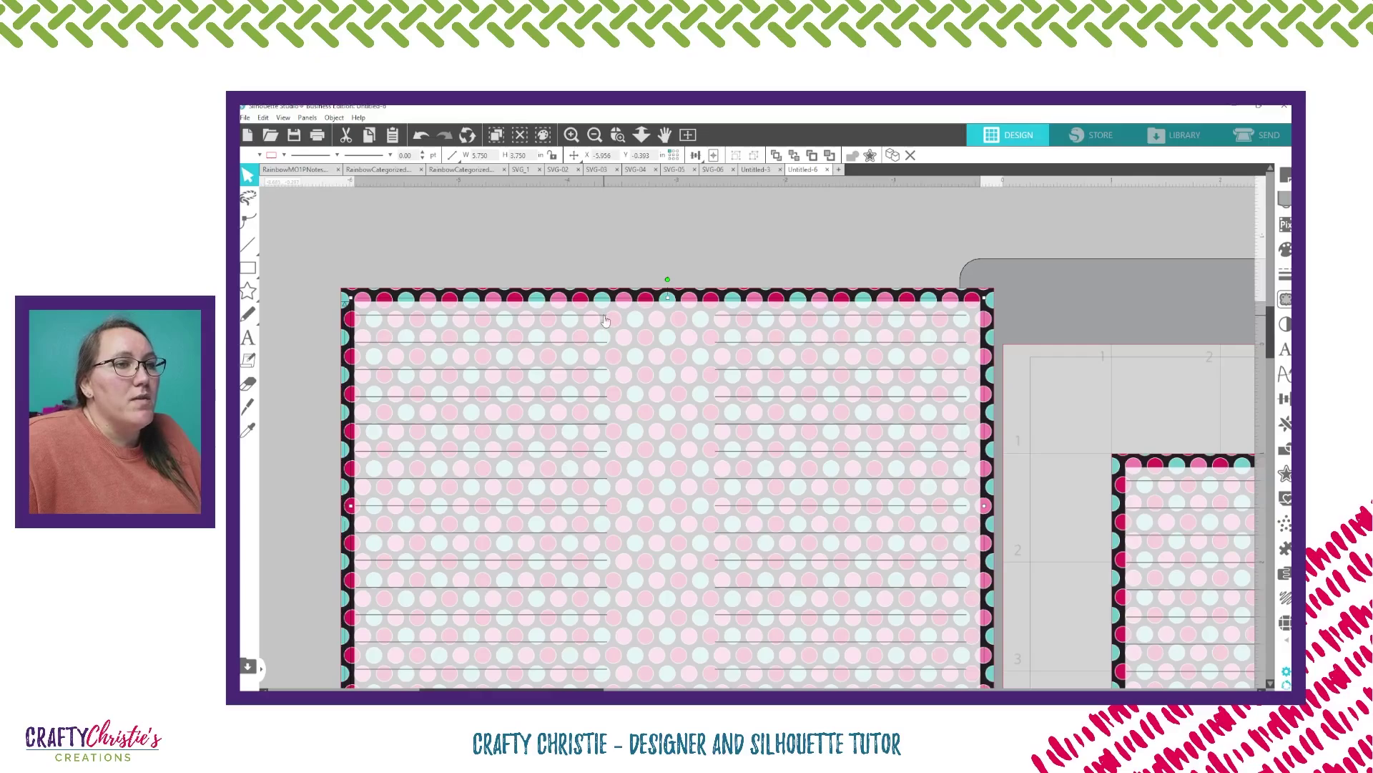
click(605, 319)
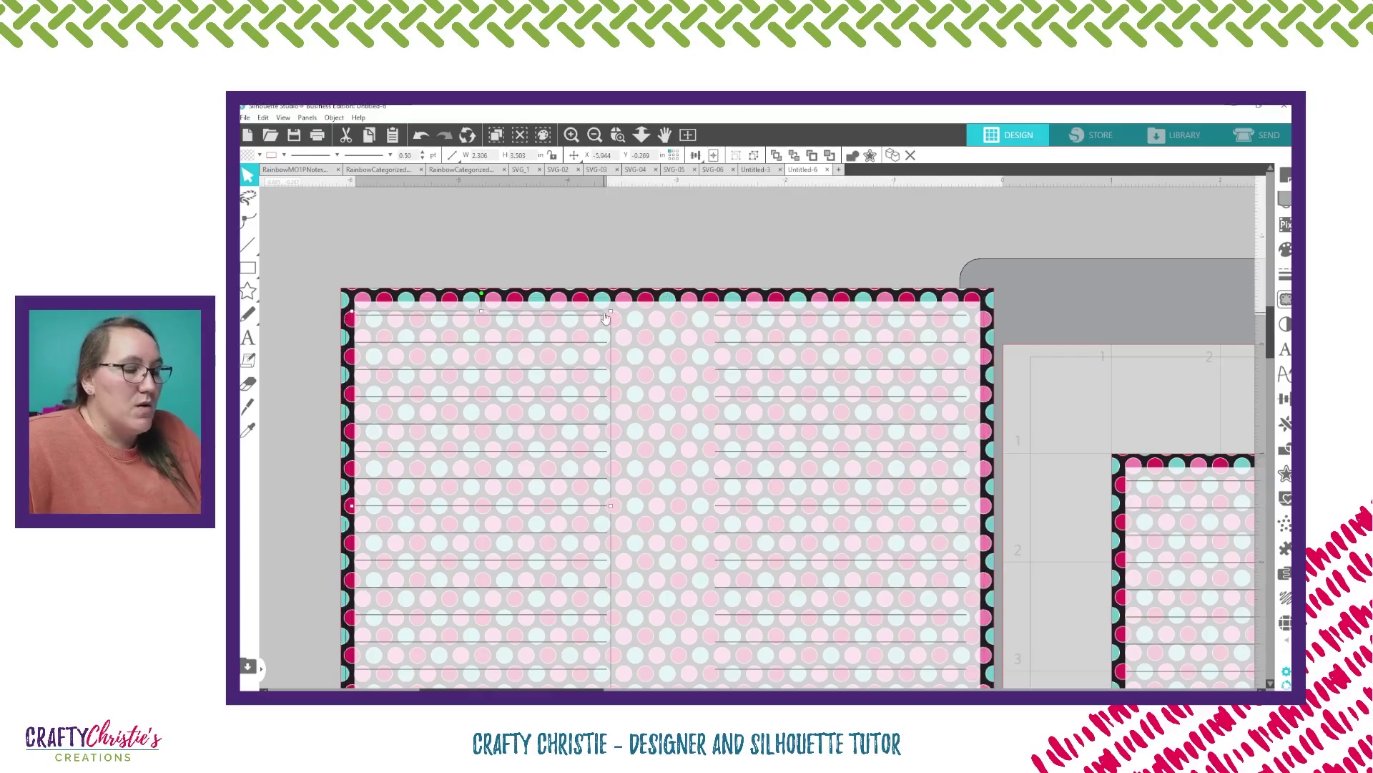
key(Right)
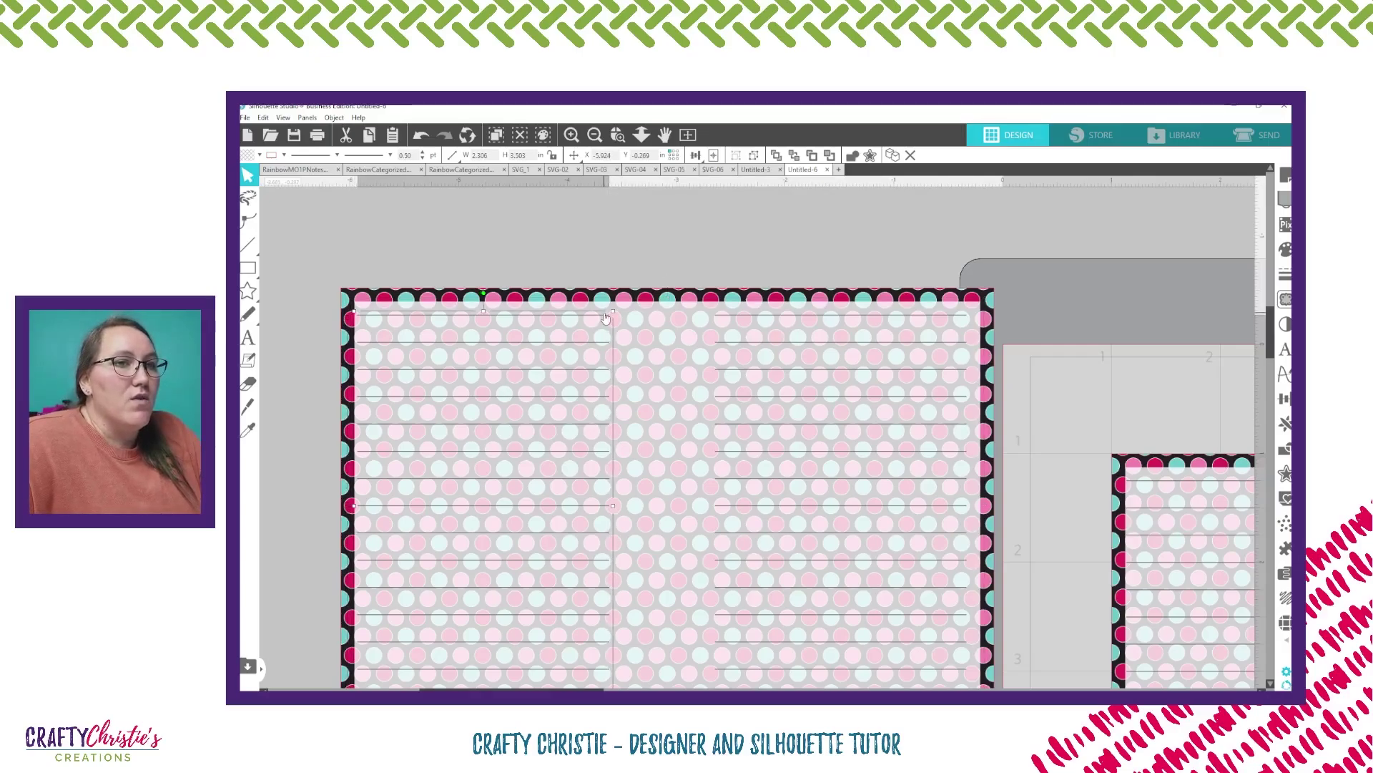
key(Right)
key(Right)
key(Right)
key(Right)
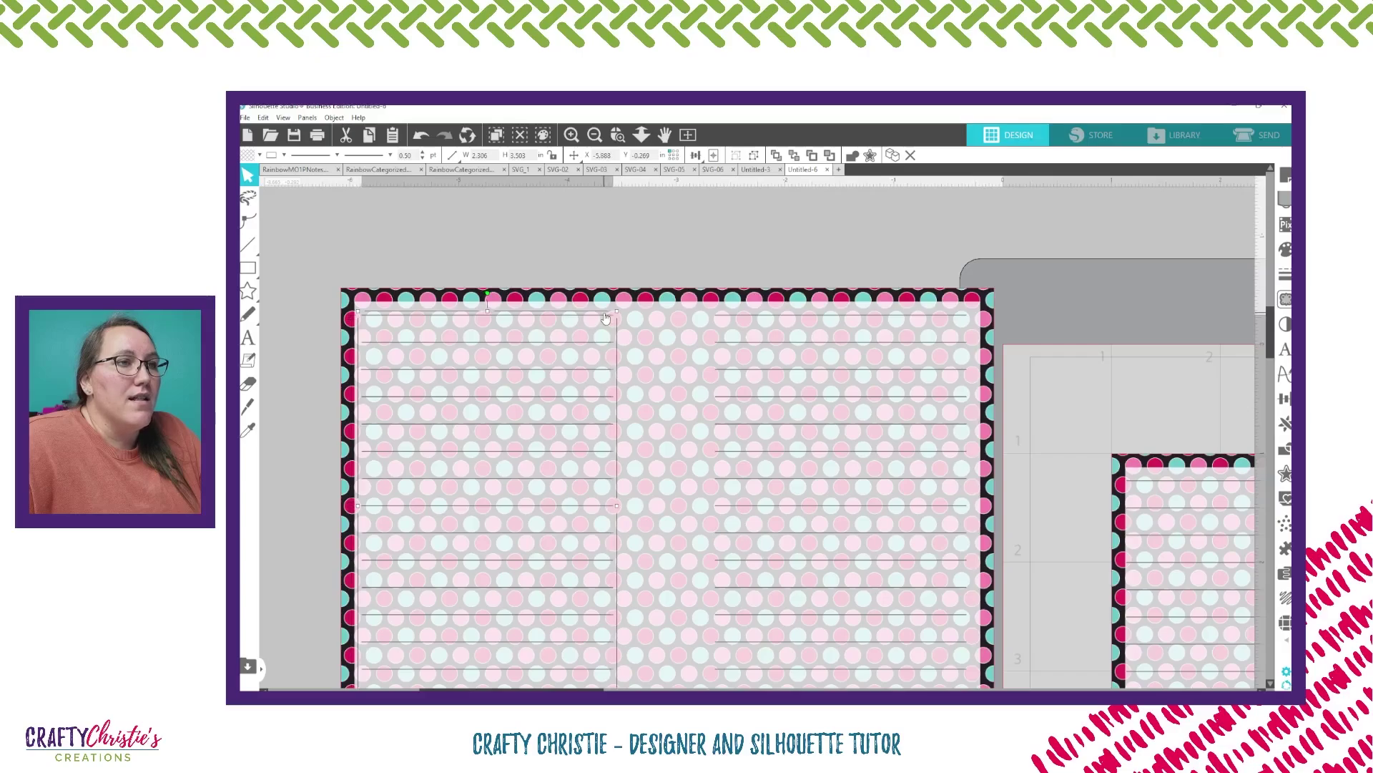
key(Right)
key(Right)
key(Right)
key(Right)
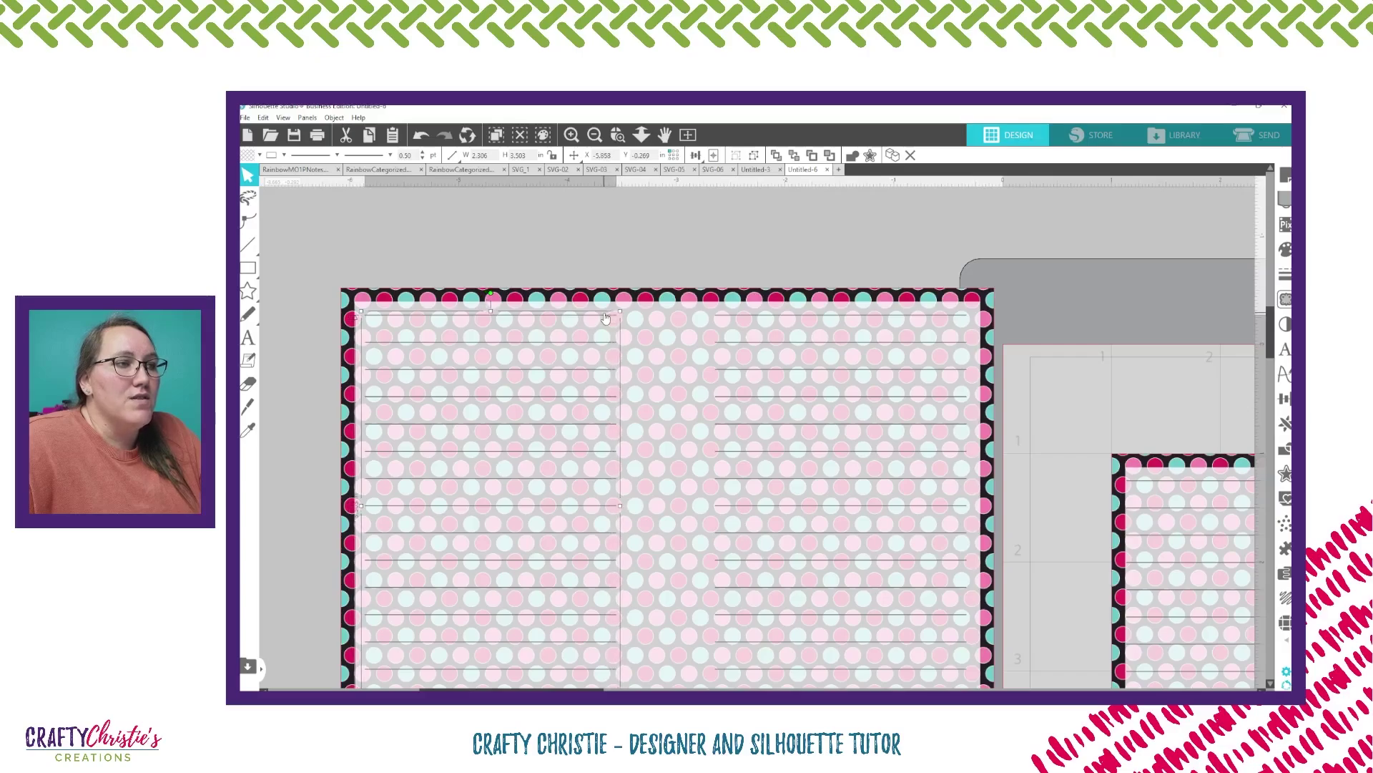
key(Right)
key(Right)
key(Right)
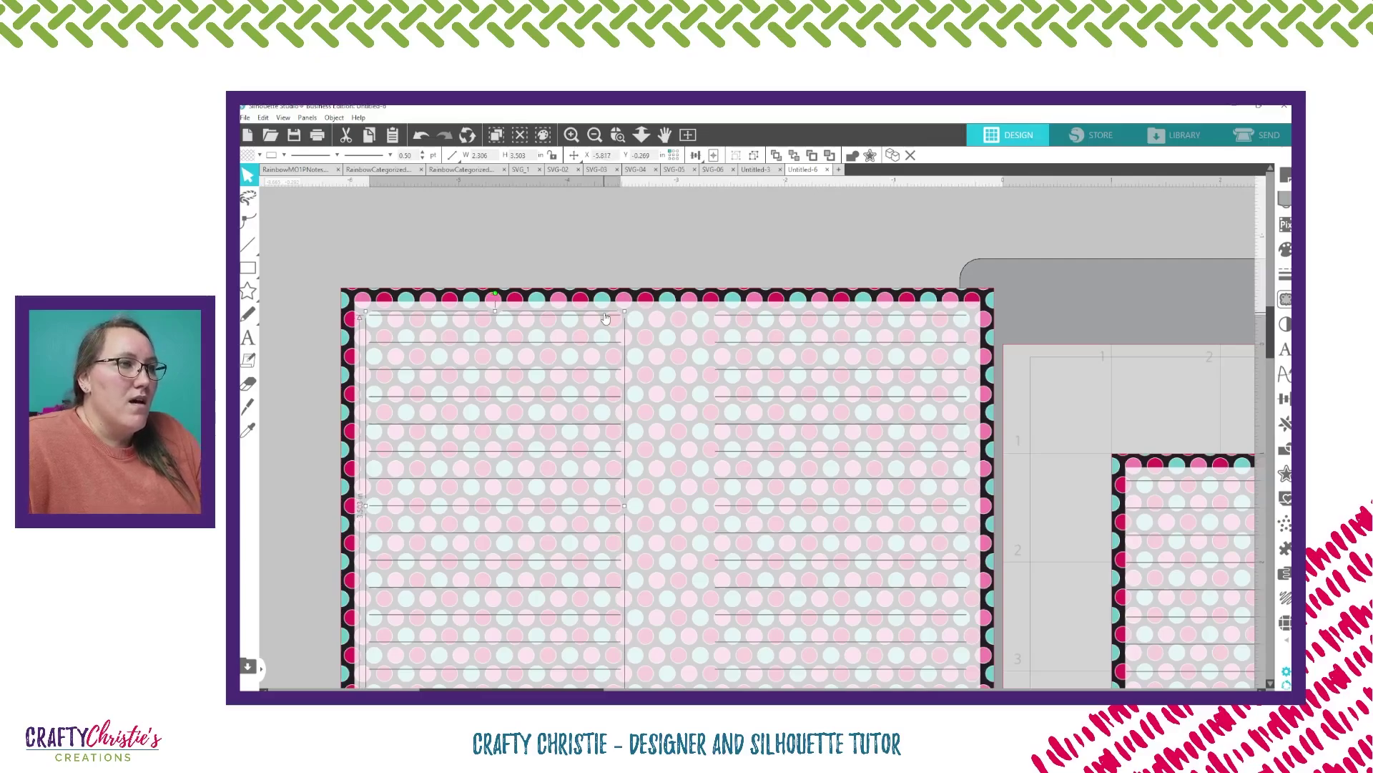
key(Right)
key(Right)
key(Right)
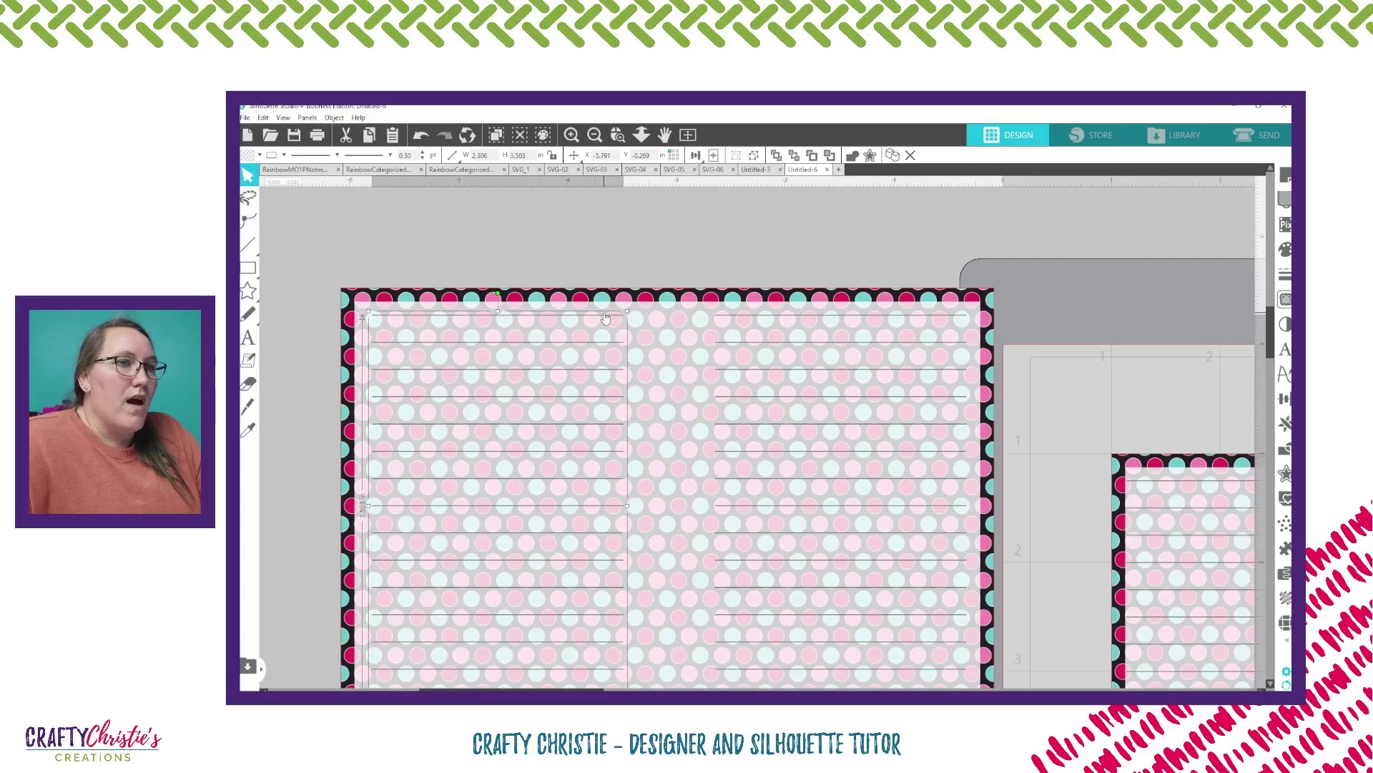
key(Right)
key(Right)
key(Right)
key(Right)
key(Right)
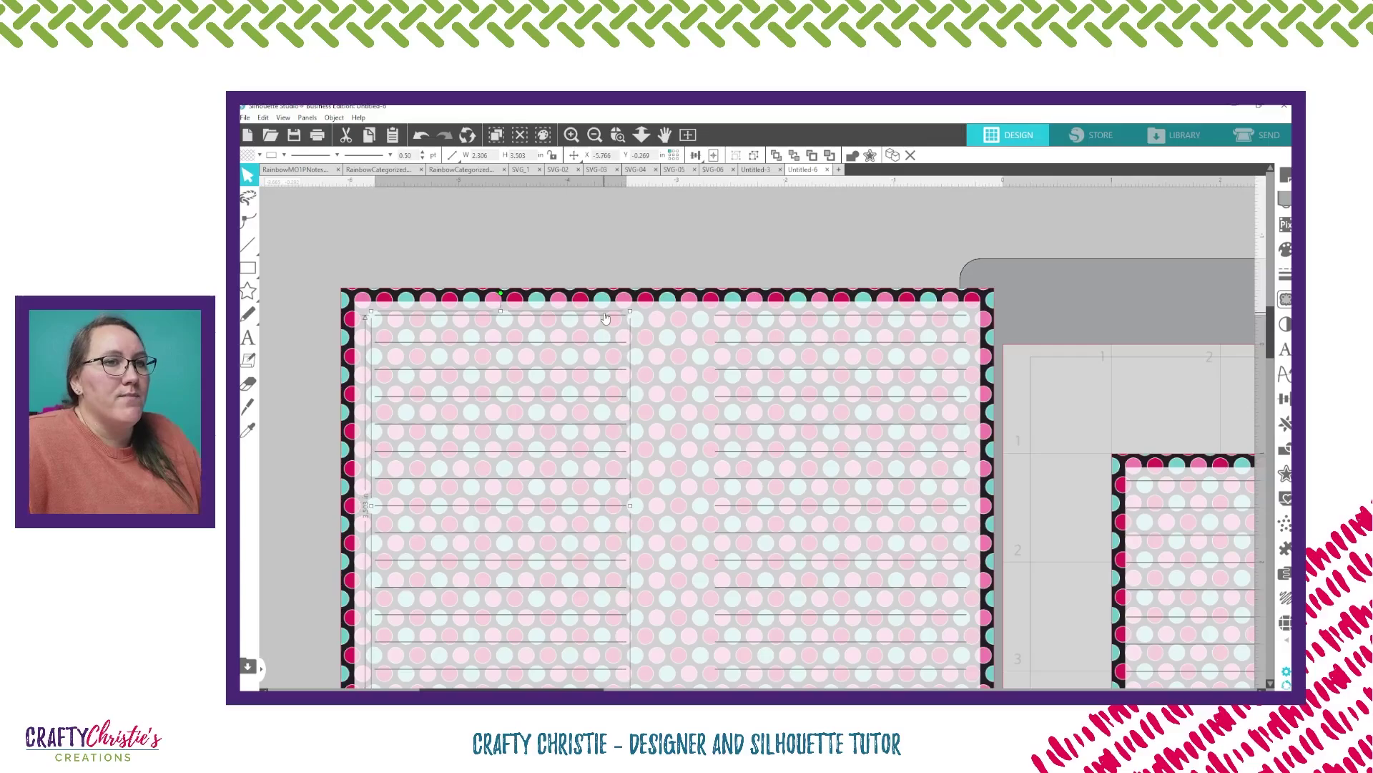
Nudge the right-hand column of writing lines a further 0.1 in or so toward the card's center.
click(734, 320)
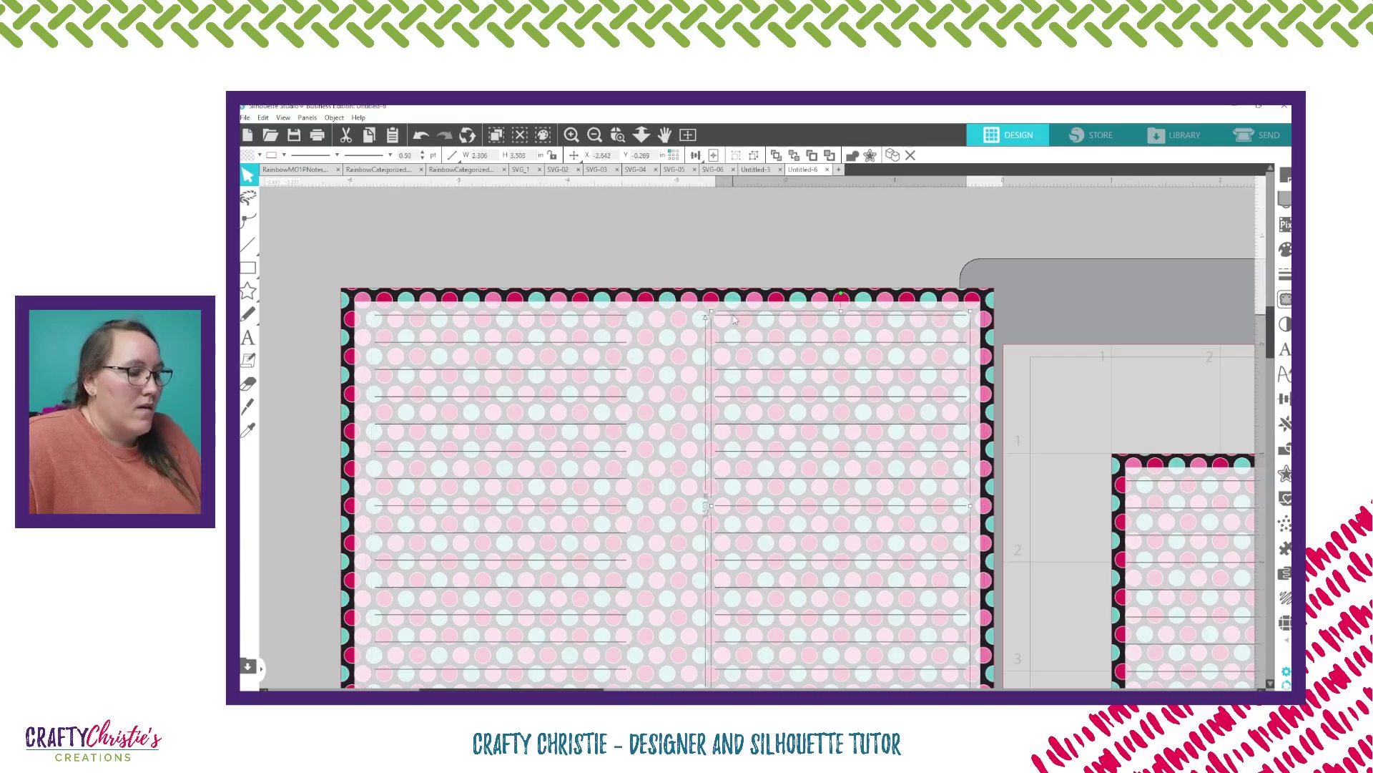
key(Left)
key(Left)
key(Left)
key(Left)
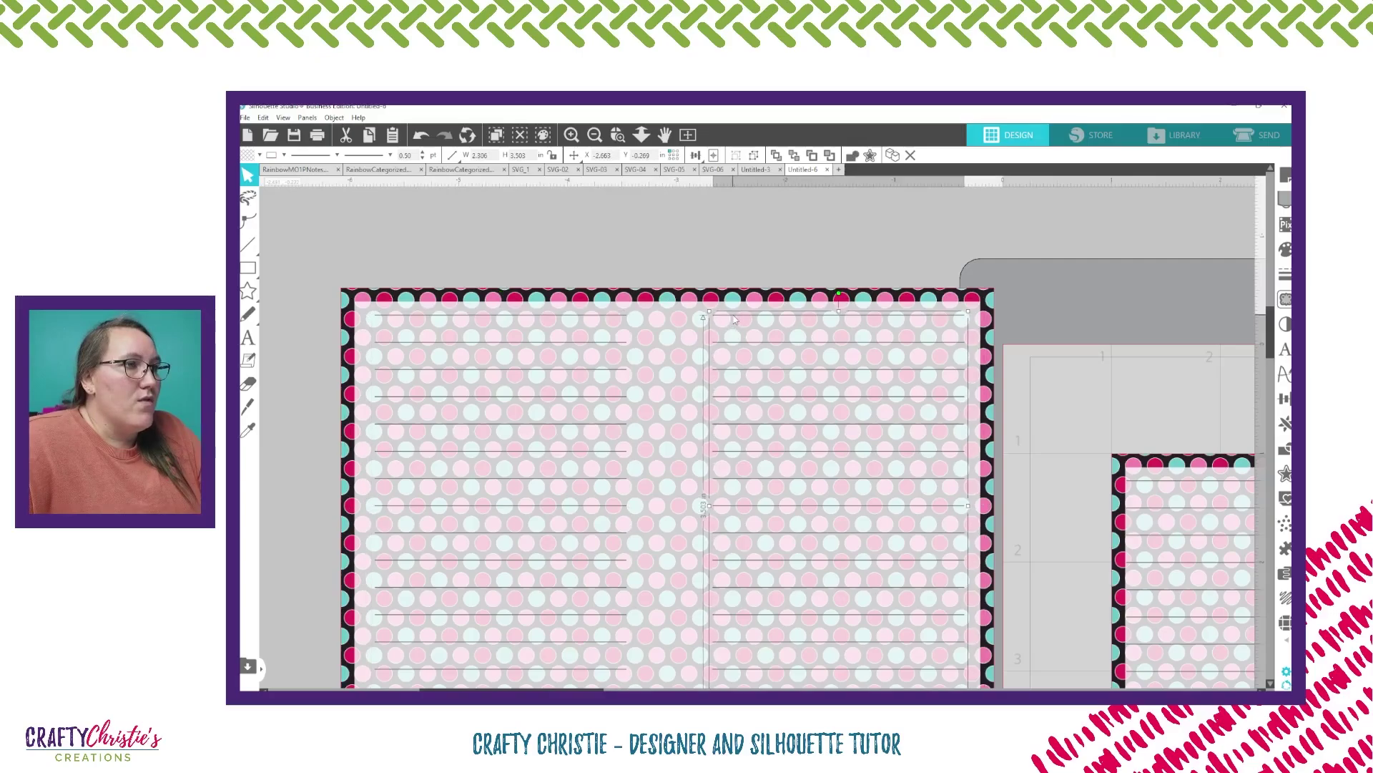
key(Left)
key(Left)
key(Left)
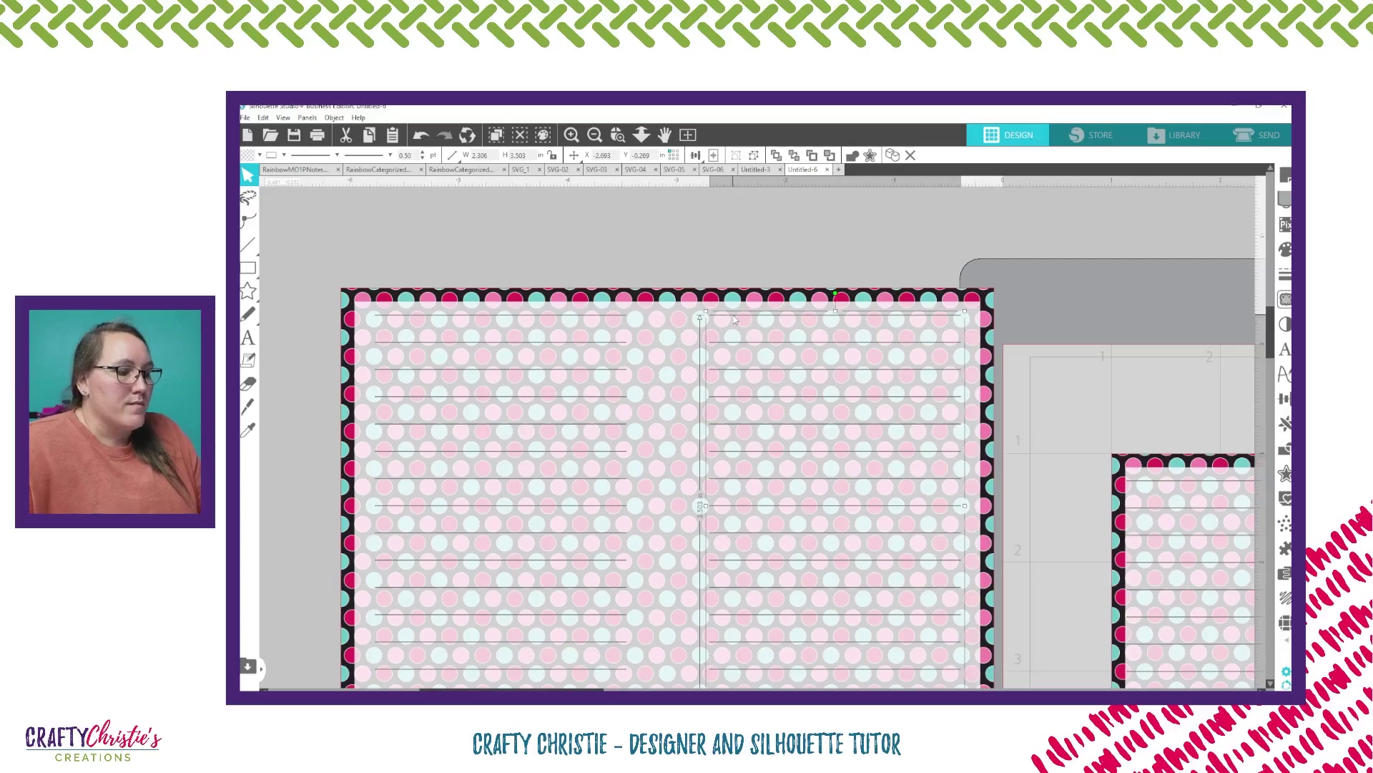
key(Left)
key(Left)
key(Left)
key(Left)
key(Left)
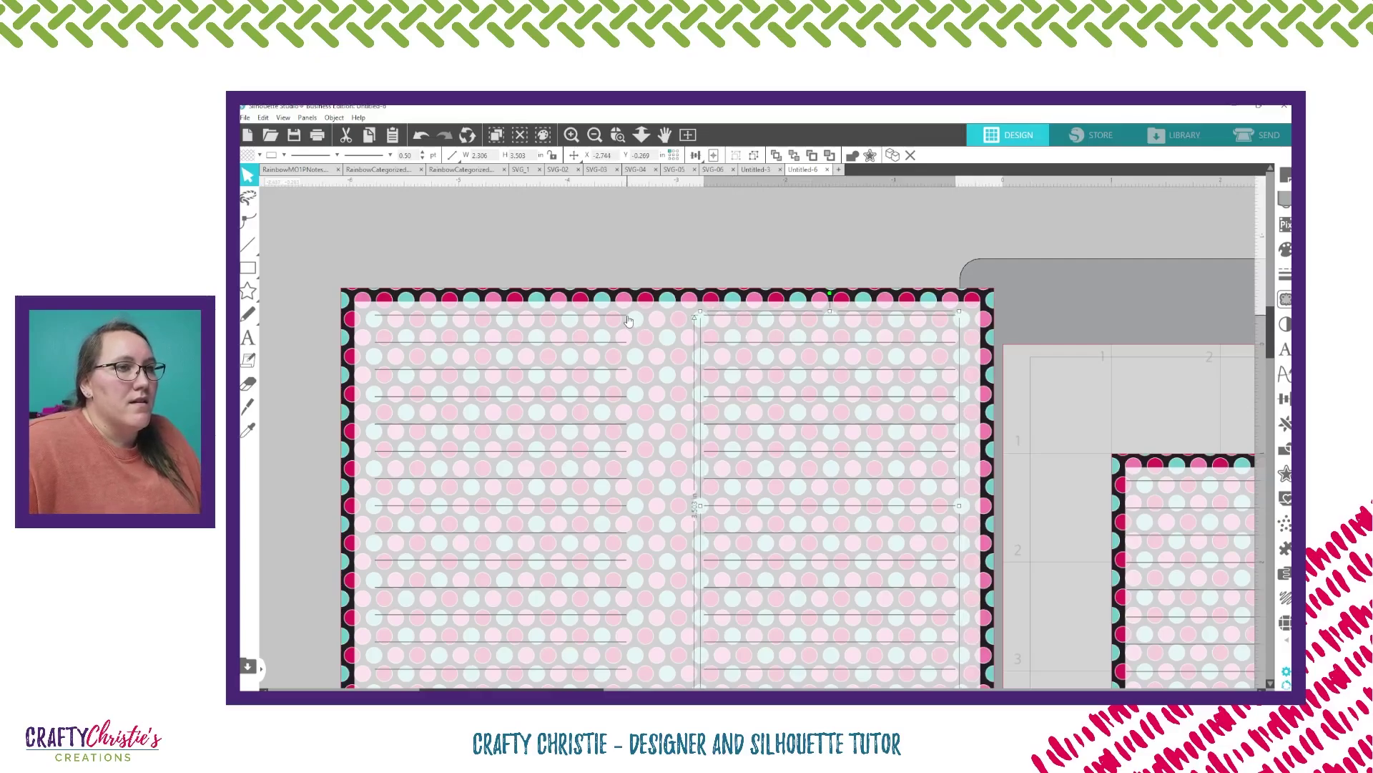
Fine-tune the left-hand column of writing lines by nudging it about 0.02 in further right.
click(629, 320)
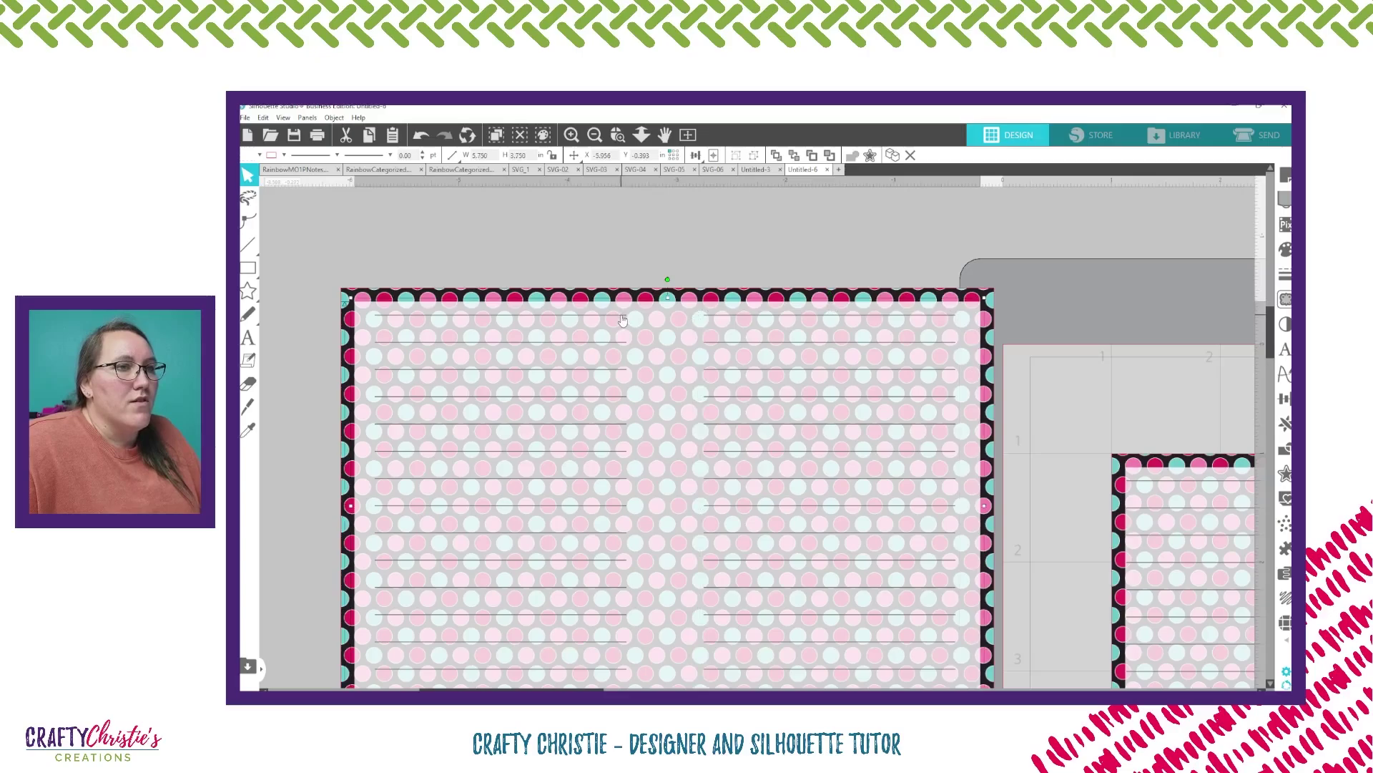
click(622, 320)
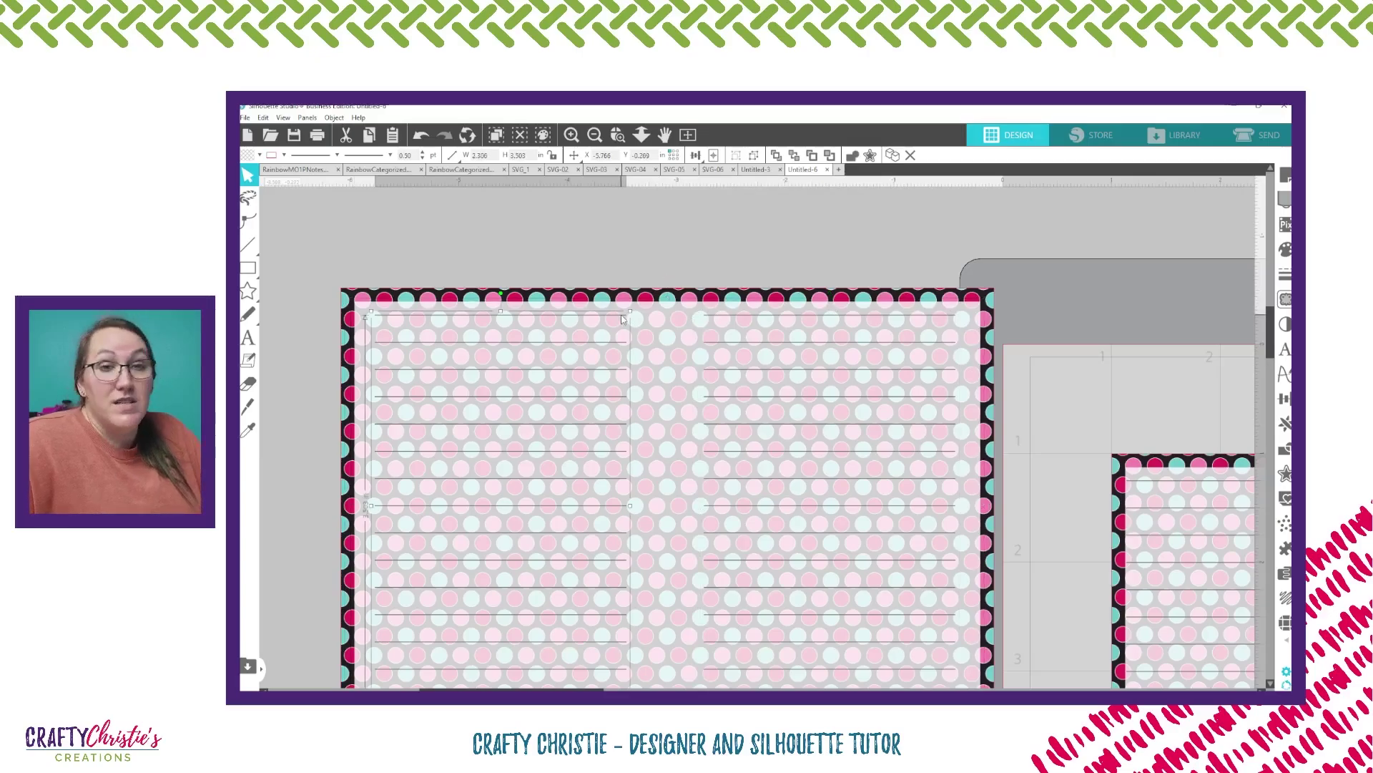
key(Right)
key(Right)
key(Right)
key(Right)
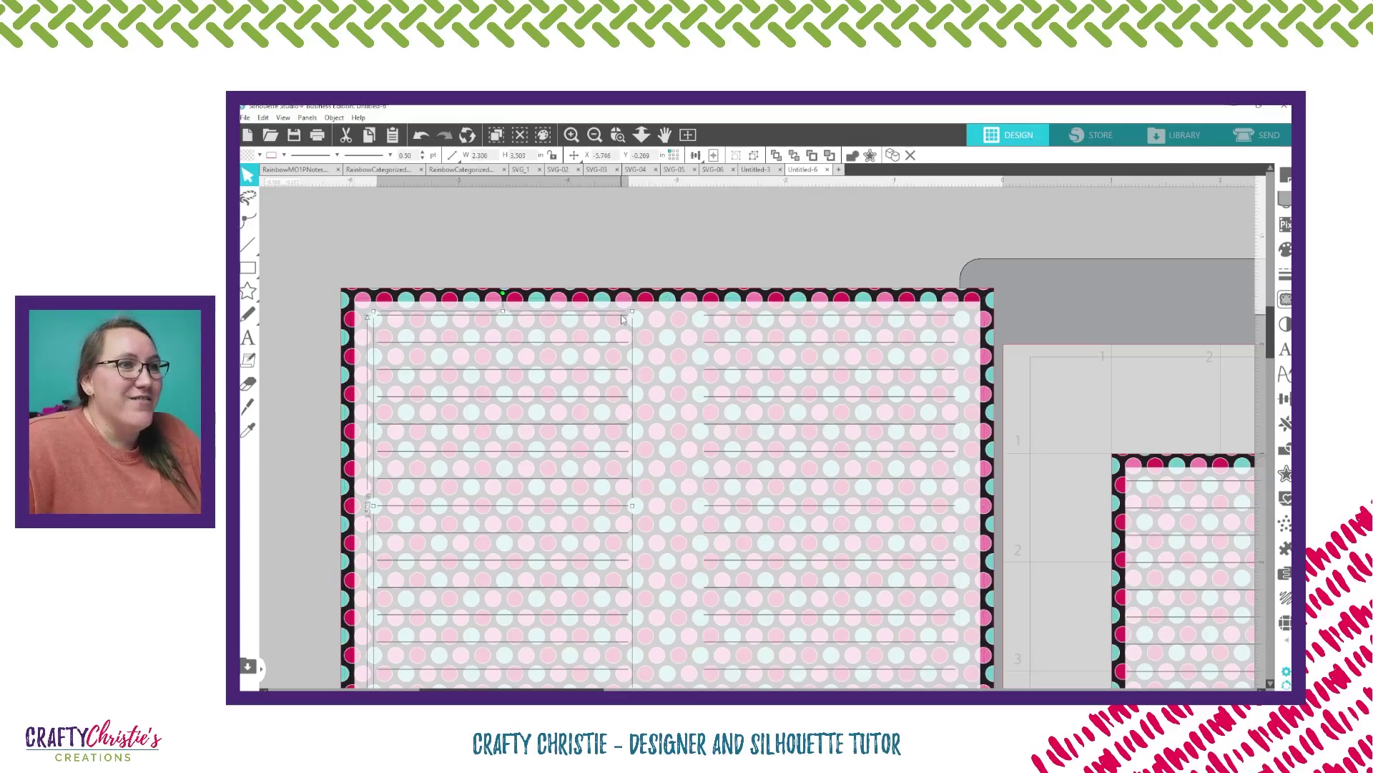
Nudge the left-hand column of writing lines about 0.03 in further toward the card's center.
key(Right)
key(Right)
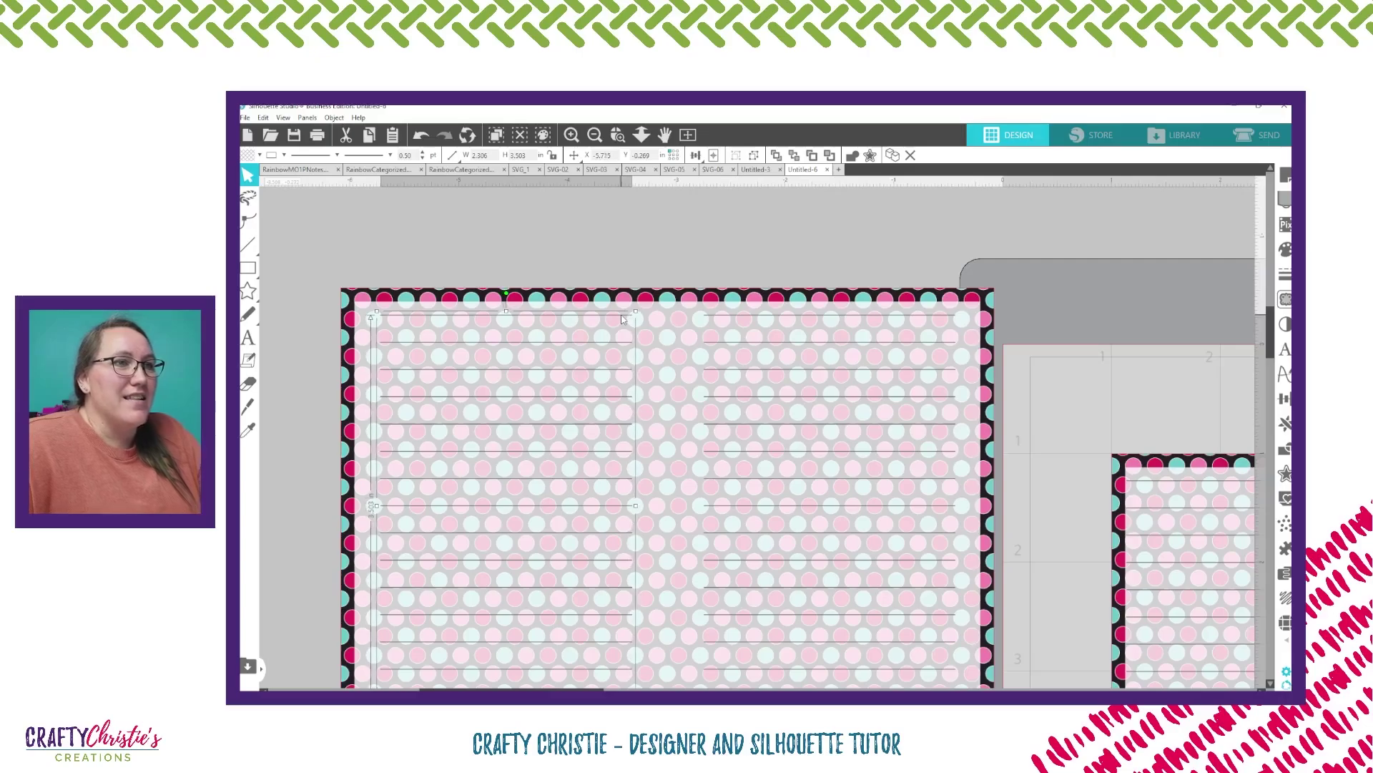
click(650, 247)
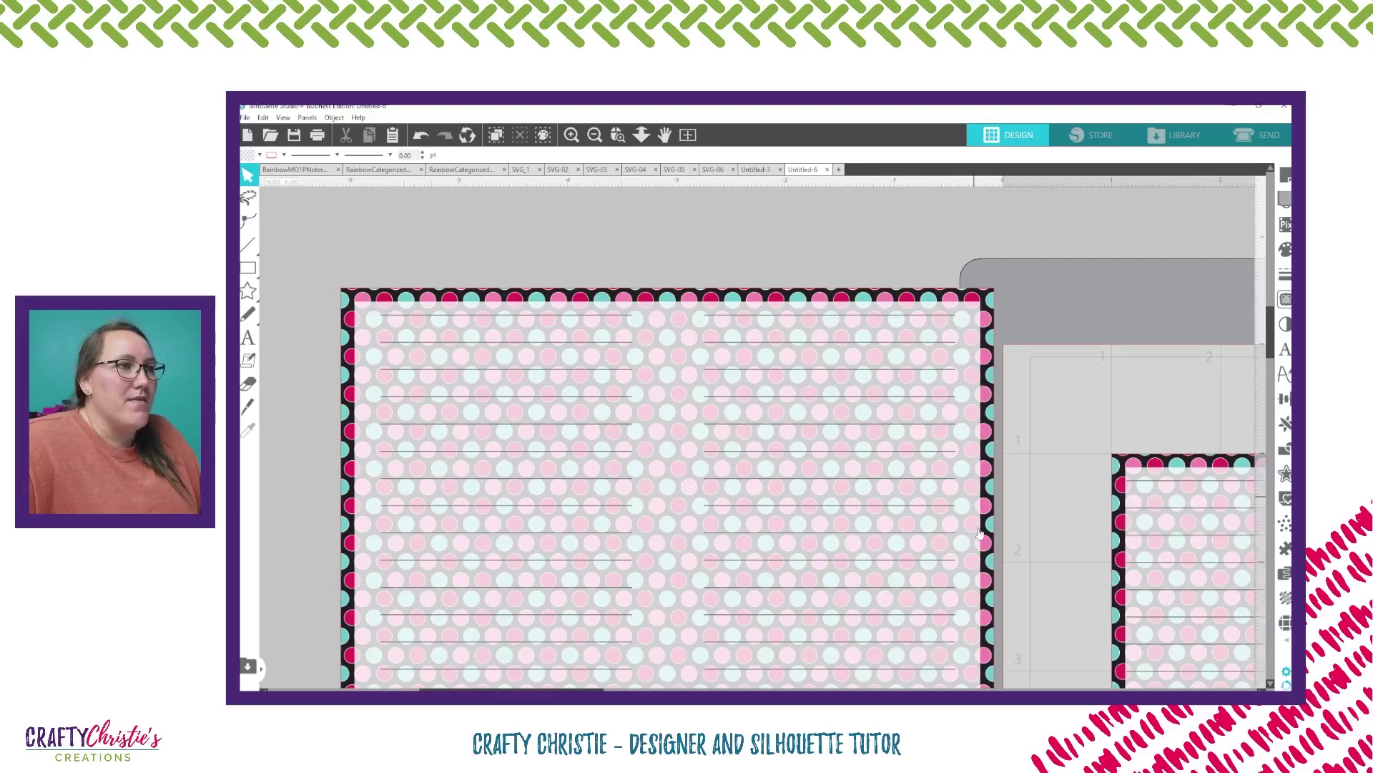
Set the outline color of the two-column card's inner white rectangle to transparent.
scroll(754, 254, down, 2)
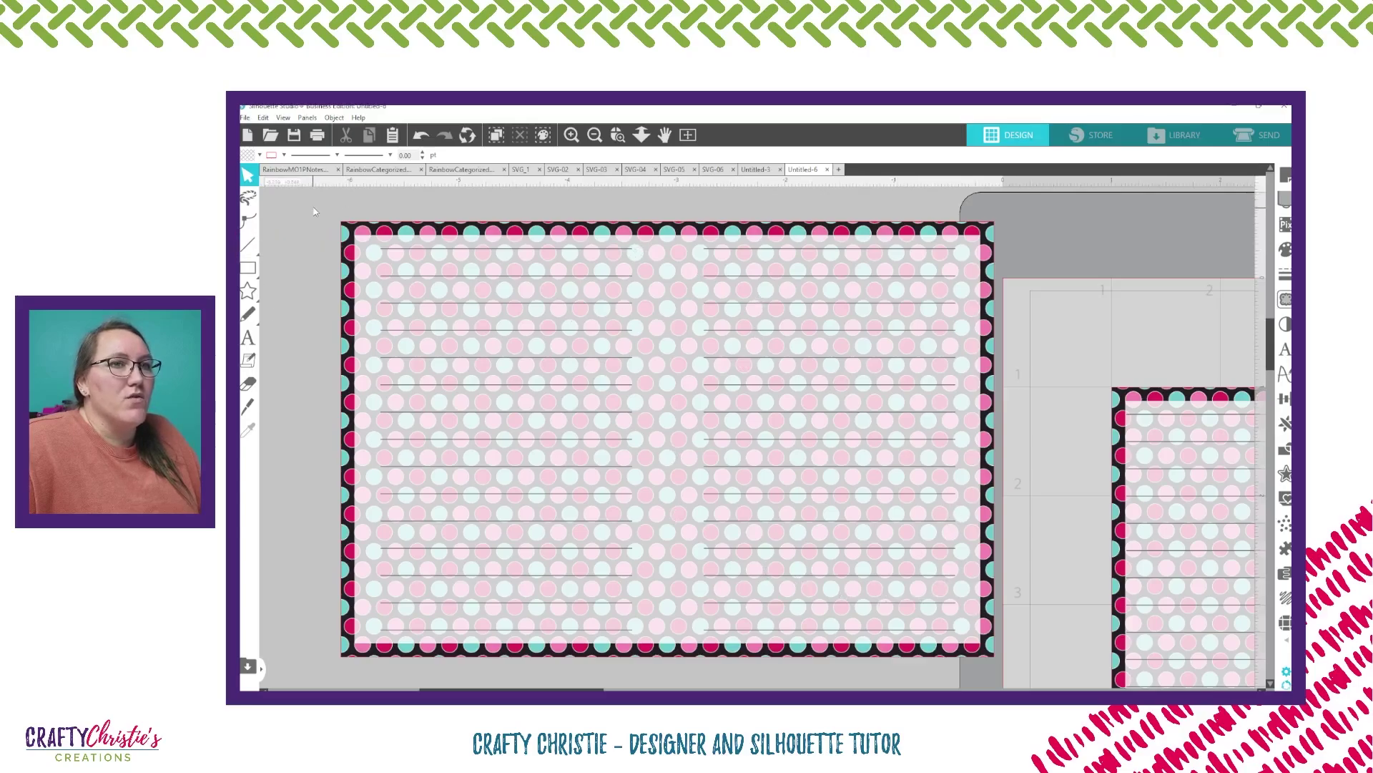
drag(314, 212, 805, 496)
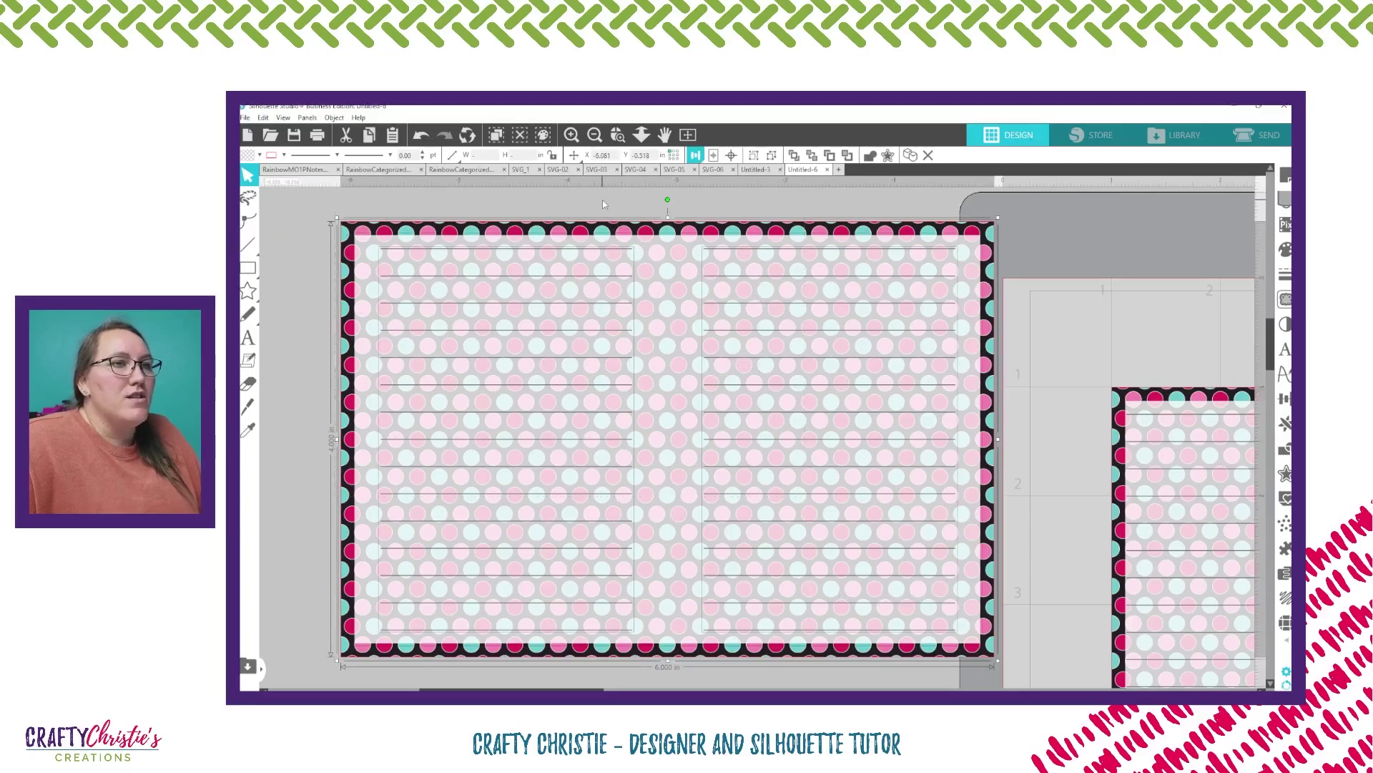
click(664, 245)
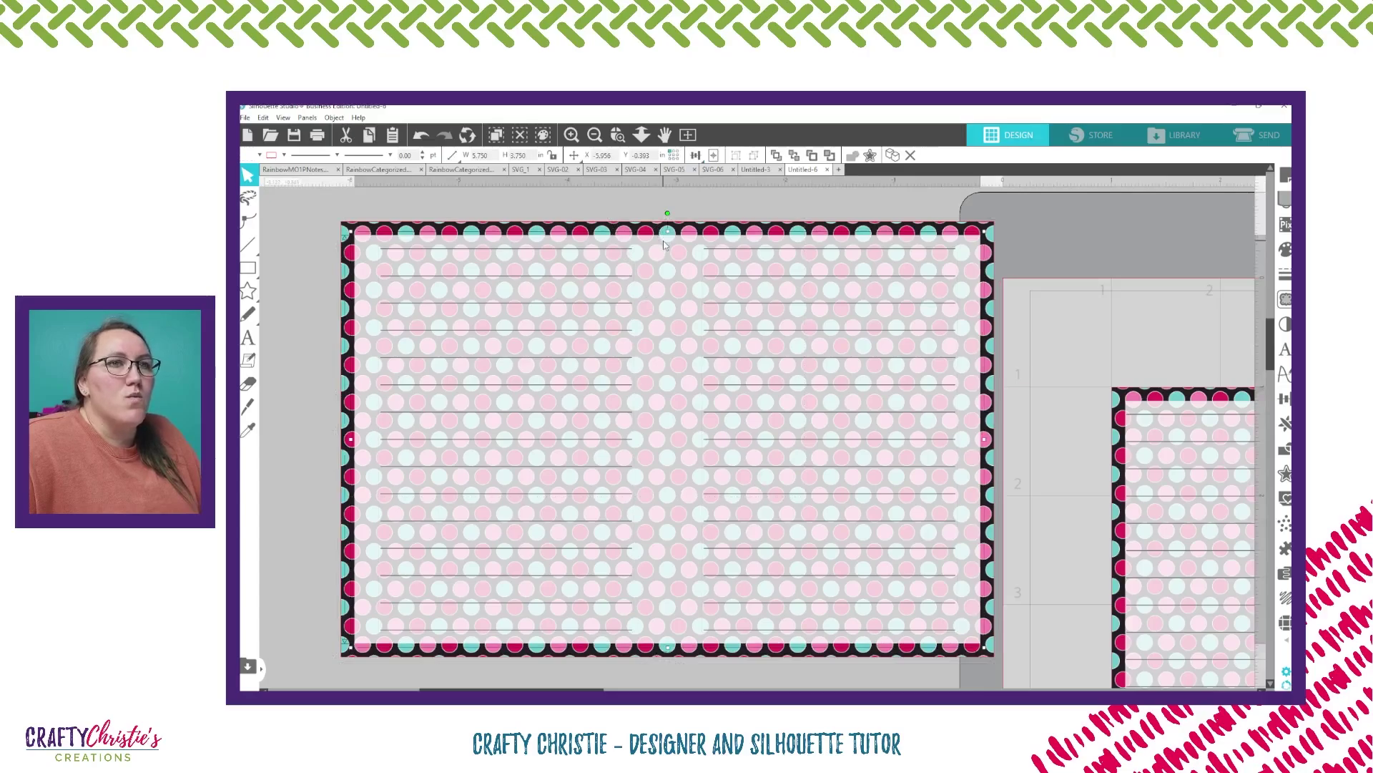
click(284, 154)
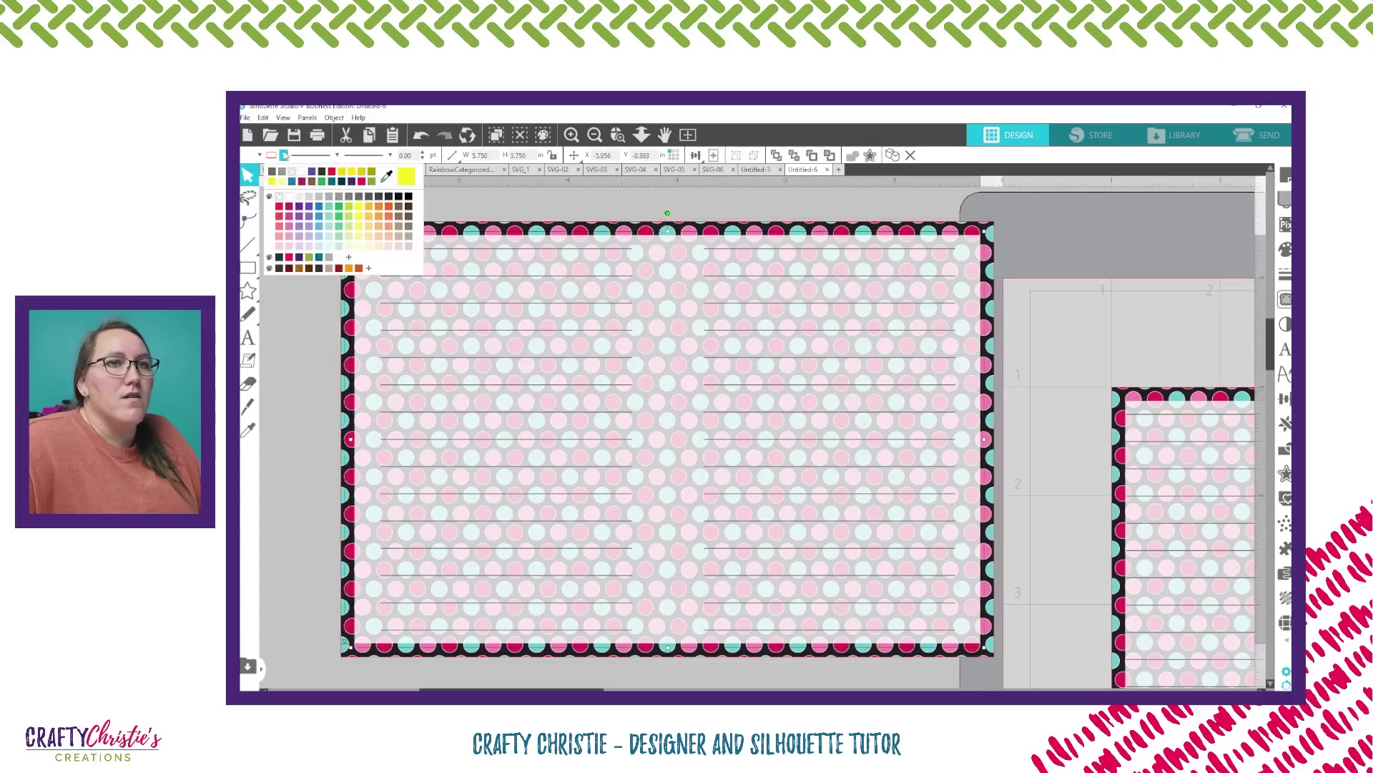
click(292, 175)
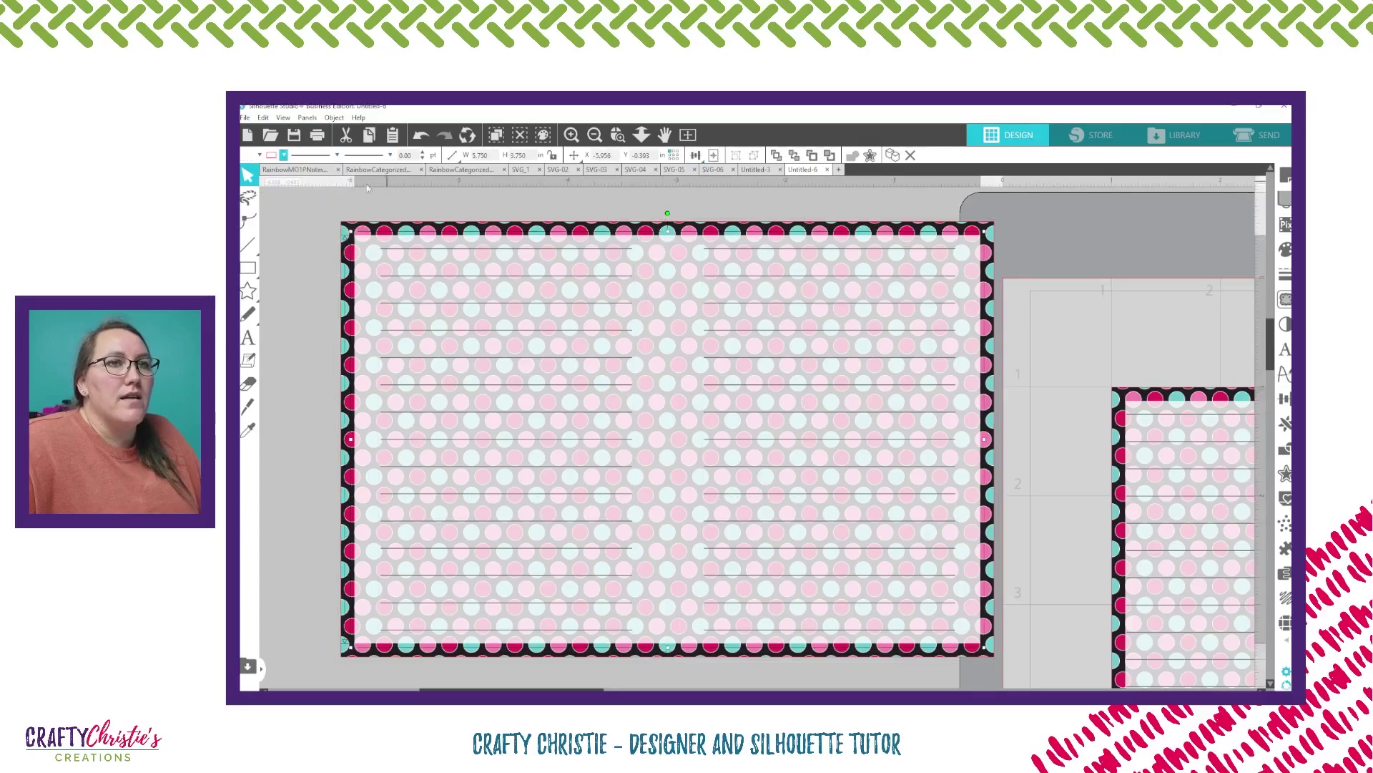
click(284, 155)
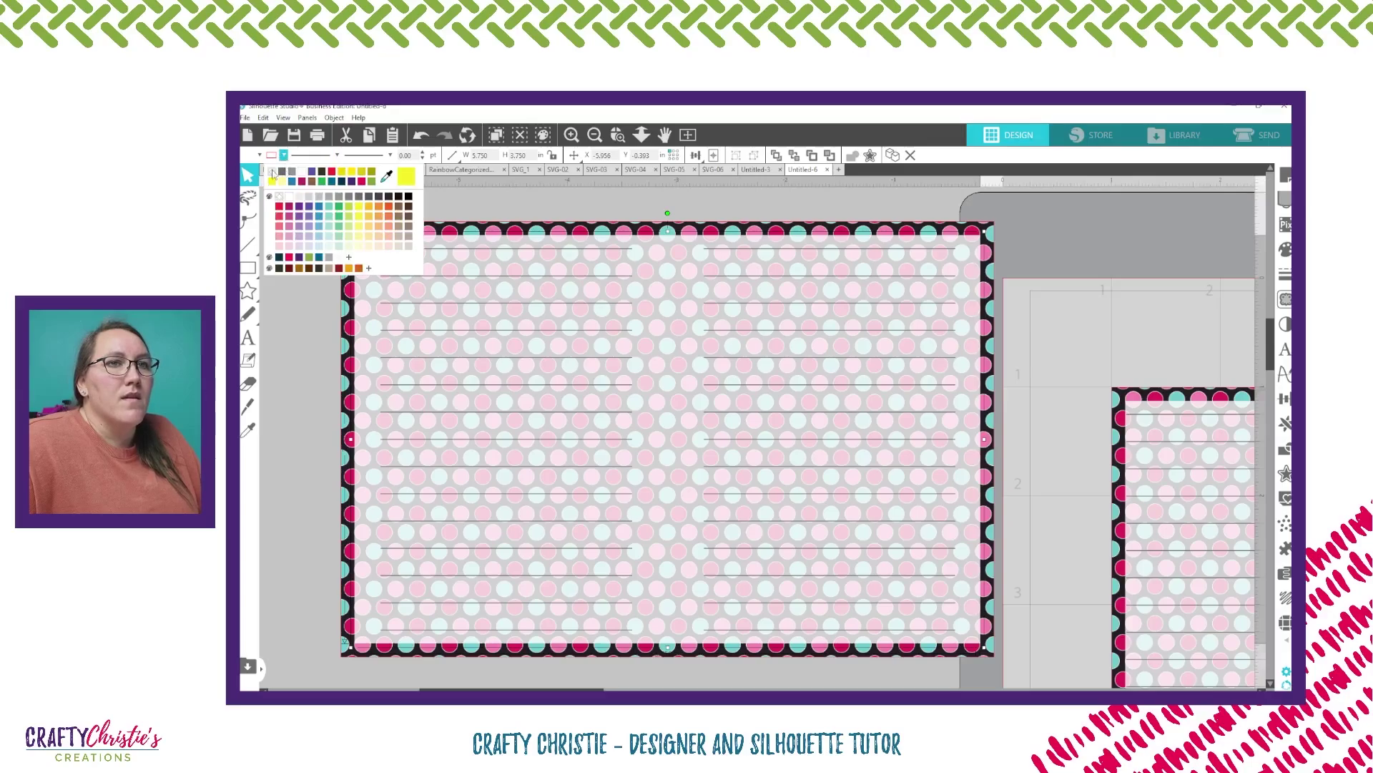
click(273, 174)
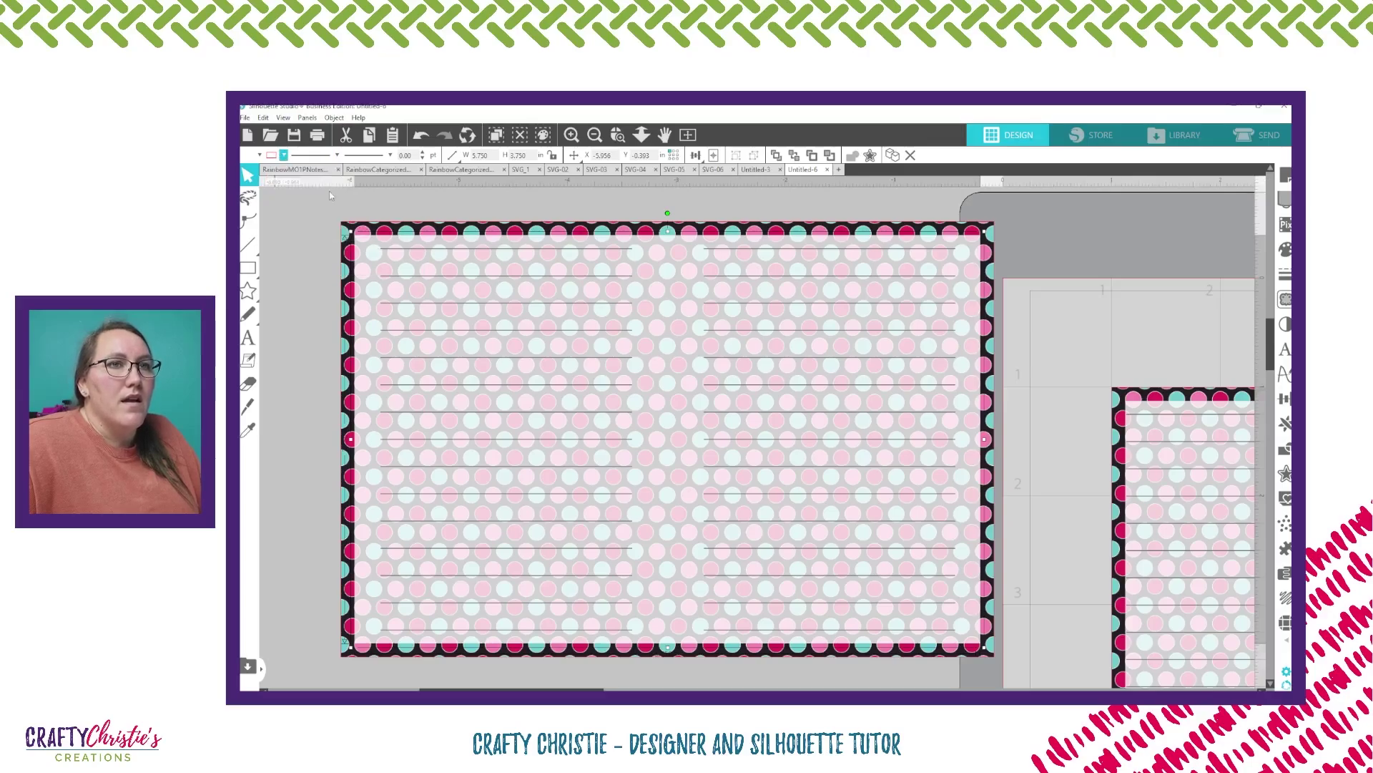
Give the two-column card's outer 6 by 4 in polka dot rectangle a red outline.
click(346, 233)
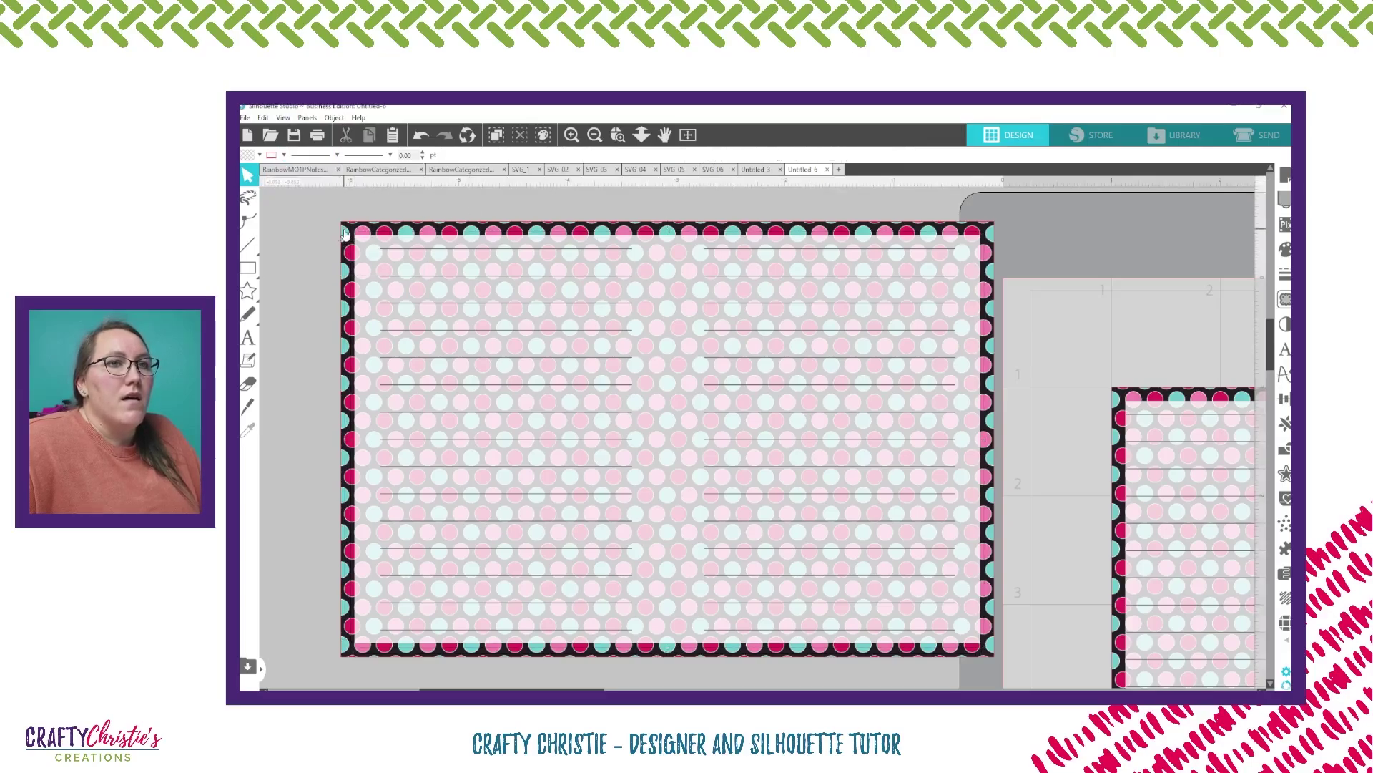
click(285, 155)
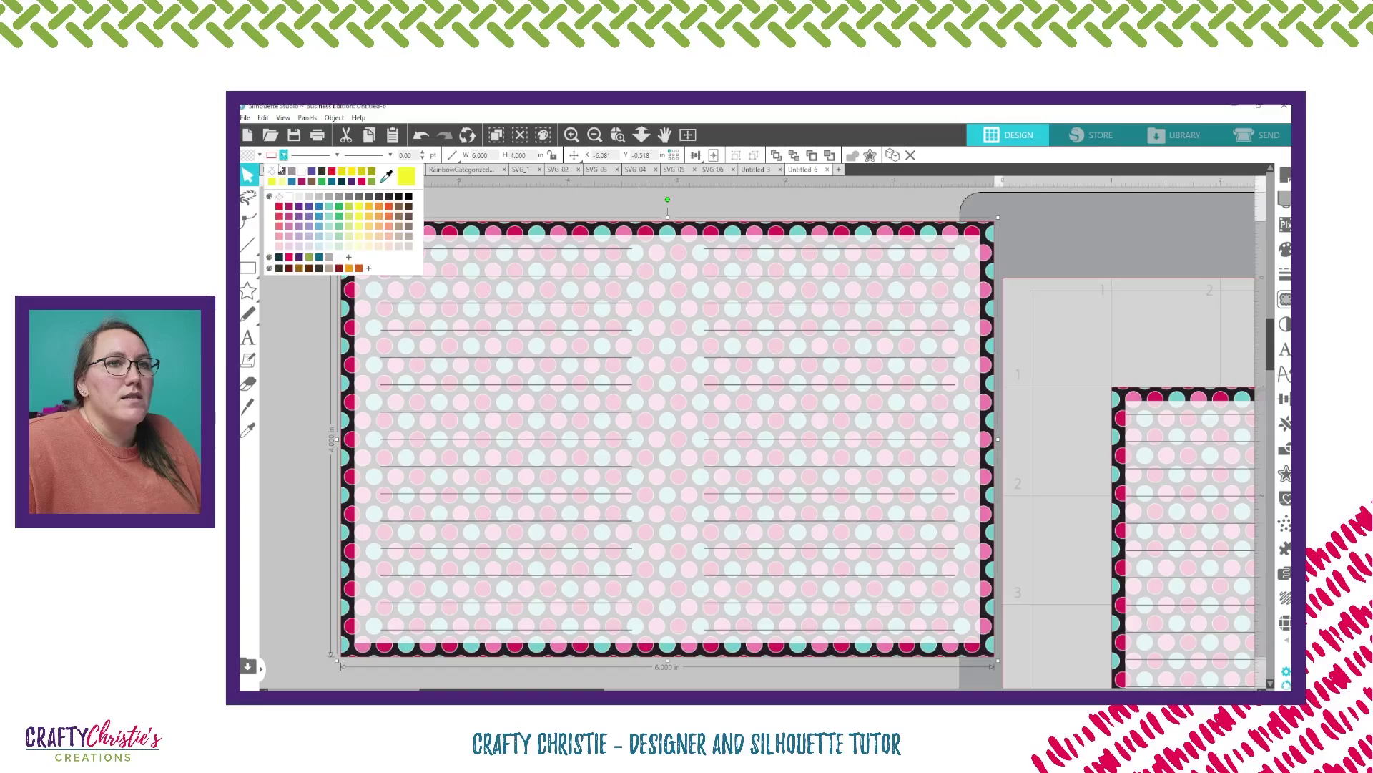
click(280, 207)
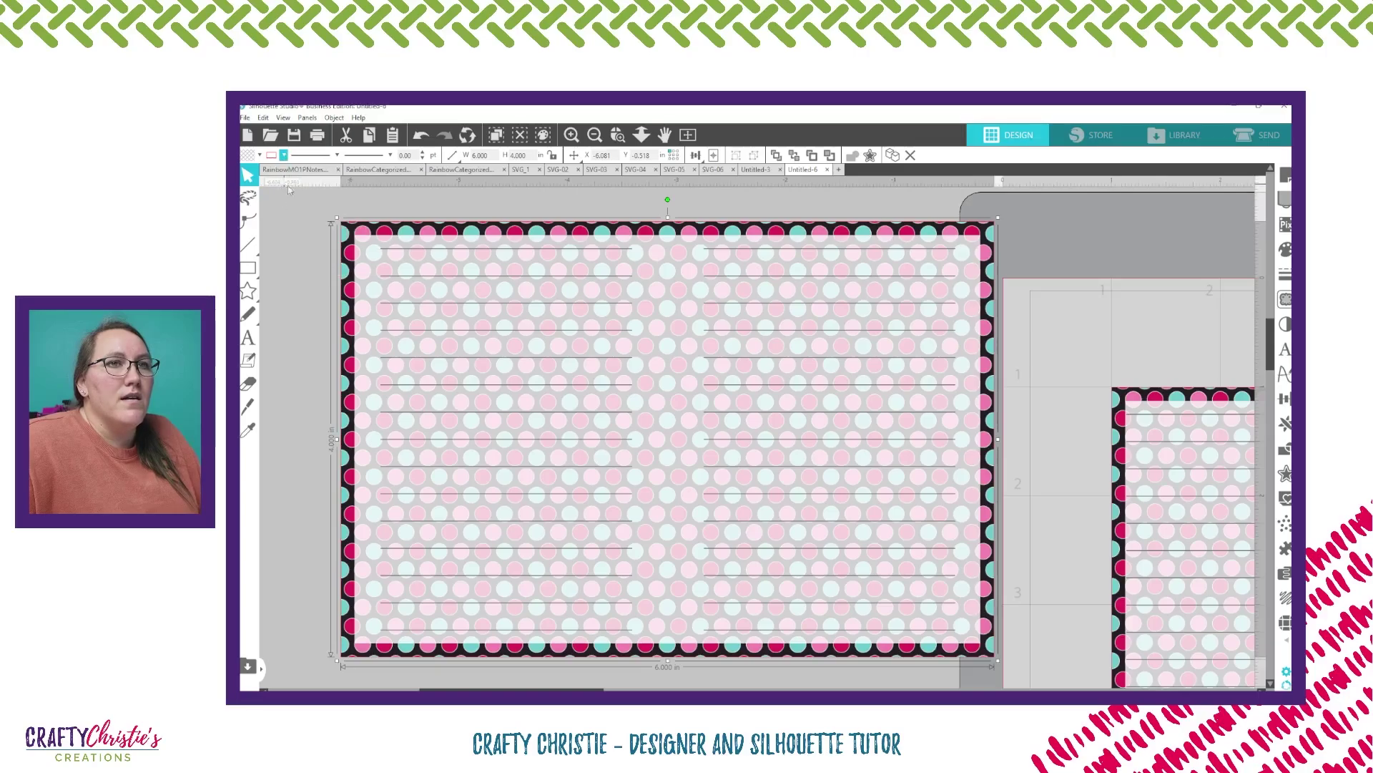
click(287, 201)
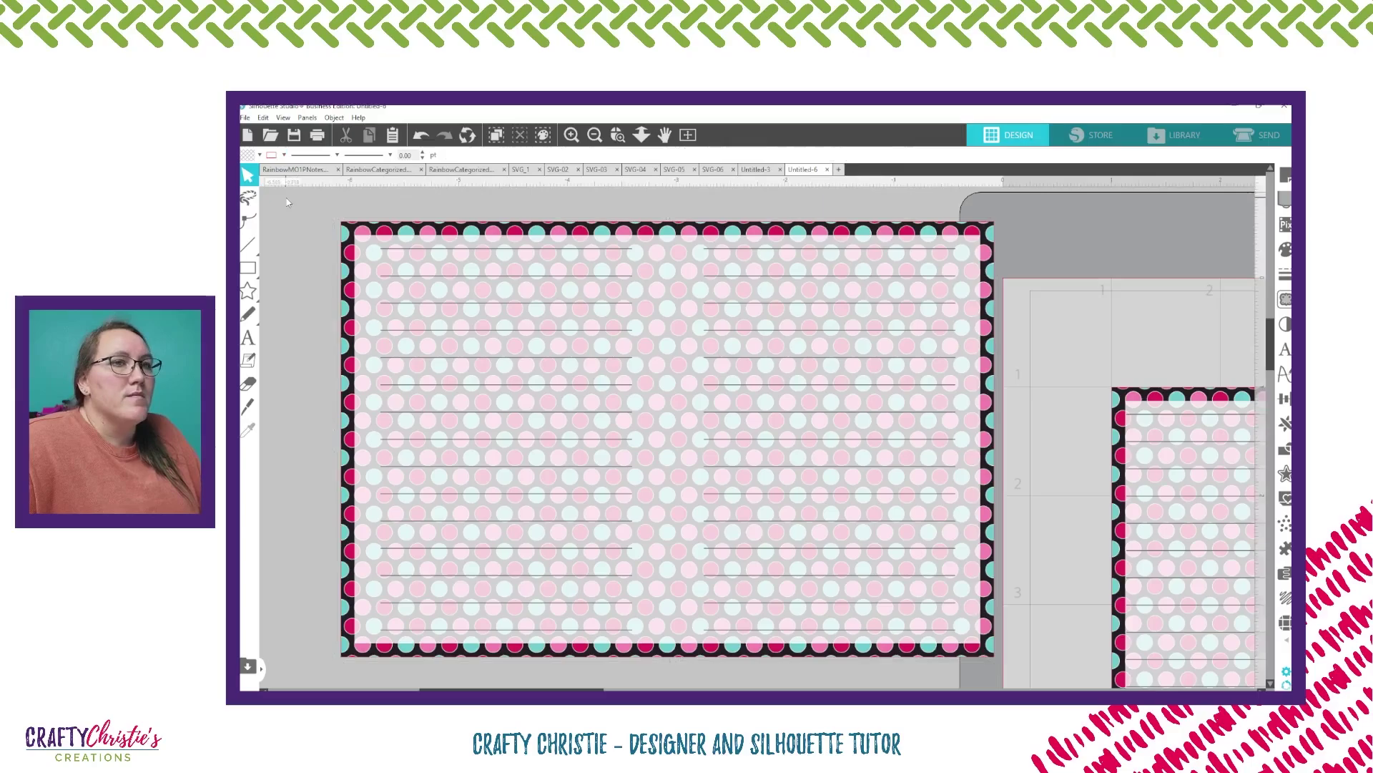
Group the two-column card's polka dot background, white rectangle and both columns of writing lines.
drag(326, 212, 828, 496)
drag(966, 634, 967, 635)
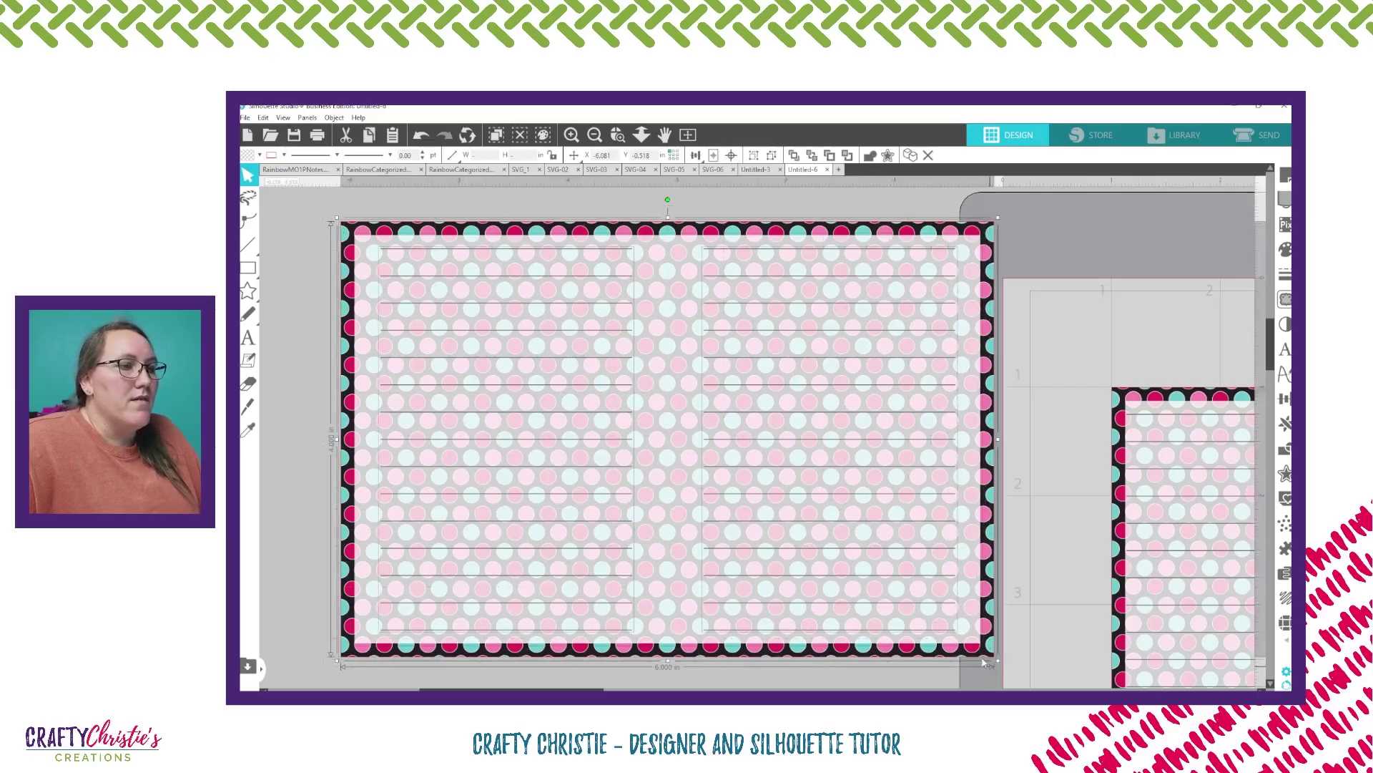
right_click(866, 590)
click(902, 452)
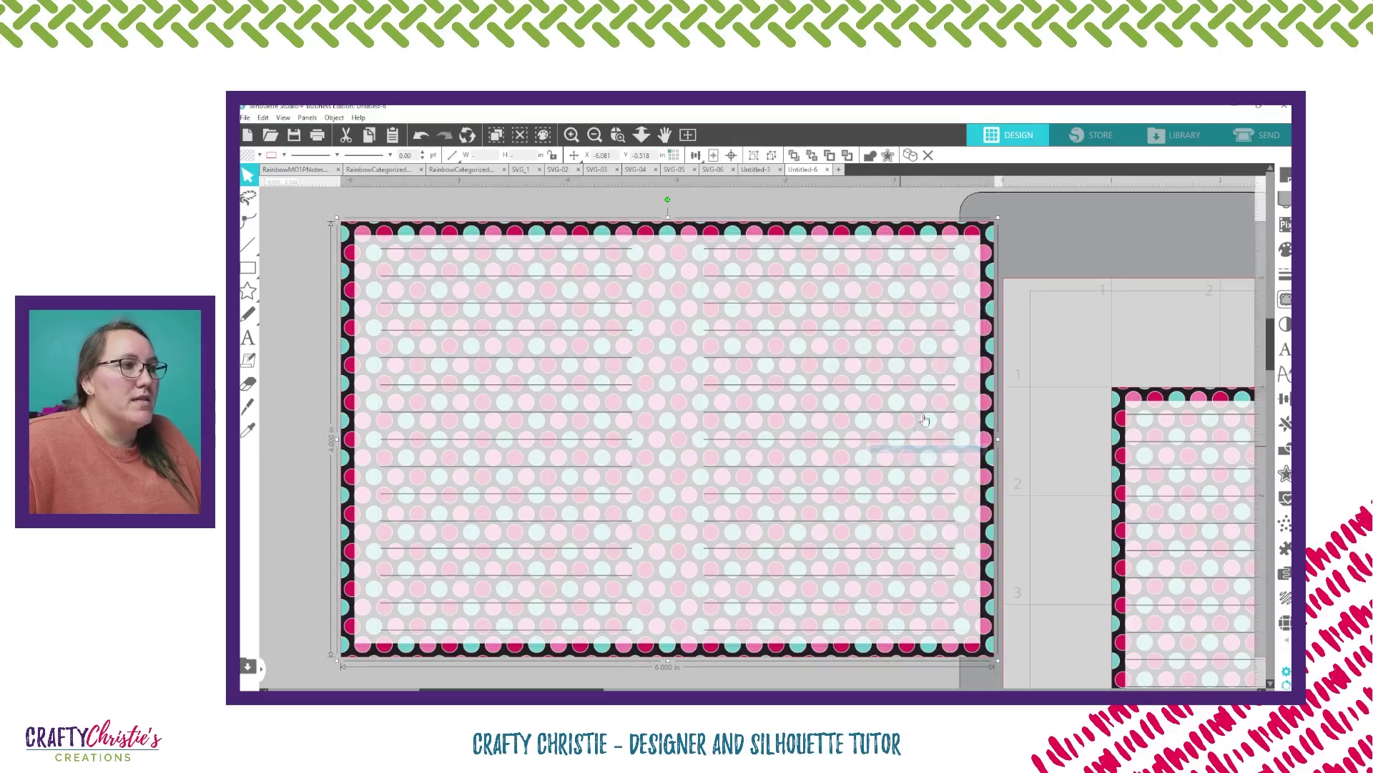
Ungroup the card on the mat and set its inner white rectangle's outline color to transparent.
click(1127, 415)
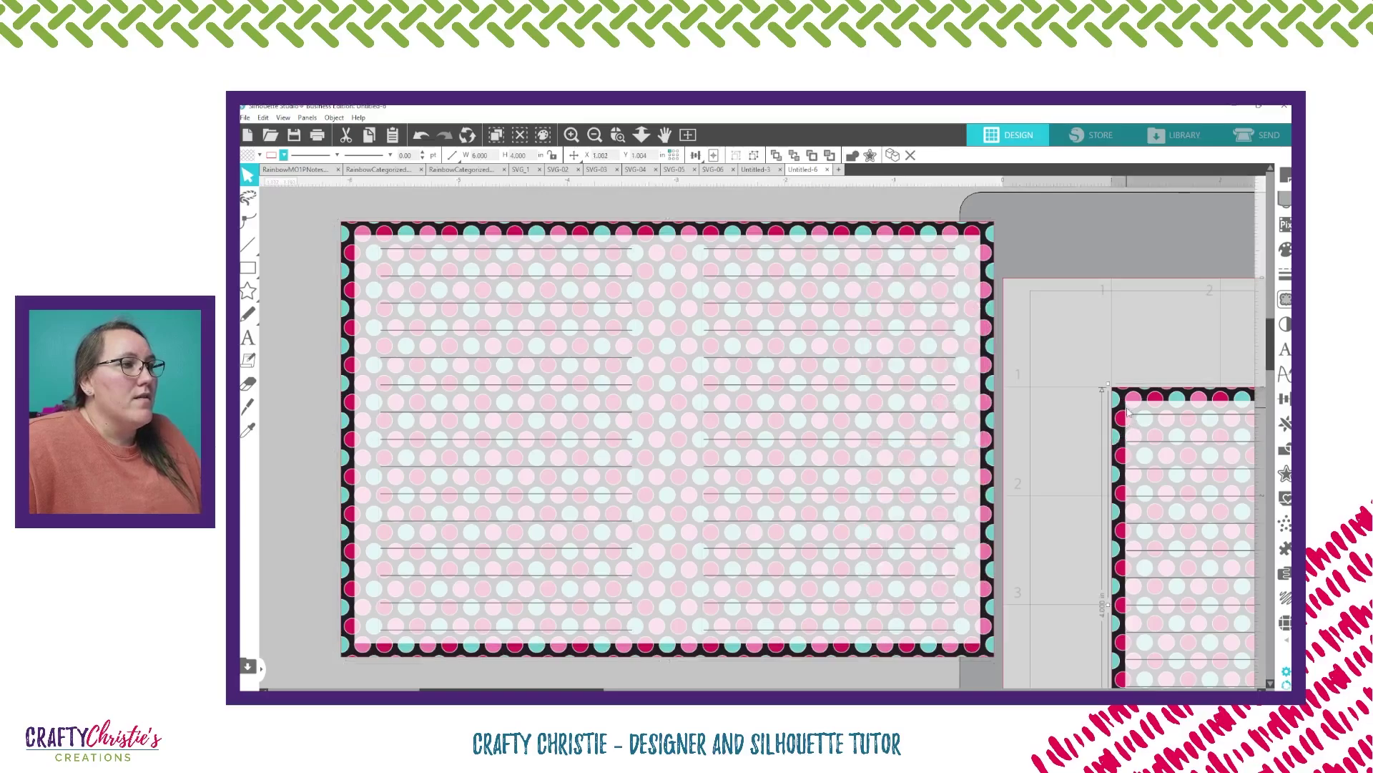
right_click(1127, 414)
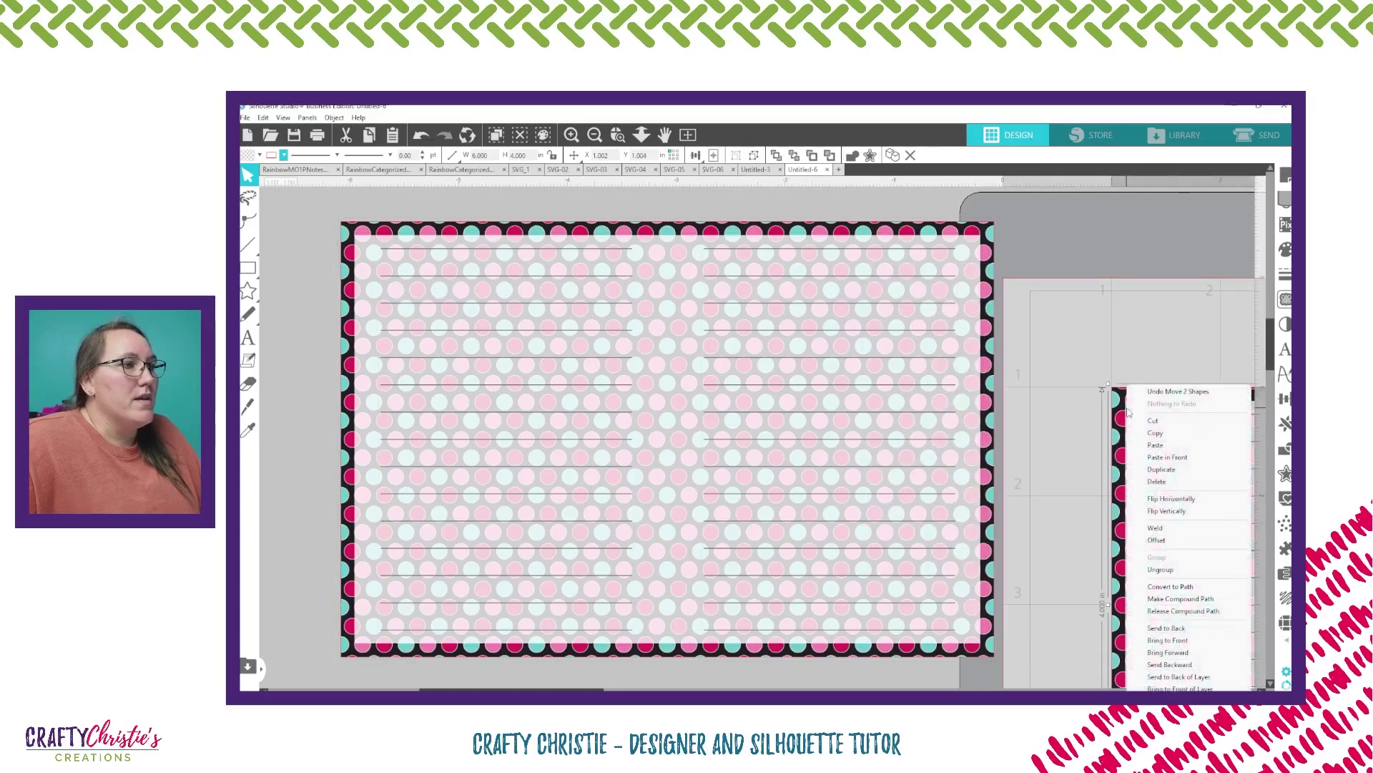
click(1176, 570)
click(1102, 477)
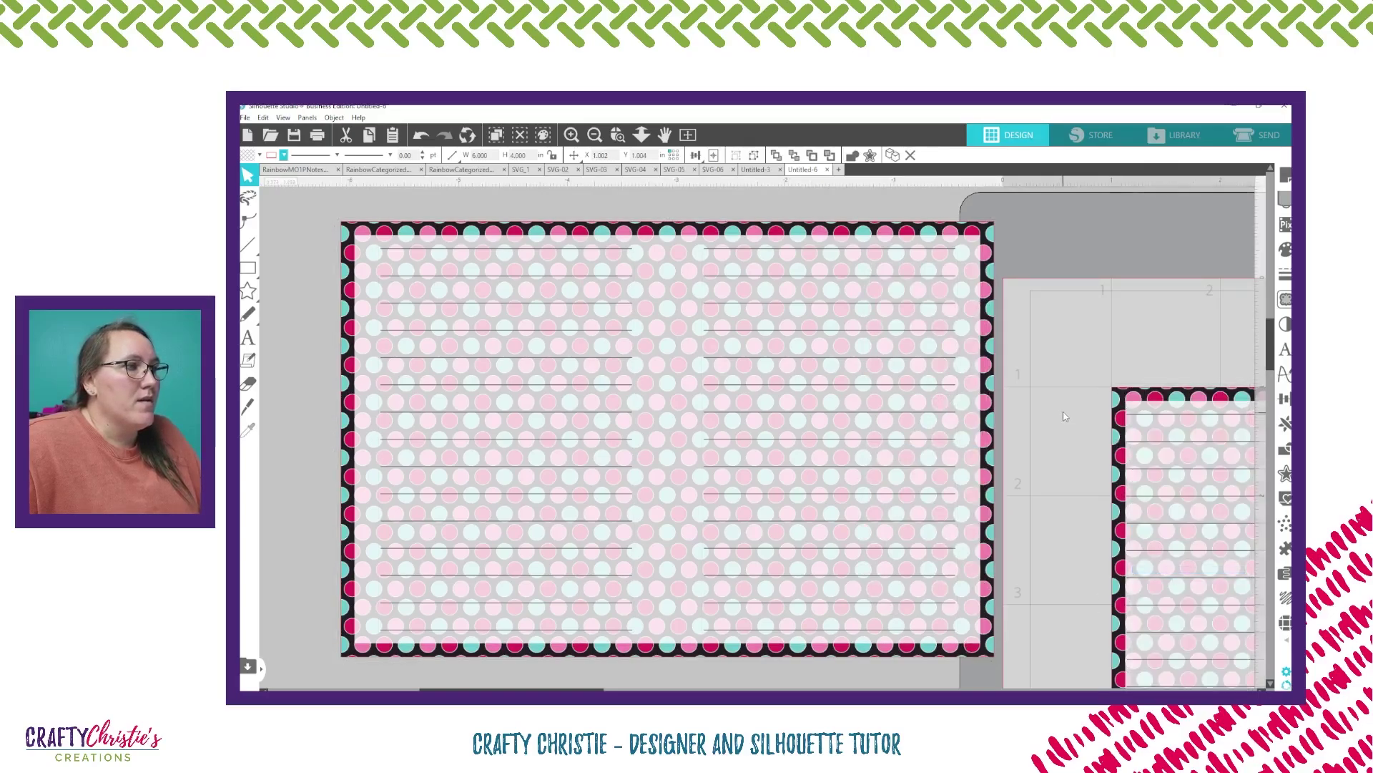
click(1143, 402)
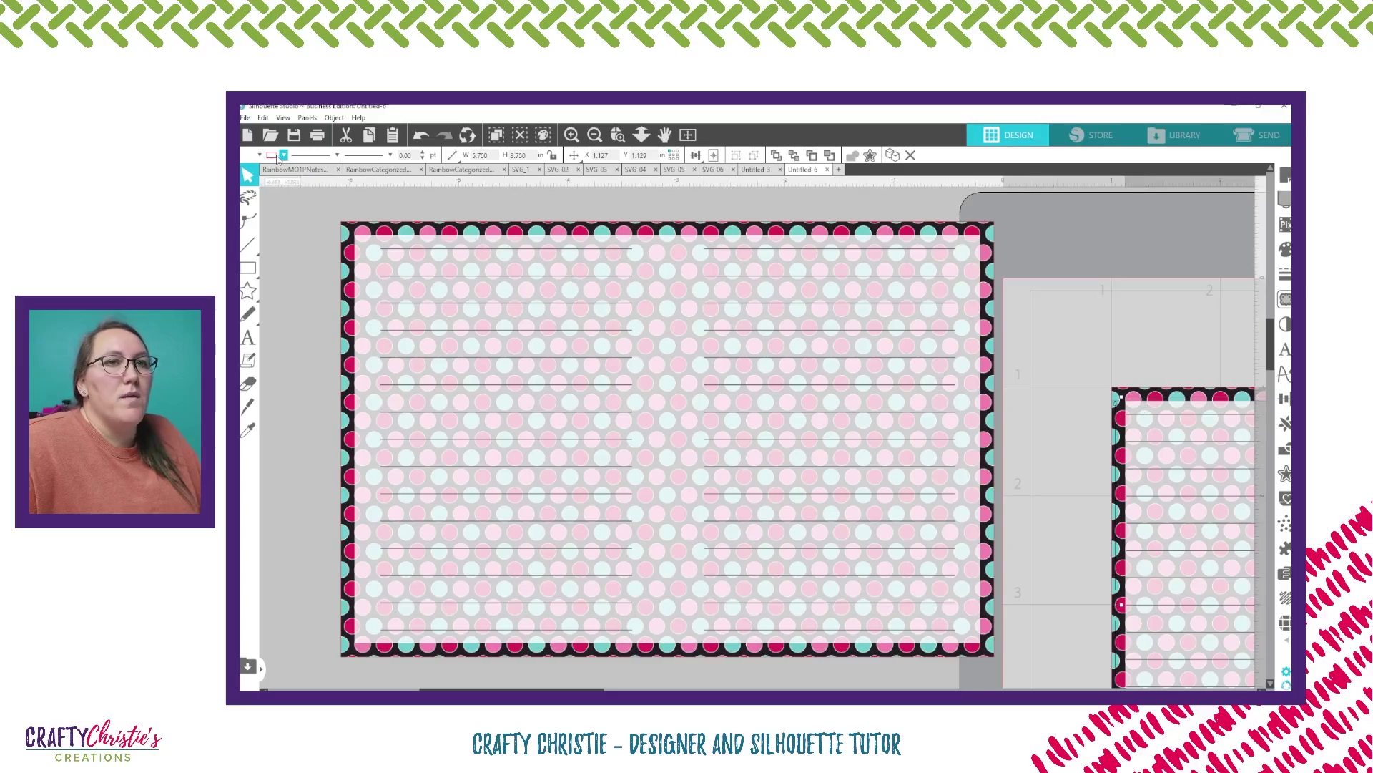
click(283, 156)
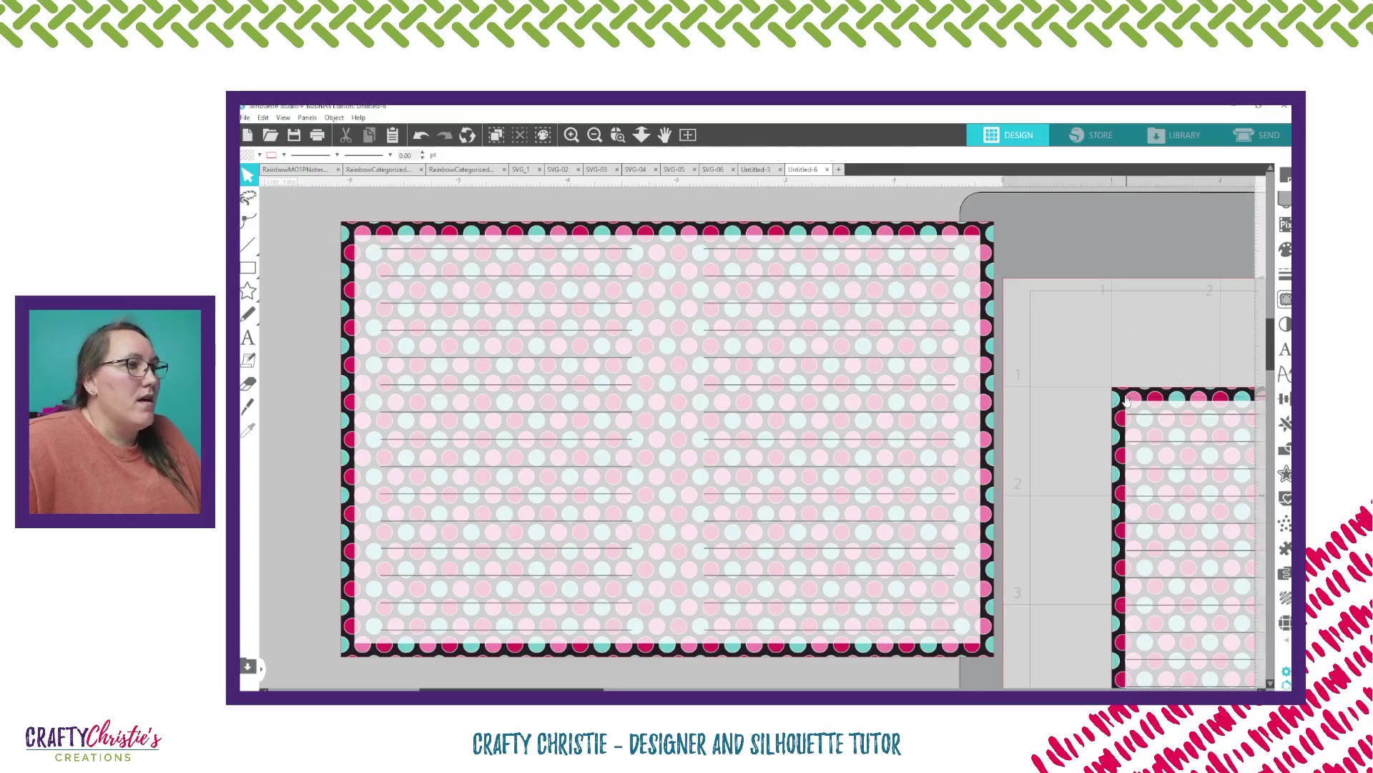
Give the outer 6 by 4 in polka dot rectangle of the card on the mat a red outline.
click(1120, 398)
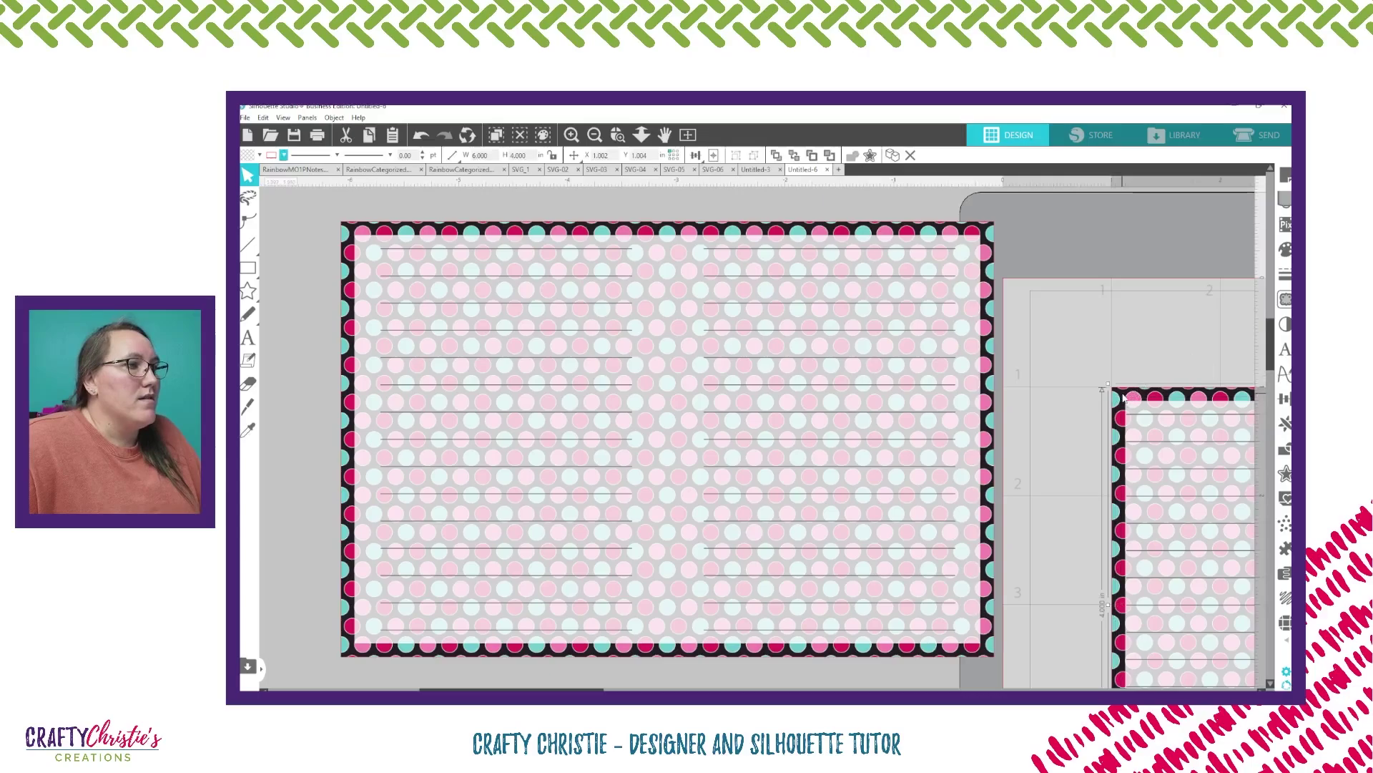
click(283, 156)
click(283, 173)
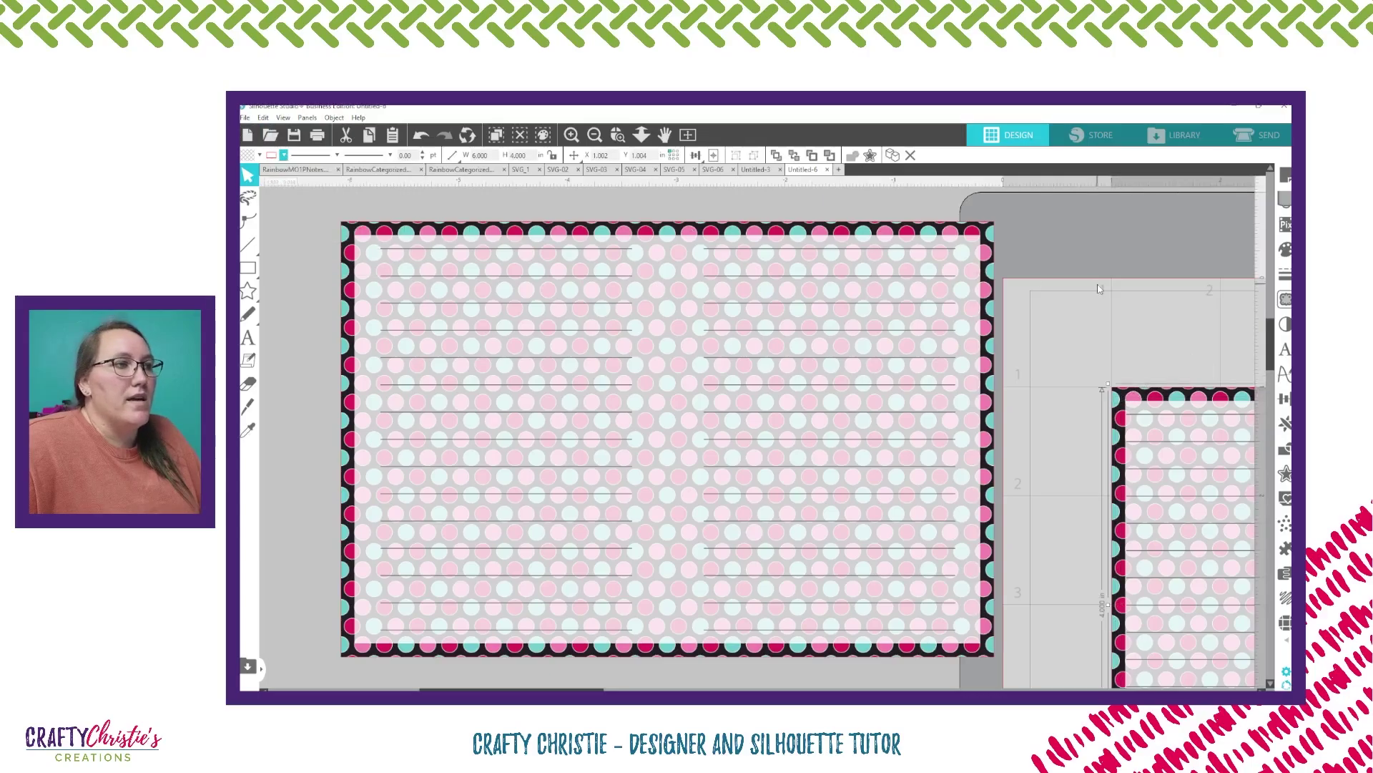
Select all parts of the card on the mat and group them again.
click(1106, 351)
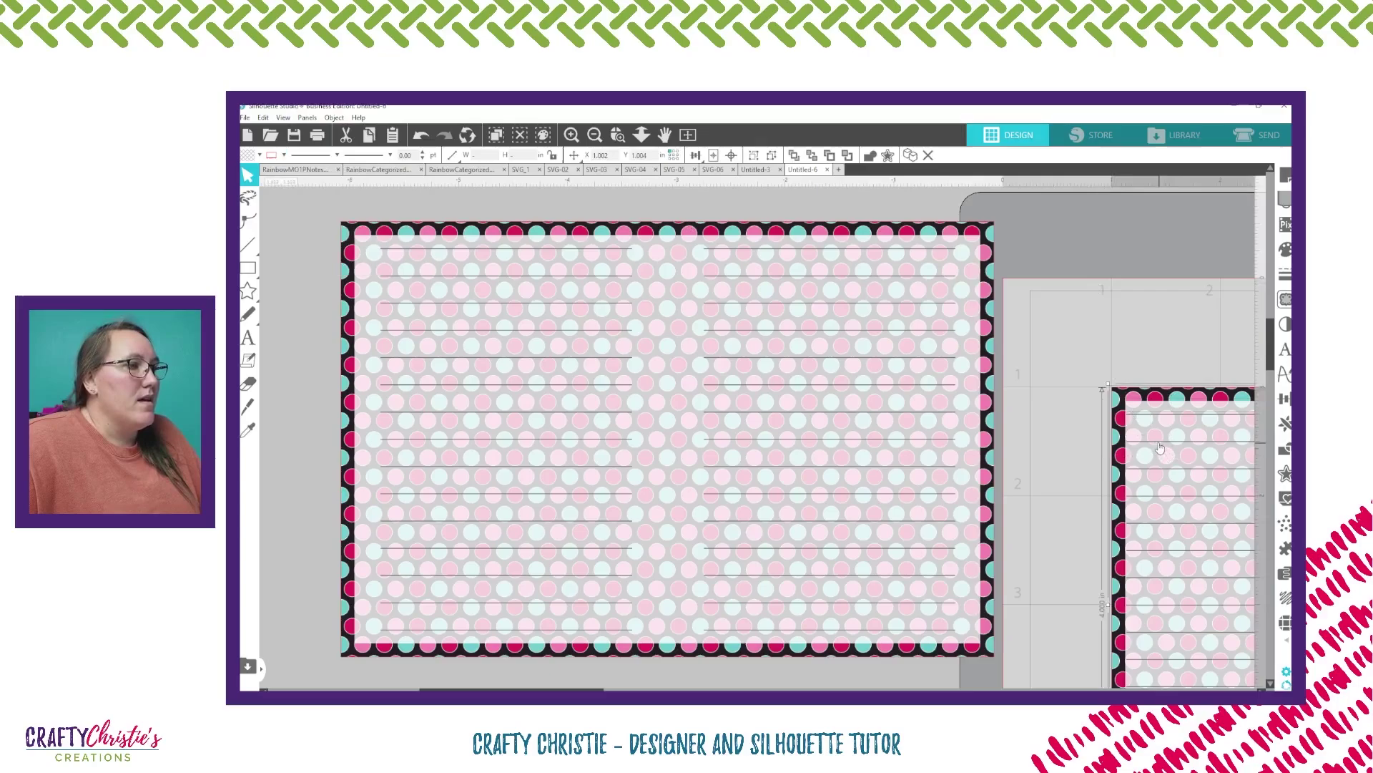
key(i)
scroll(1158, 434, down, 3)
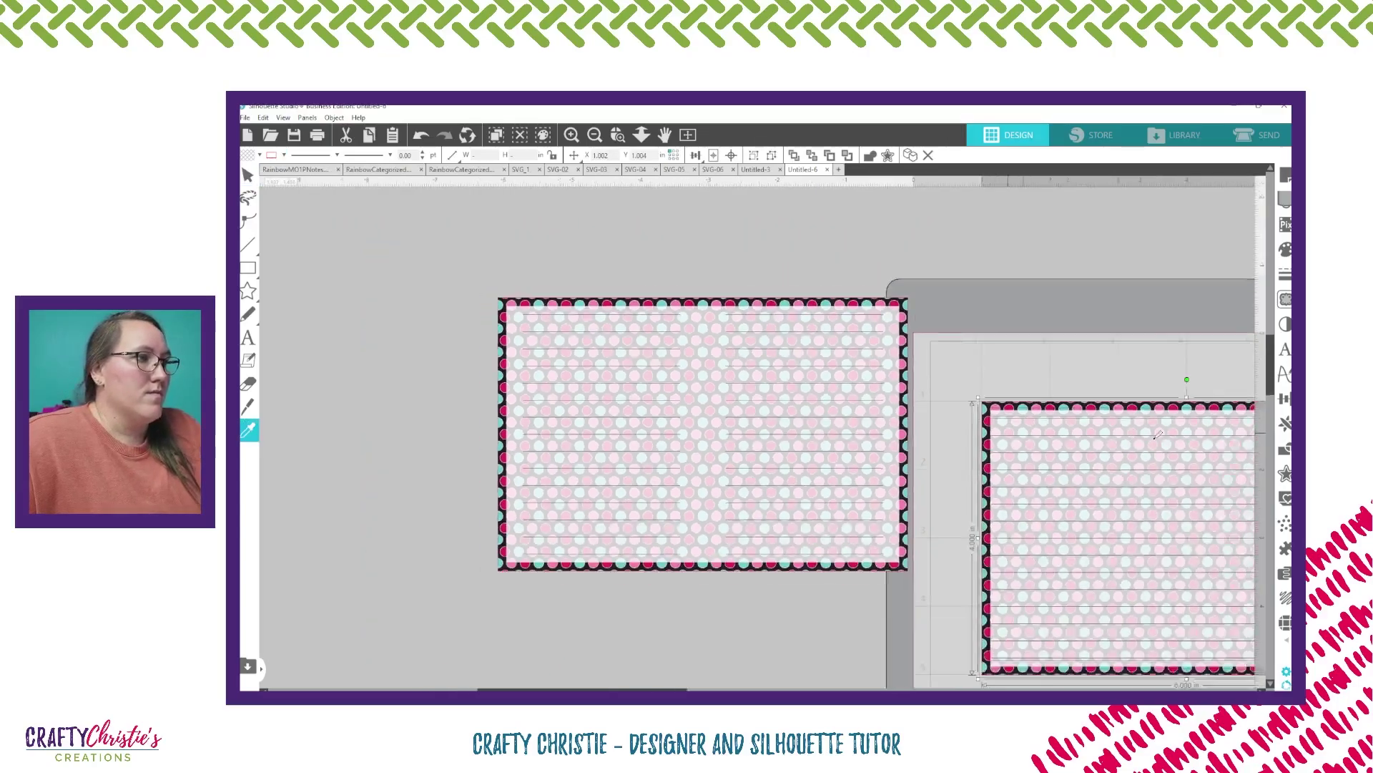
scroll(1157, 434, down, 1)
key(Escape)
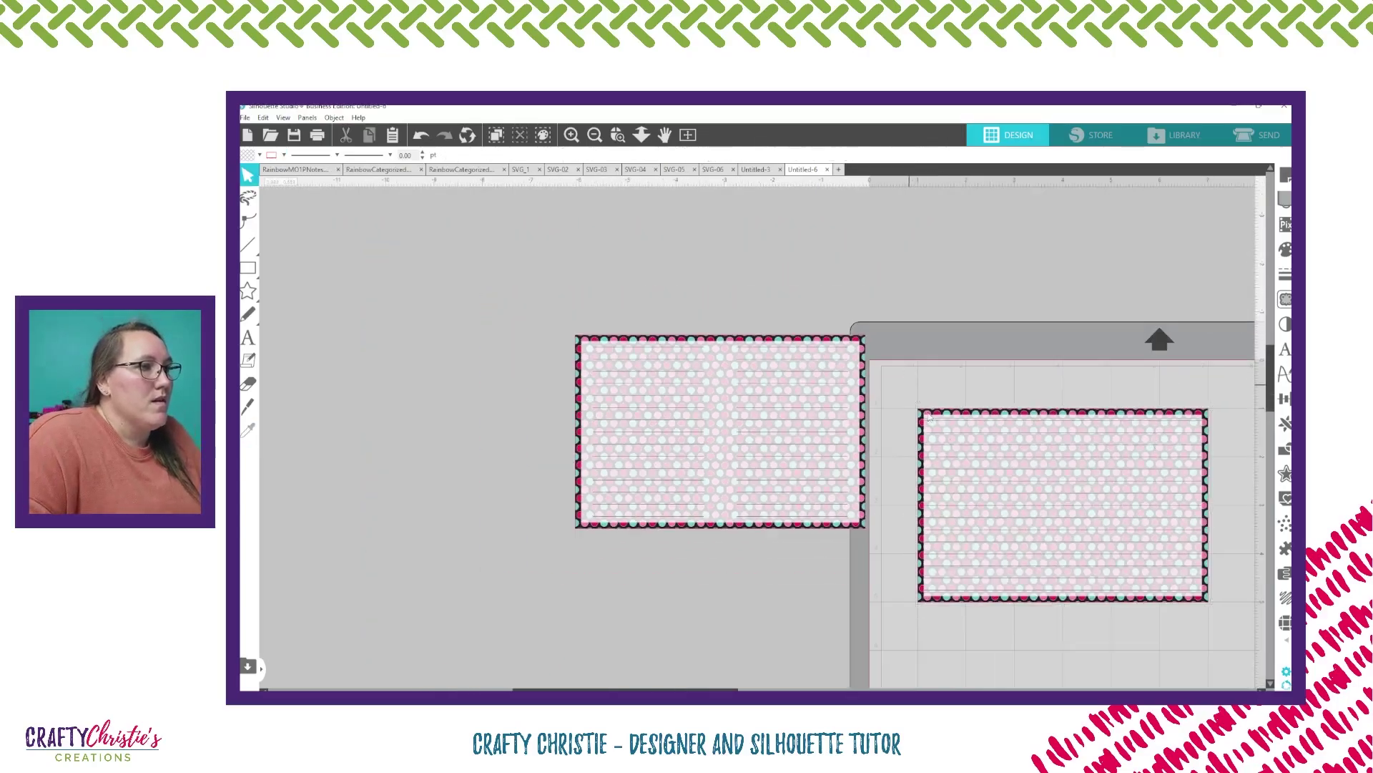
click(928, 418)
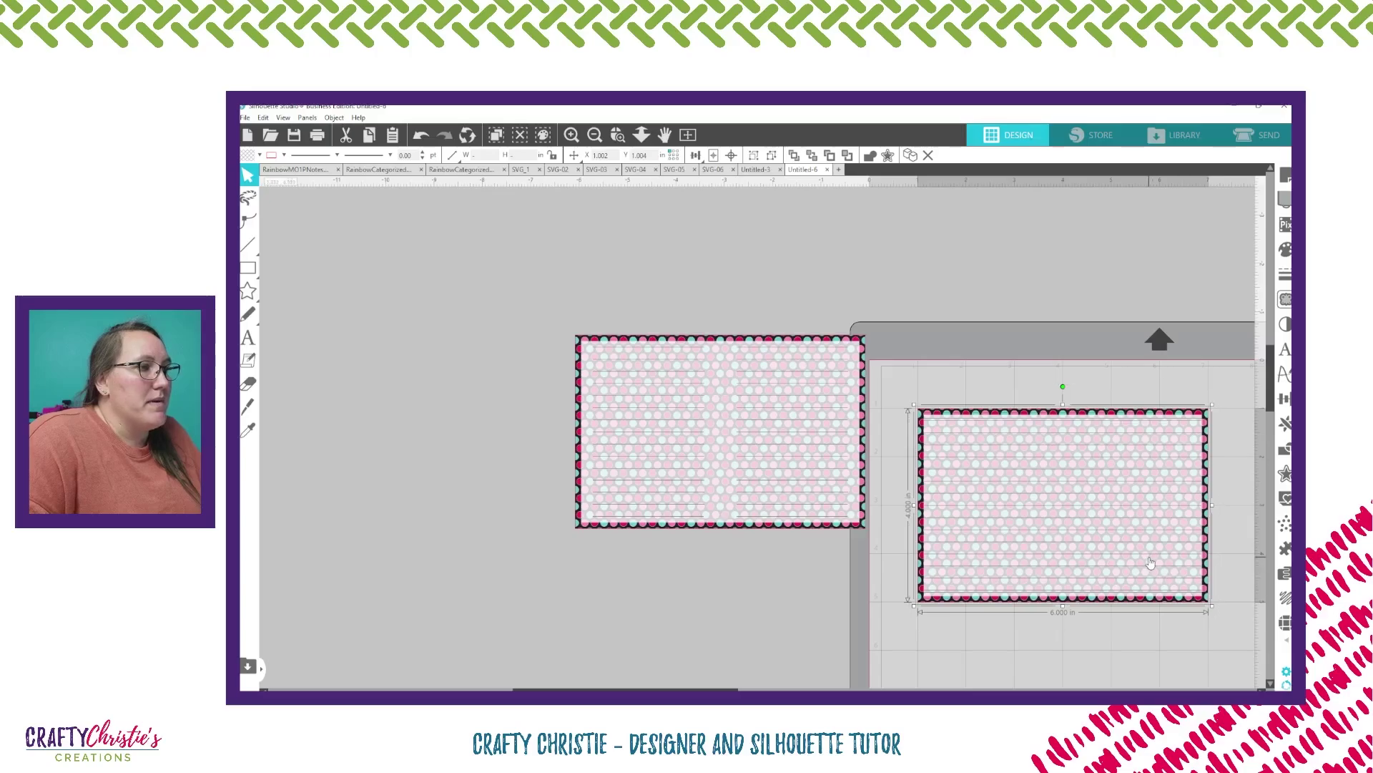
right_click(1150, 562)
click(1173, 420)
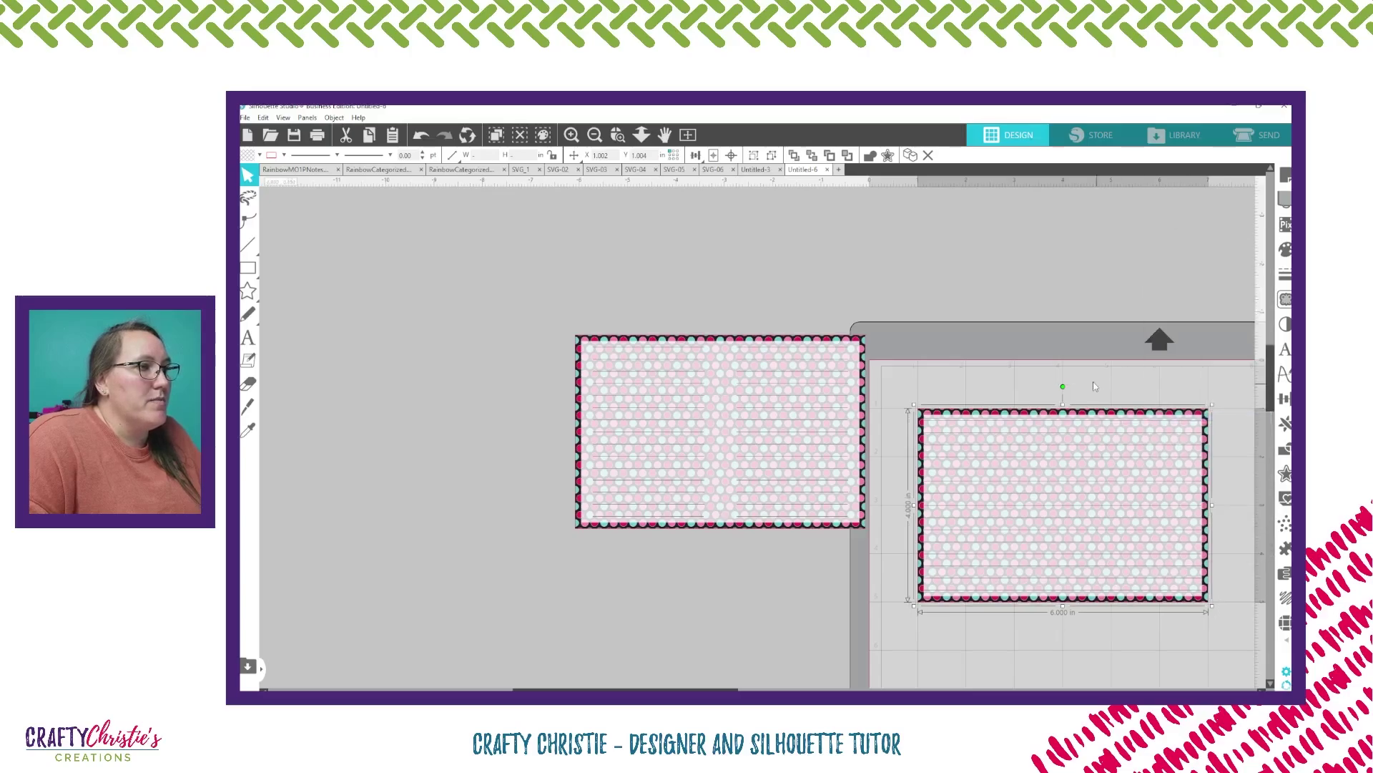
click(1094, 385)
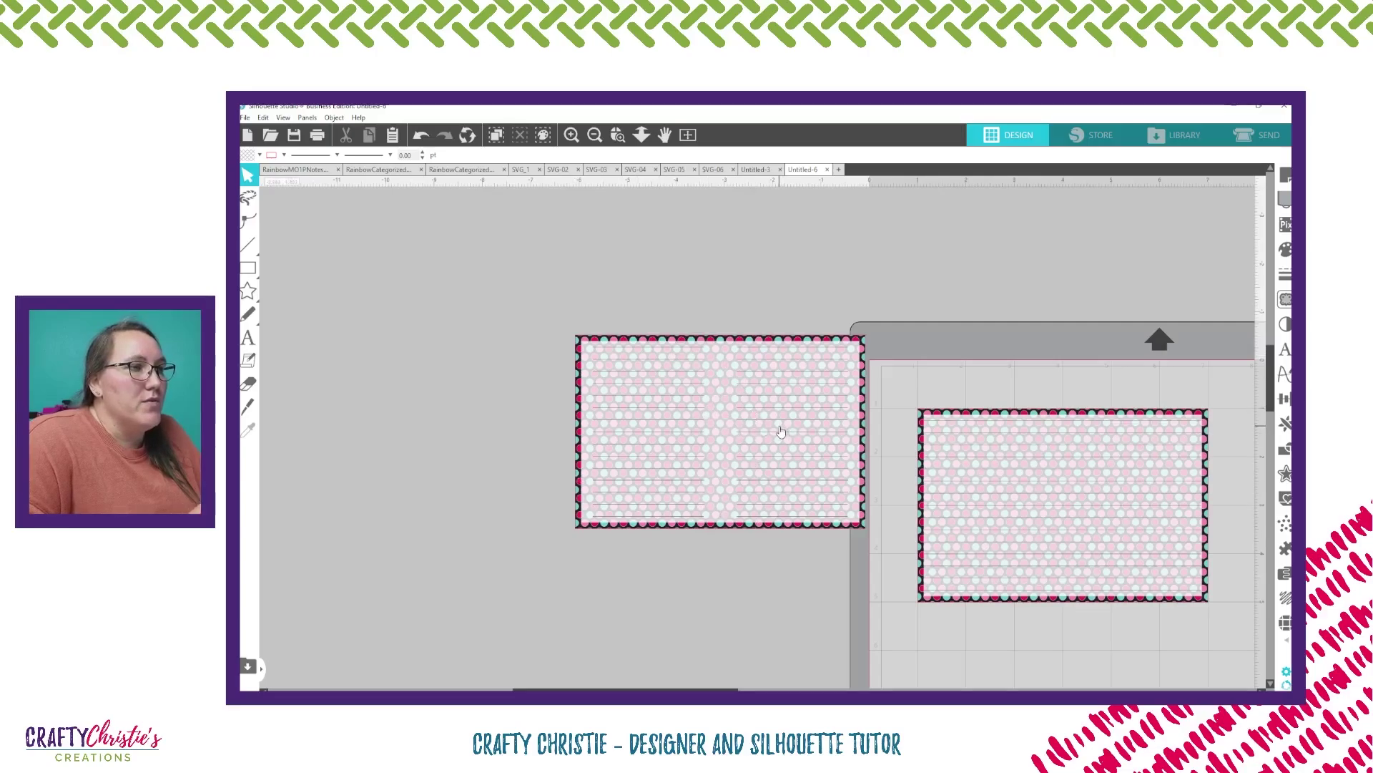
Move the two-column card about 2.6 in left, clear of the cutting mat, and fit the page in view.
drag(781, 431, 656, 487)
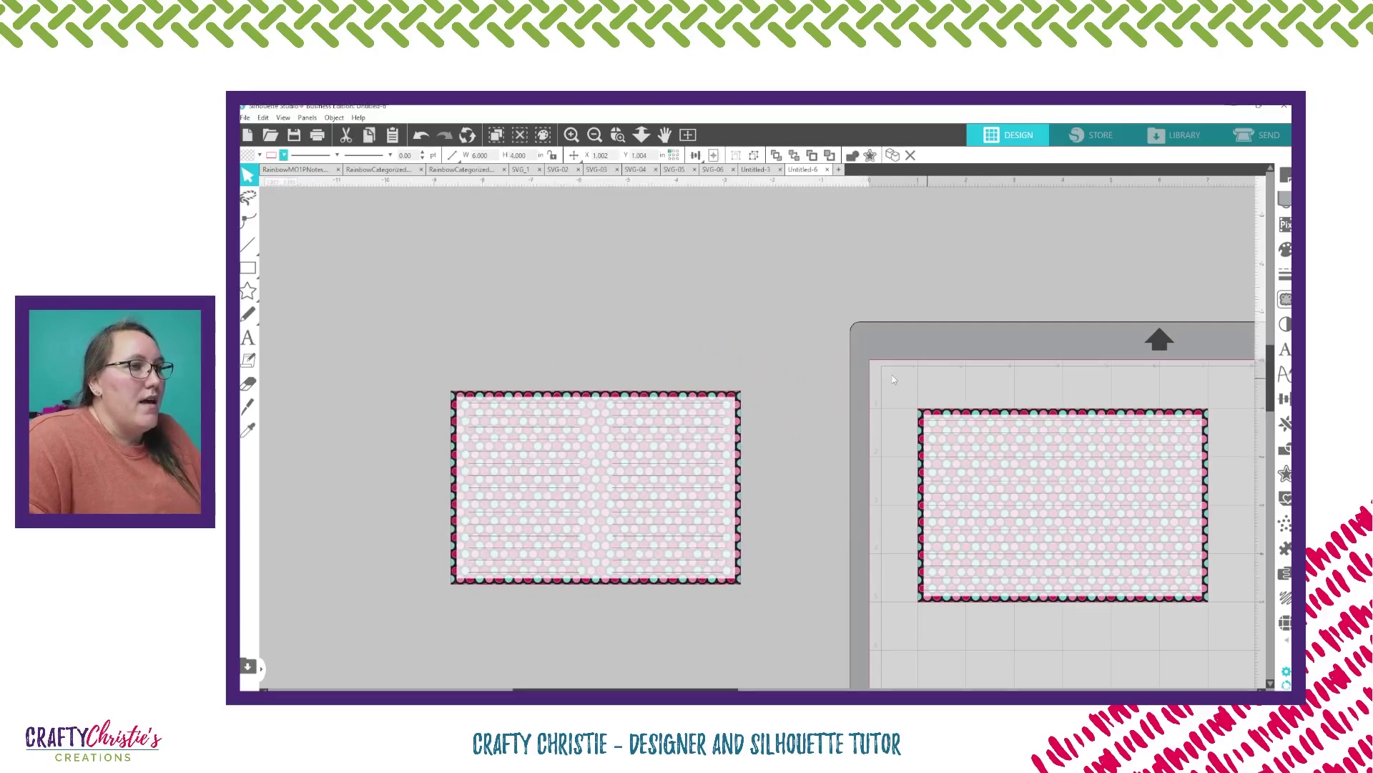
click(1005, 348)
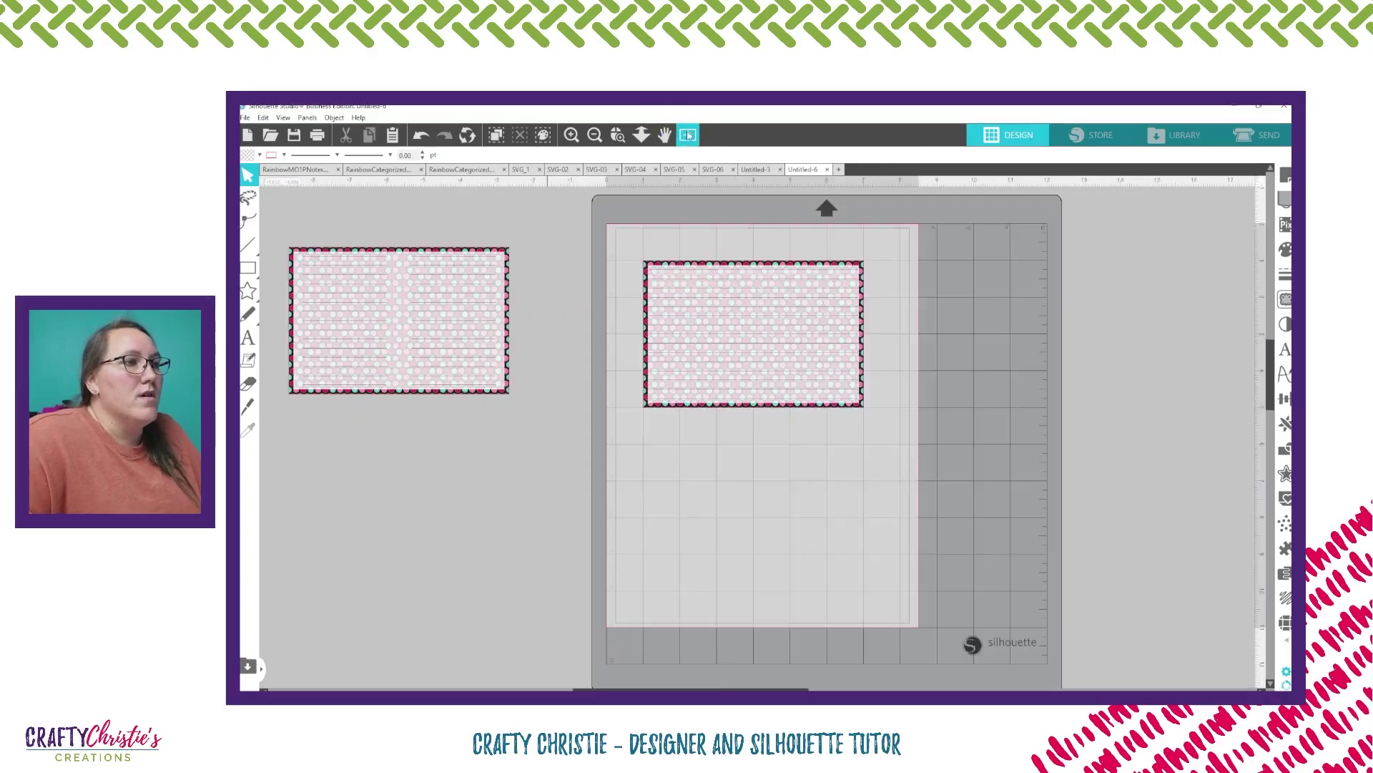
click(688, 135)
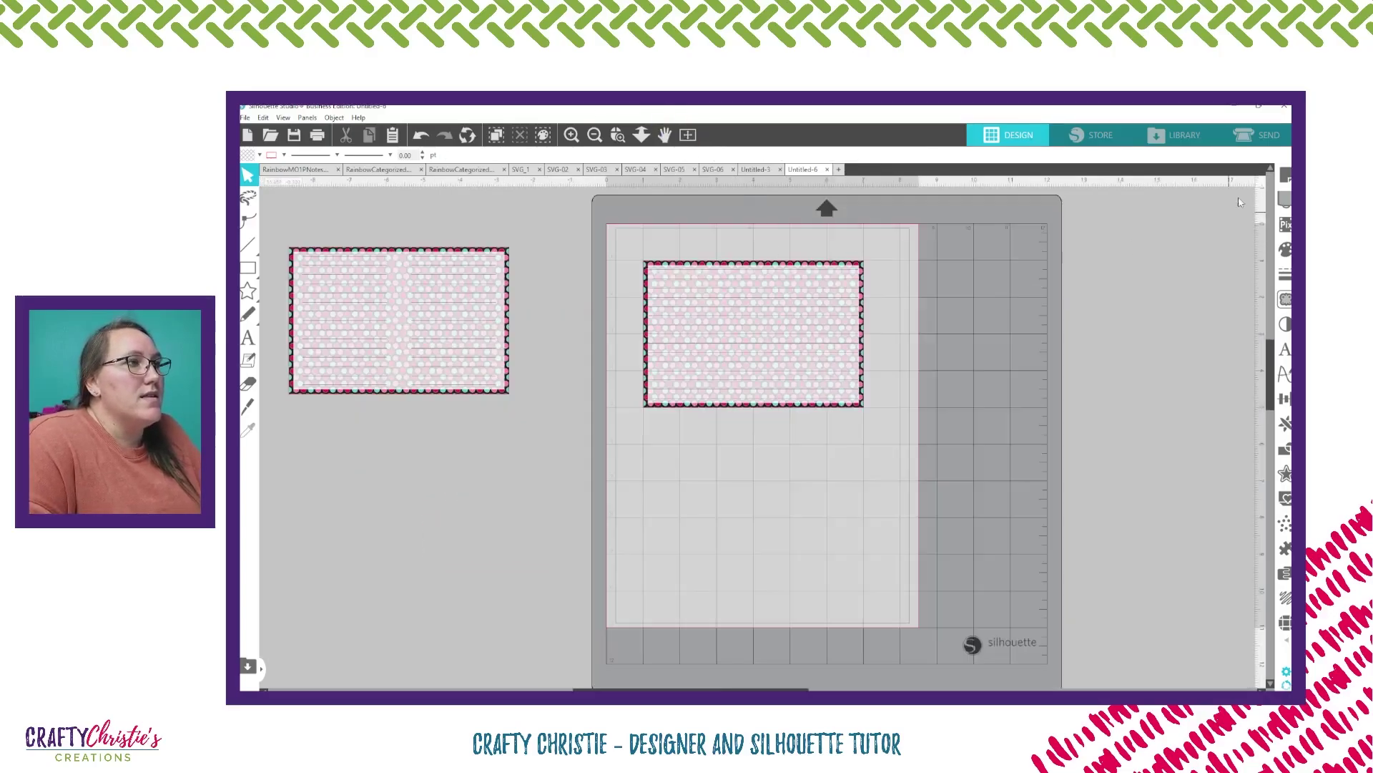
Turn on registration marks for the page and reduce their inset to 0.394 in on all sides.
click(1285, 175)
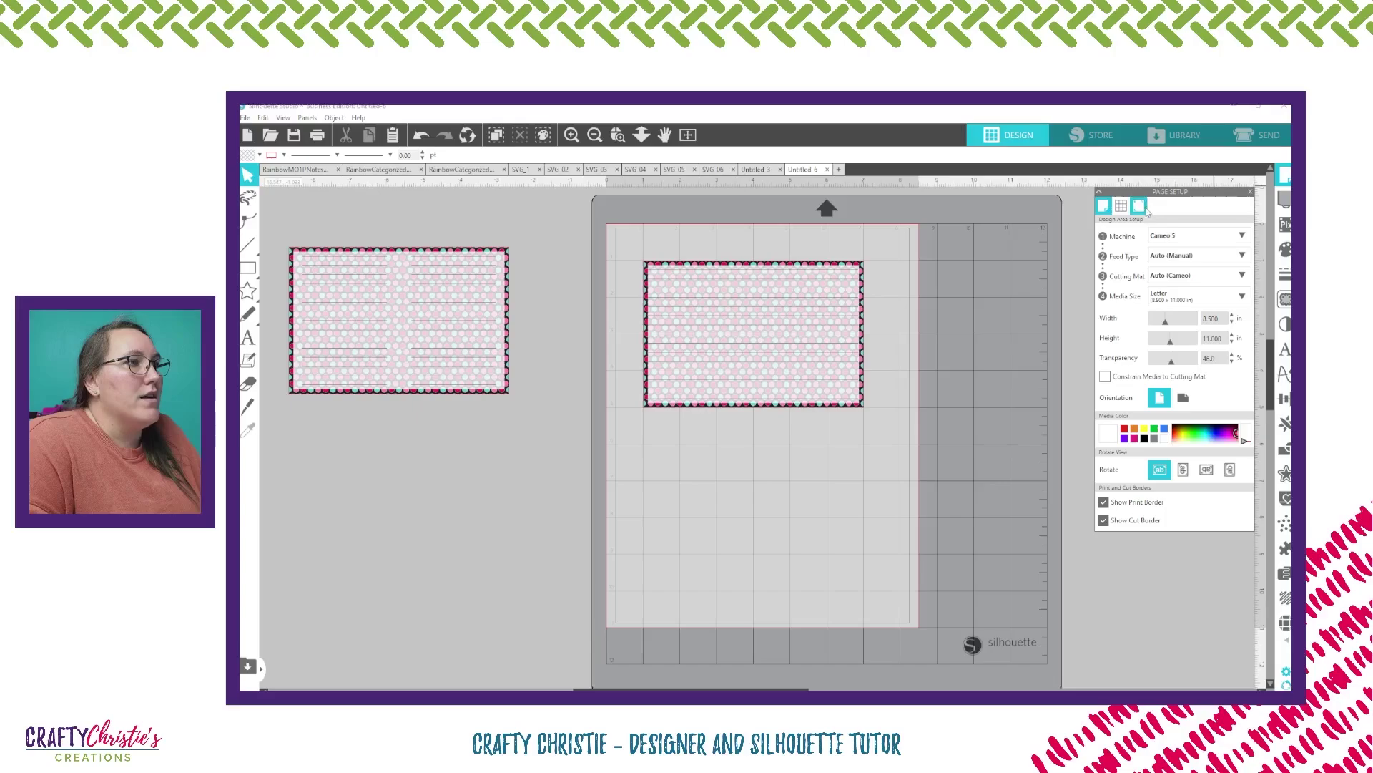
click(1140, 207)
click(1105, 234)
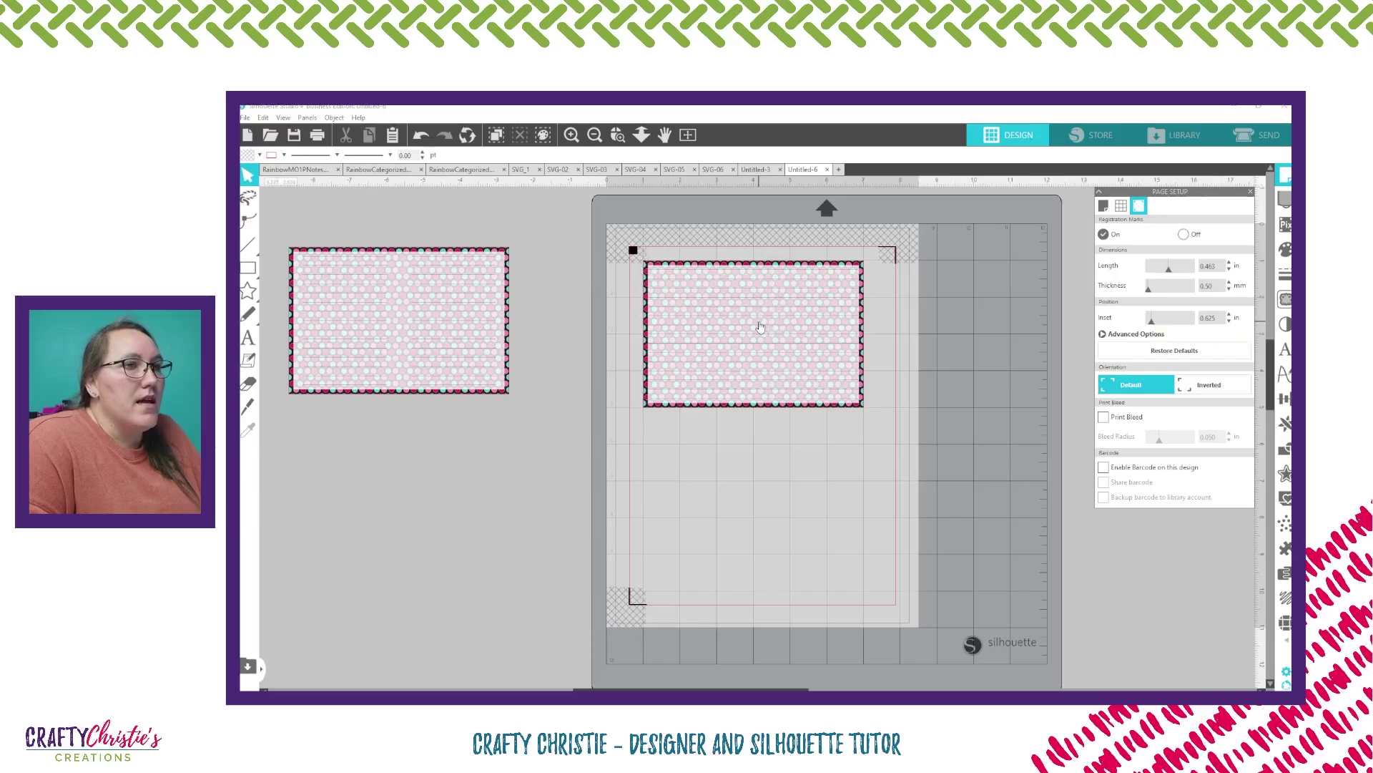
click(1103, 334)
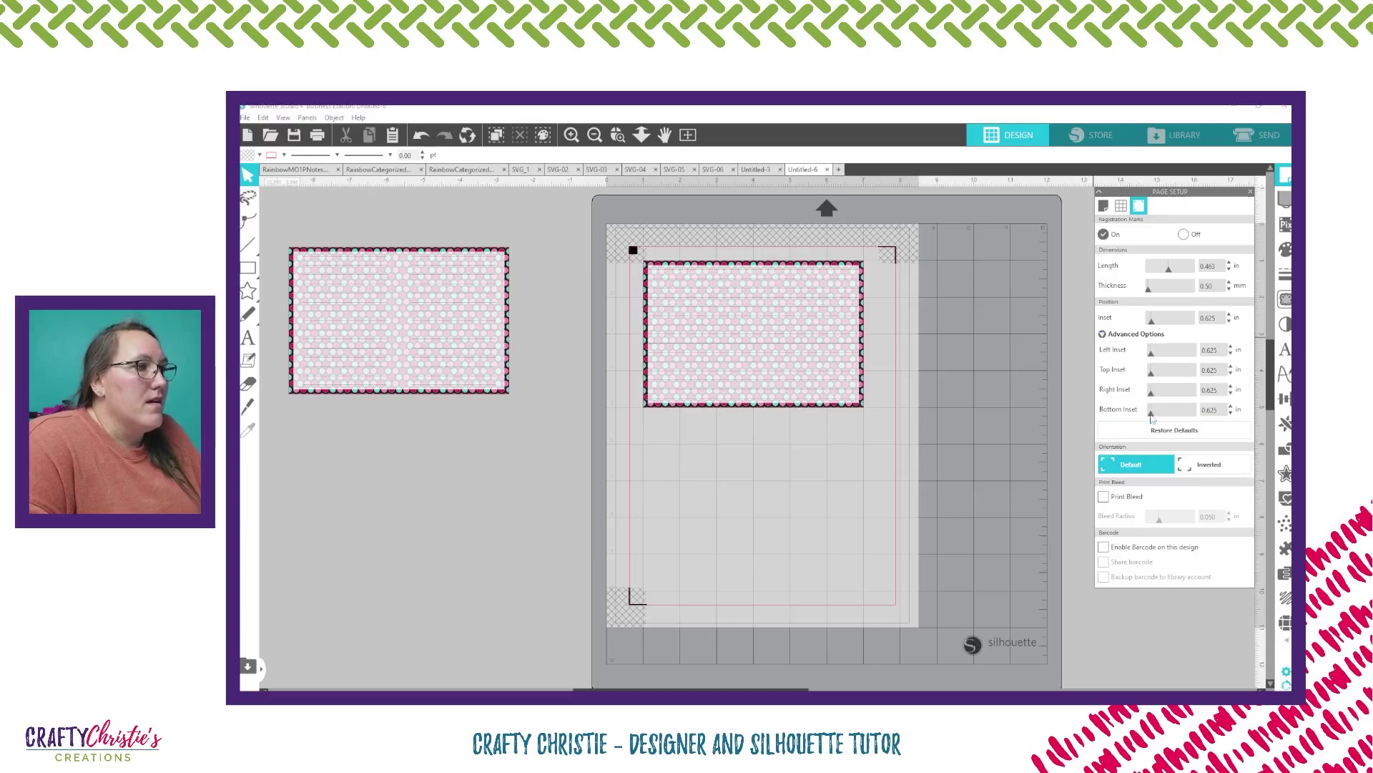
drag(1152, 323, 1136, 326)
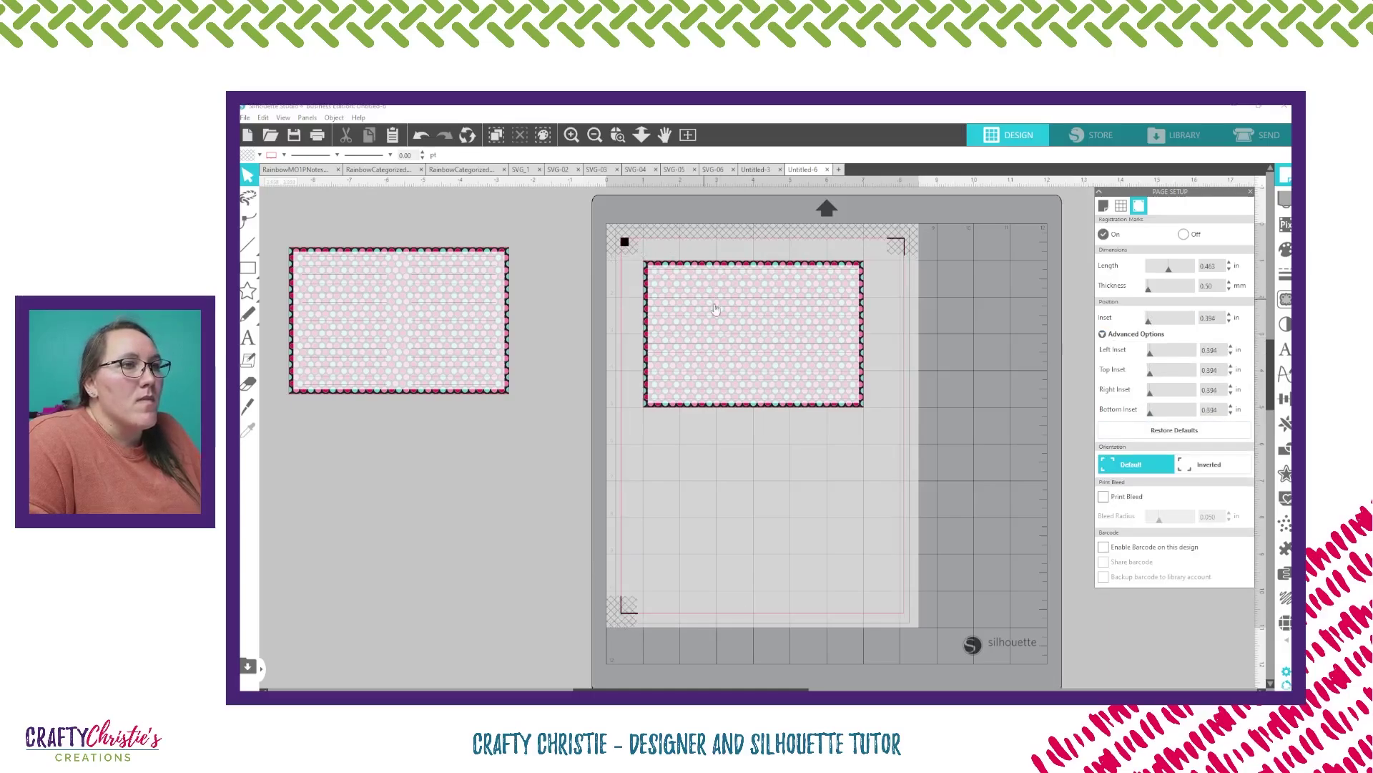
Duplicate the polka dot card on the mat below itself and move the copy down, leaving about 1 in between them.
click(738, 322)
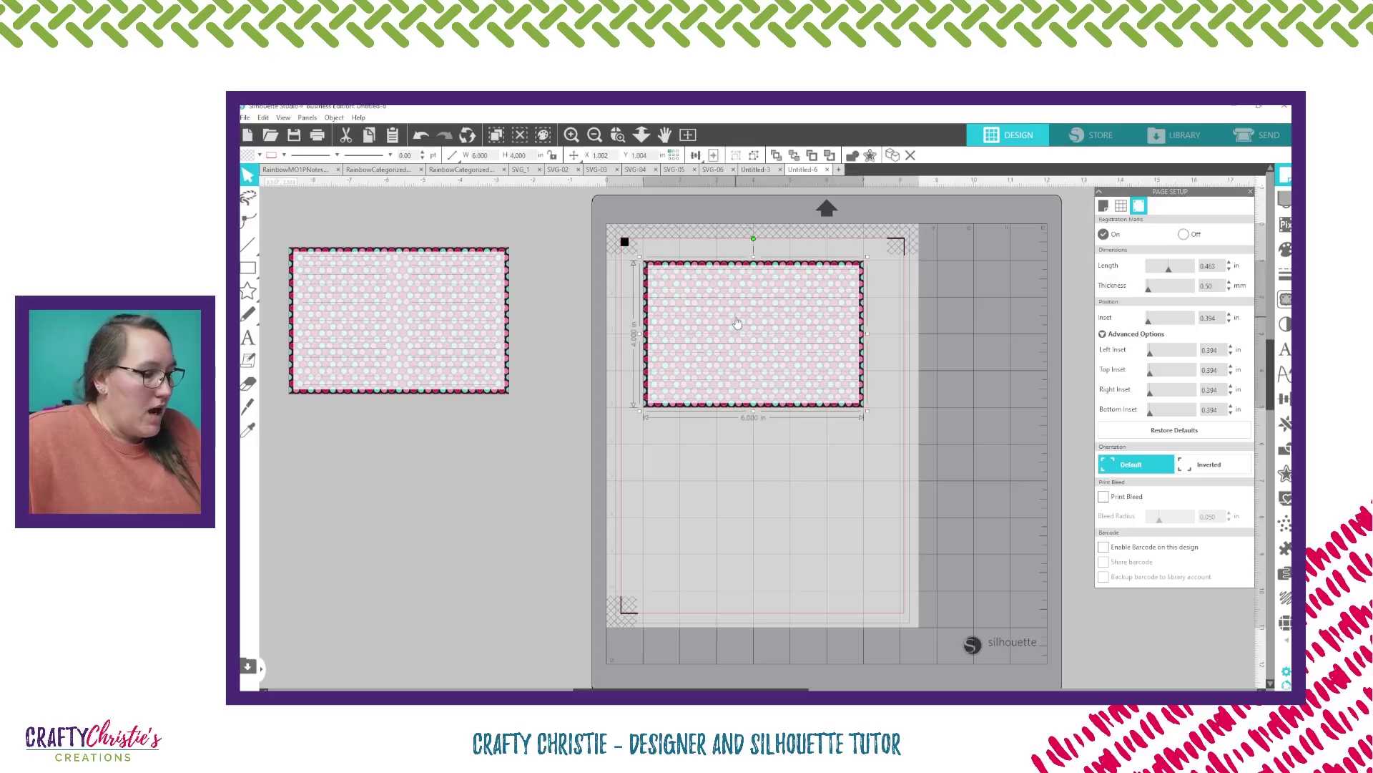
key(ctrl+d)
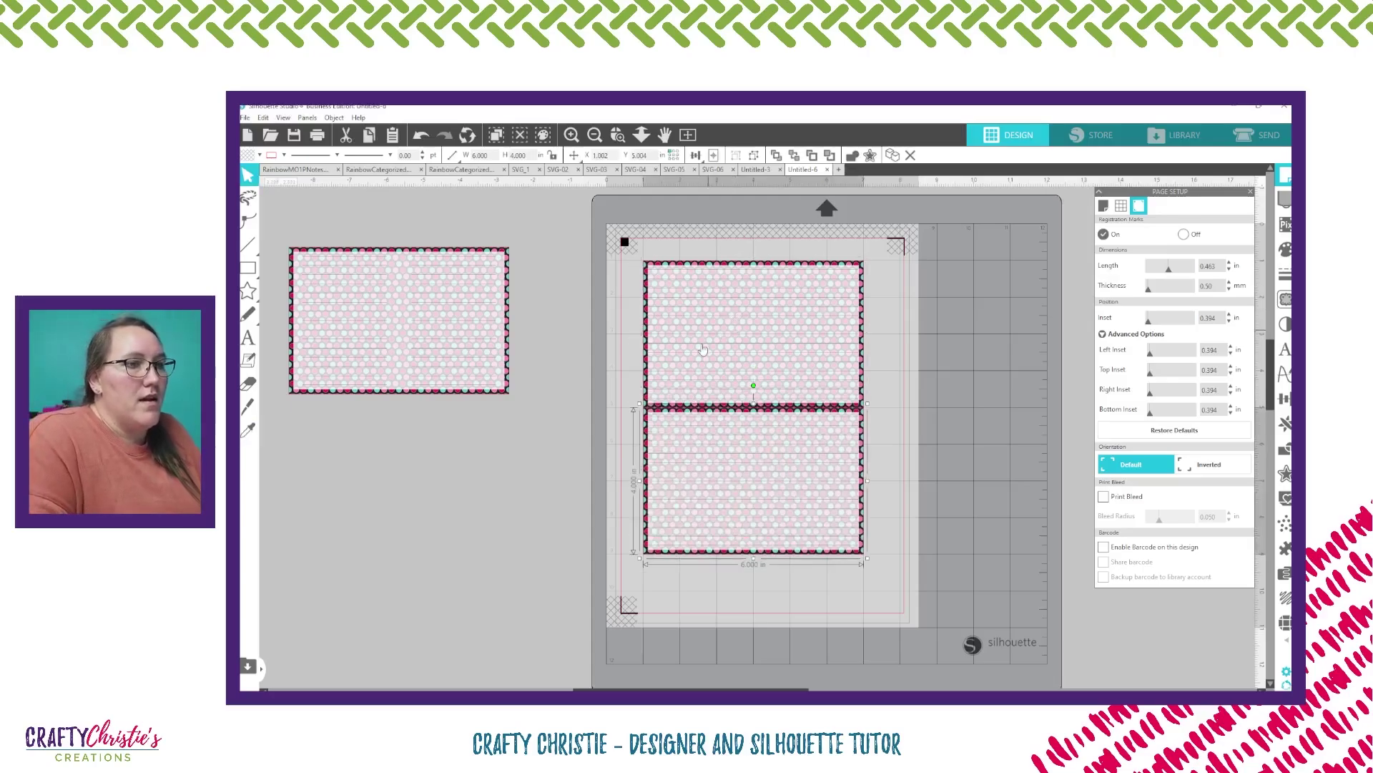
mouse_move(707, 463)
mouse_down()
mouse_move(705, 504)
mouse_move(707, 459)
mouse_up()
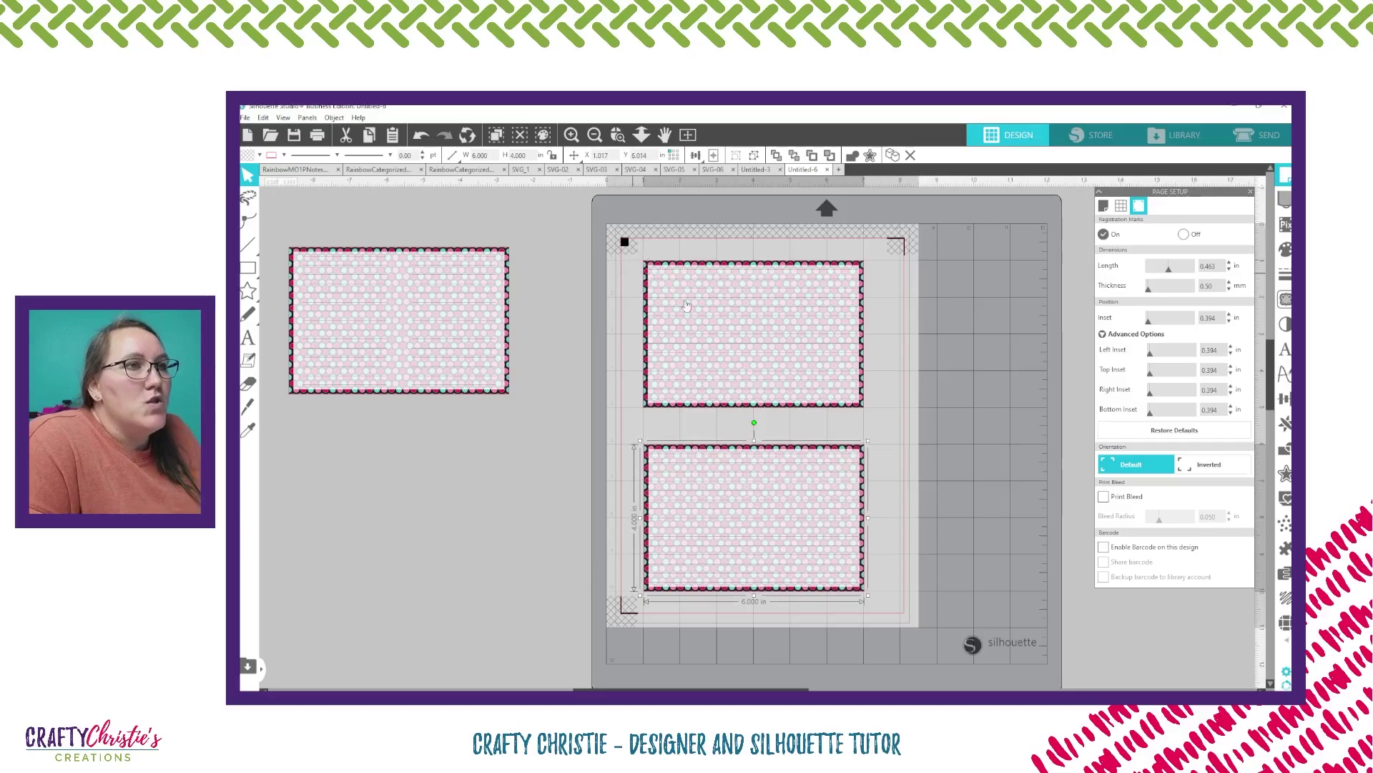
Position the lower polka dot card exactly at X 1 in and Y 6 in.
click(620, 135)
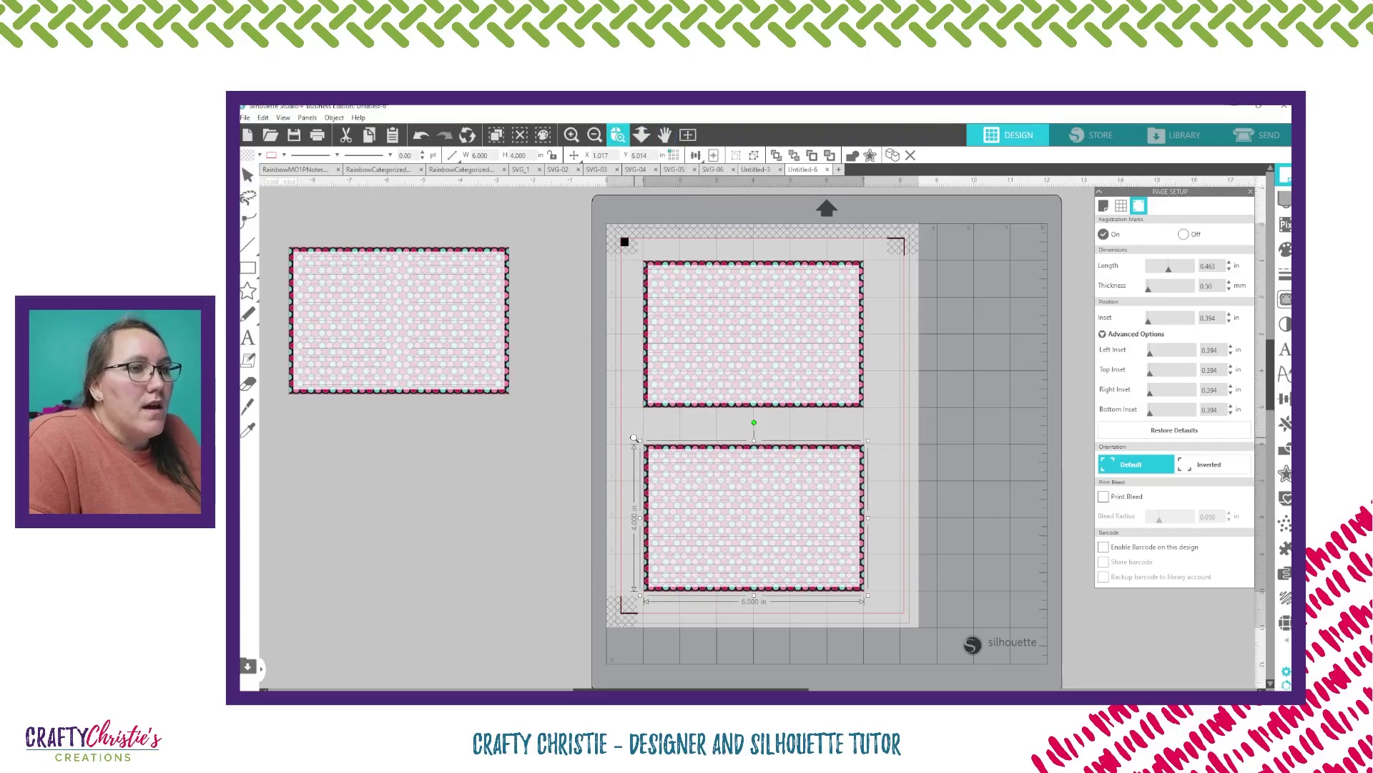
click(646, 452)
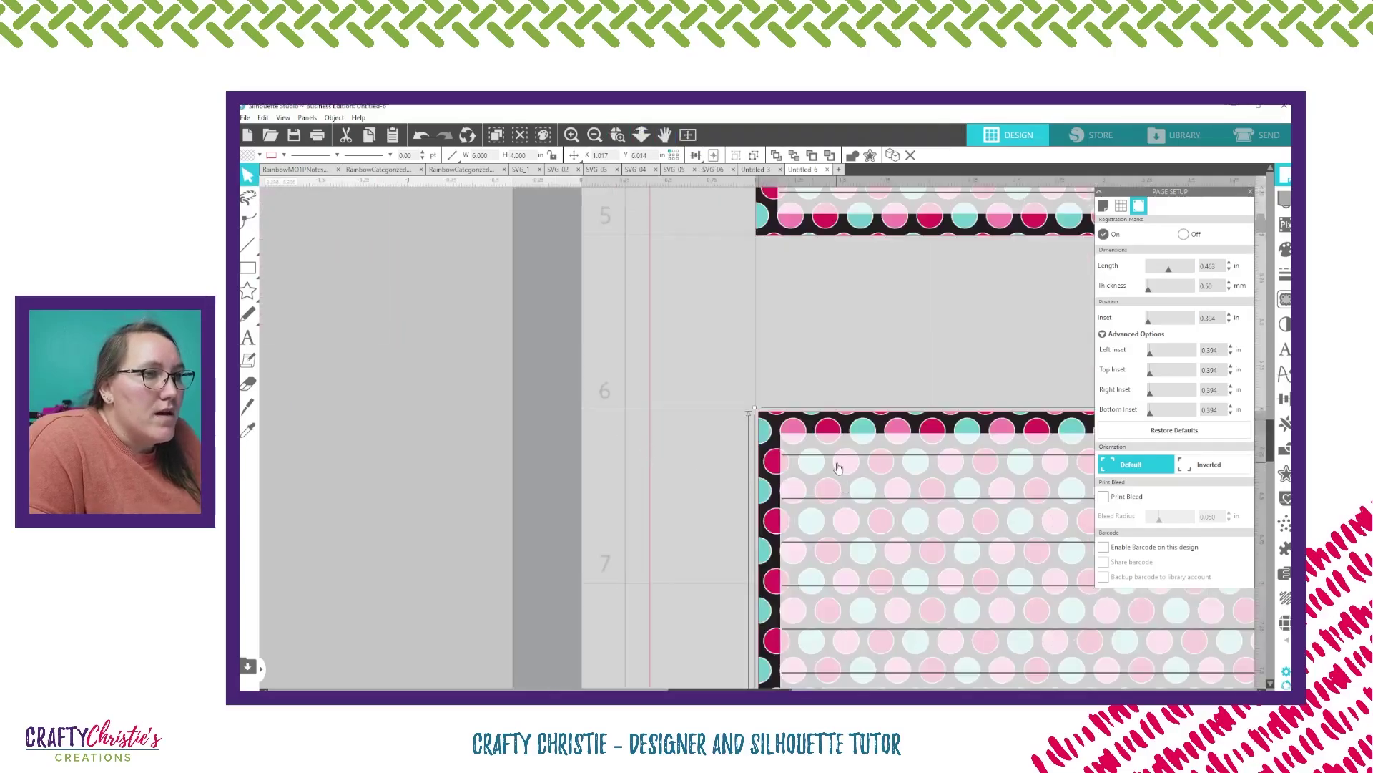
drag(839, 467, 837, 462)
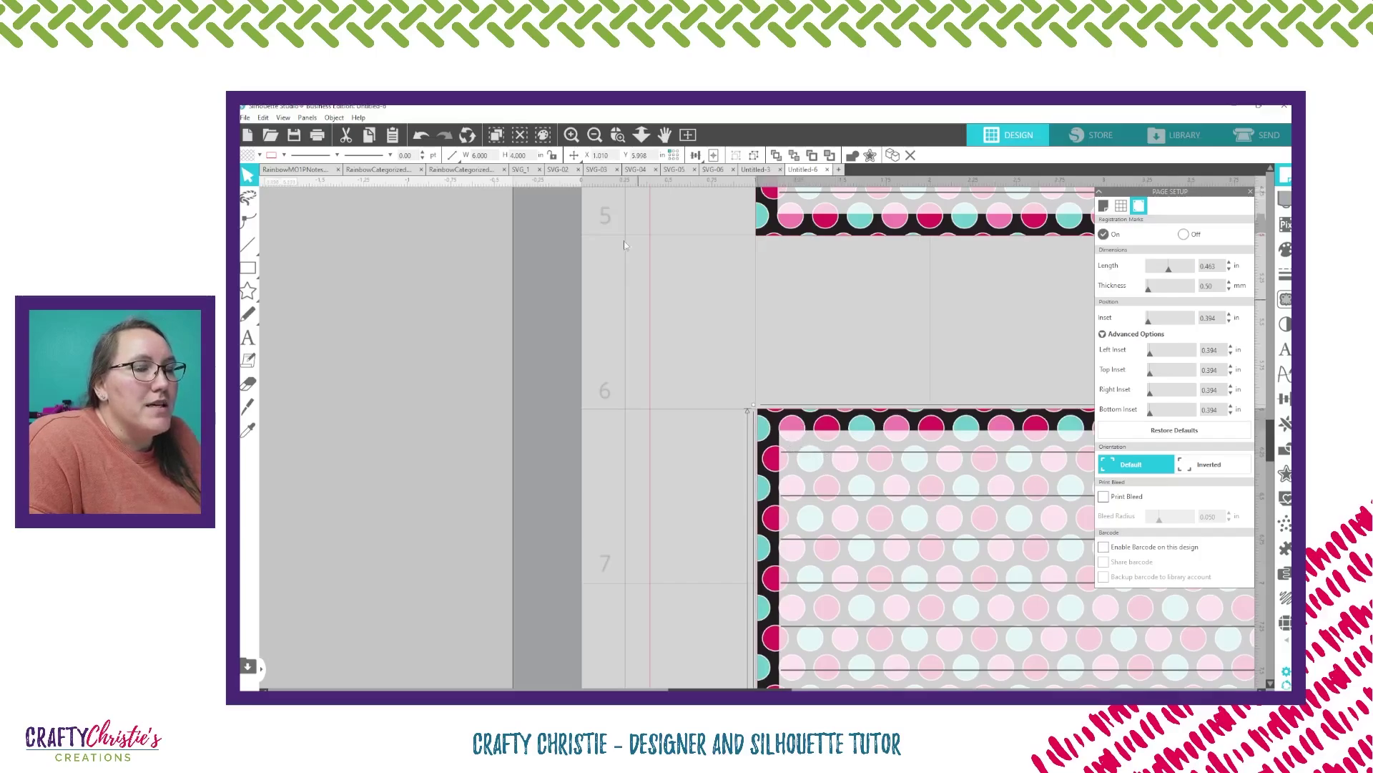
click(594, 155)
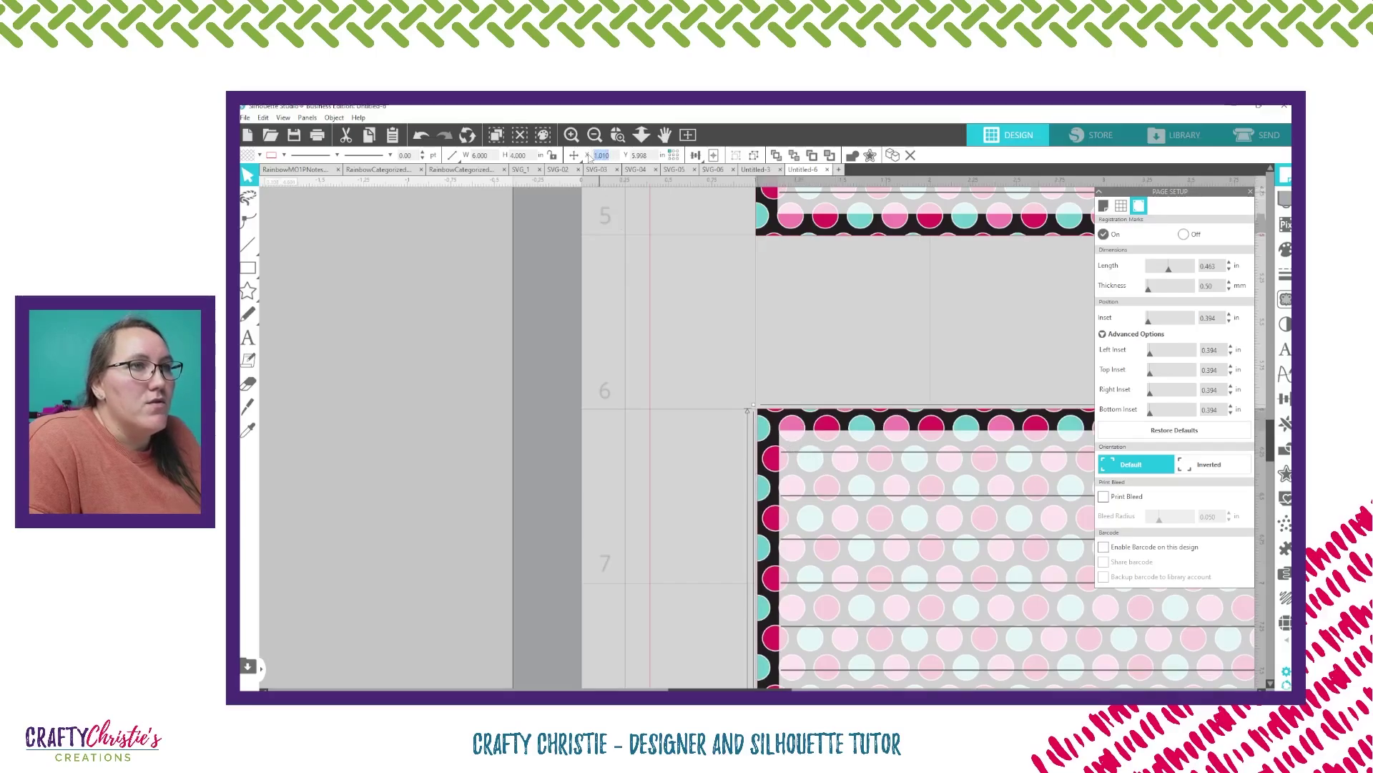
text(1)
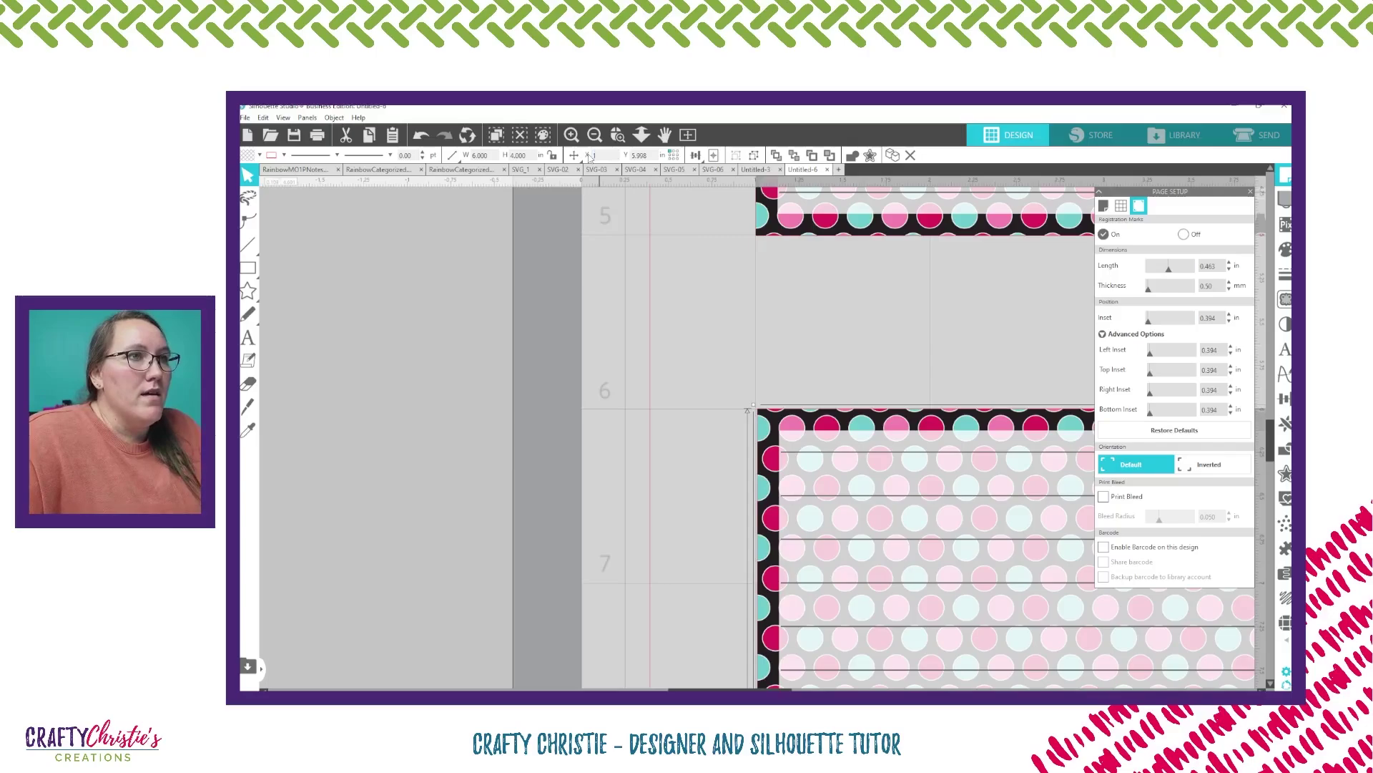
key(Tab)
text(6)
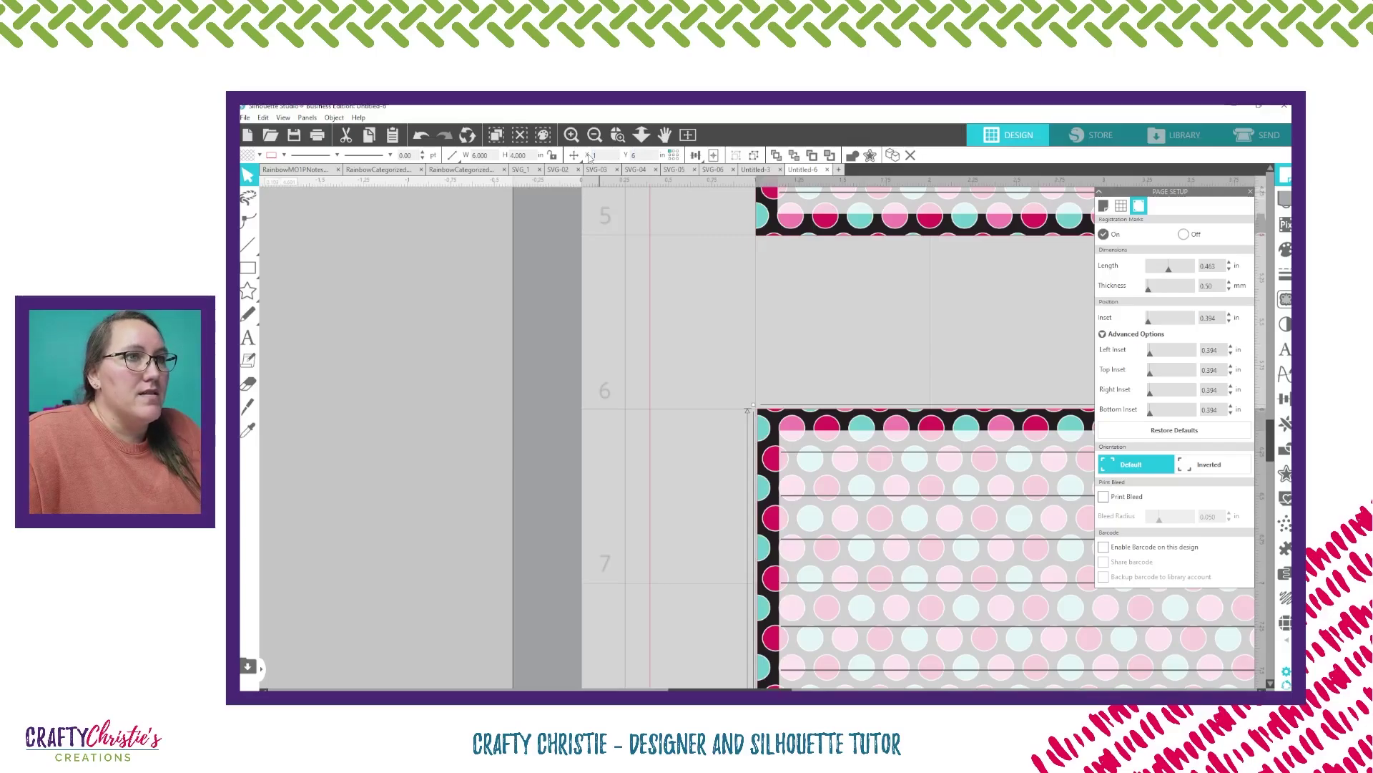
key(Return)
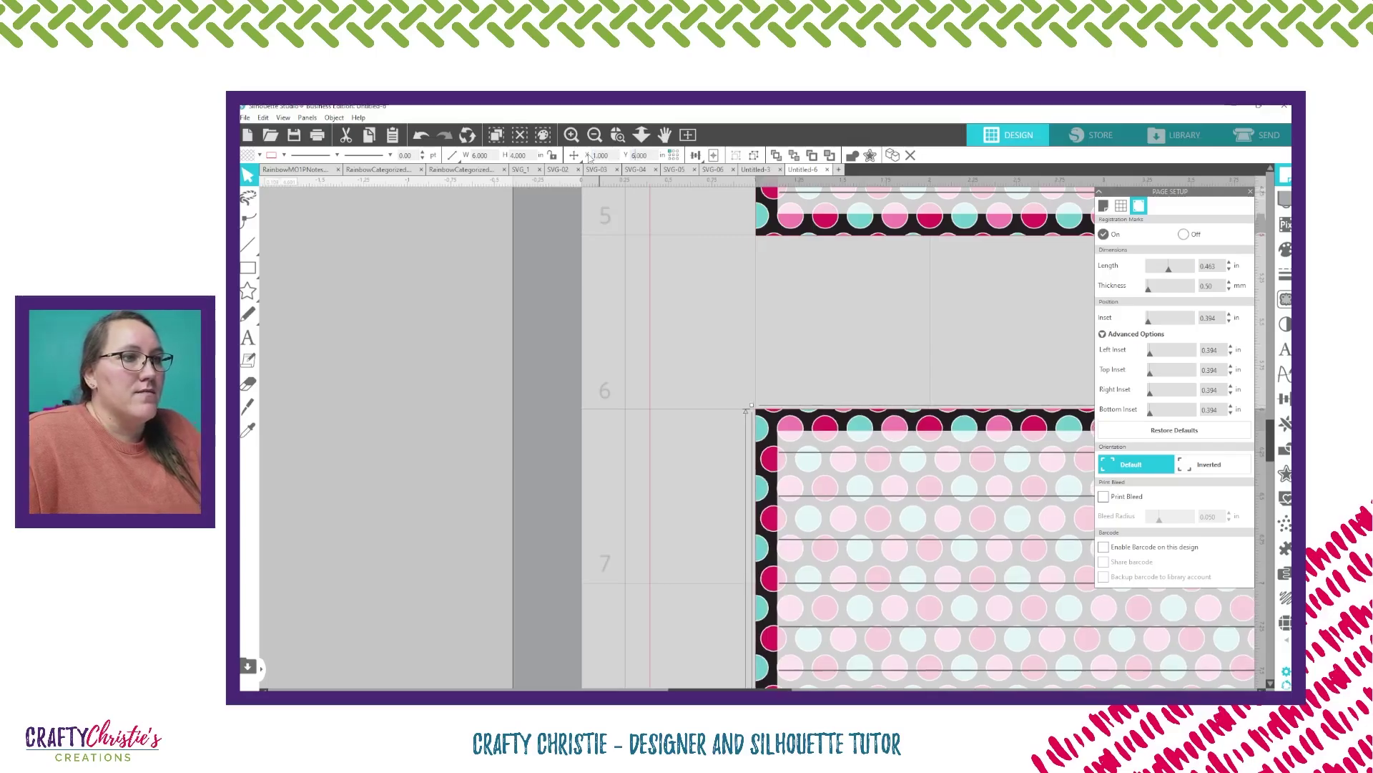
Position the upper polka dot card exactly at X 1 in and Y 1 in, and deselect it.
click(767, 226)
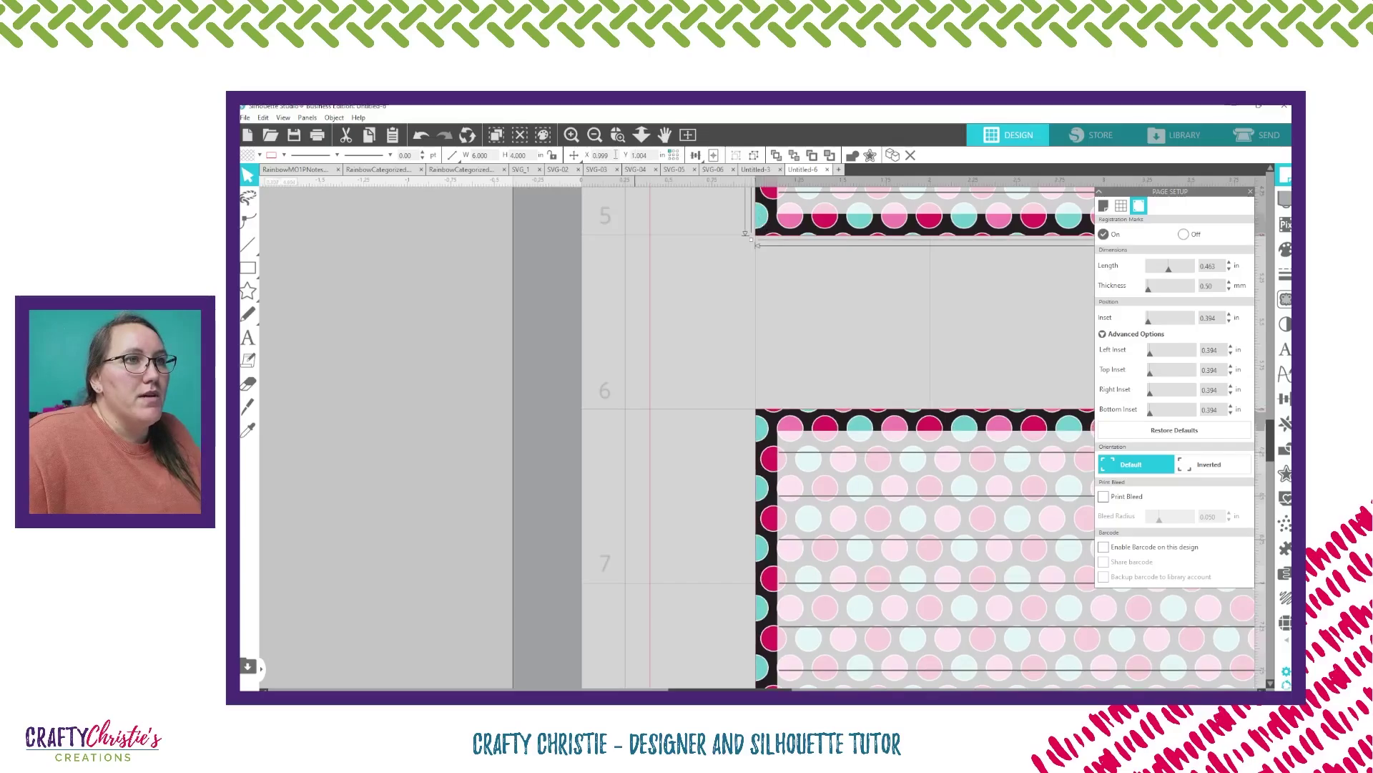
click(576, 156)
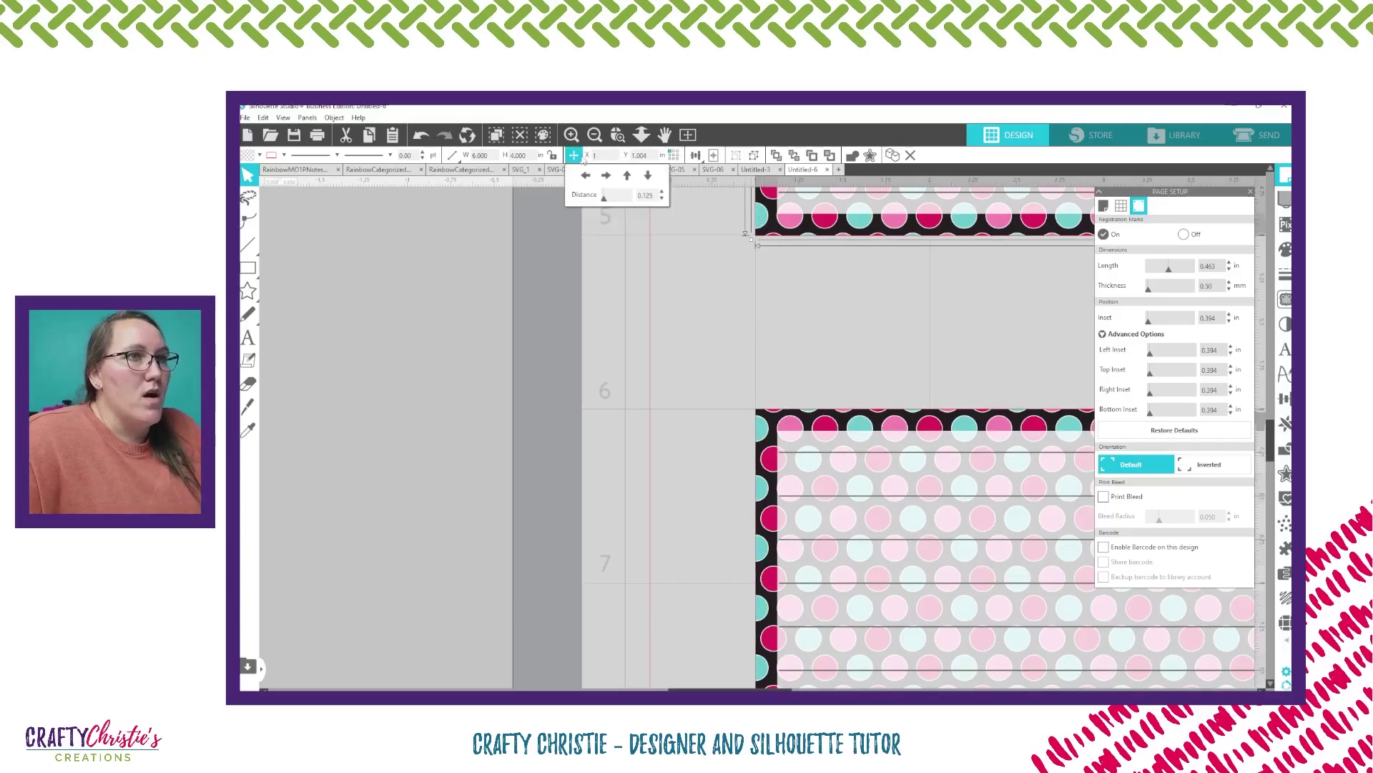
key(Return)
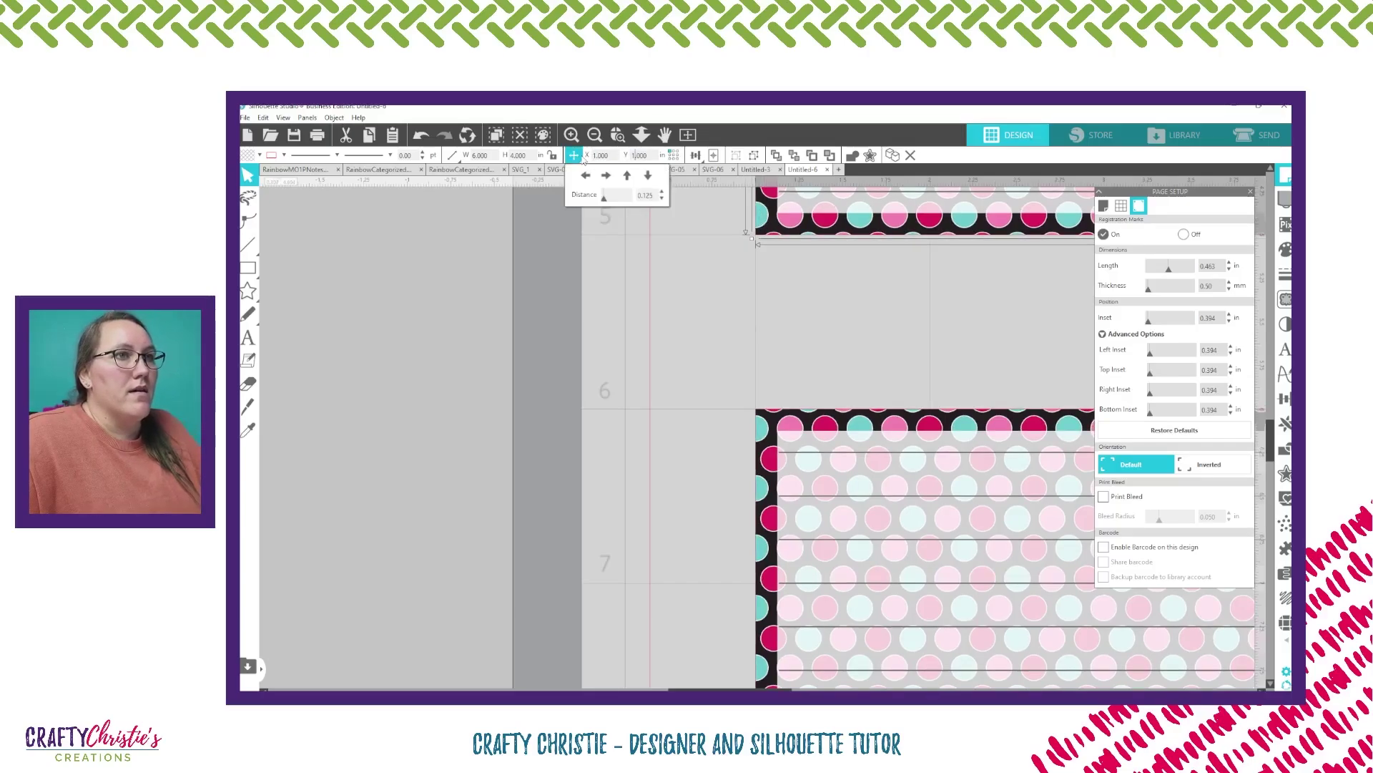
click(691, 337)
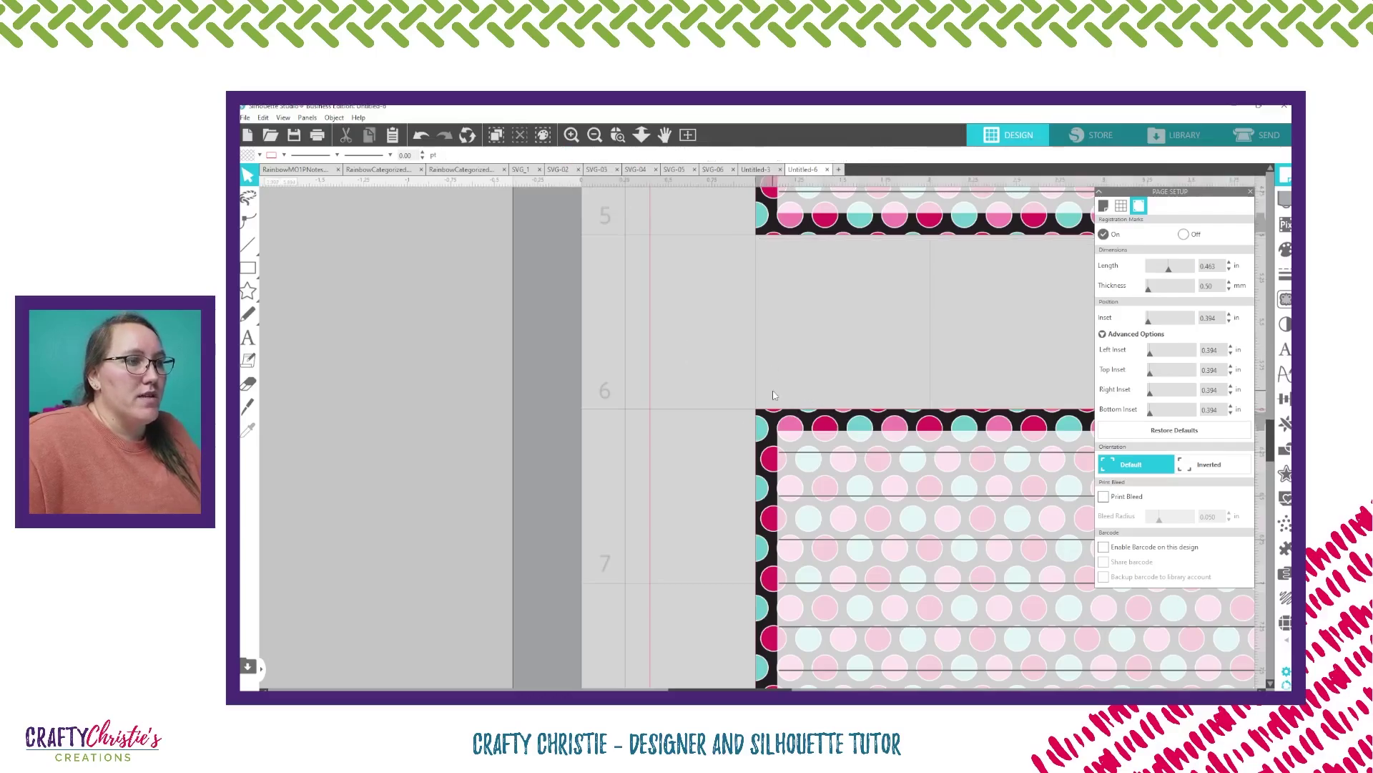
scroll(773, 392, down, 3)
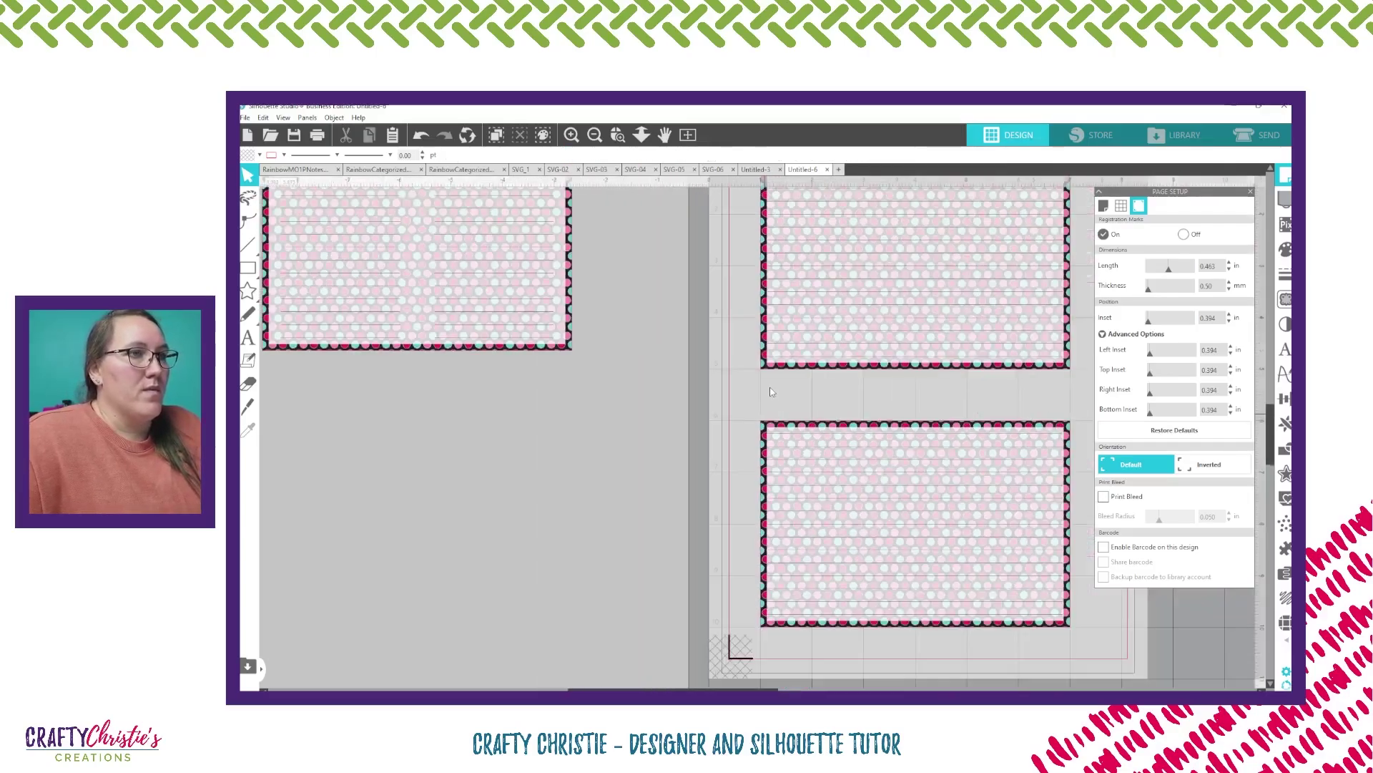
scroll(770, 392, down, 2)
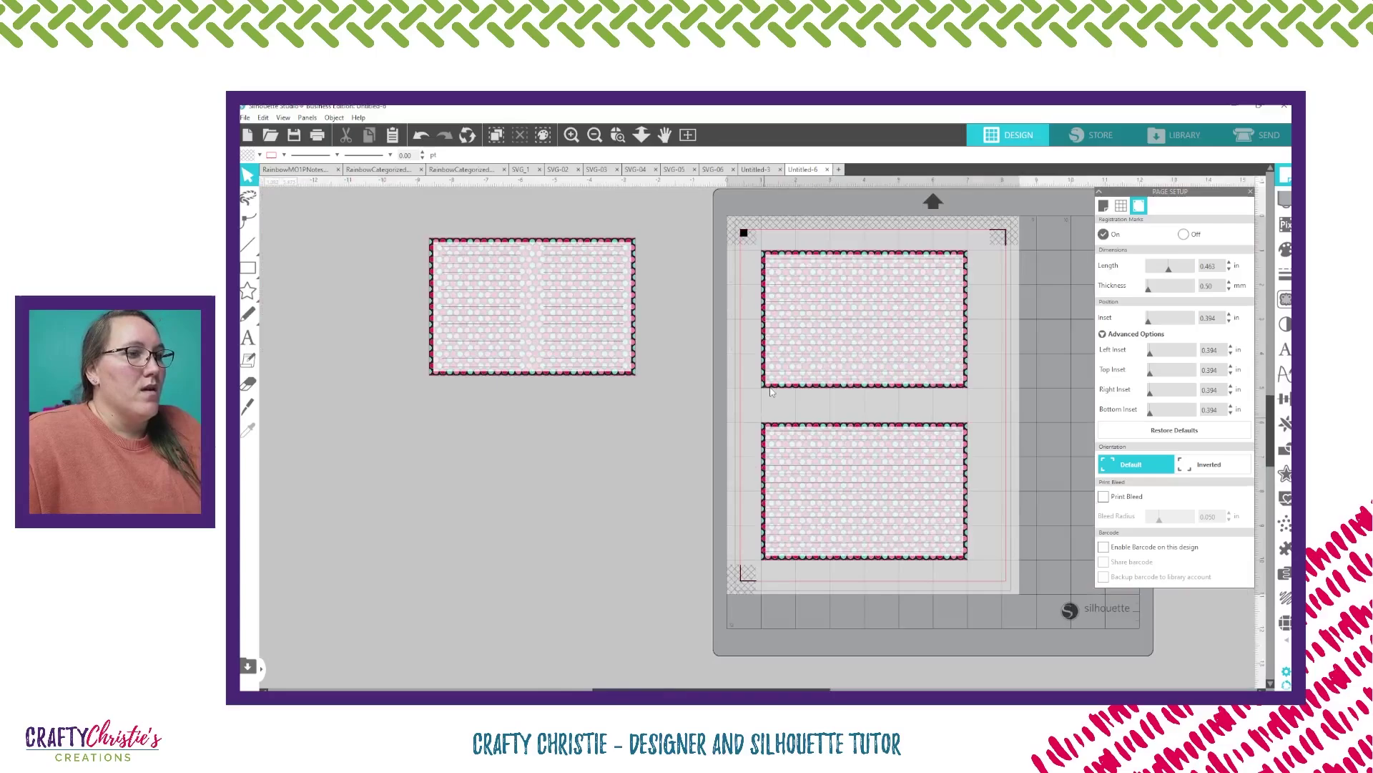
Copy the two-column card beside the mat and paste it into a new document.
click(574, 305)
key(i)
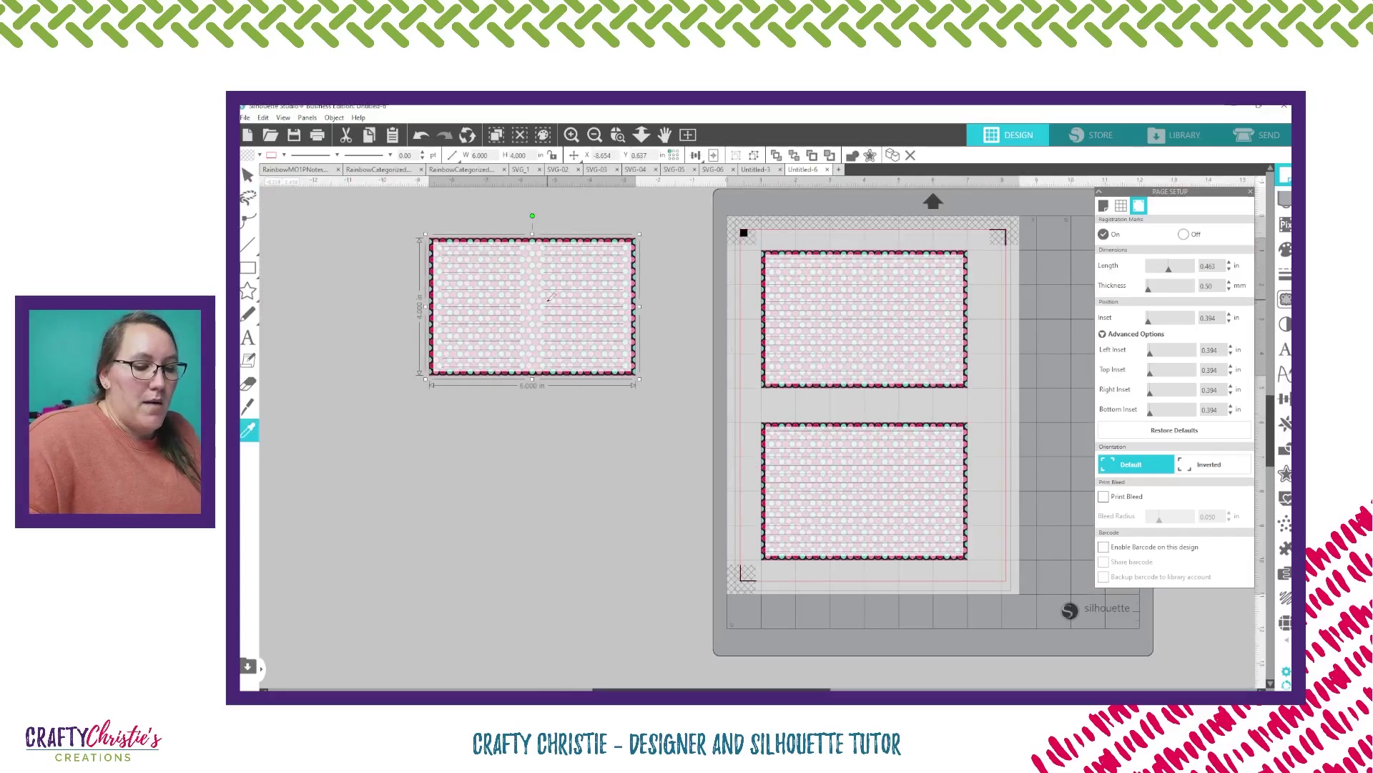
key(v)
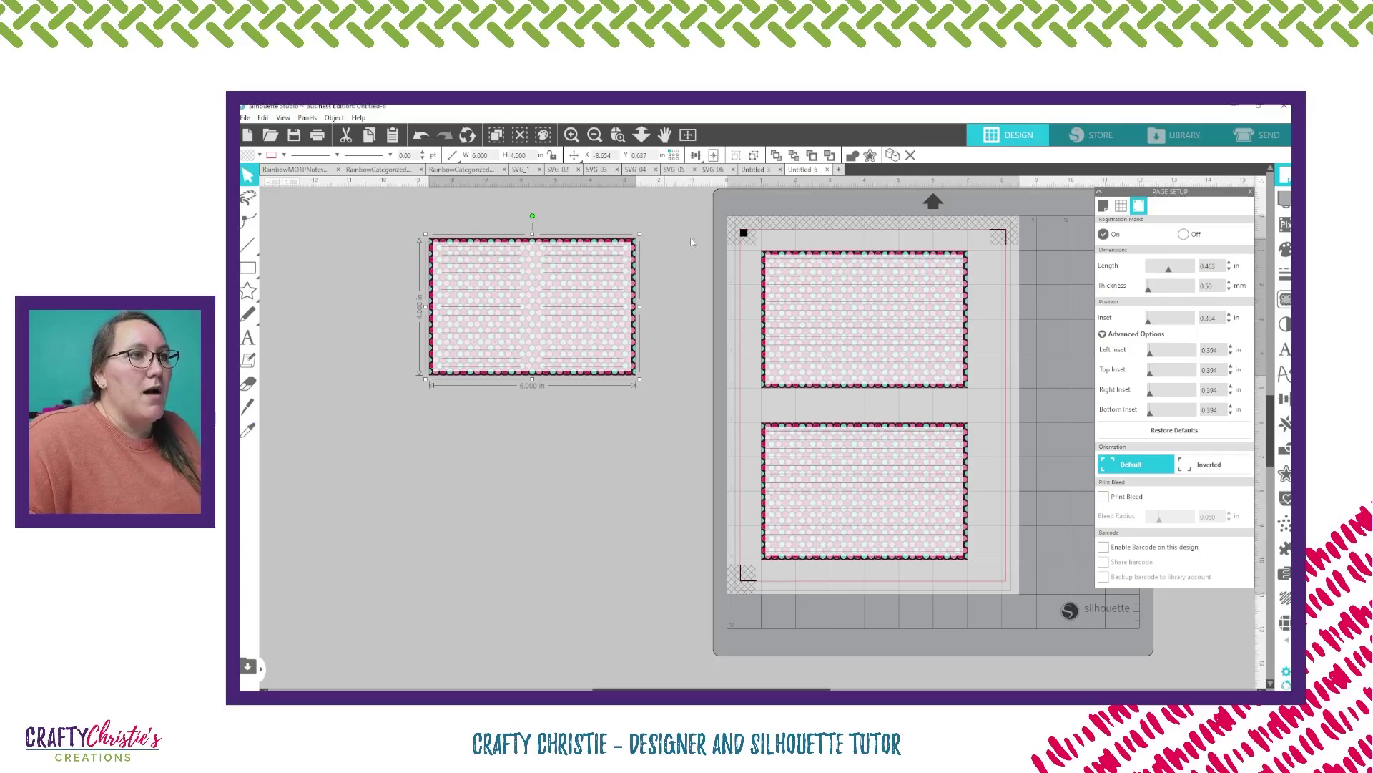
click(840, 171)
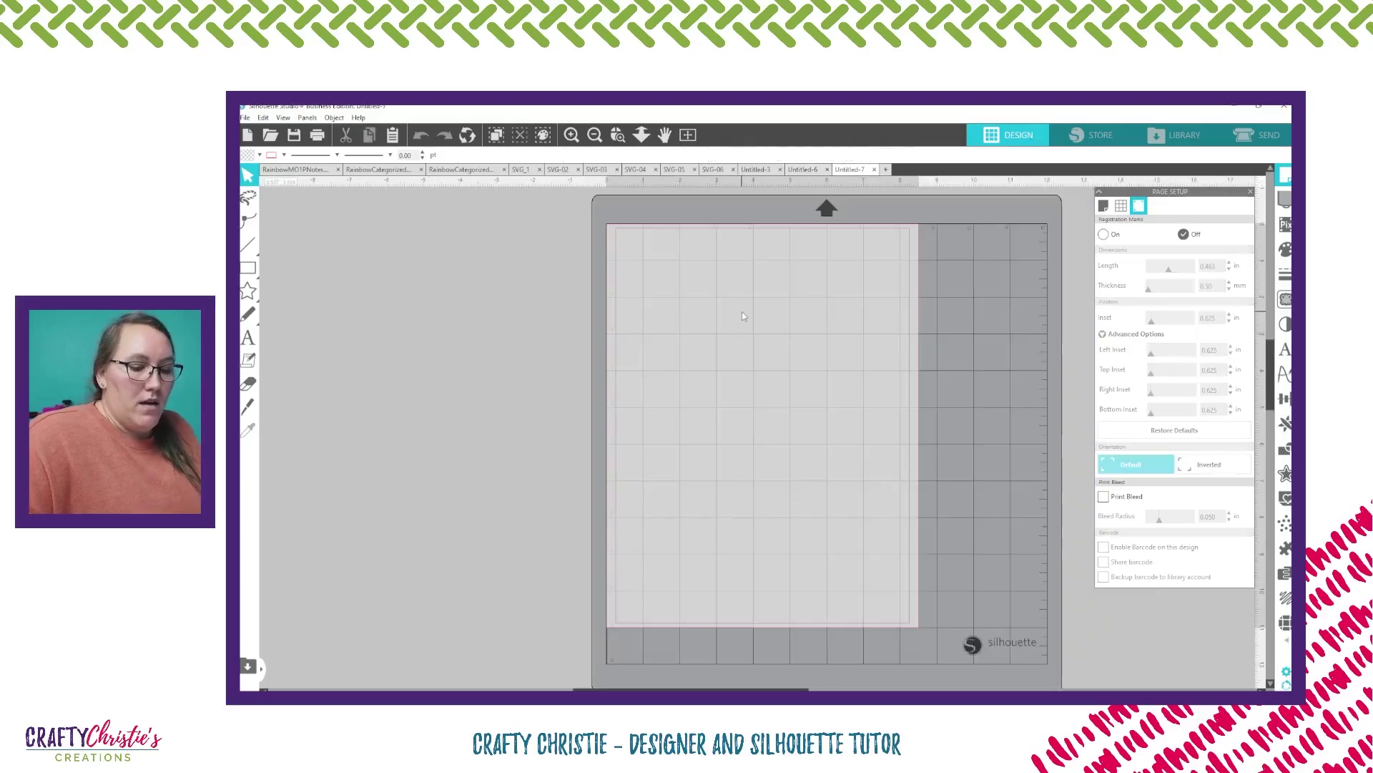
key(ctrl+v)
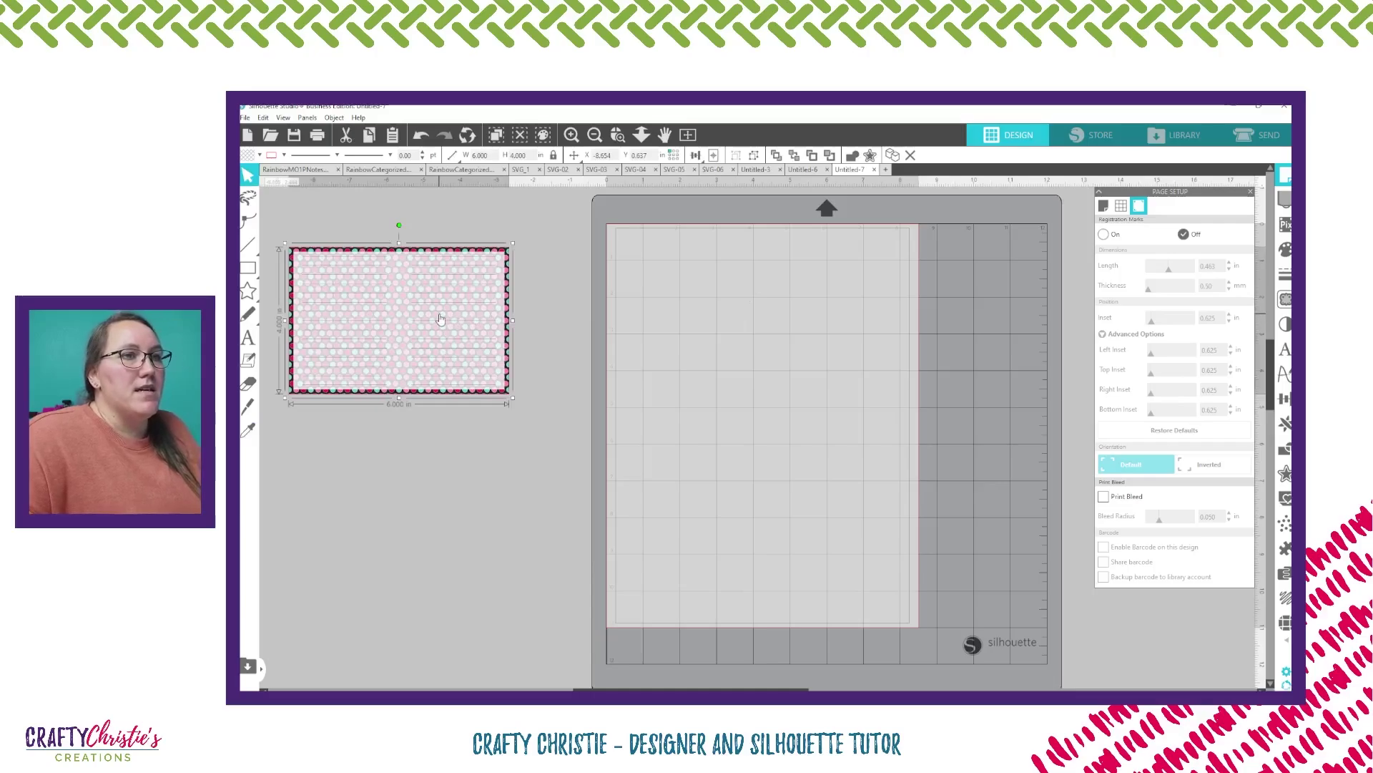
Position the pasted two-column card on the page at X 1 in and Y 1 in.
click(605, 156)
text(1)
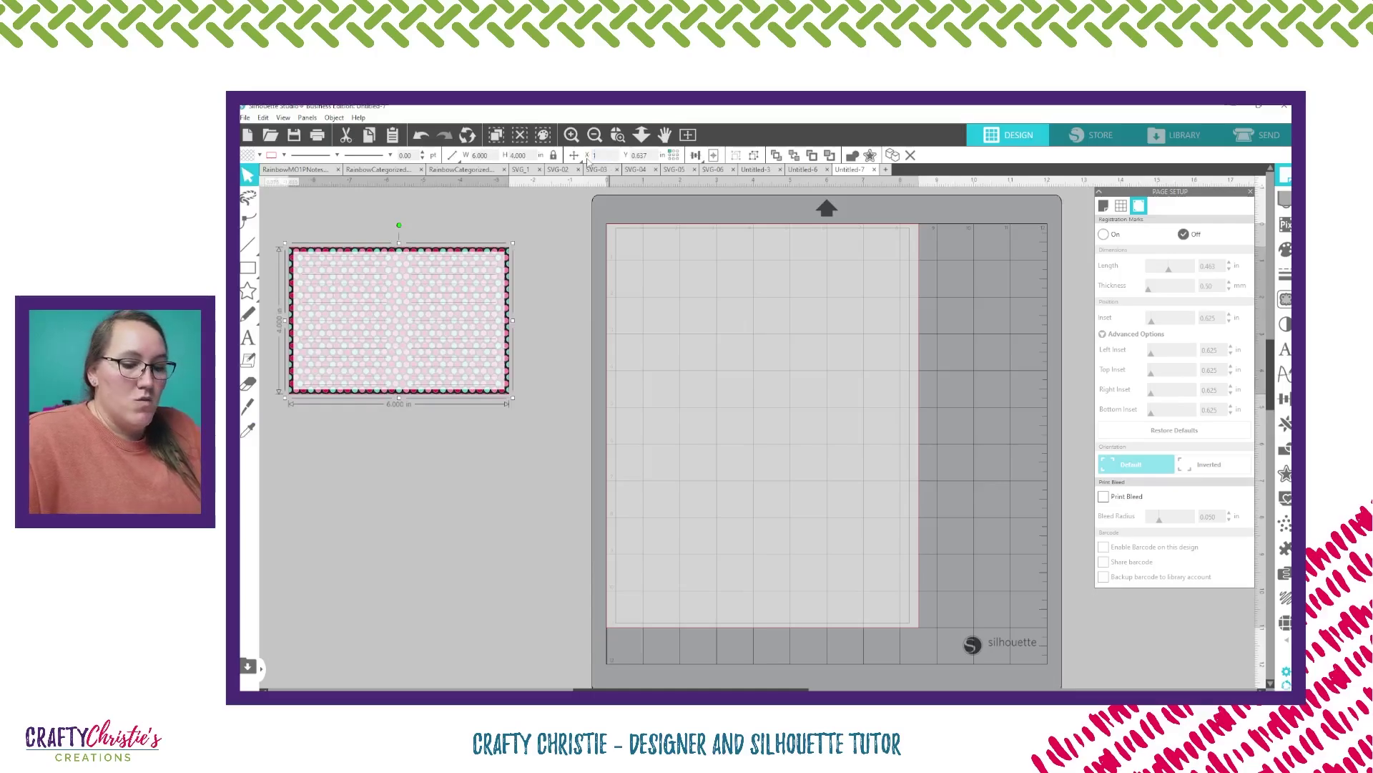
key(Tab)
text(1)
key(Return)
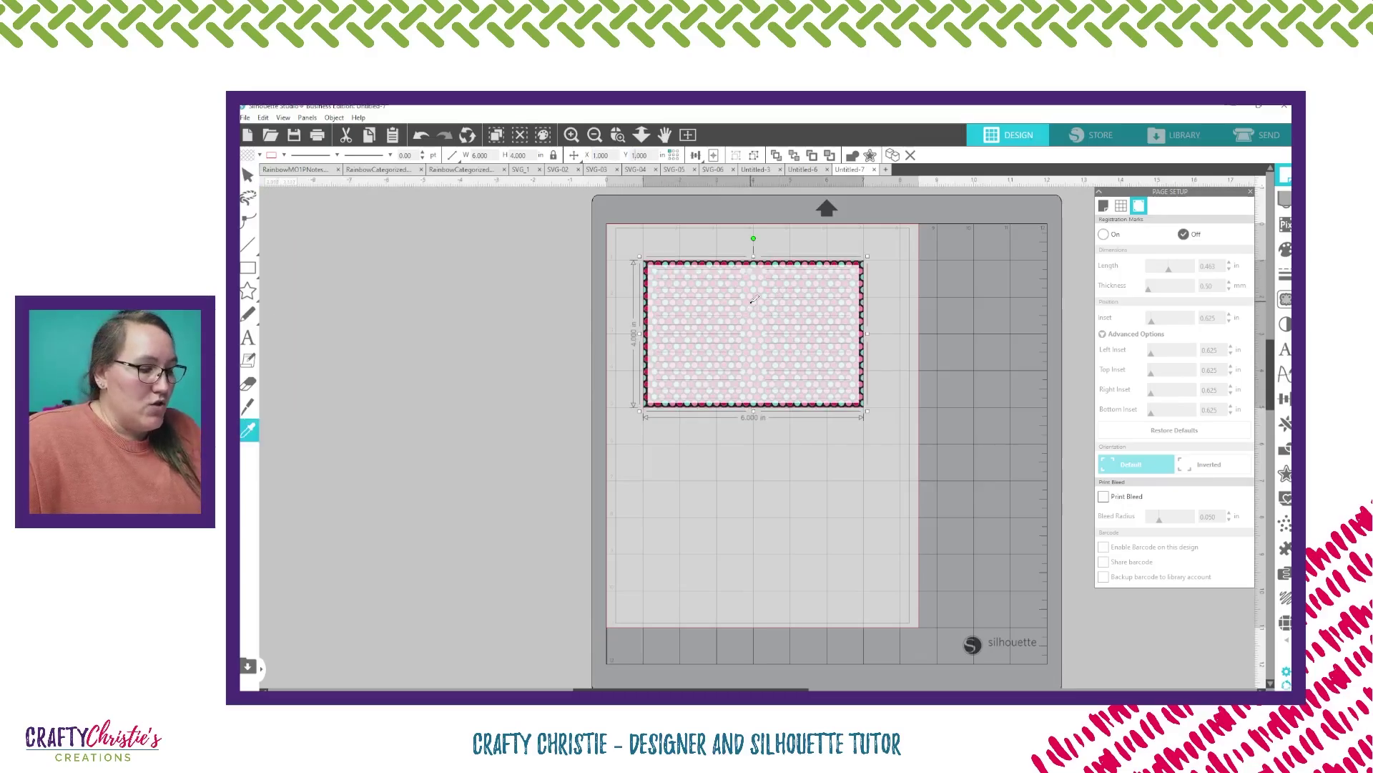
Duplicate the two-column card below itself and position the copy at X 1 in and Y 6 in.
key(ctrl+d)
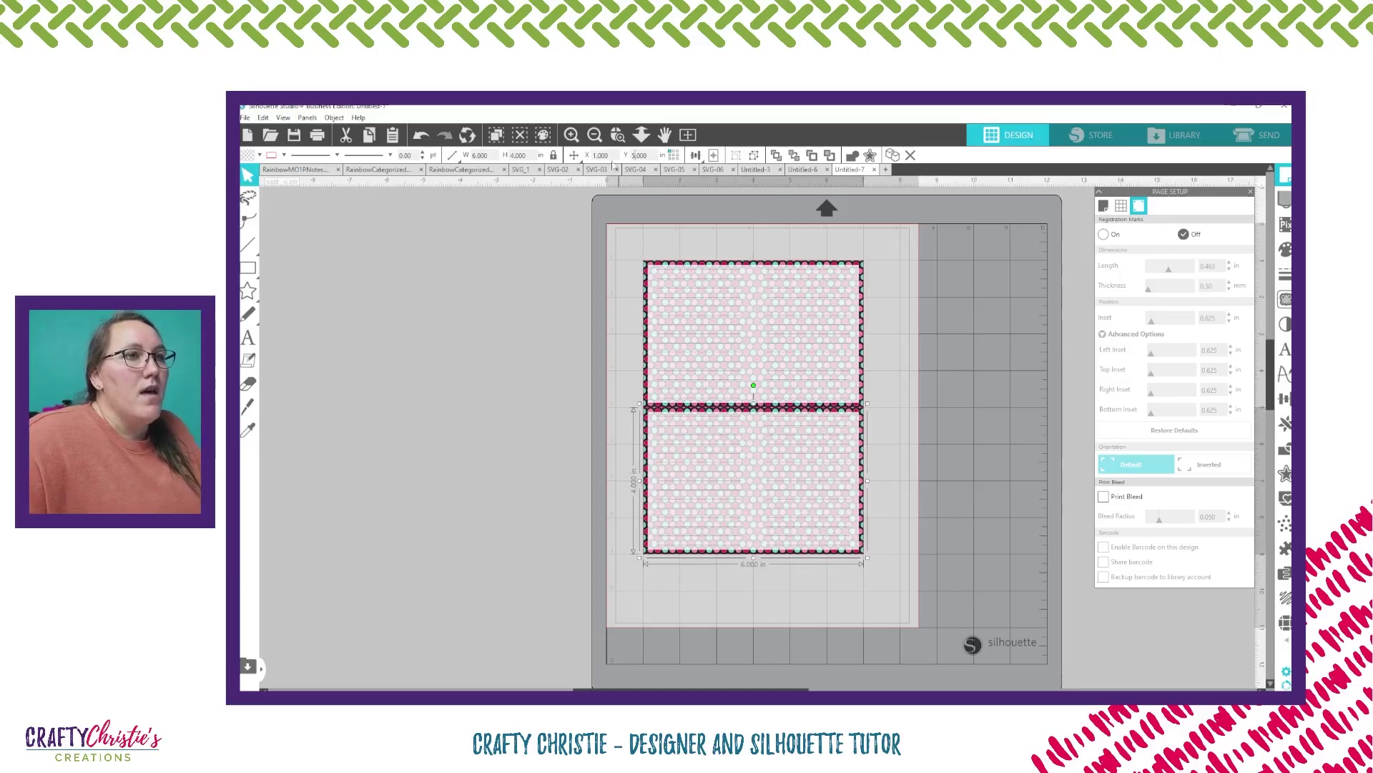
click(594, 156)
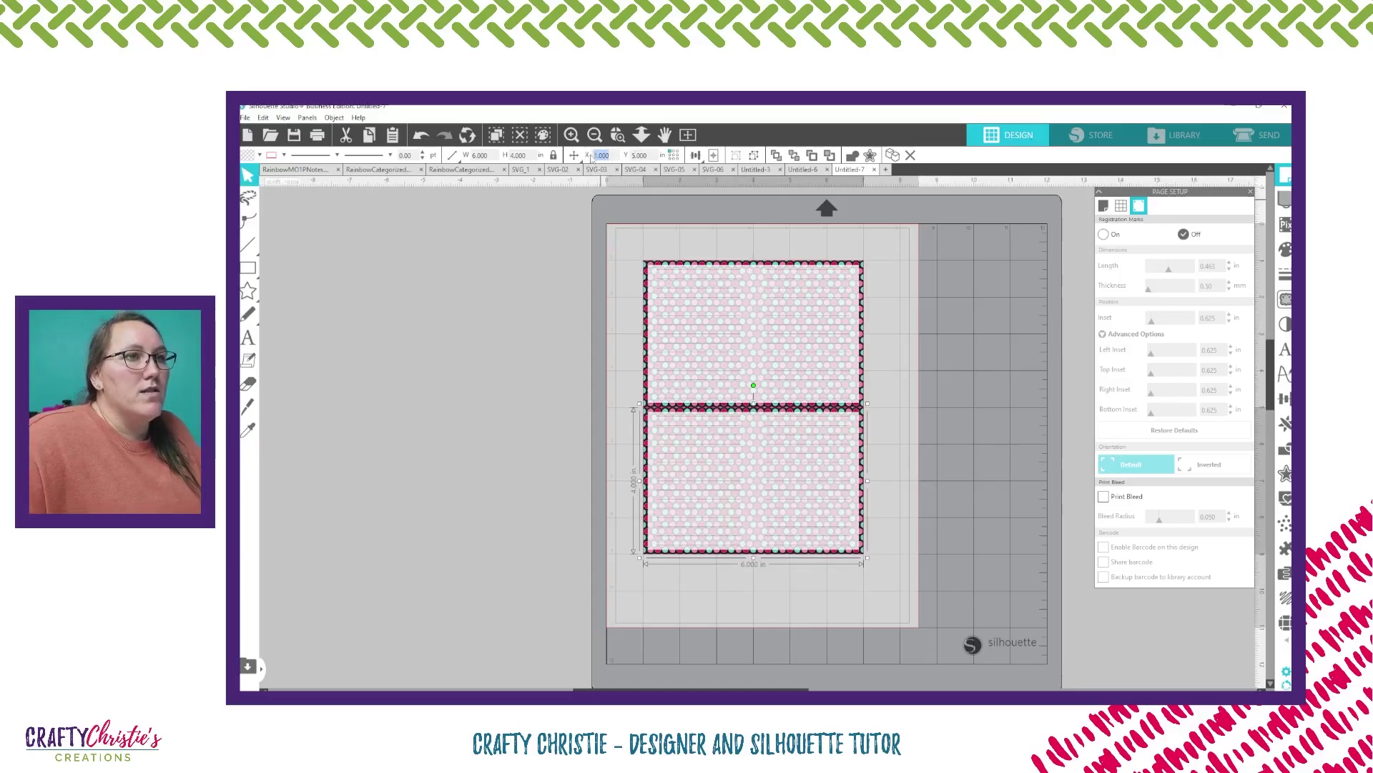
text(1)
key(Tab)
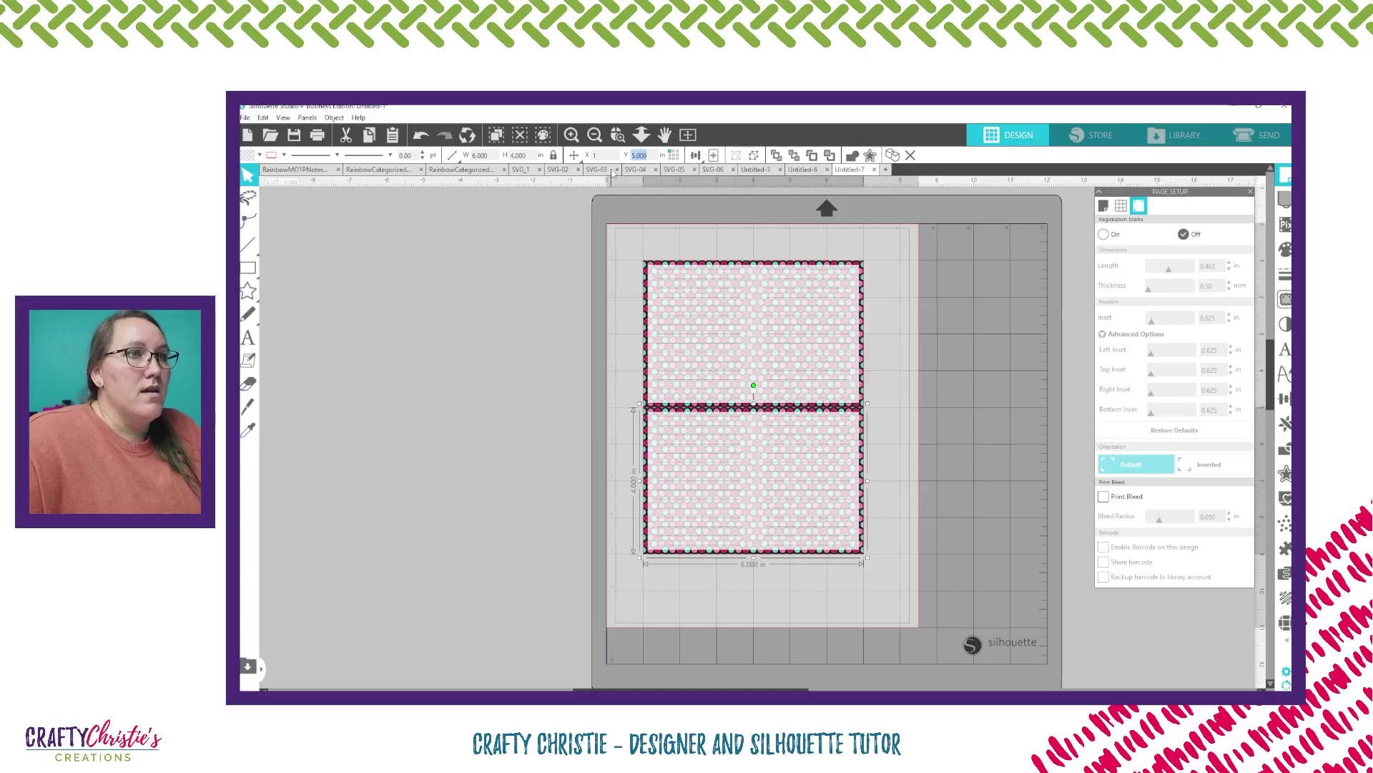
text(5)
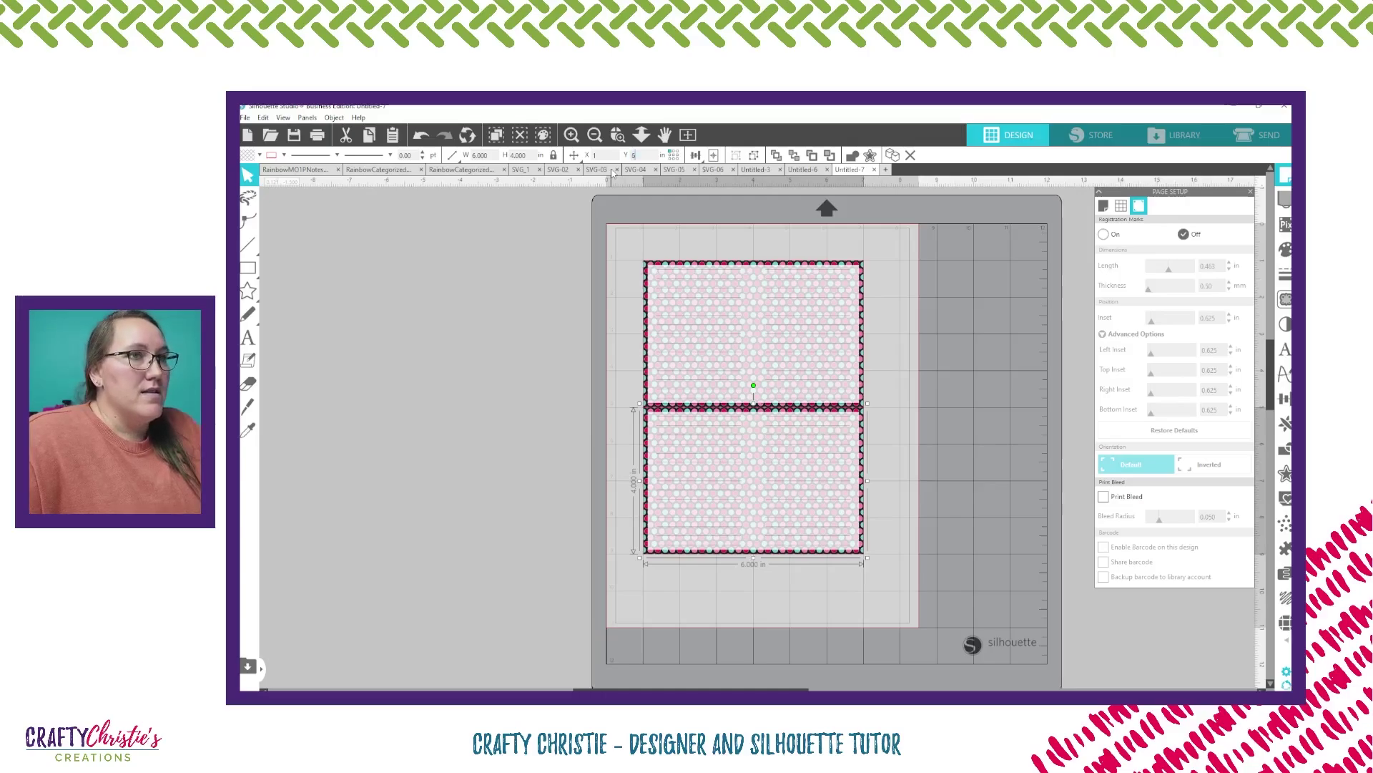
key(Return)
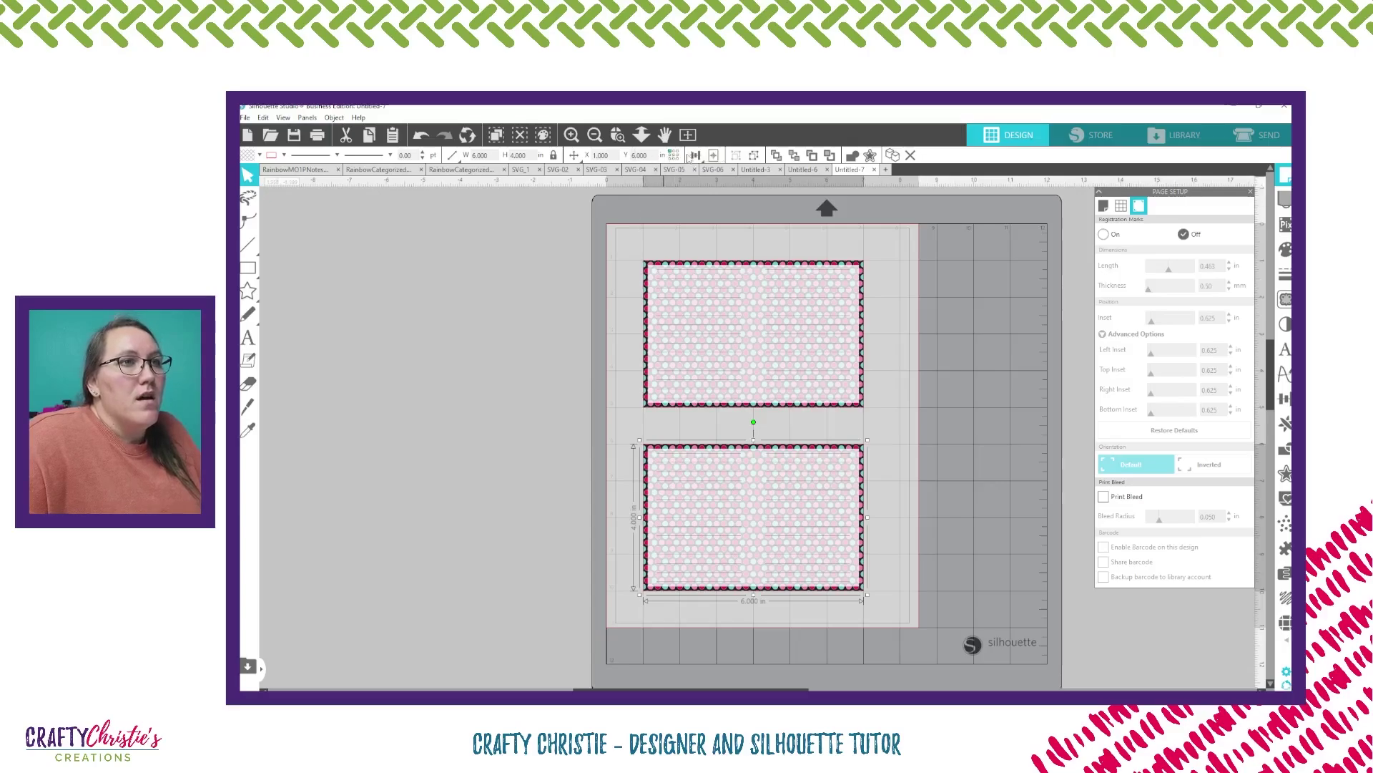
Compare the page layouts of the Untitled-6 and Untitled-7 documents, ending on the two-column cards with nothing selected.
click(676, 155)
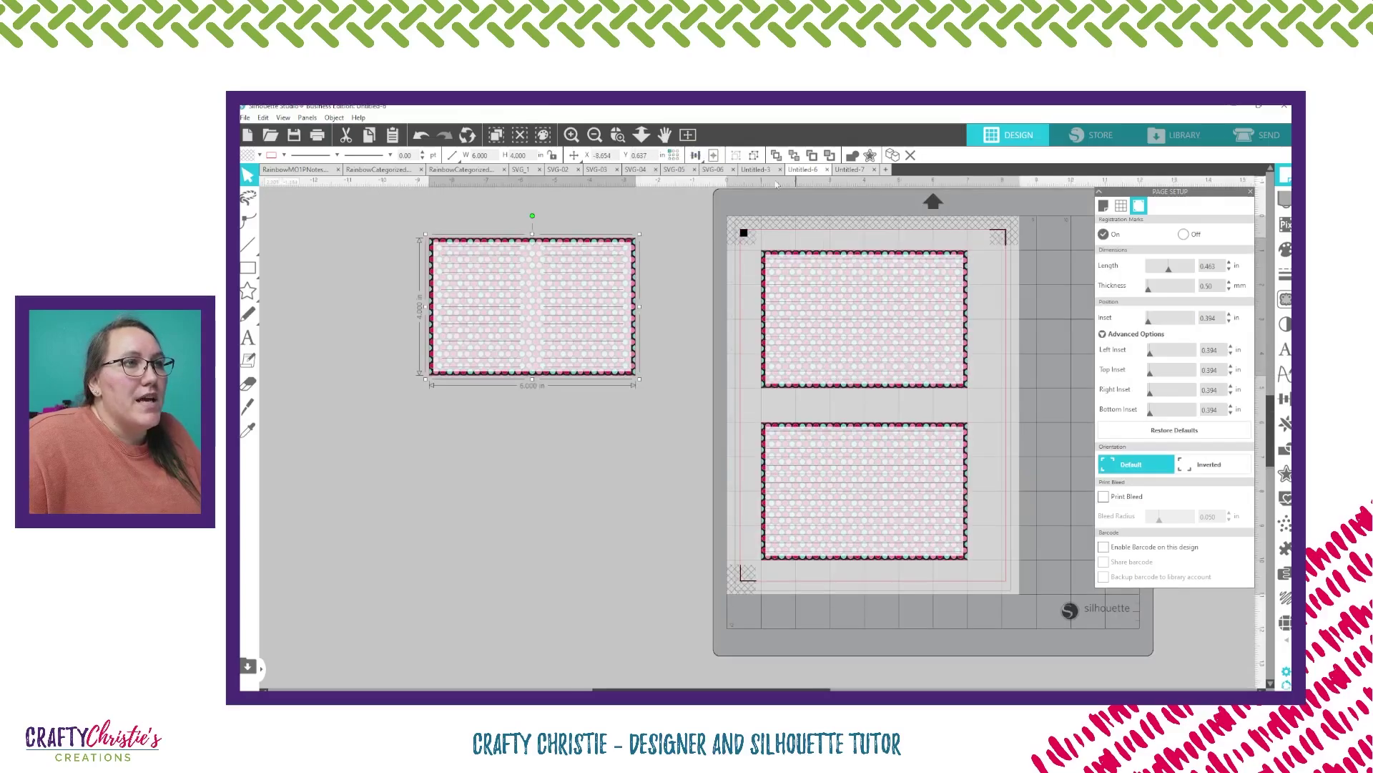
click(674, 154)
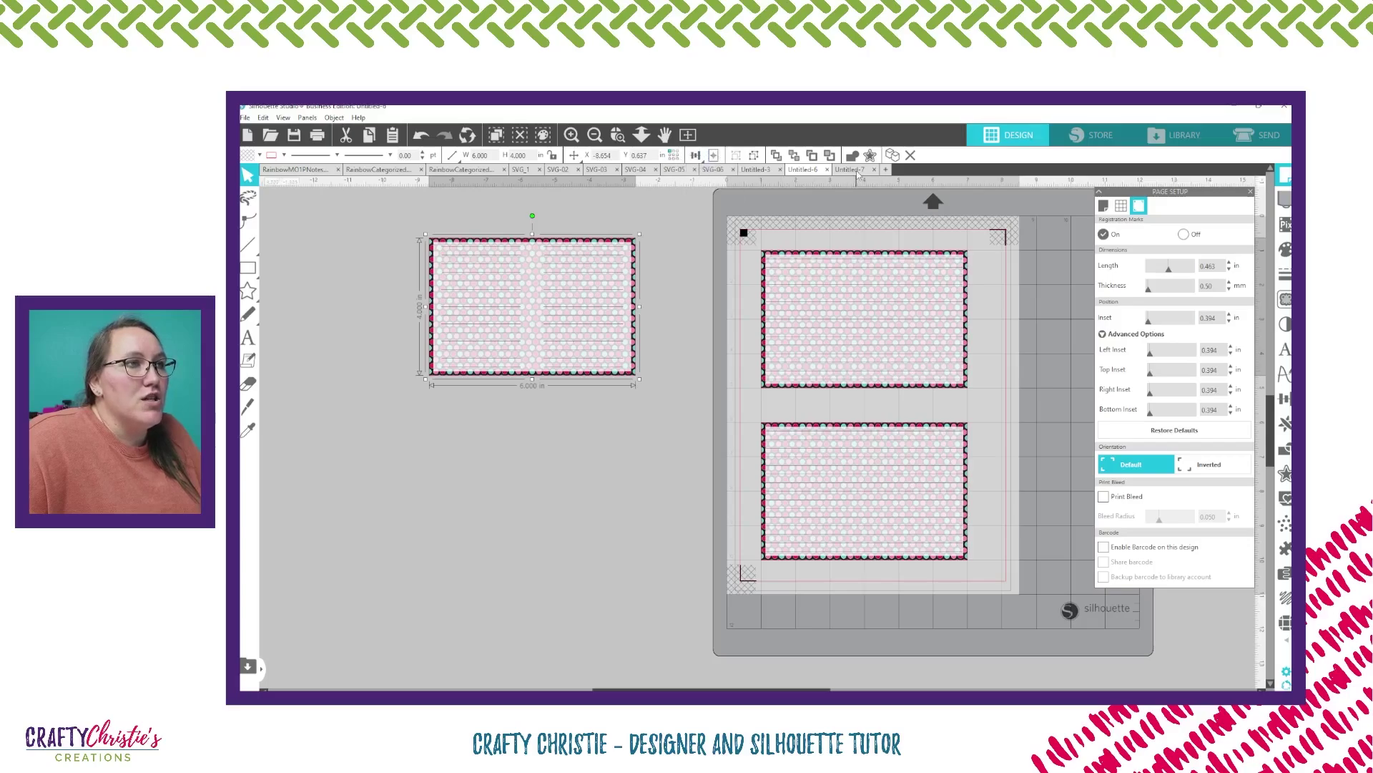
key(ctrl+Tab)
click(996, 450)
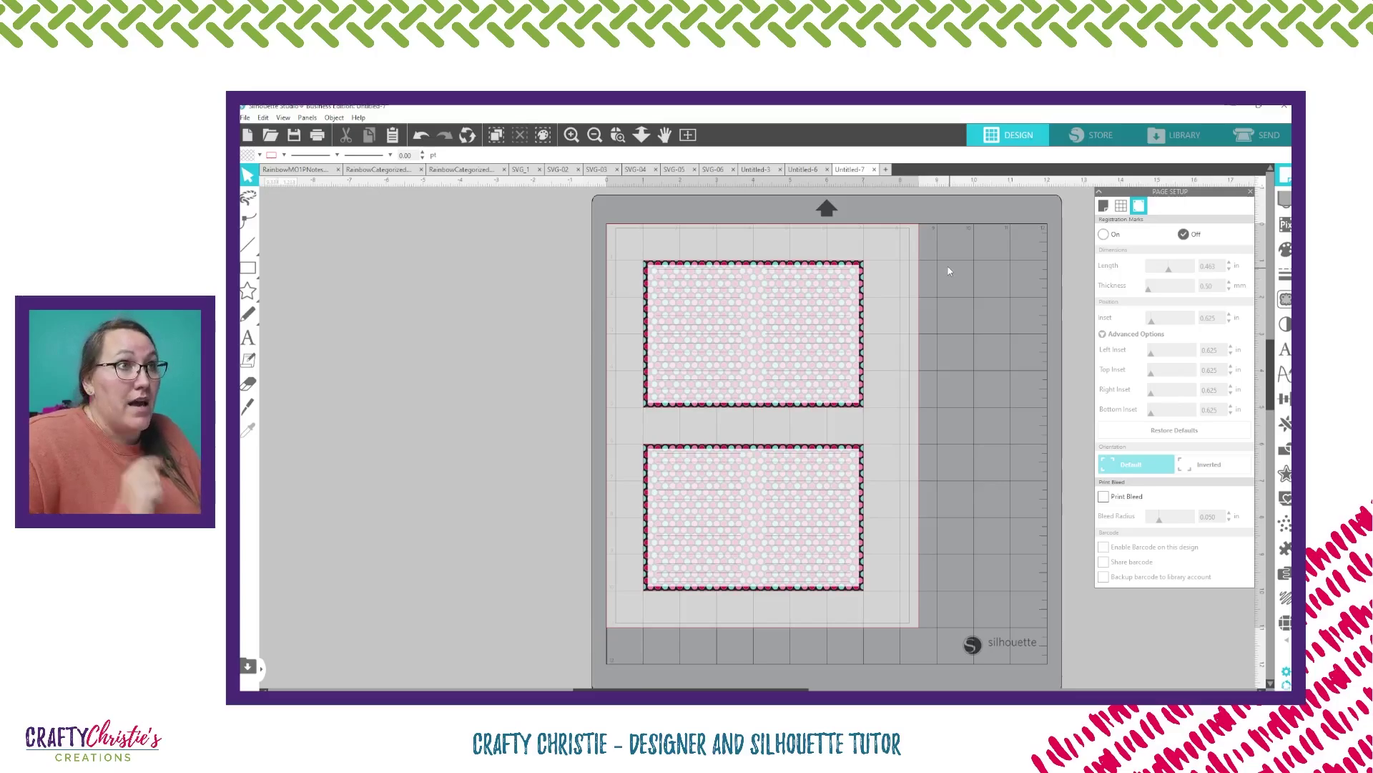
Return to the Untitled-6 document, select both cards on the mat and check the print preview down to the lower registration mark.
click(804, 169)
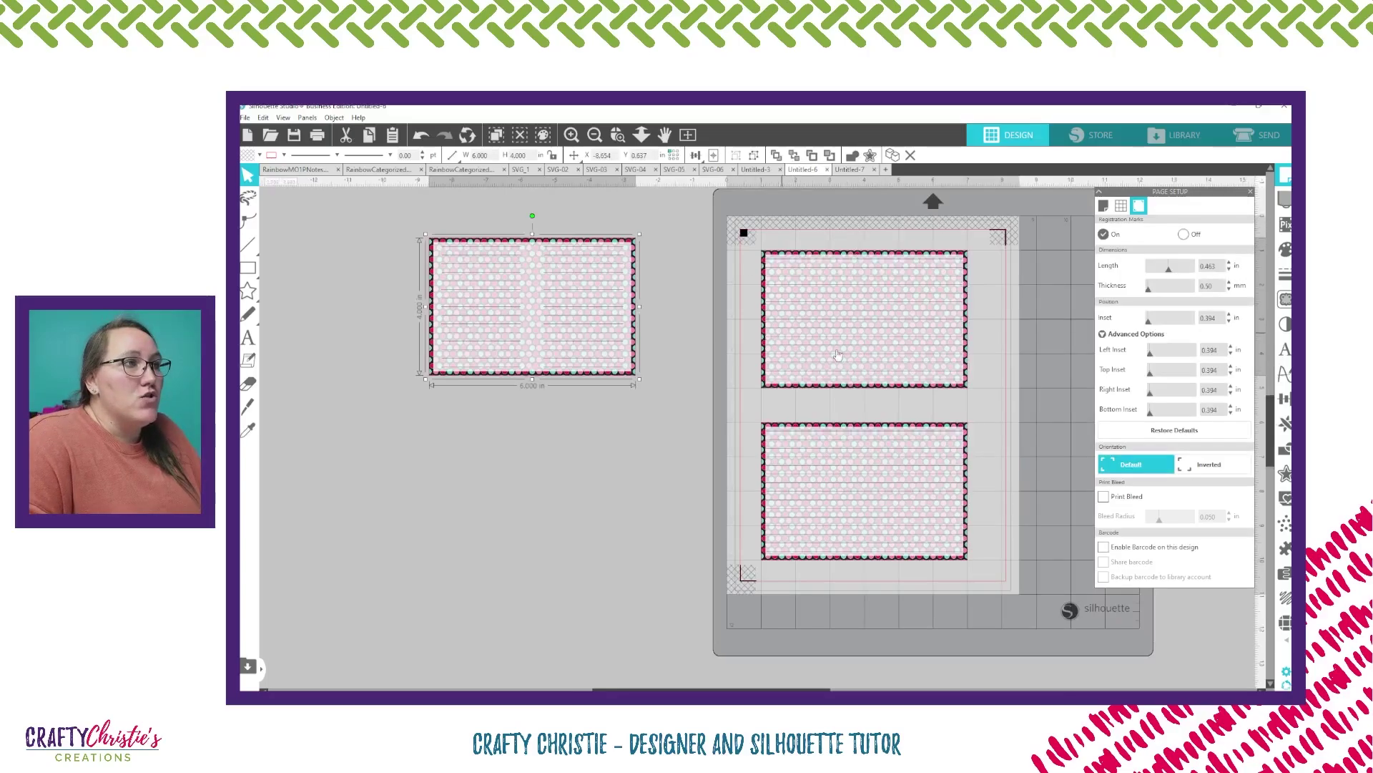
click(1251, 192)
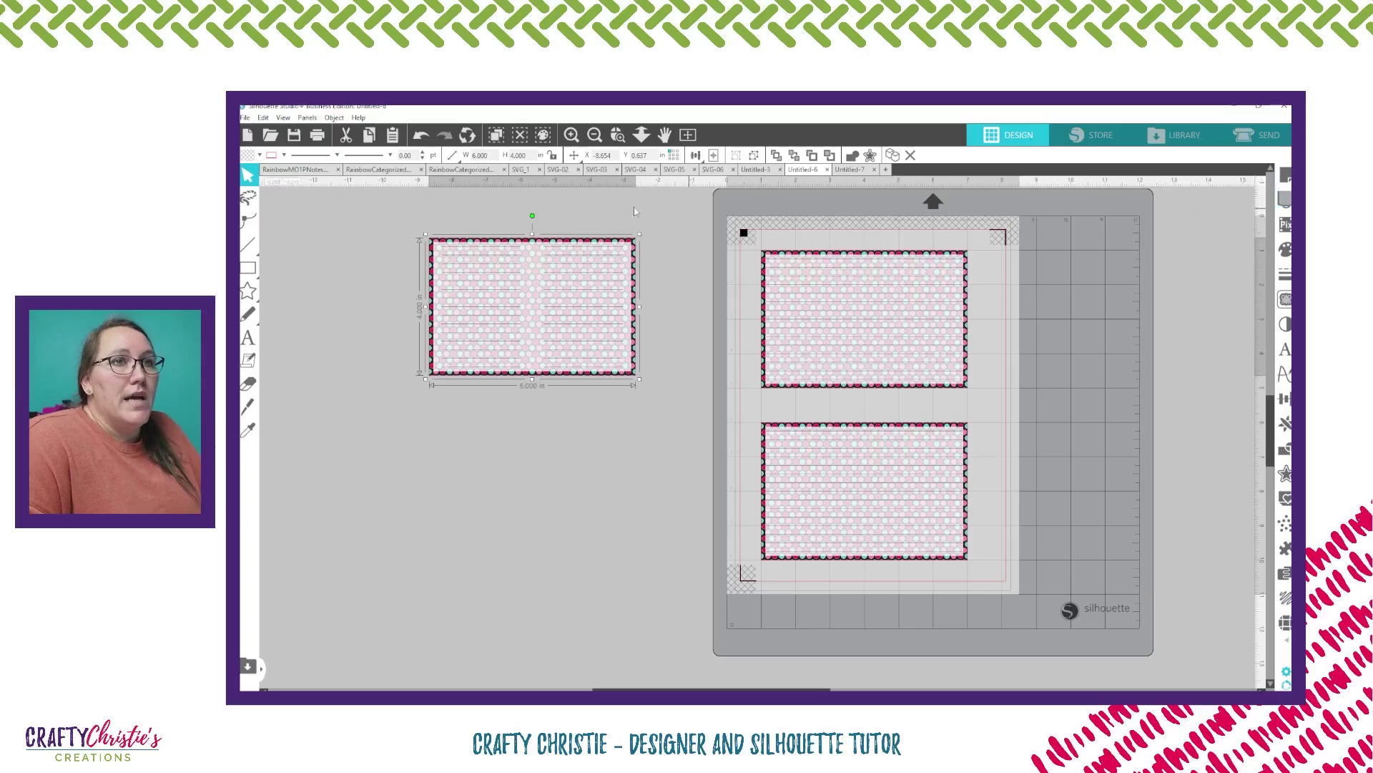
click(452, 154)
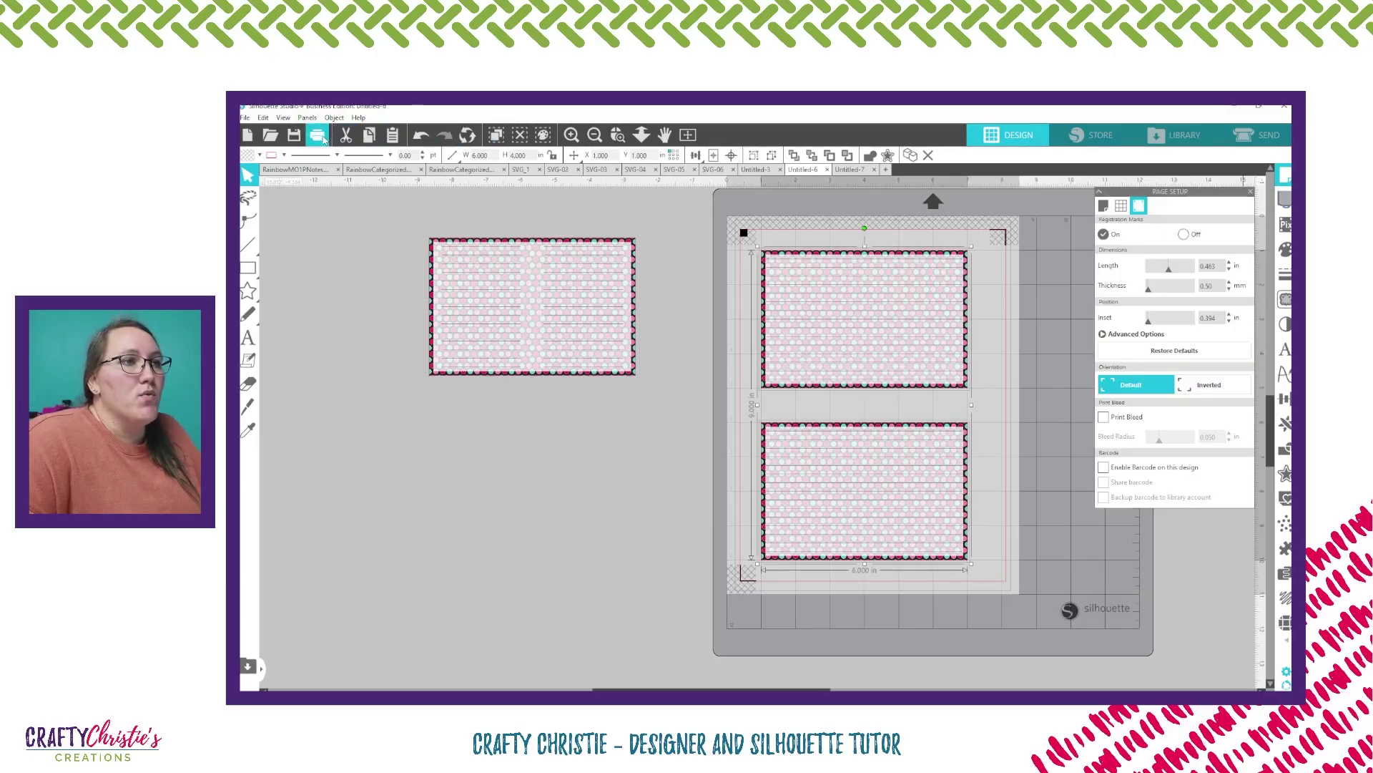
click(317, 135)
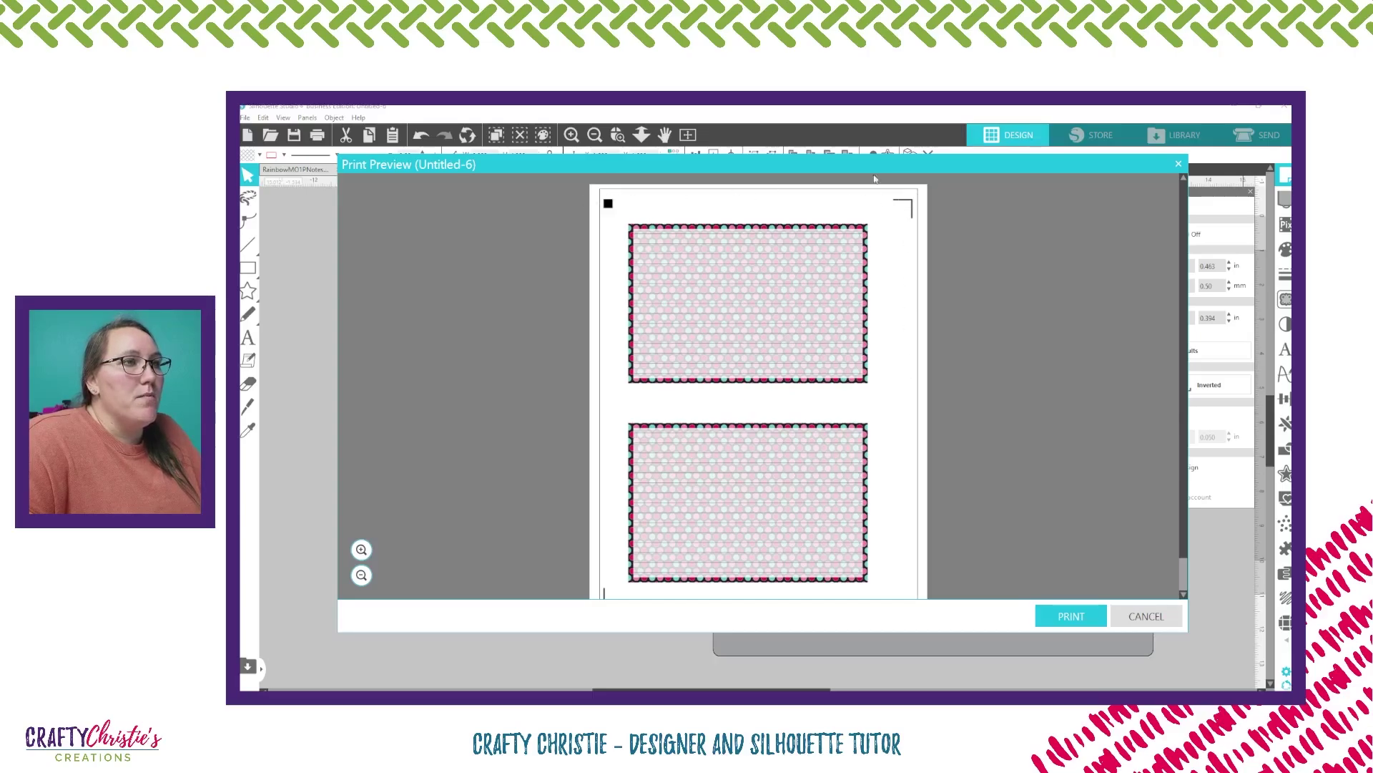
scroll(596, 224, down, 1)
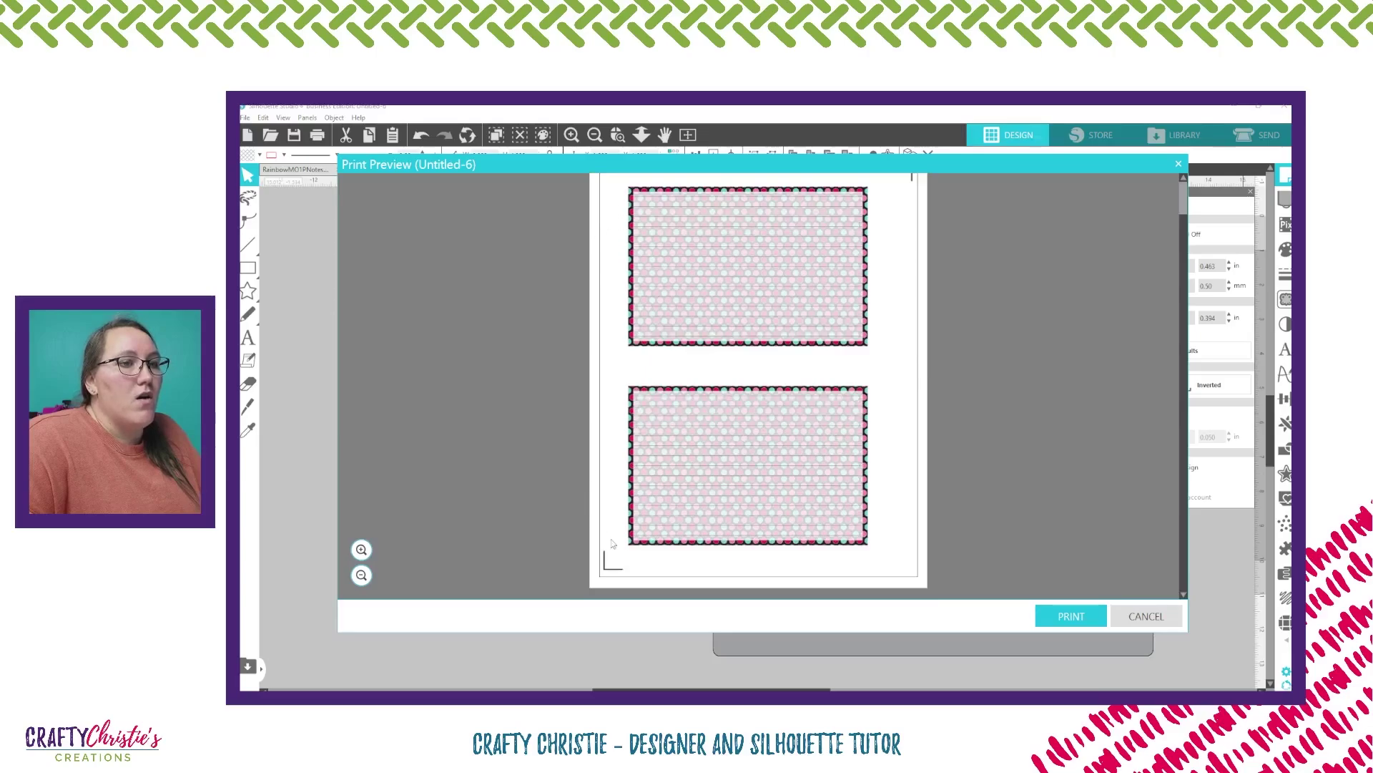